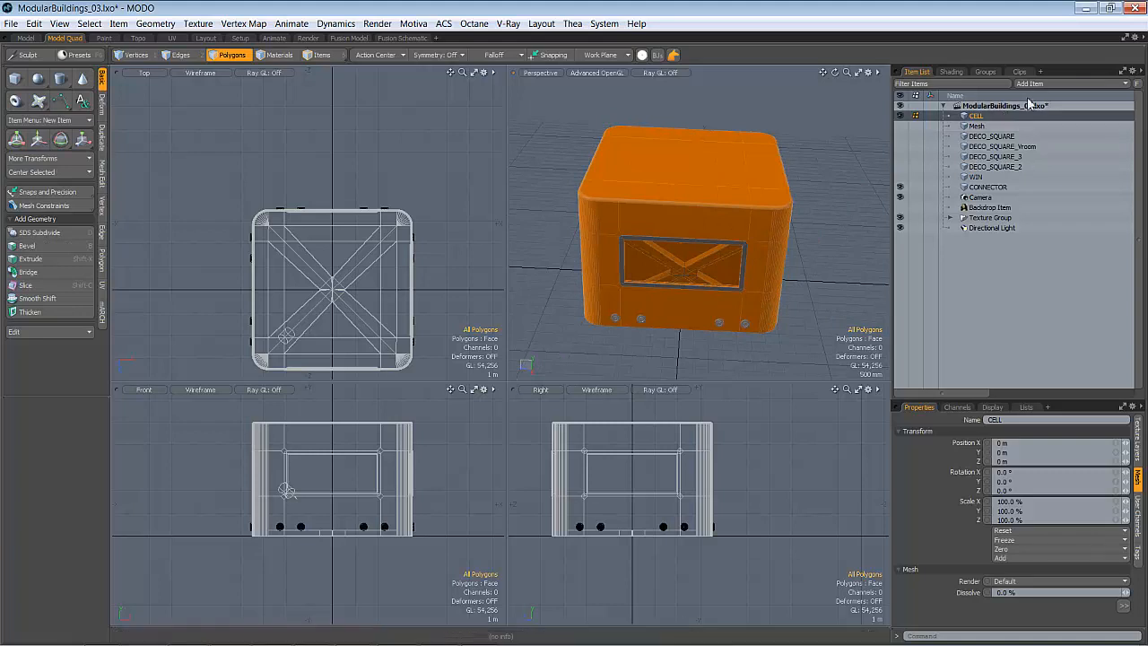
Add a new mesh item and draw a cube base about 220 mm wide and 100 mm deep just outside the cell's front wall
left_click(1090, 85)
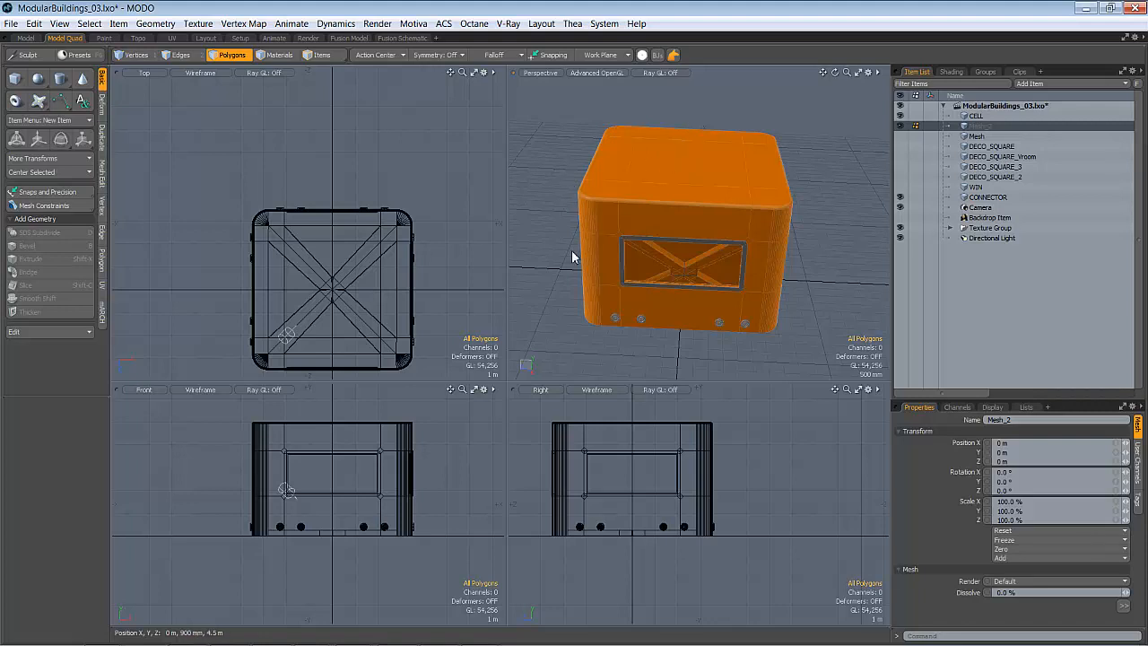
left_click_drag(671, 326, 699, 308, "alt")
left_click_drag(580, 313, 649, 170, "alt")
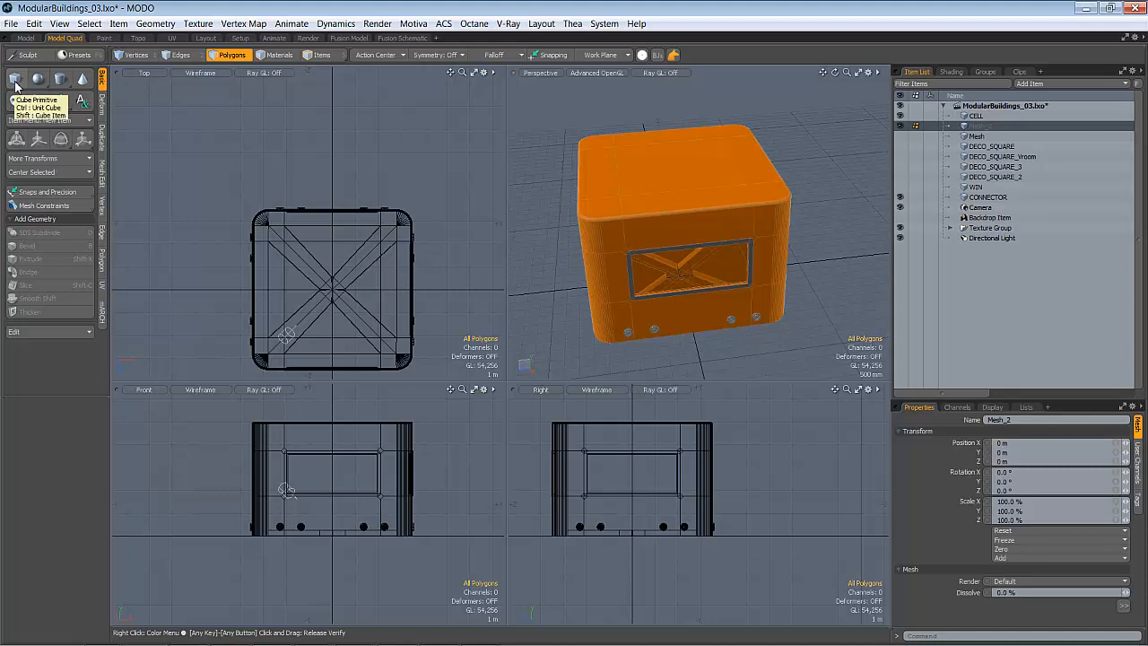
left_click(15, 83)
left_click_drag(335, 359, 348, 298, "alt")
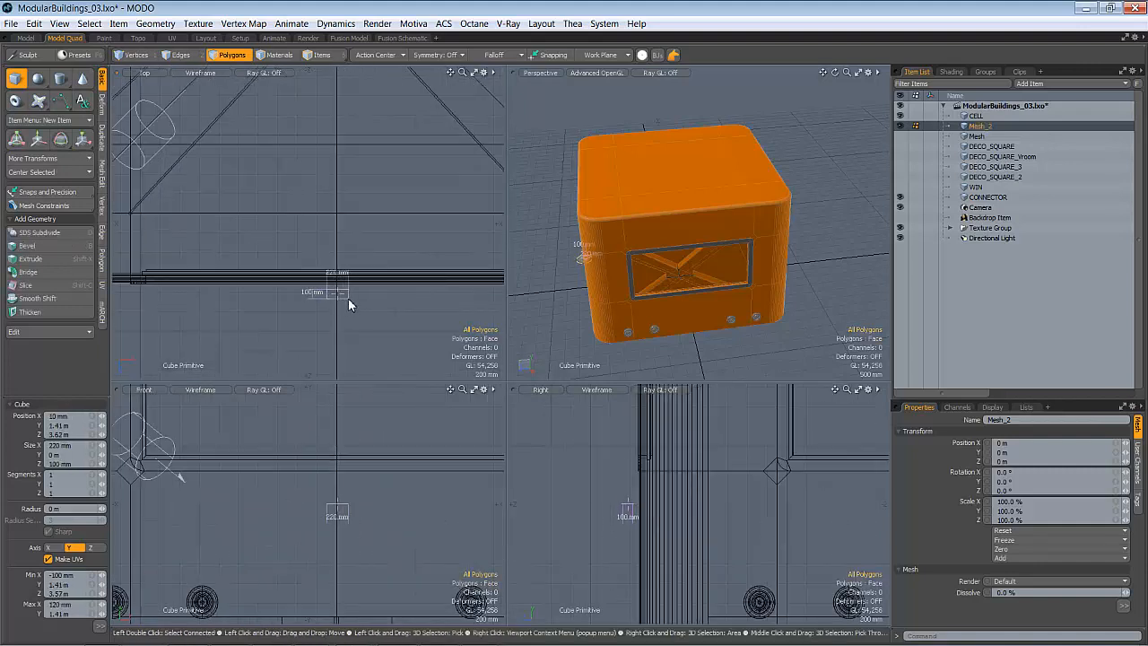
key("a")
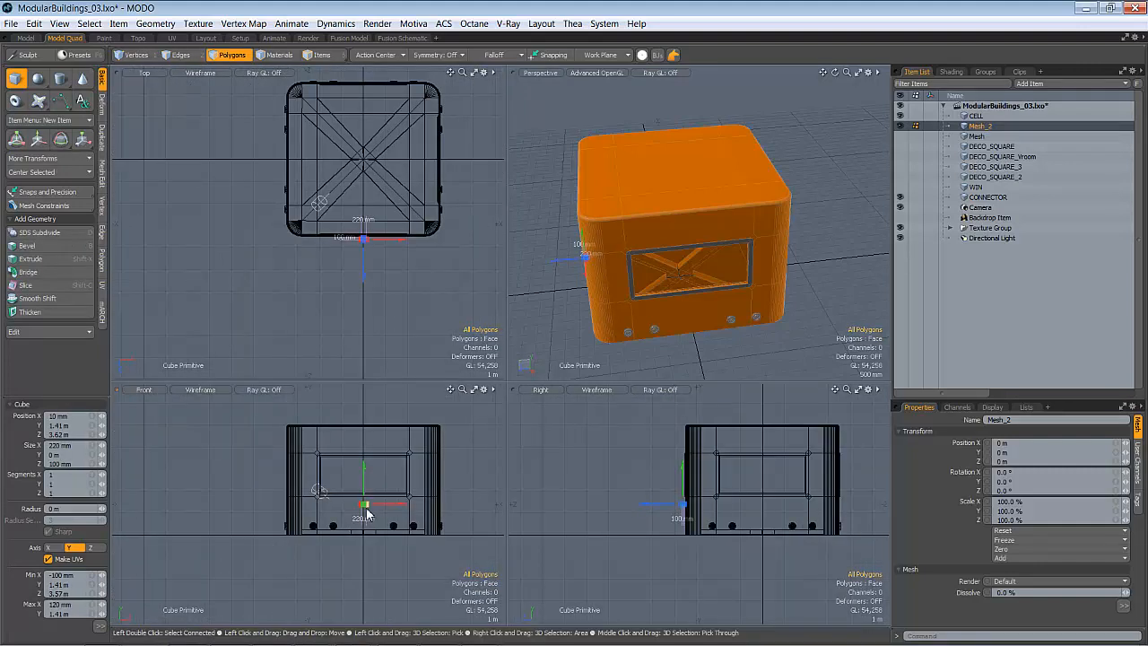
Raise the cube into a thin vertical post about 5.01 m tall, matching the cell's full height, and finish the primitive
left_click_drag(364, 511, 366, 436)
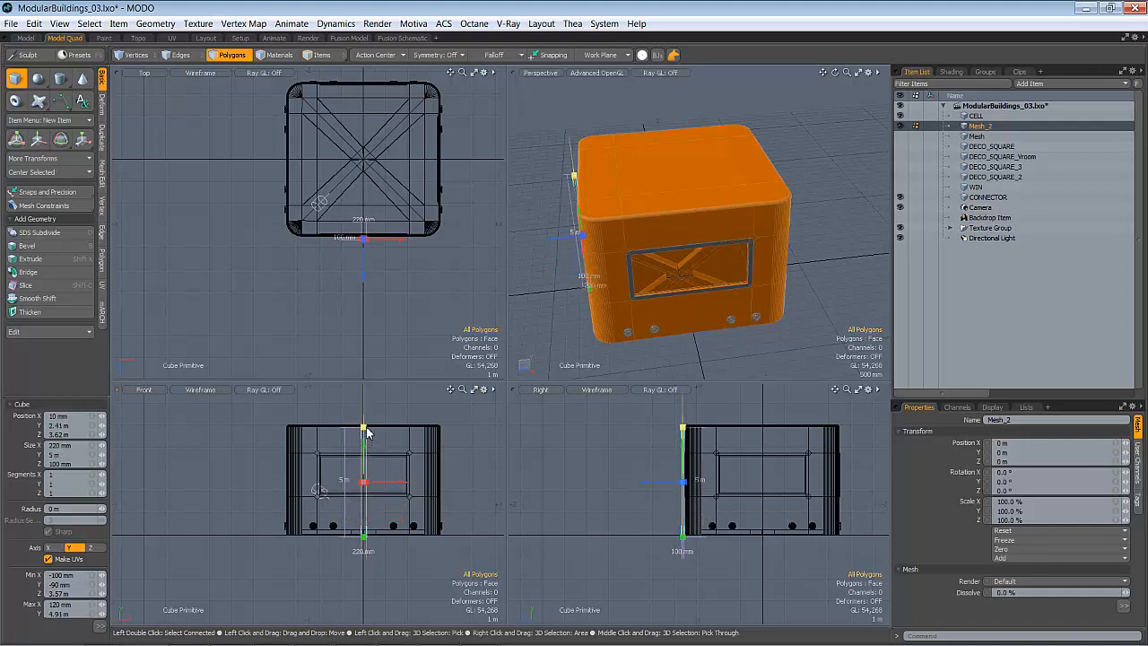
scroll(346, 533, "up", 10)
mouse_move(427, 487)
left_mouse_down()
mouse_move(428, 470)
mouse_move(431, 486)
left_mouse_up()
left_click_drag(431, 486, 452, 478, "ctrl+alt")
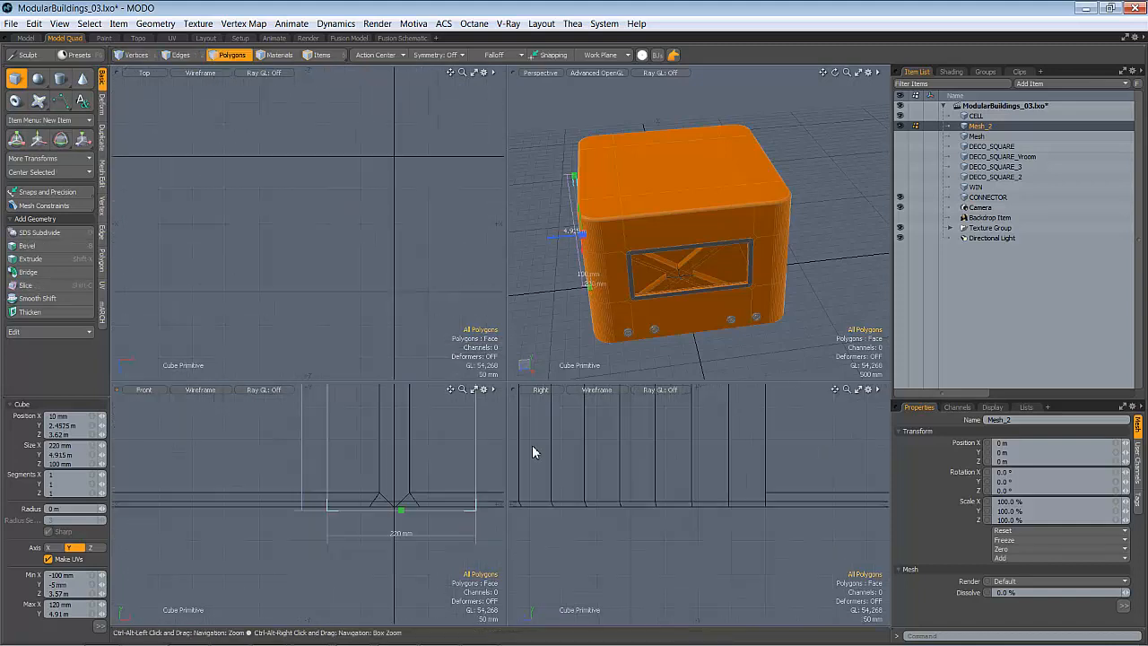
scroll(439, 475, "down", 6)
left_click_drag(437, 418, 388, 525, "alt+shift")
left_click_drag(379, 471, 433, 455, "ctrl+alt")
left_click_drag(349, 484, 456, 451, "ctrl+alt")
left_click_drag(350, 495, 302, 502)
left_click_drag(388, 475, 302, 506, "ctrl+alt")
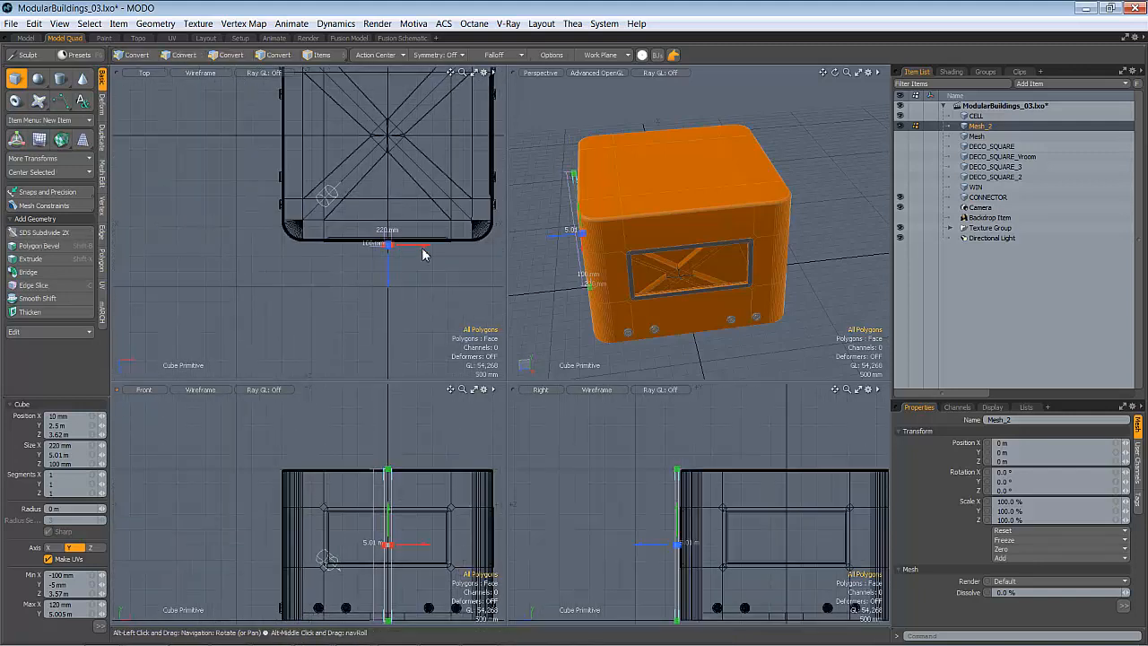
left_click_drag(621, 278, 733, 230, "alt")
left_click_drag(725, 273, 680, 305, "alt")
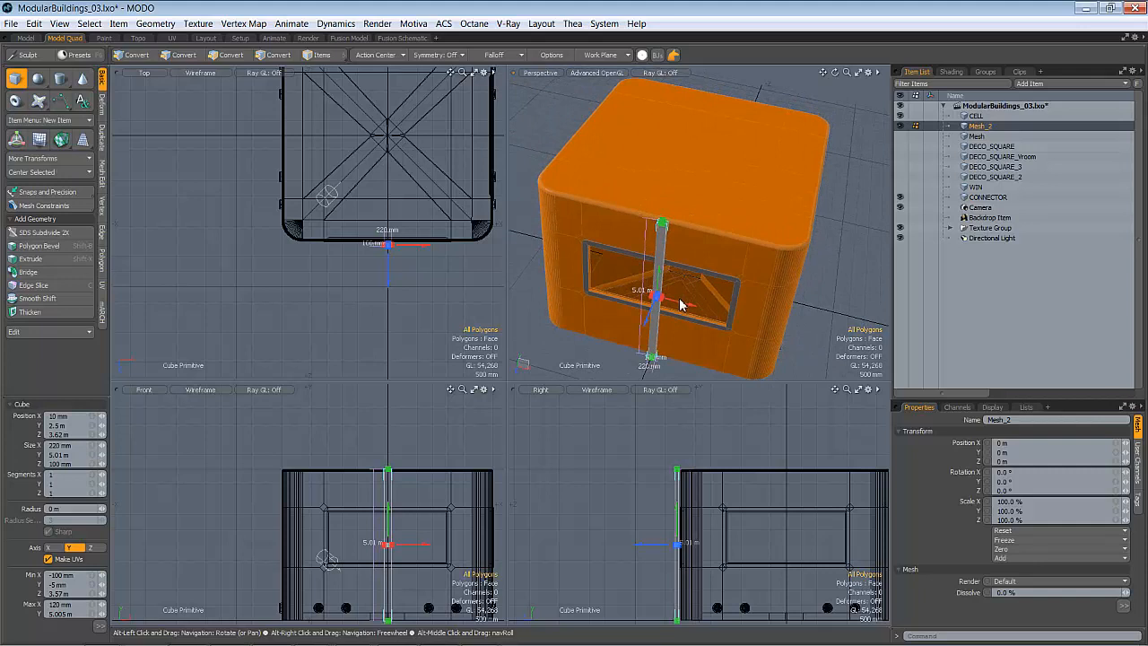
left_click_drag(415, 274, 523, 209, "ctrl+alt")
left_click_drag(470, 240, 429, 244, "alt")
key("space")
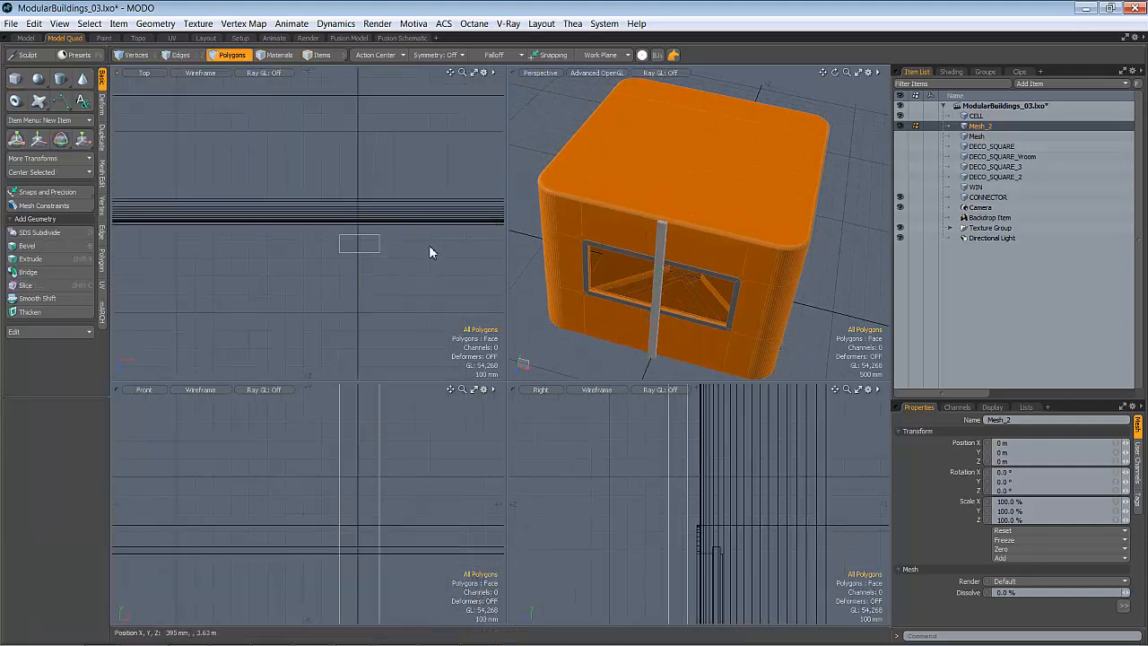
Select the post's top and bottom faces and bevel them outward with a 140 mm shift and no inset
left_click(663, 222)
left_click_drag(664, 222, 730, 153, "alt")
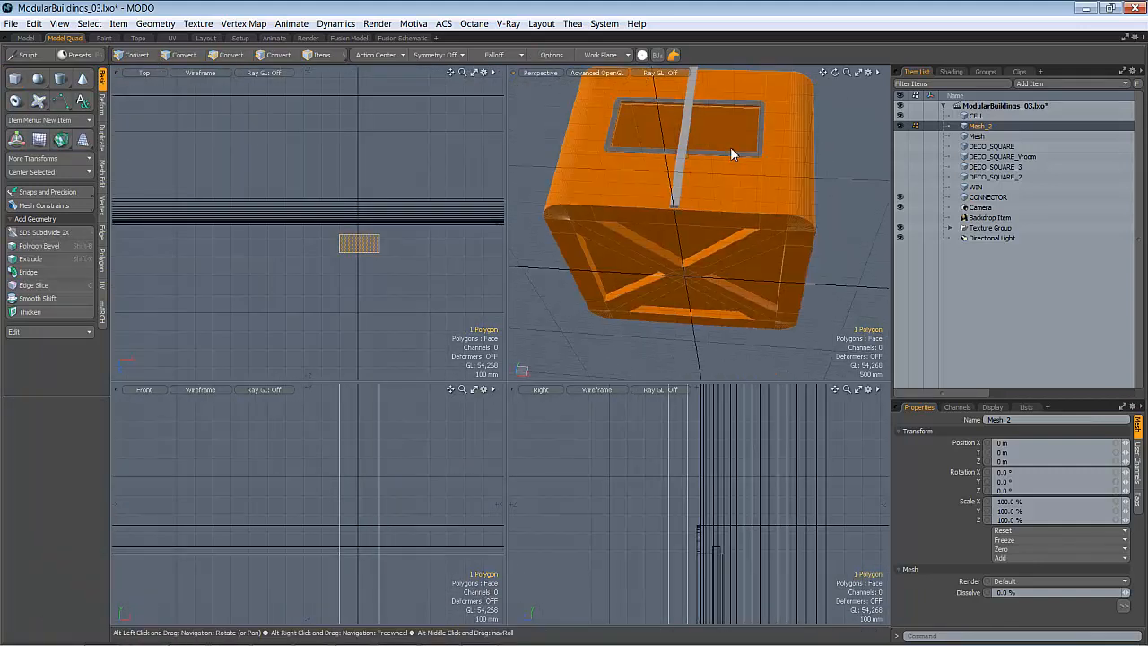
scroll(700, 179, "up", 2)
left_click(665, 216, "shift")
key("a")
key("b")
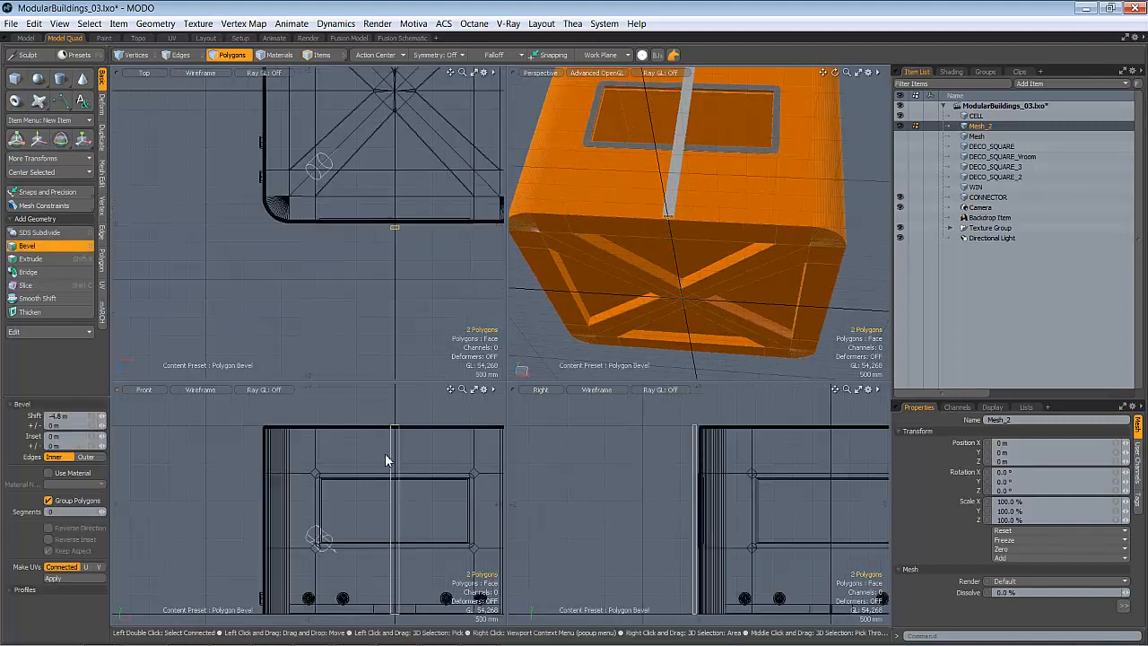
scroll(397, 426, "up", 1)
left_click(413, 431)
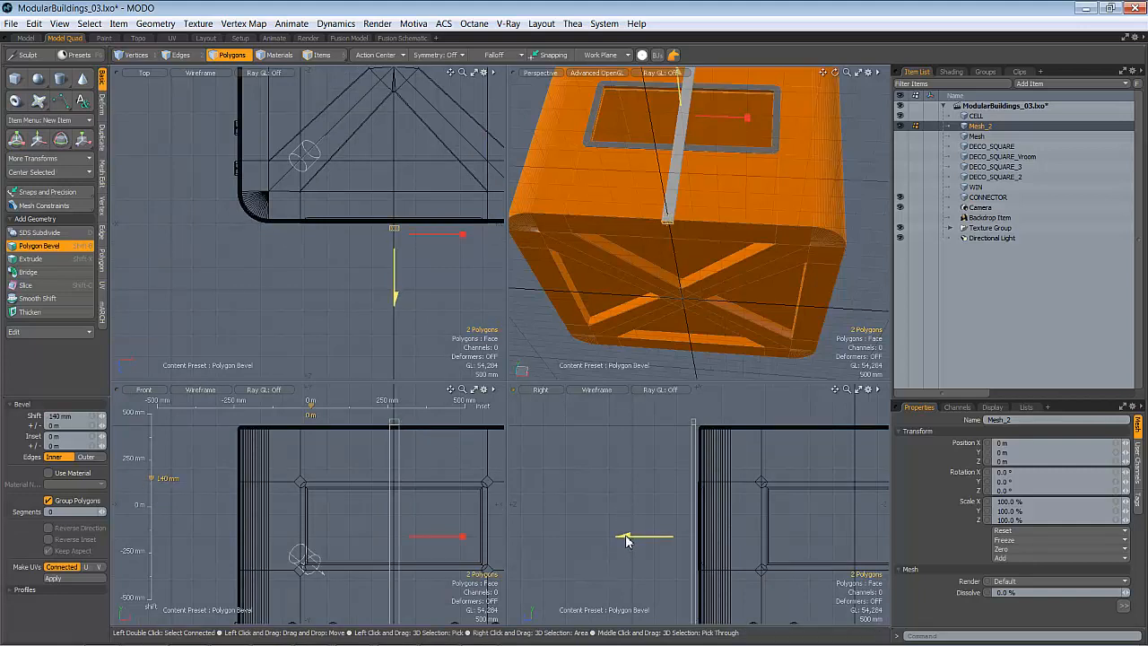
mouse_move(402, 432)
left_mouse_down("ctrl+alt")
mouse_move(478, 409)
mouse_move(402, 436)
left_mouse_up("ctrl+alt")
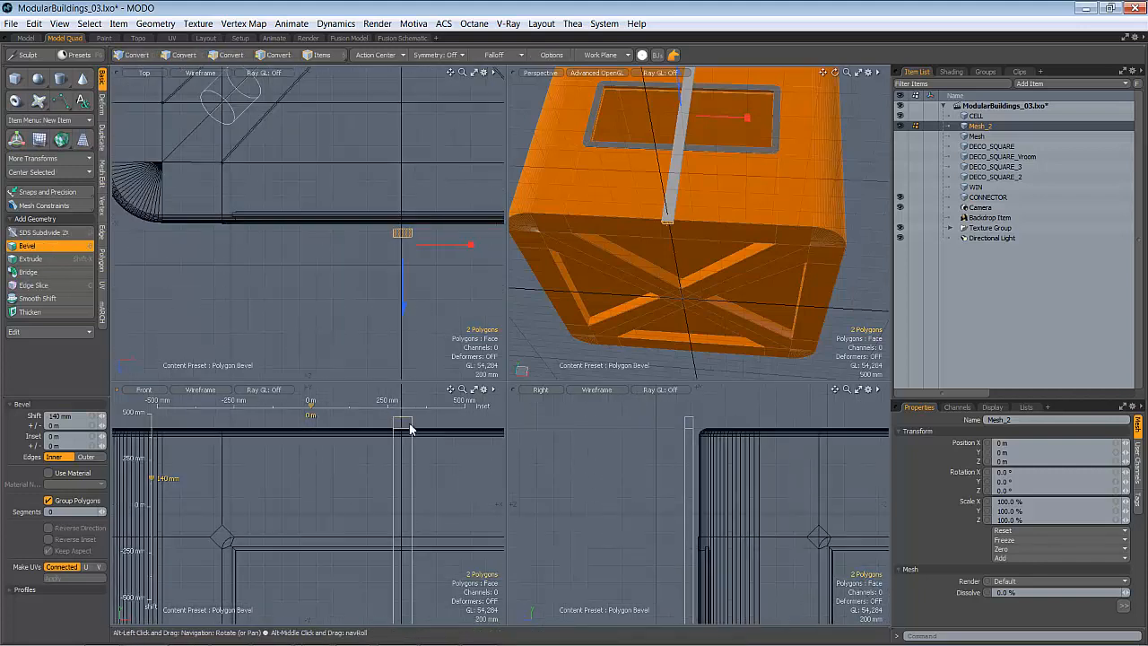
left_click_drag(709, 122, 541, 358, "alt")
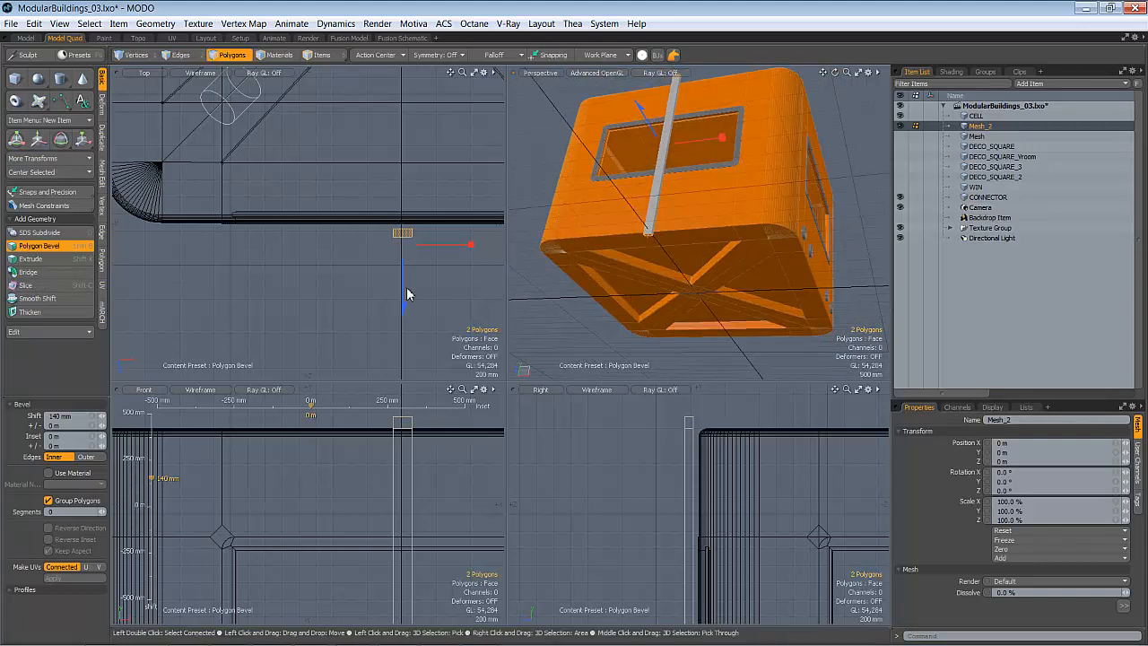
key("q")
Select the edge loops near both ends of the post and scale them vertically to 101%
key("2")
left_click_drag(425, 443, 391, 458, "ctrl+alt")
left_click_drag(423, 617, 392, 517, "alt+shift")
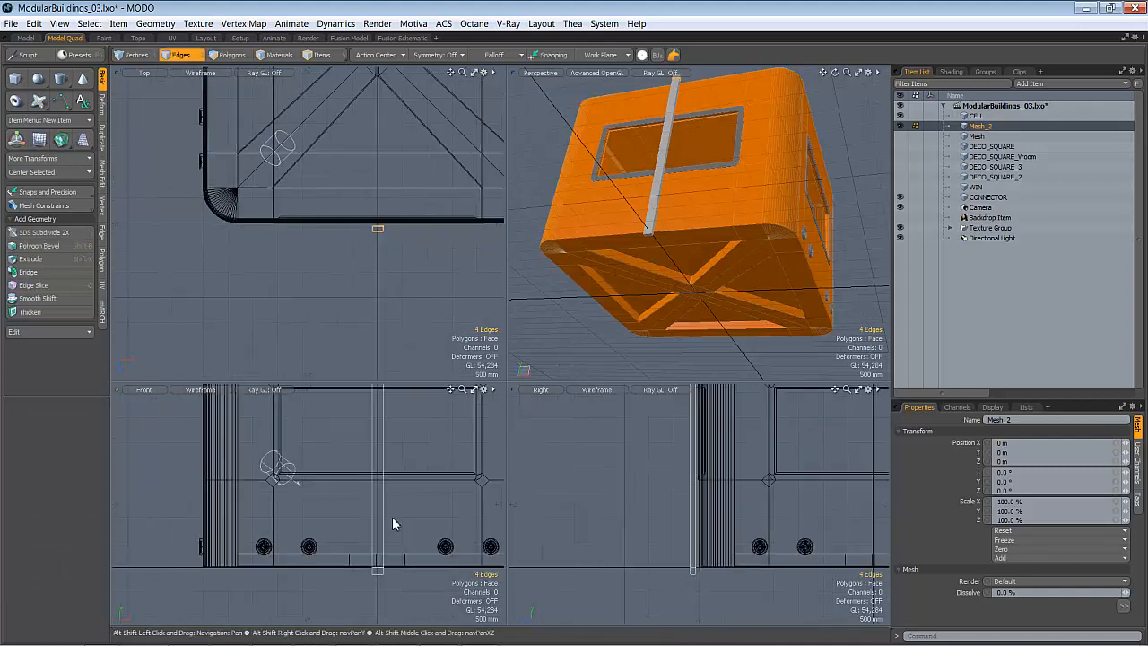
double_click(376, 568, "shift")
left_click_drag(429, 464, 411, 590, "alt+shift")
key("y")
left_click_drag(387, 474, 468, 395, "ctrl+alt")
left_click_drag(468, 391, 423, 418, "alt+shift")
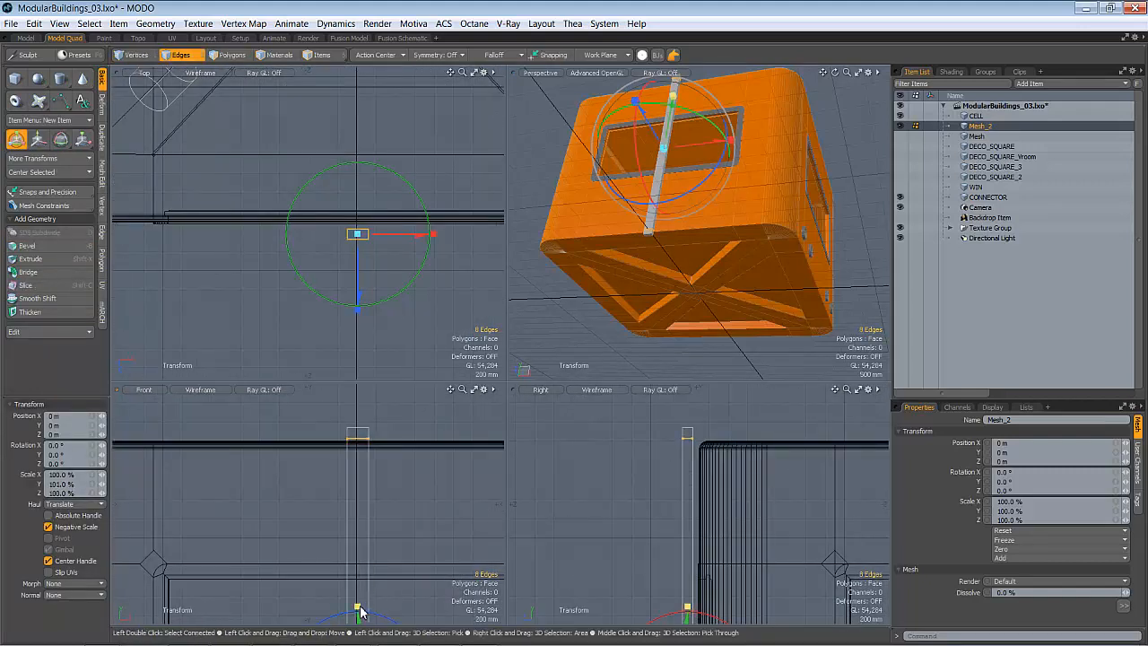
key("q")
Select the cell-facing polygons at the post's top and bottom ends and bevel them inward to extend both arms to the cell's centre
left_click_drag(654, 193, 654, 252, "alt")
key("3")
left_click(568, 216)
left_click(612, 257, "ctrl")
mouse_move(878, 335)
left_mouse_down("alt")
mouse_move(833, 215)
mouse_move(800, 244)
mouse_move(879, 241)
mouse_move(878, 327)
left_mouse_up("alt")
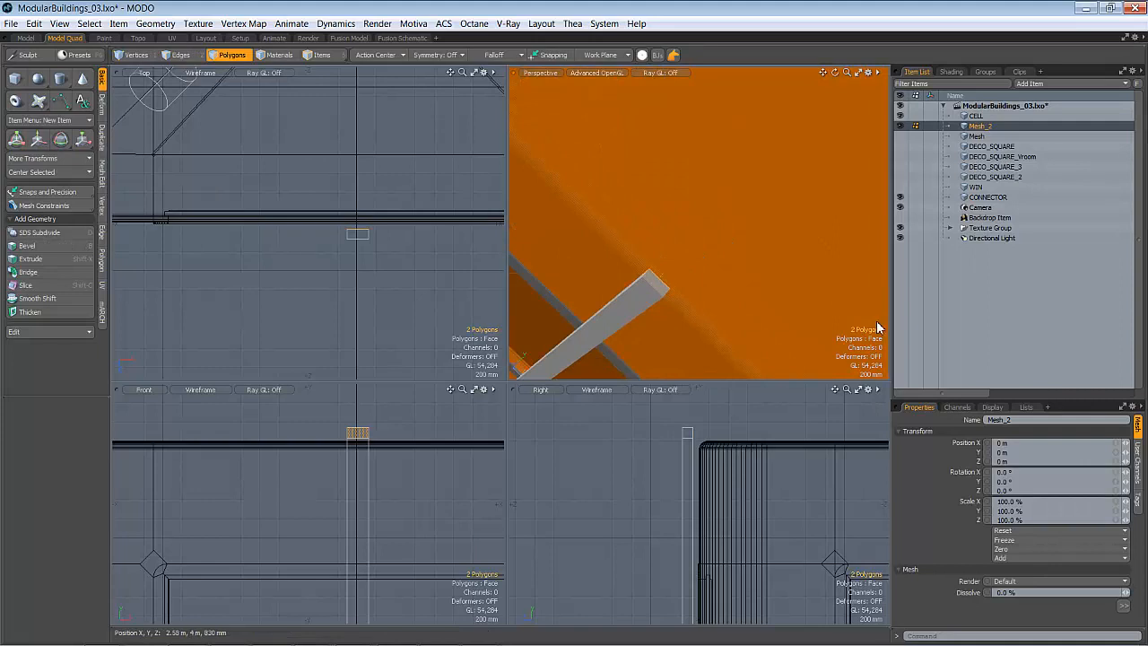
left_click_drag(384, 252, 357, 186, "ctrl+alt")
key("b")
left_click_drag(358, 186, 370, 251, "alt+shift")
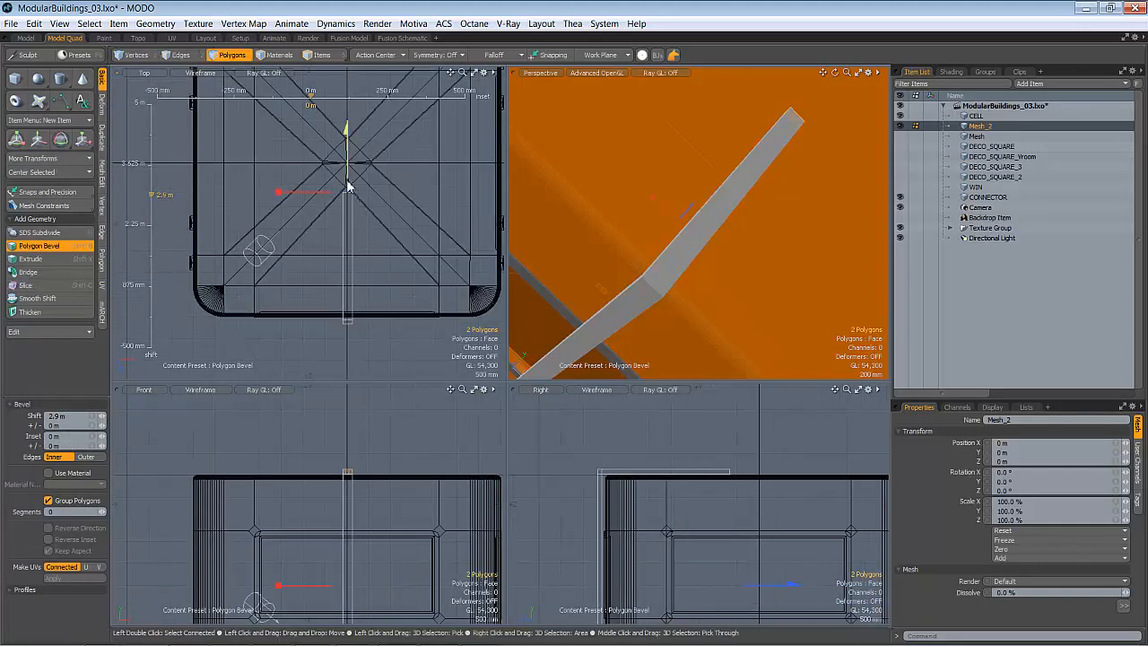
left_click_drag(347, 168, 345, 142)
left_click_drag(621, 162, 661, 263, "alt")
key("space")
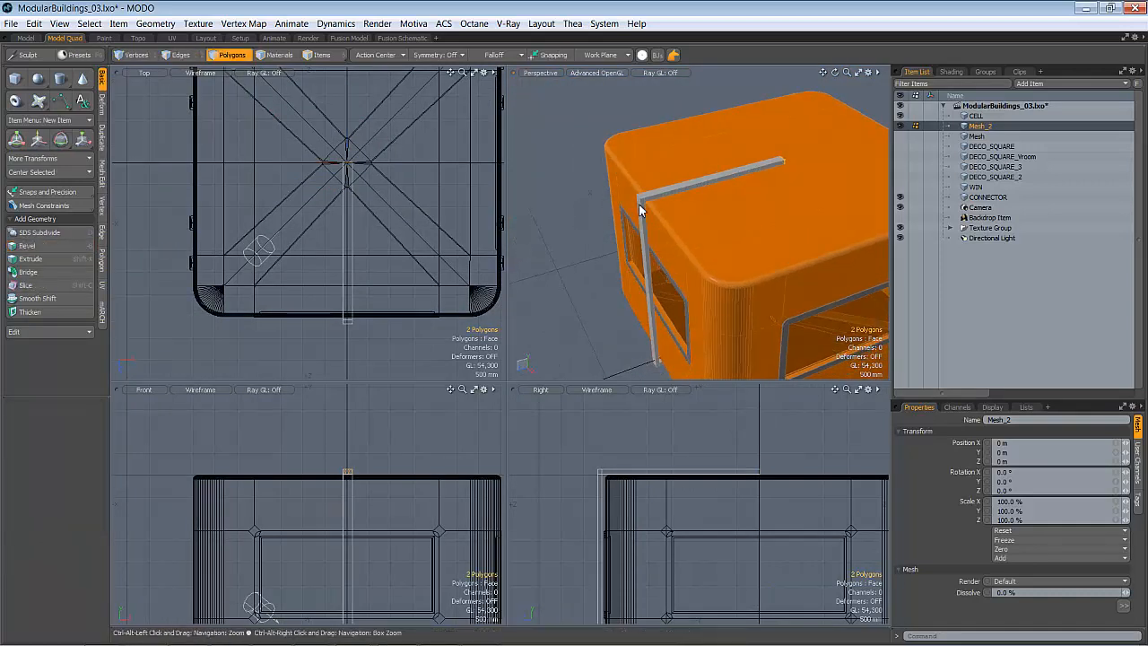
Bevel the outer corner edges at the frame's top and bottom bends with a 72 mm inset and round level 0
left_click_drag(638, 205, 654, 170, "ctrl+alt")
key("space")
key("space")
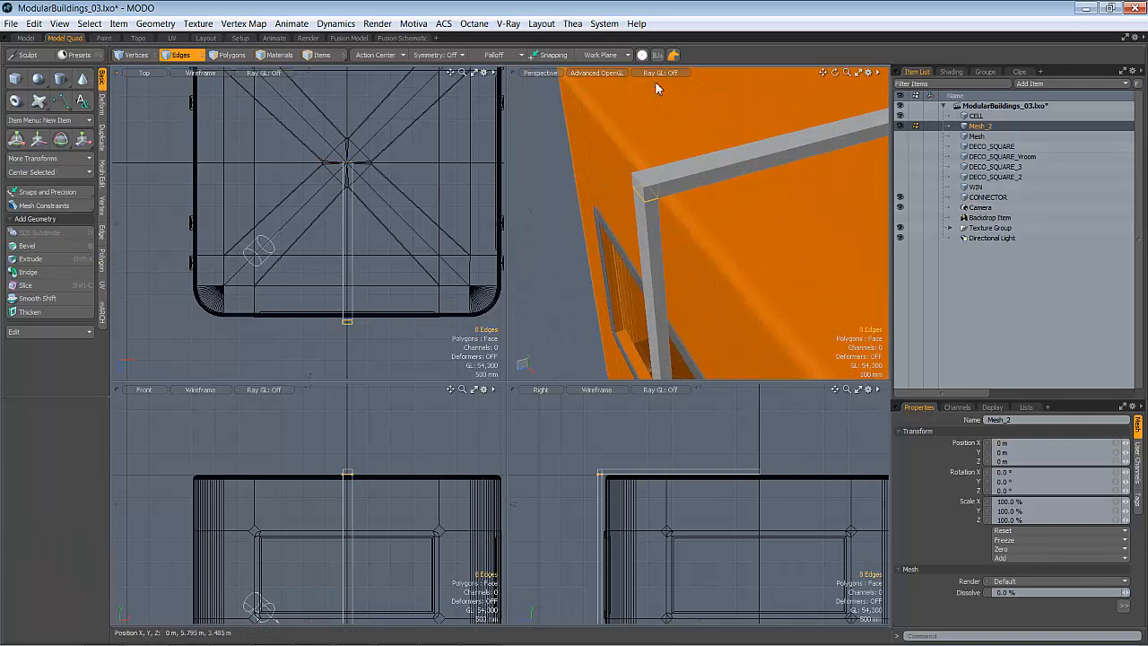
left_click(639, 183)
left_click_drag(717, 186, 668, 213, "ctrl+alt")
left_click_drag(704, 307, 714, 248, "alt+shift")
mouse_move(723, 355)
left_mouse_down("alt+shift")
mouse_move(733, 308)
mouse_move(724, 338)
left_mouse_up("alt+shift")
left_click(677, 341, "shift")
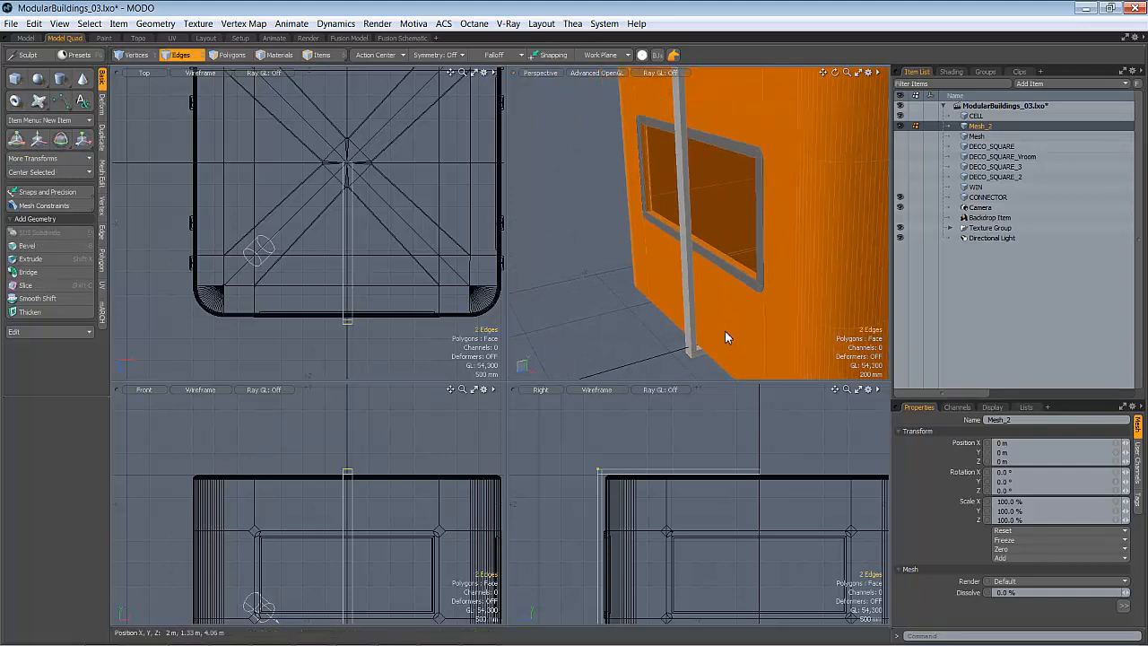
key("ctrl+space")
left_click_drag(525, 239, 523, 398, "ctrl+alt")
key("b")
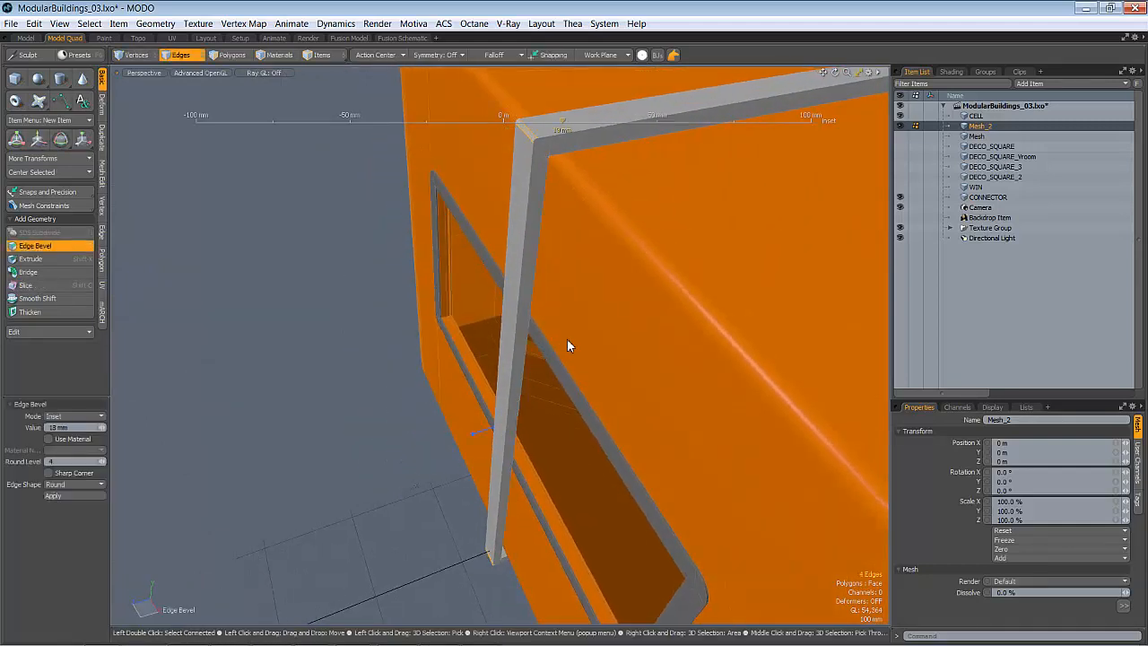
left_click_drag(618, 327, 652, 323, "alt")
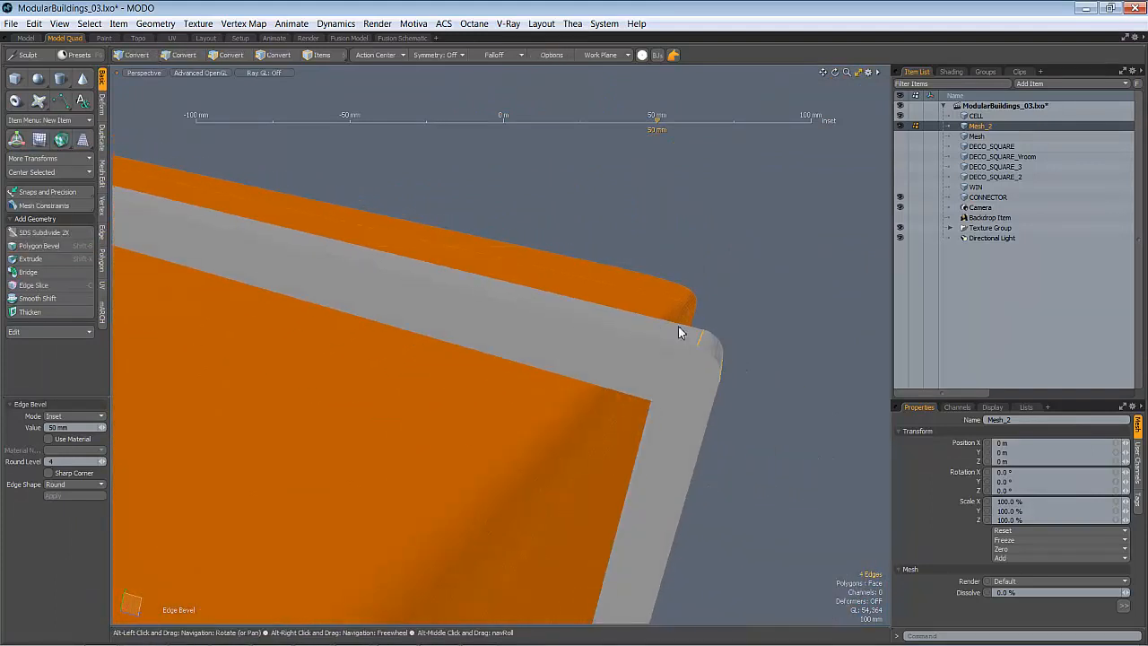
left_click_drag(300, 425, 467, 334, "alt")
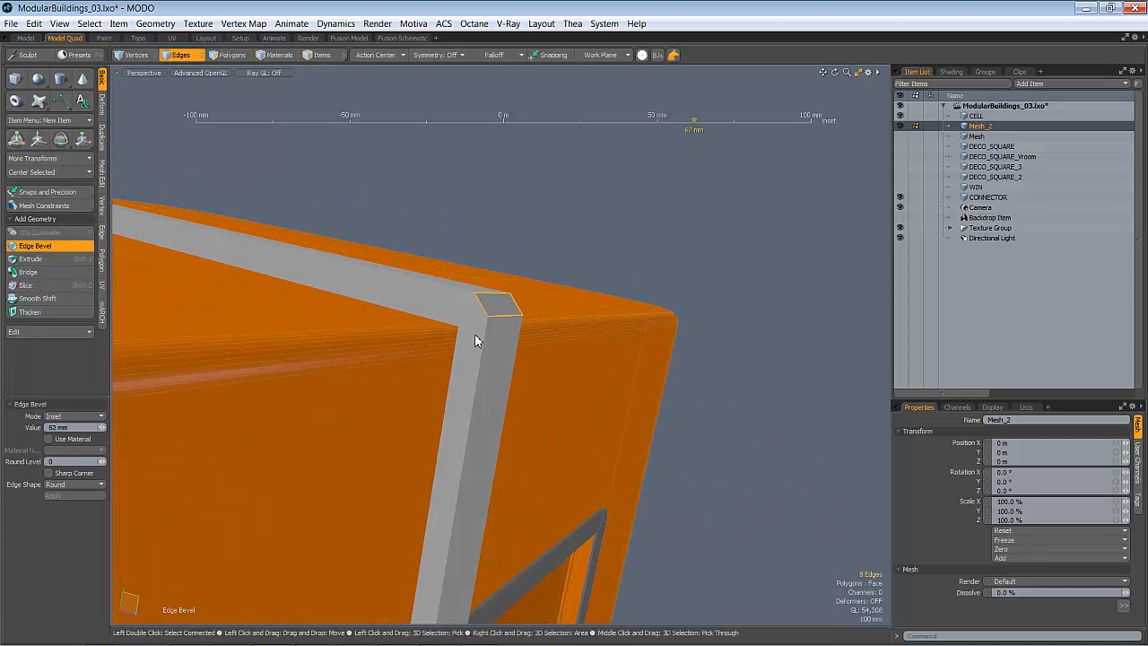
left_click_drag(438, 352, 469, 394, "alt")
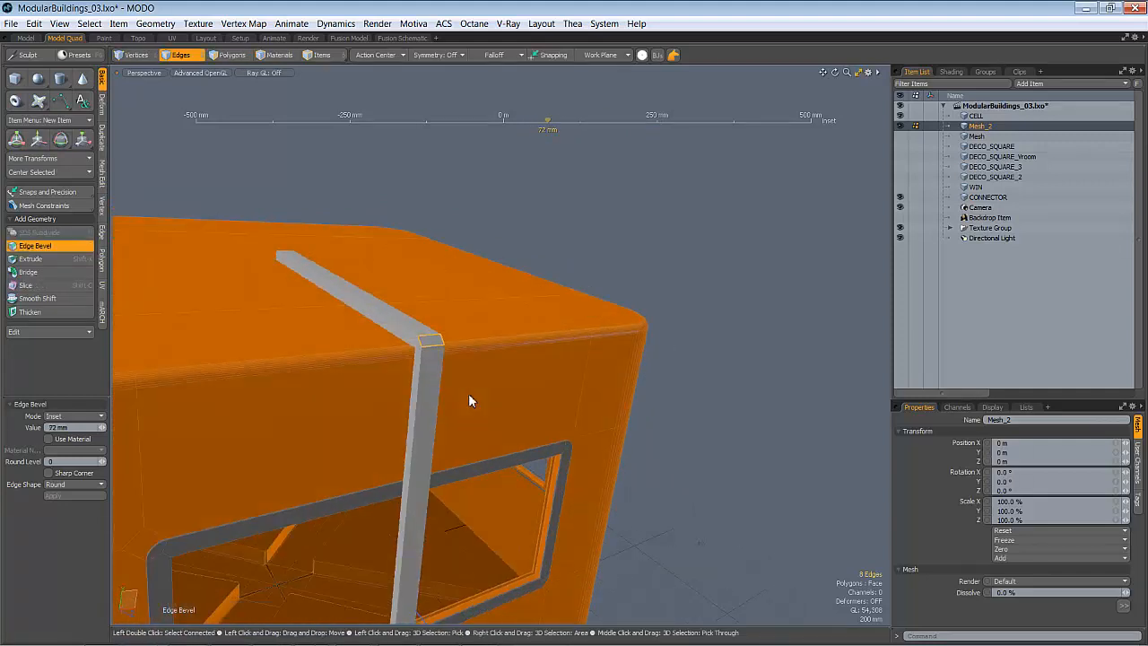
key("space")
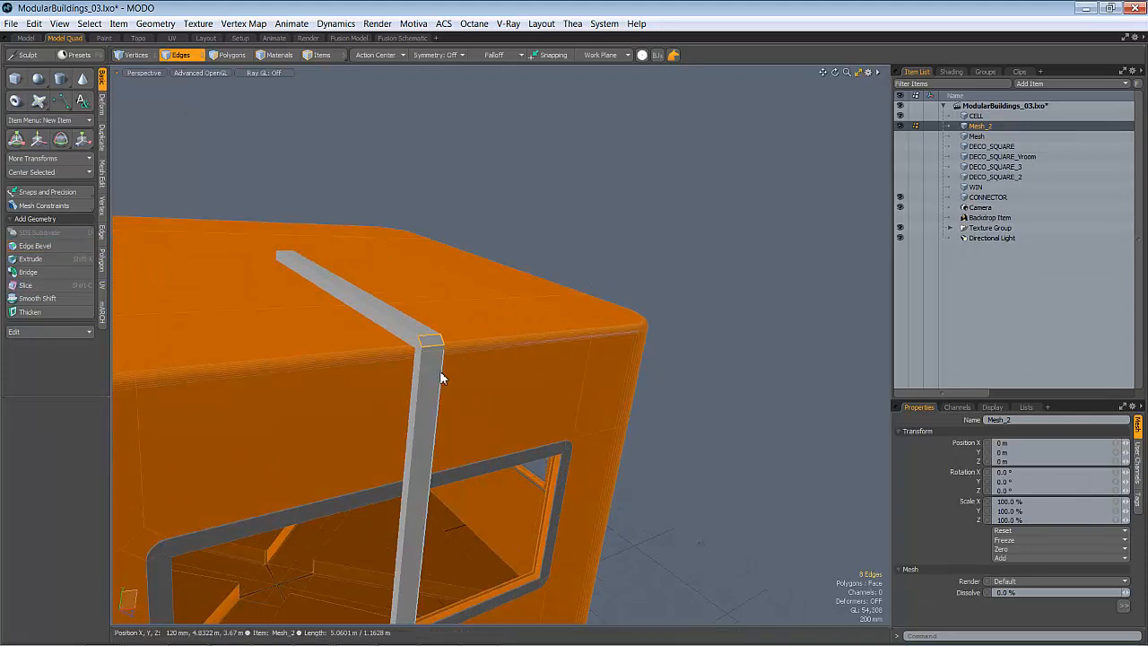
Select the lengthwise edge loops along the frame and bevel them with a 22 mm inset, round level 0 and Sharp Corner enabled
double_click(419, 375)
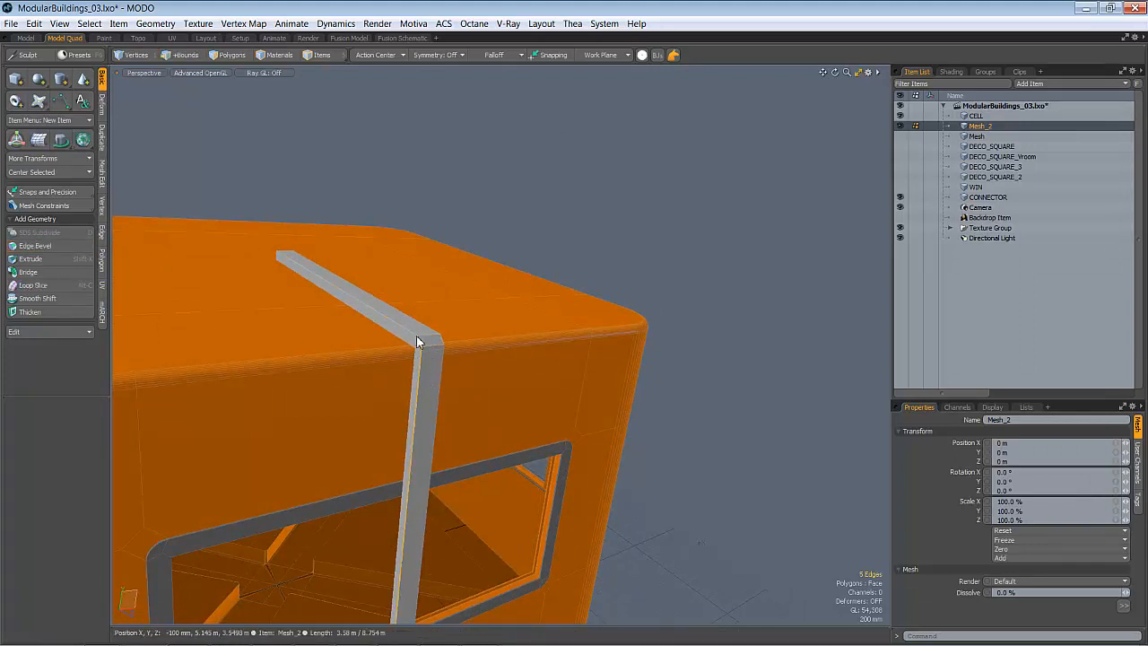
double_click(426, 335, "shift")
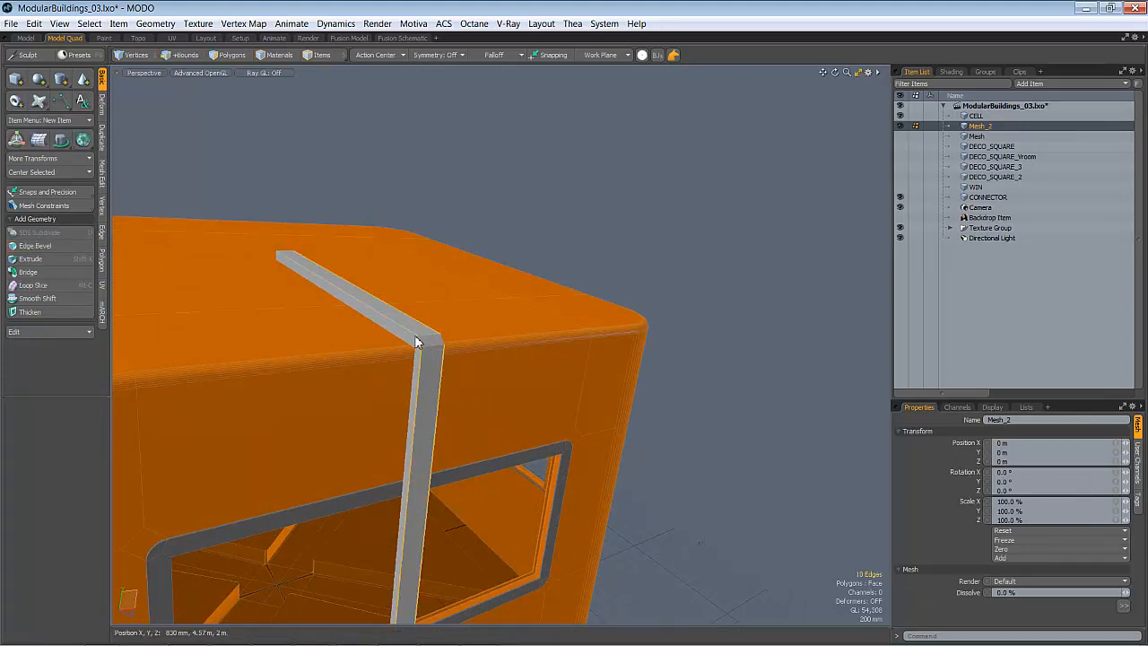
left_click_drag(425, 338, 484, 464, "alt")
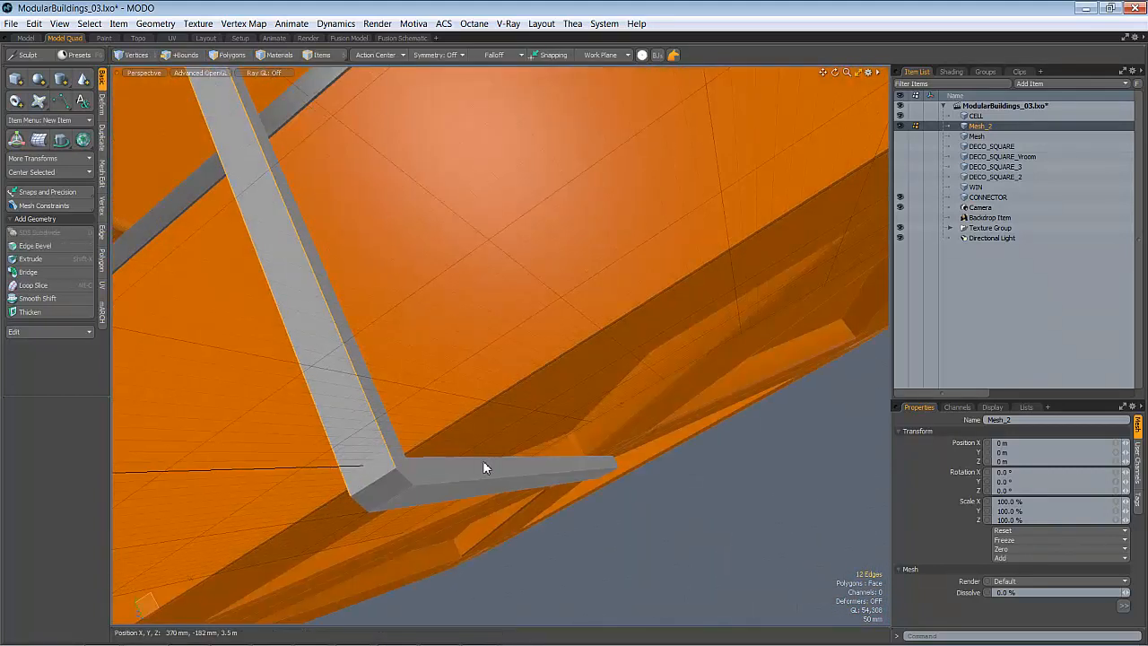
left_click_drag(443, 505, 428, 399, "alt")
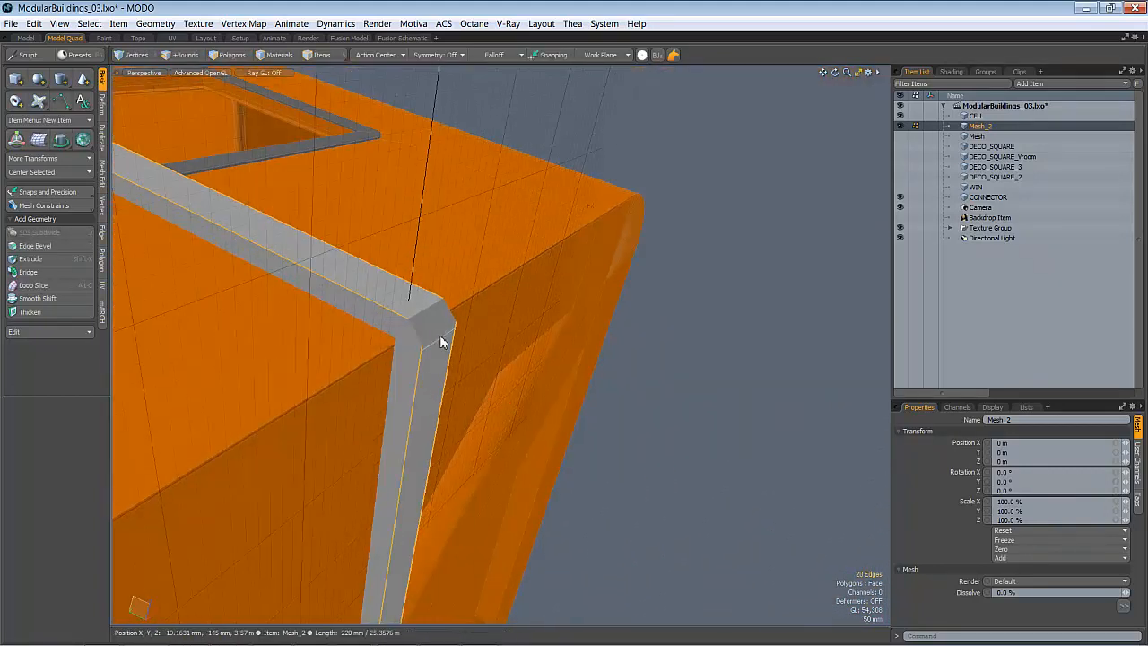
key("2")
key("b")
left_click_drag(442, 313, 417, 469)
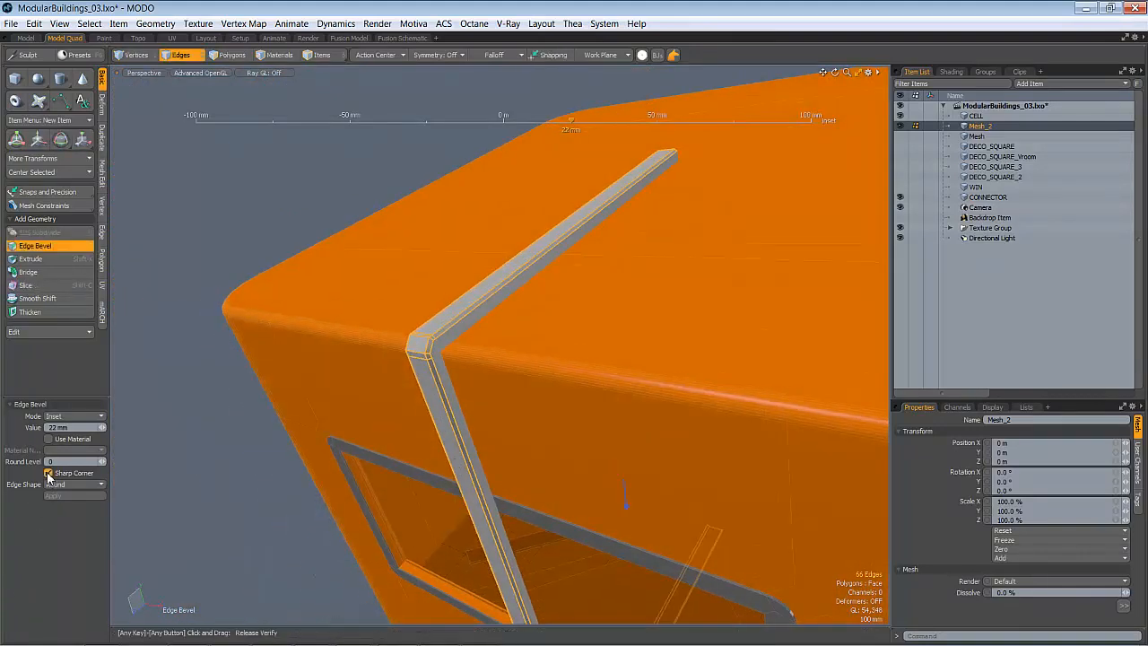
Assign the METAL_X material to all of the frame's polygons and return to the four-view layout
mouse_move(510, 249)
left_mouse_down("alt")
mouse_move(371, 342)
mouse_move(440, 359)
mouse_move(510, 324)
mouse_move(488, 351)
mouse_move(564, 251)
mouse_move(525, 303)
mouse_move(508, 245)
left_mouse_up("alt")
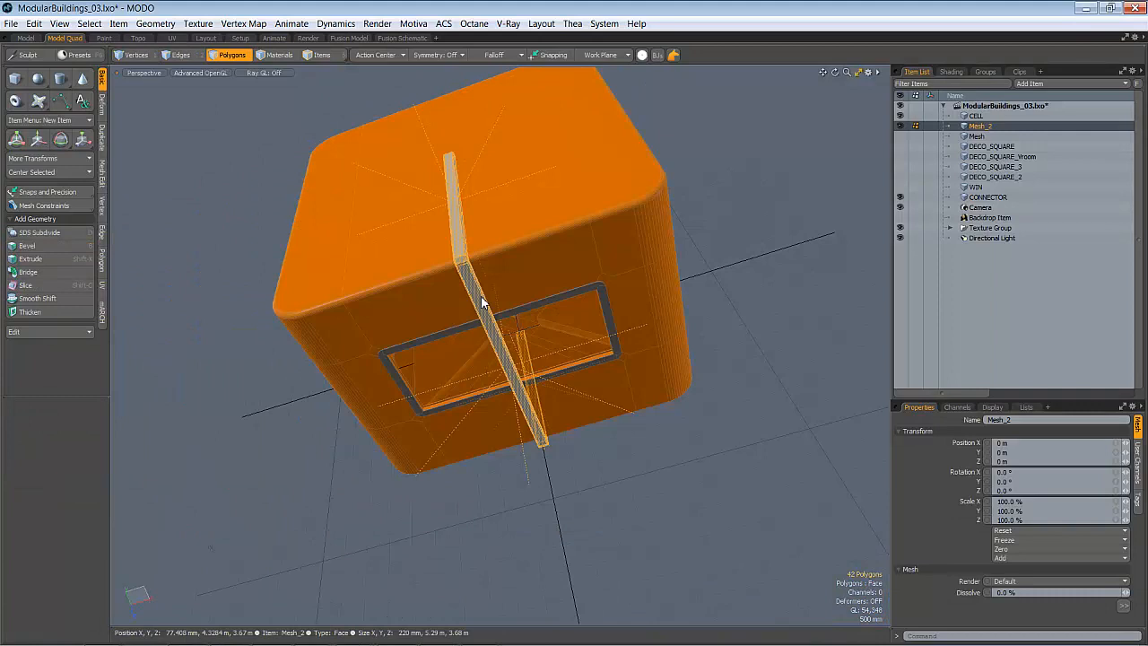
key("m")
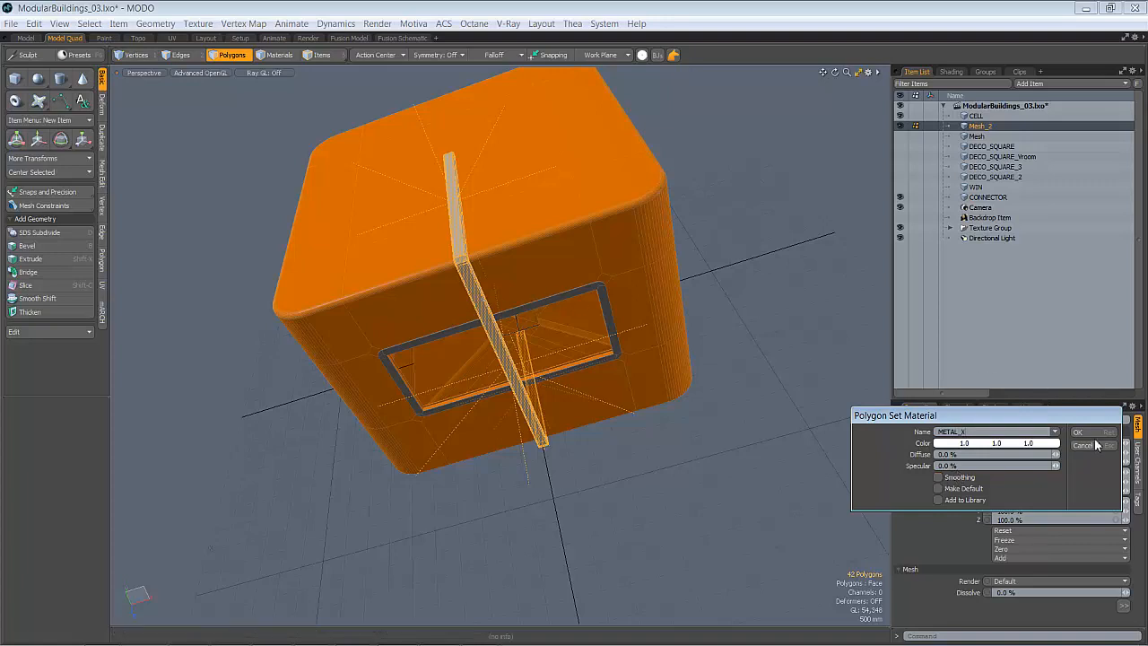
left_click(1080, 433)
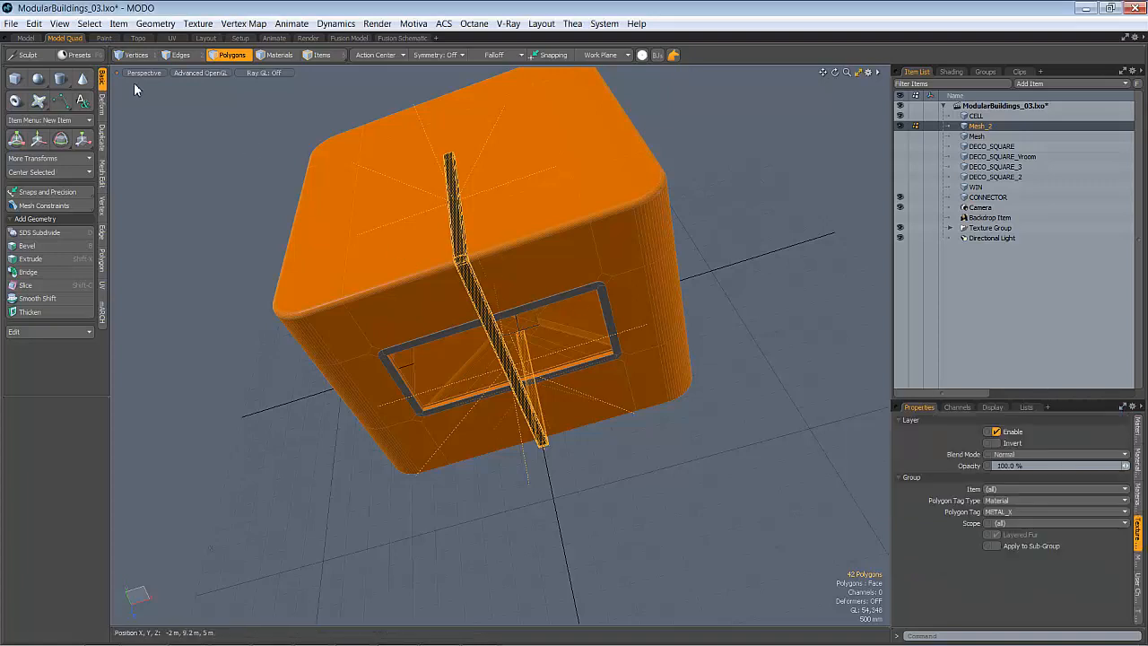
key("KP_0")
scroll(350, 233, "down", 1)
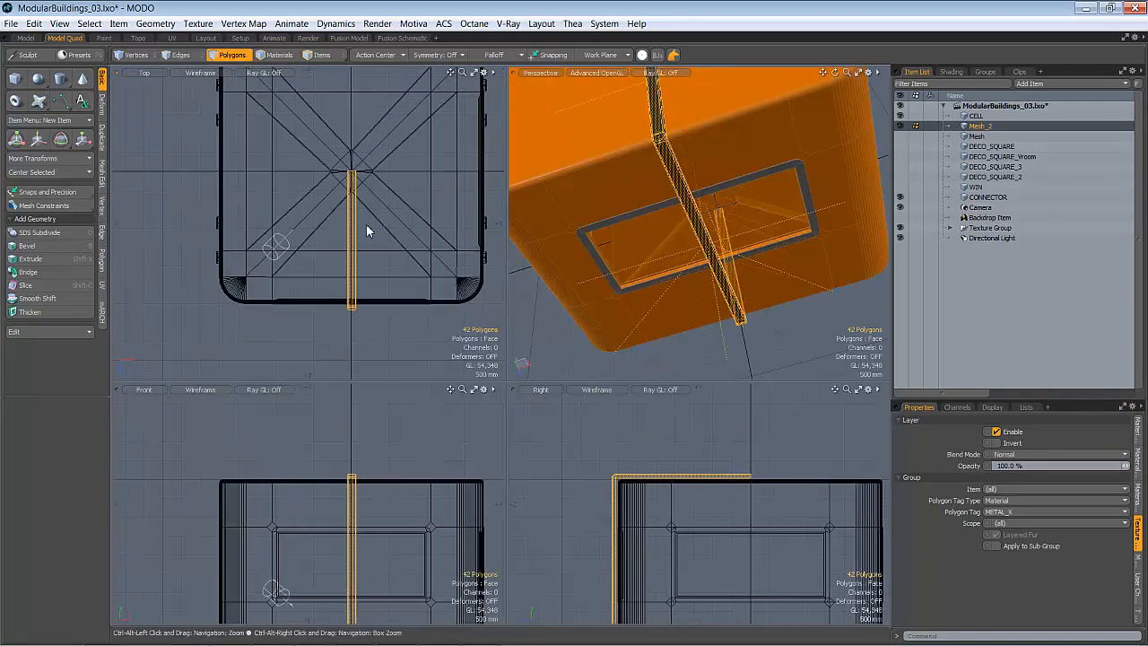
Rotate the frame strip -45° about the Y axis with the action center at the origin, aligning it with the cell's diagonal
left_click_drag(366, 223, 348, 269, "alt+shift")
key("y")
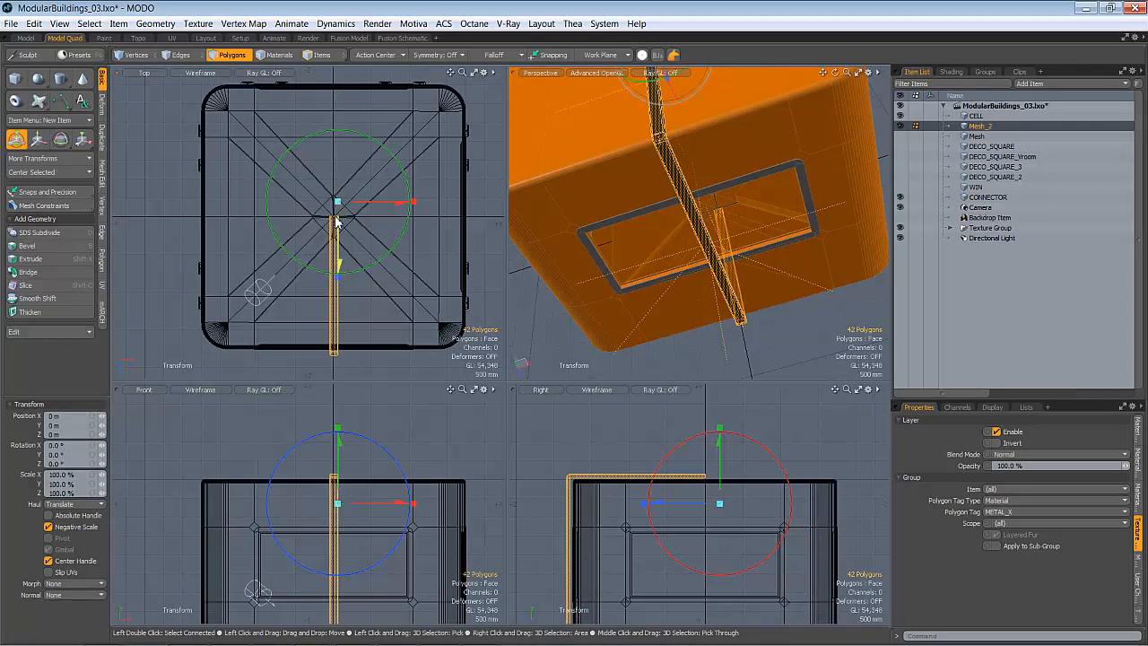
left_click(381, 55)
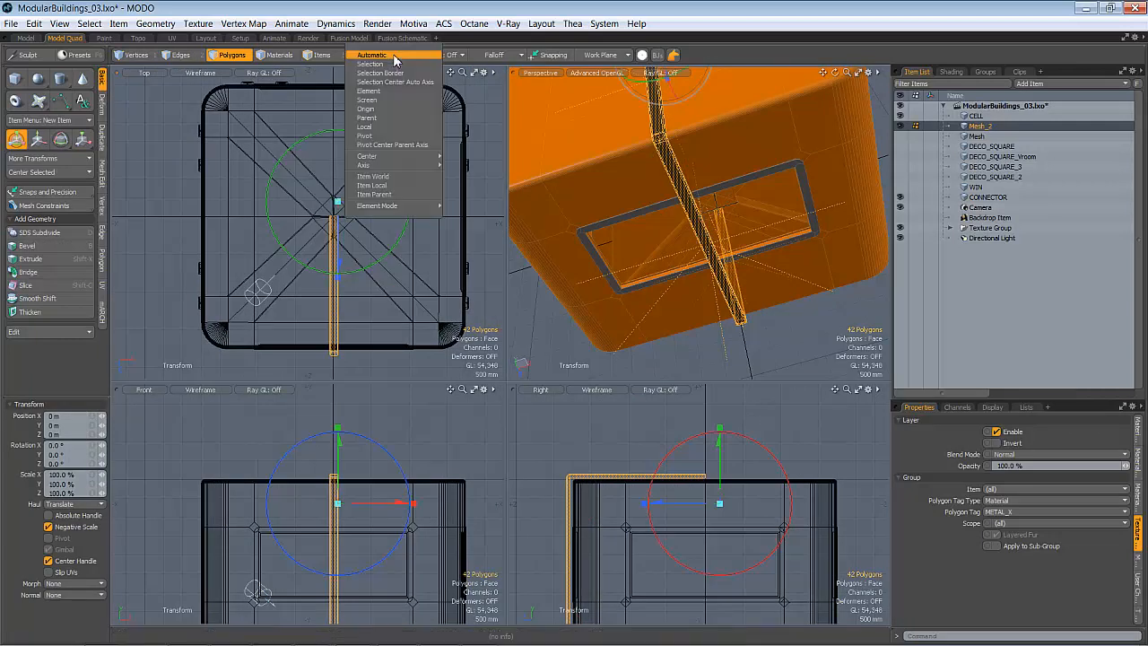
left_click(392, 109)
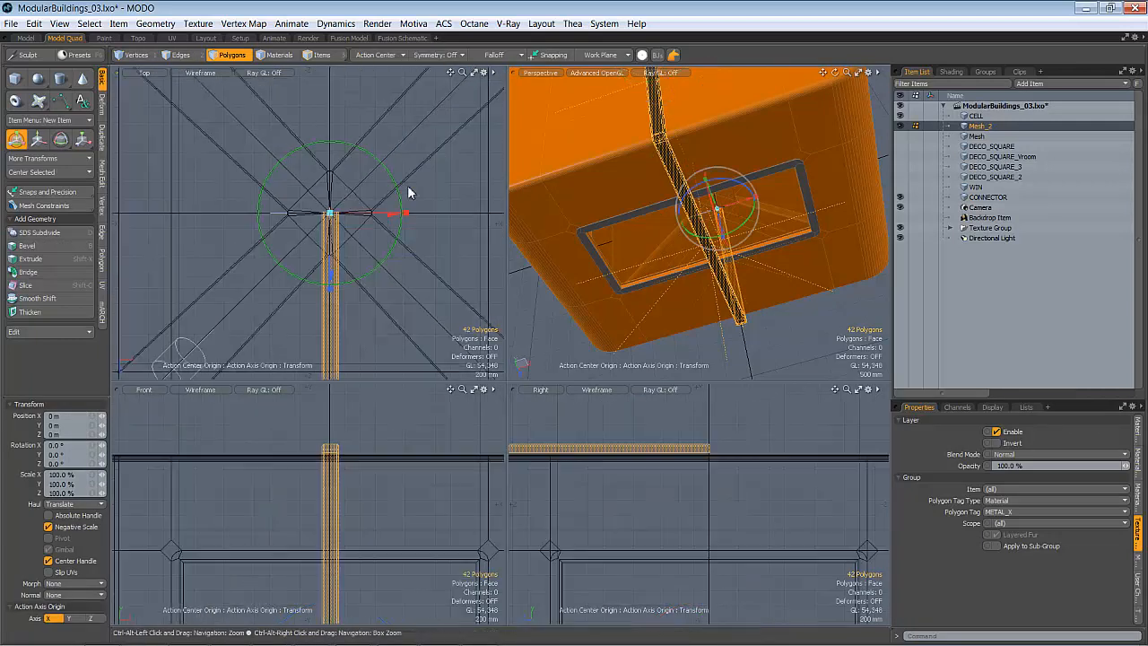
scroll(332, 224, "up", 3)
left_click_drag(323, 207, 357, 207, "alt")
scroll(357, 207, "down", 6)
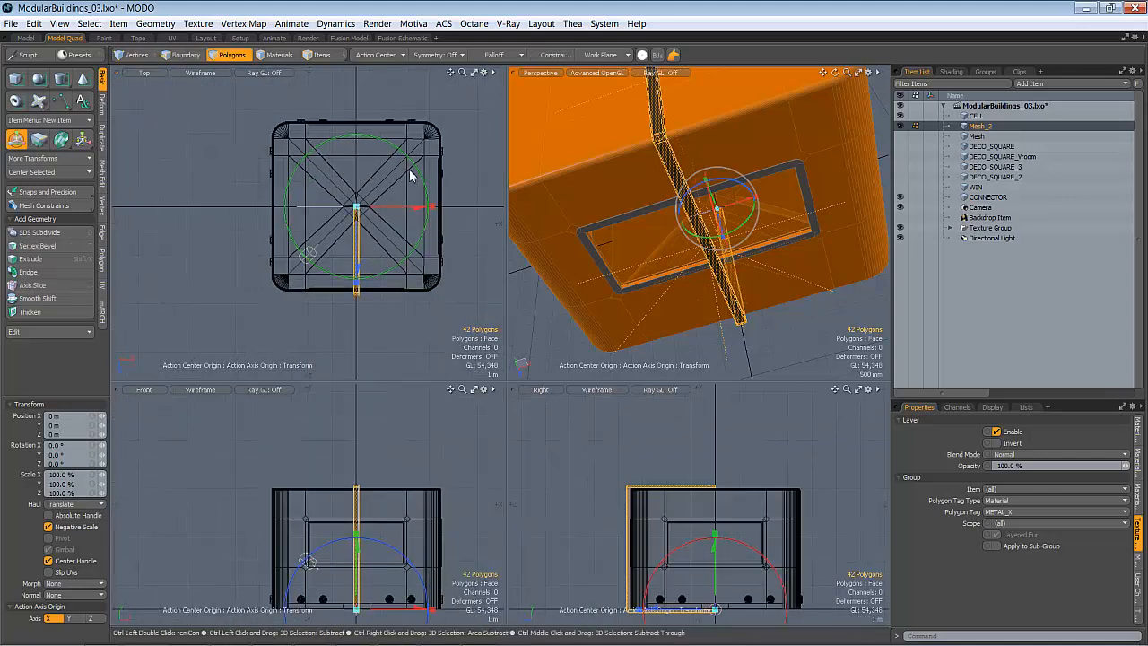
left_click_drag(412, 167, 418, 231)
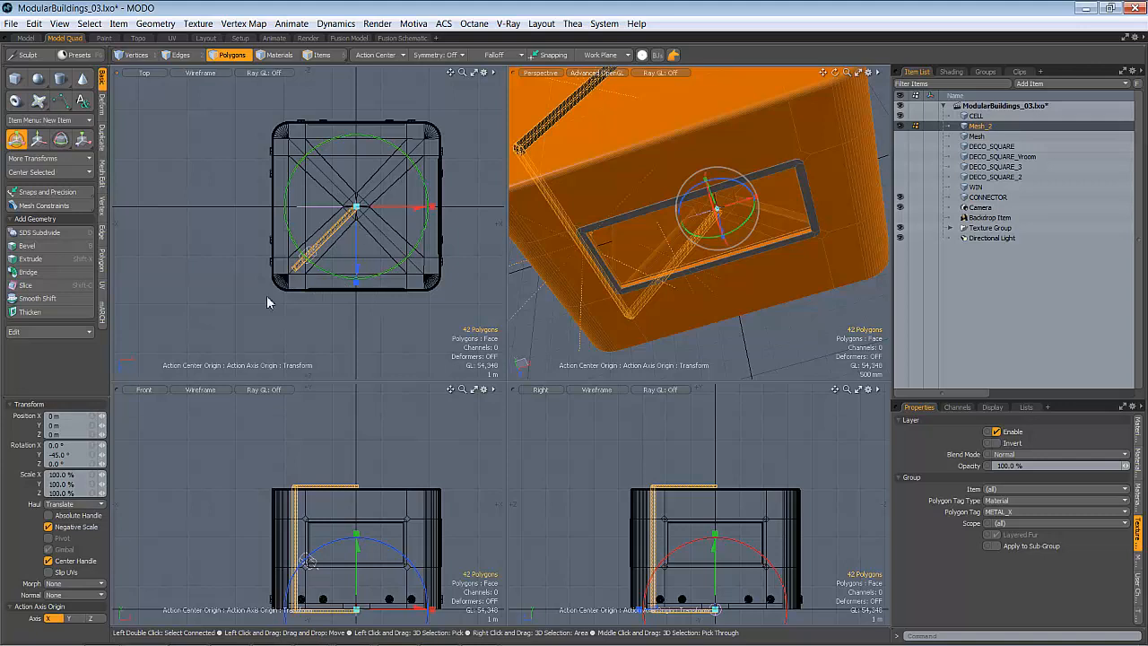
left_click_drag(750, 133, 510, 277, "alt")
key("space")
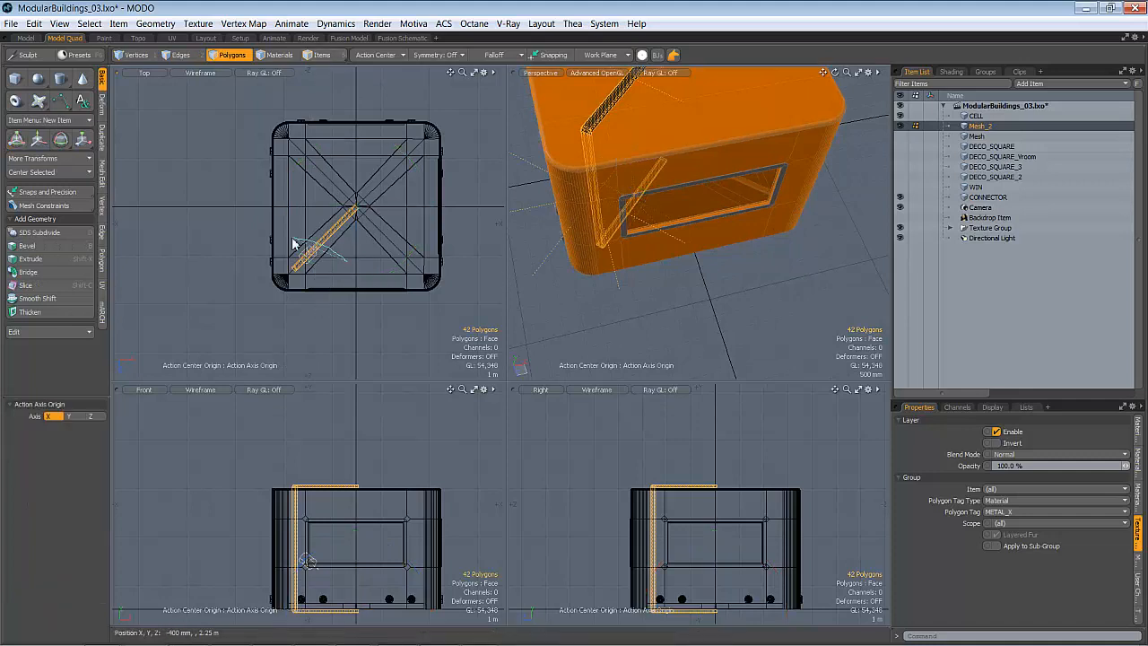
Isolate the vertical post's polygons and move them diagonally outward to the cell's corner using the Selection action center
right_click_drag(313, 241, 443, 289)
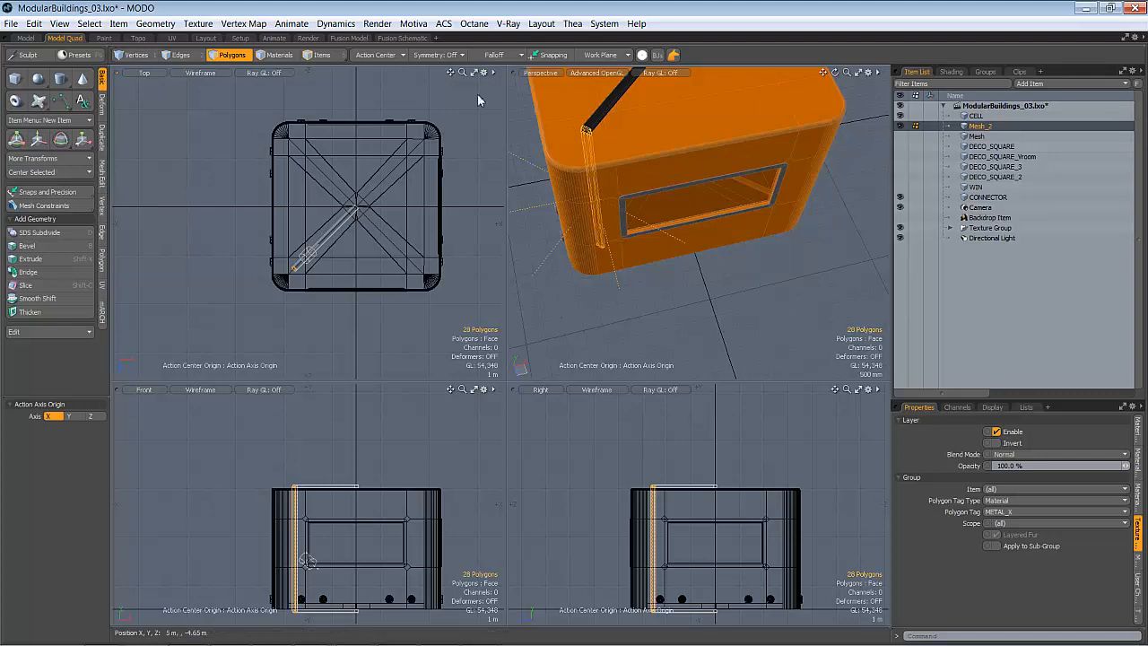
left_click(377, 55)
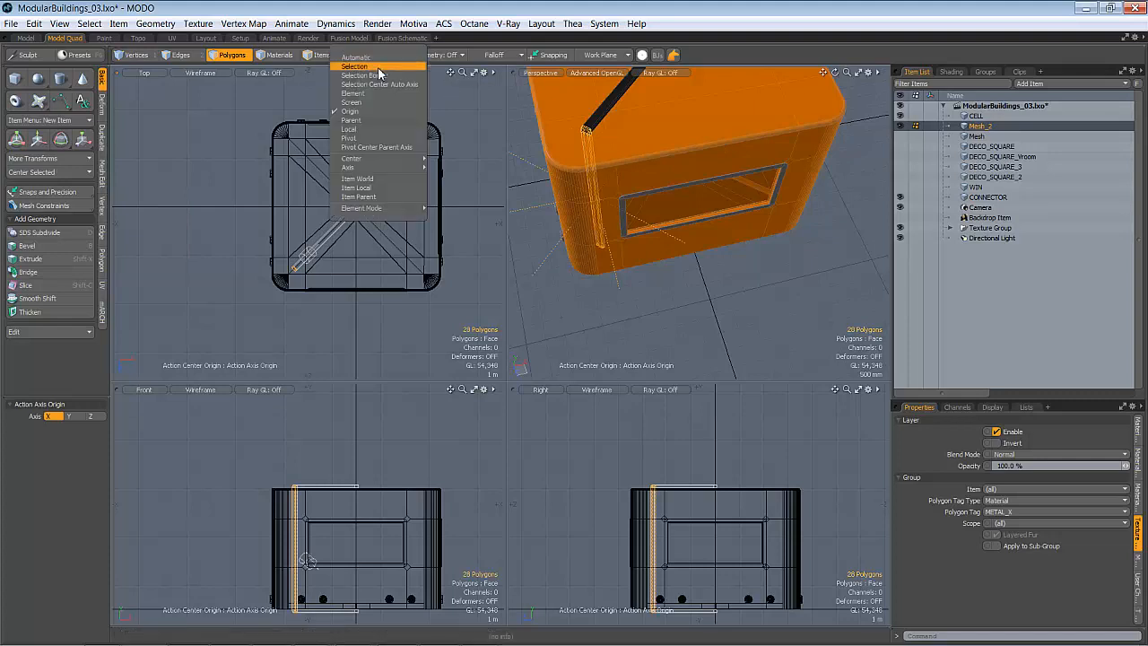
left_click(379, 59)
key("y")
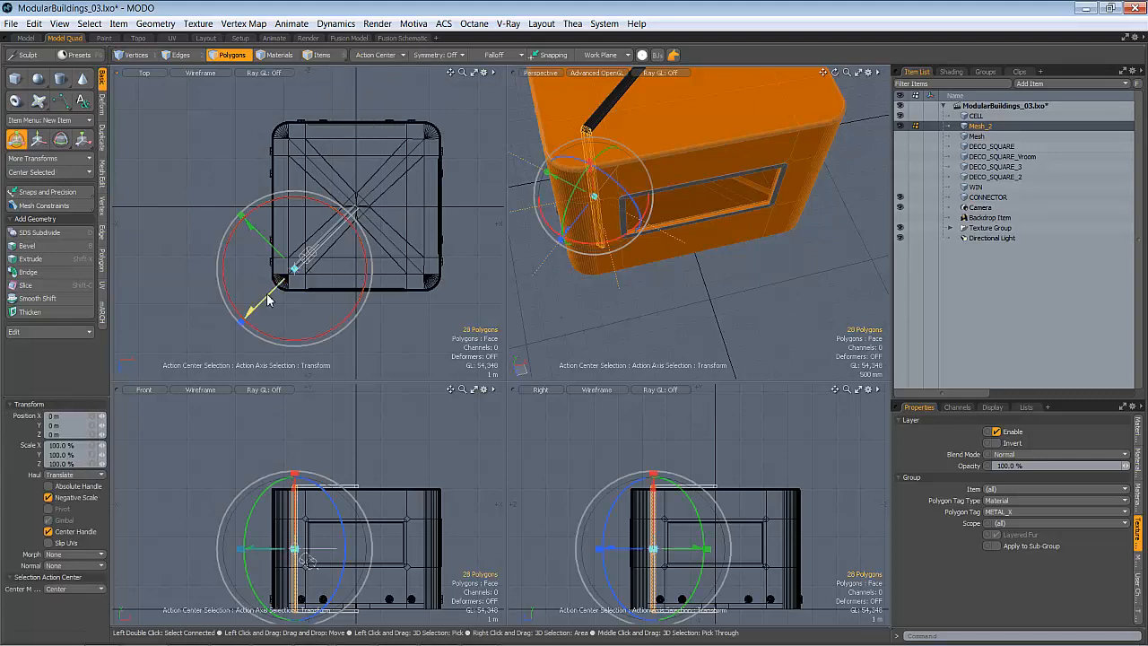
left_click_drag(279, 285, 342, 253)
Select the entire connected frame strip and save the scene
left_click_drag(607, 202, 691, 135, "ctrl+alt")
left_click_drag(690, 135, 647, 174, "alt")
key("space")
double_click(648, 175)
left_click_drag(376, 252, 270, 305, "ctrl+alt")
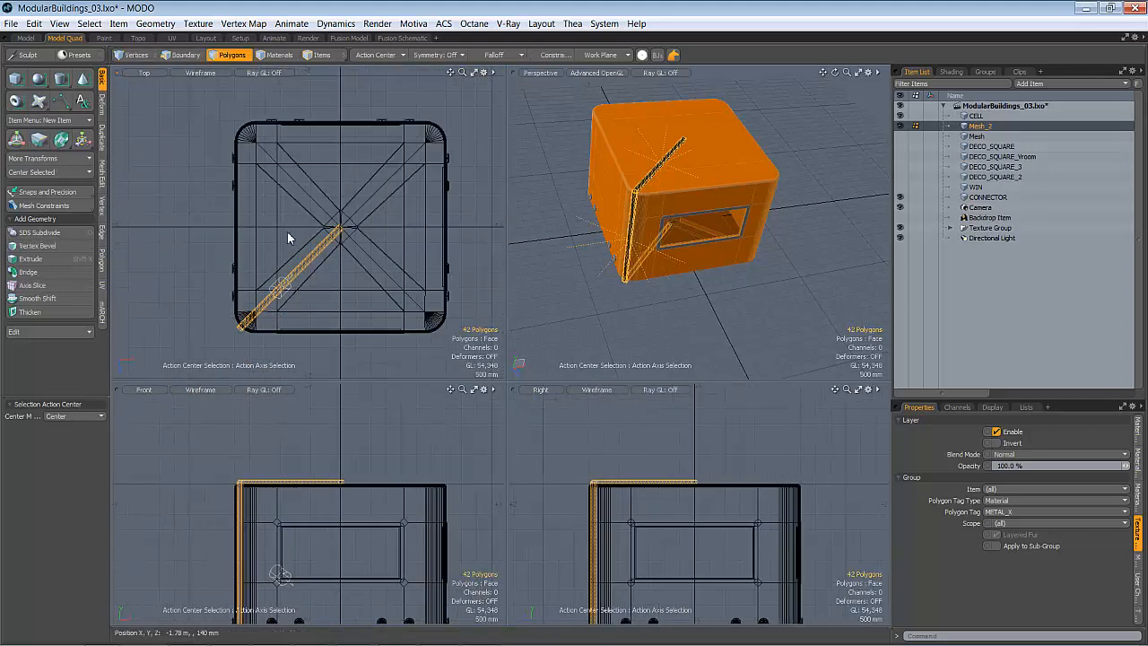
key("ctrl+s")
left_click(101, 140)
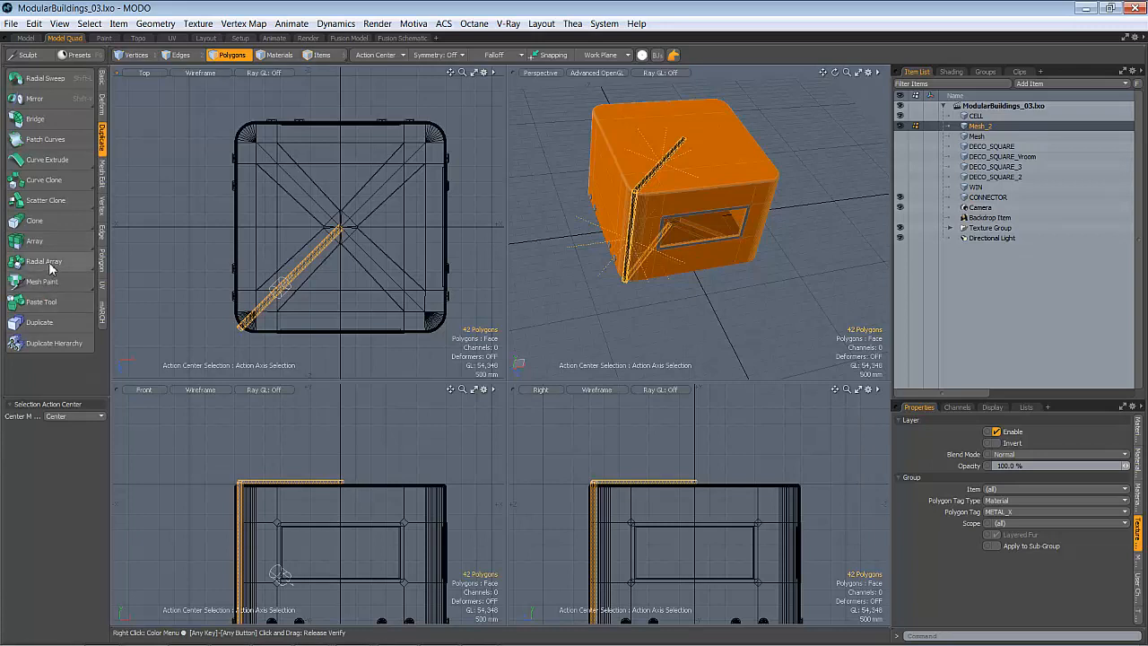
left_click(42, 261)
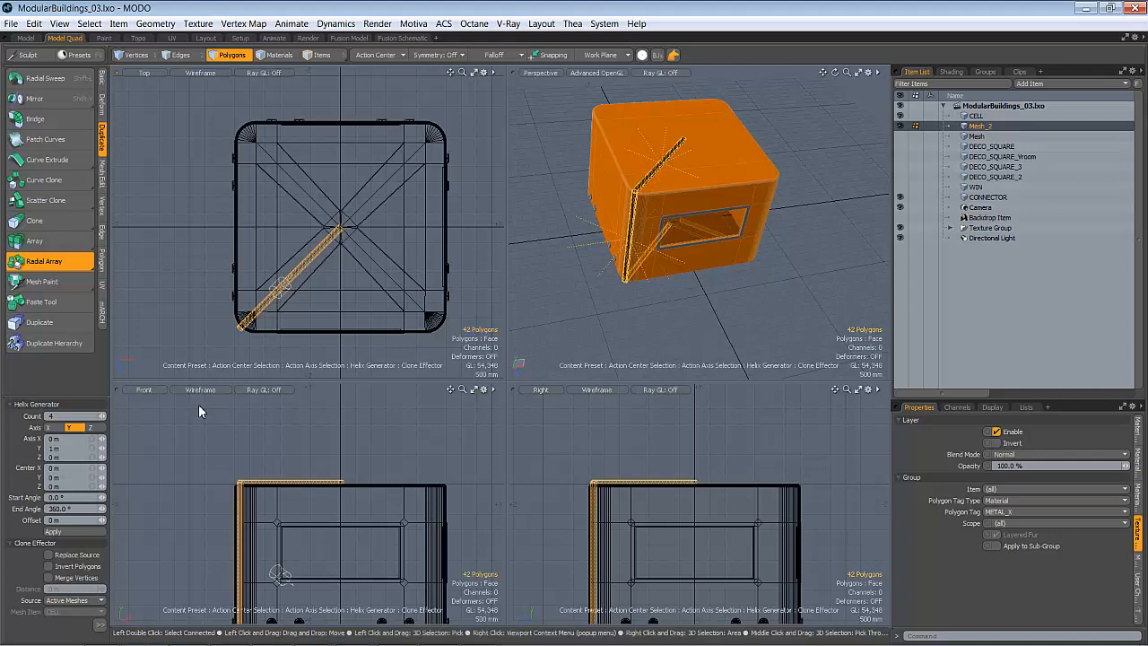
left_click(342, 230)
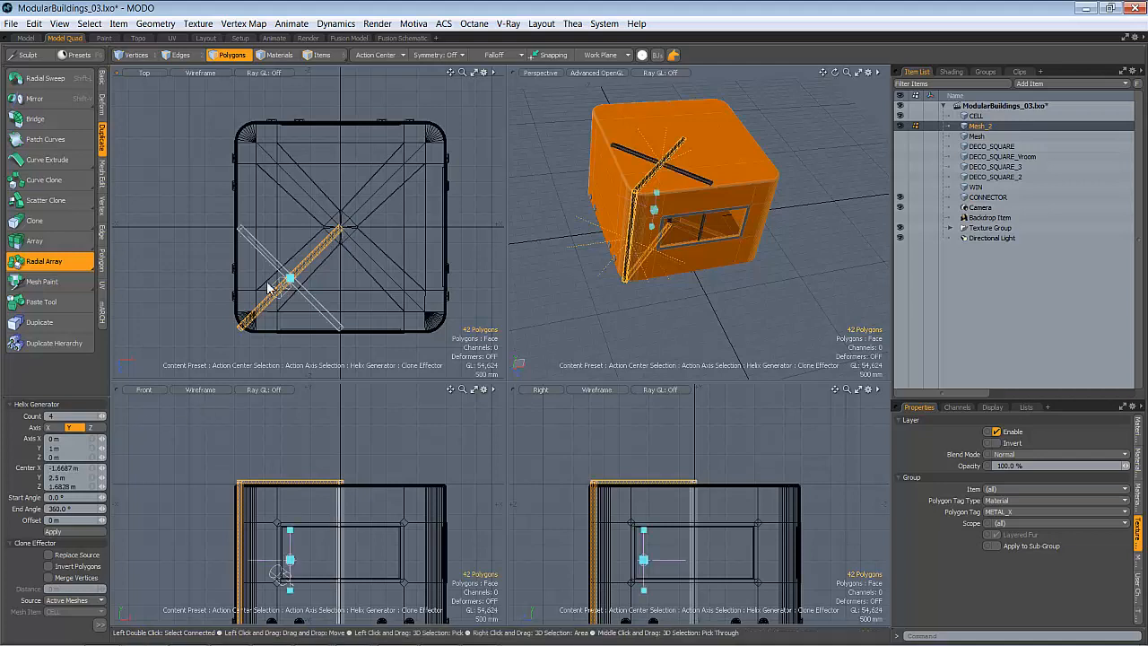
left_click(388, 54)
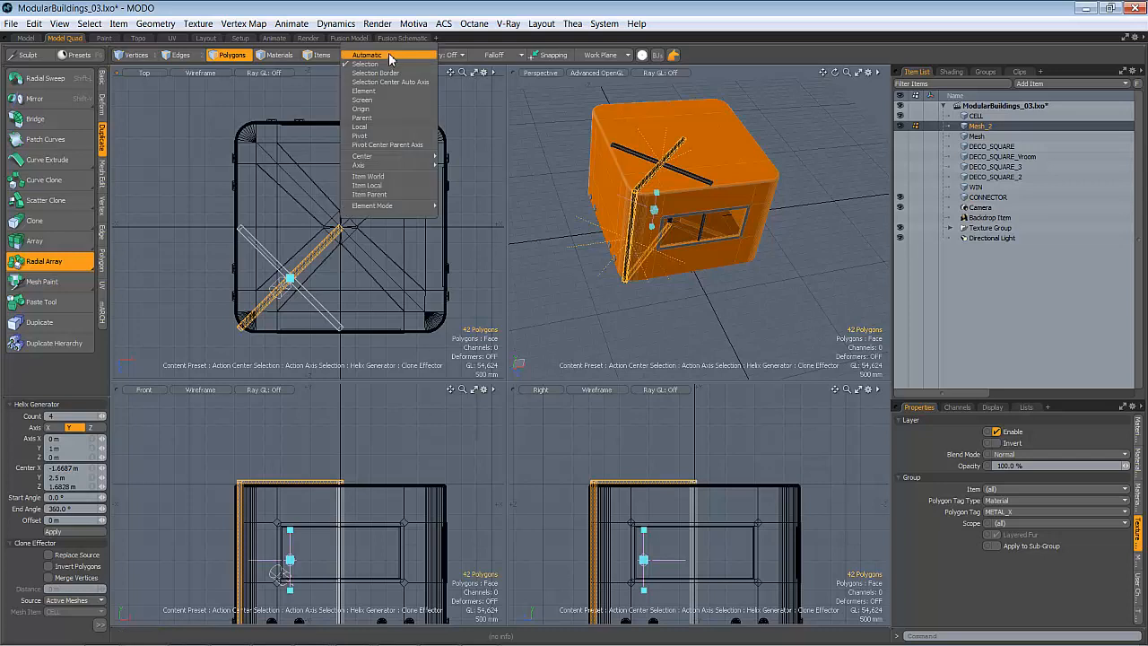
left_click(413, 14)
key("space")
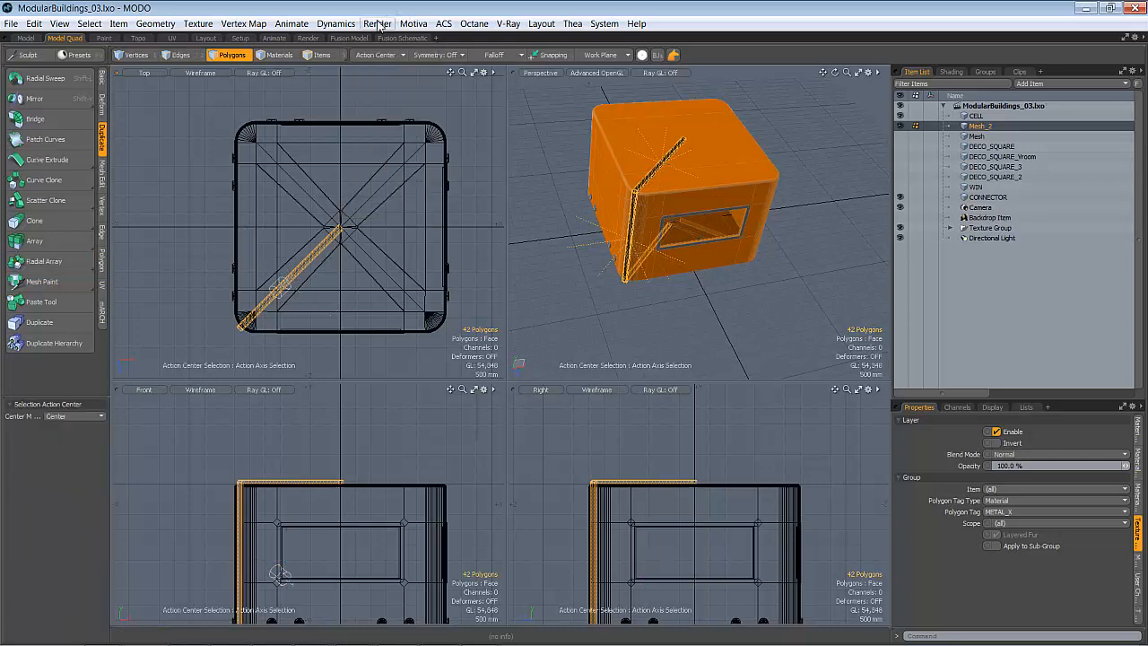
Set the action center to Origin and radial-array the frame strip around the Y axis with a count of 4
left_click(377, 54)
left_click(352, 108)
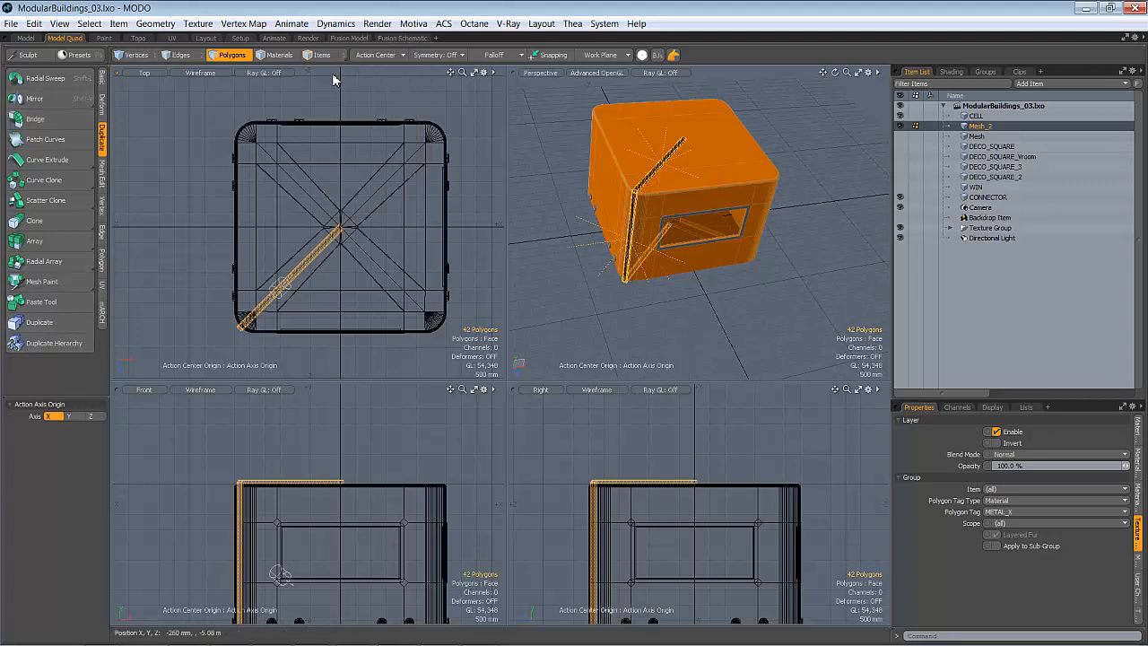
left_click(366, 57)
left_click(392, 55)
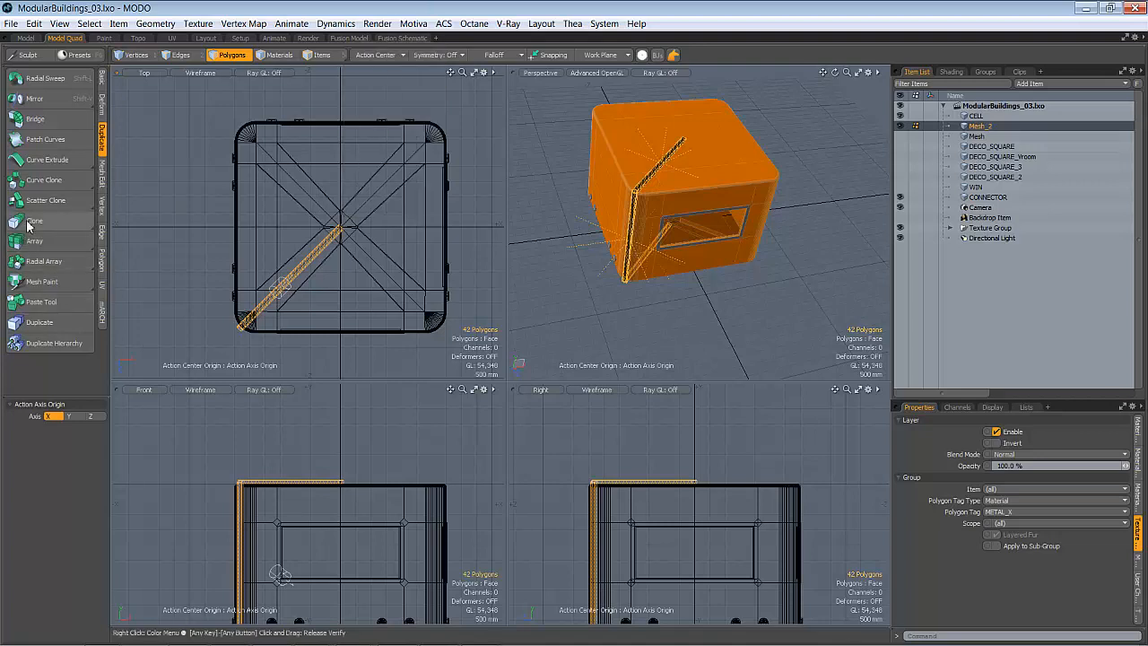
left_click(43, 259)
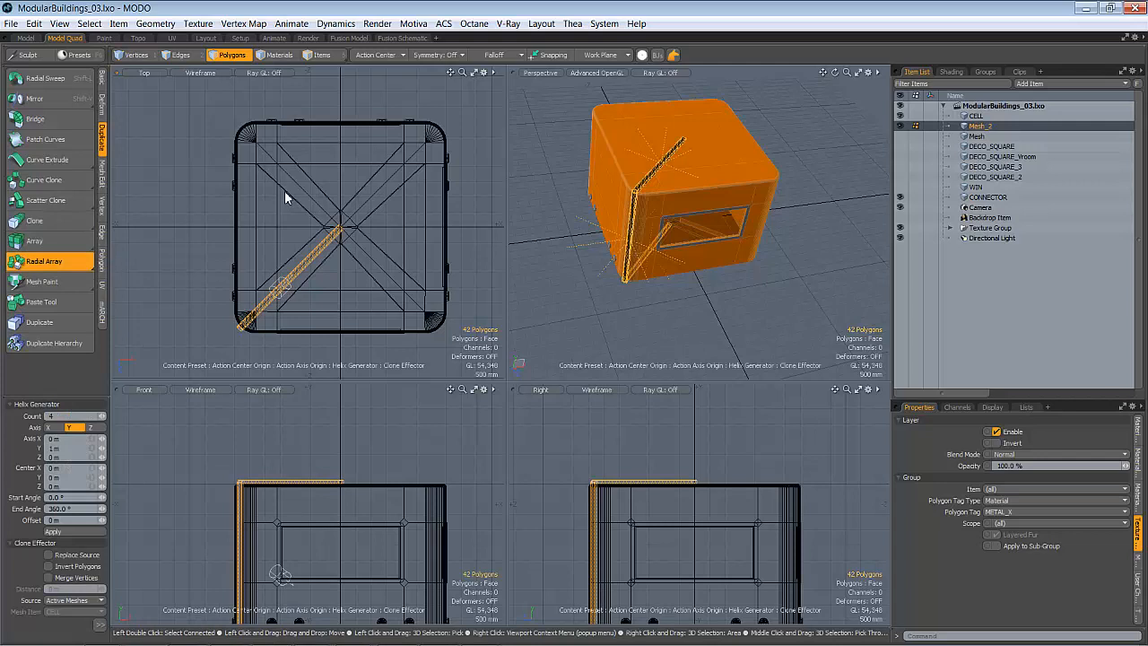
left_click(320, 199)
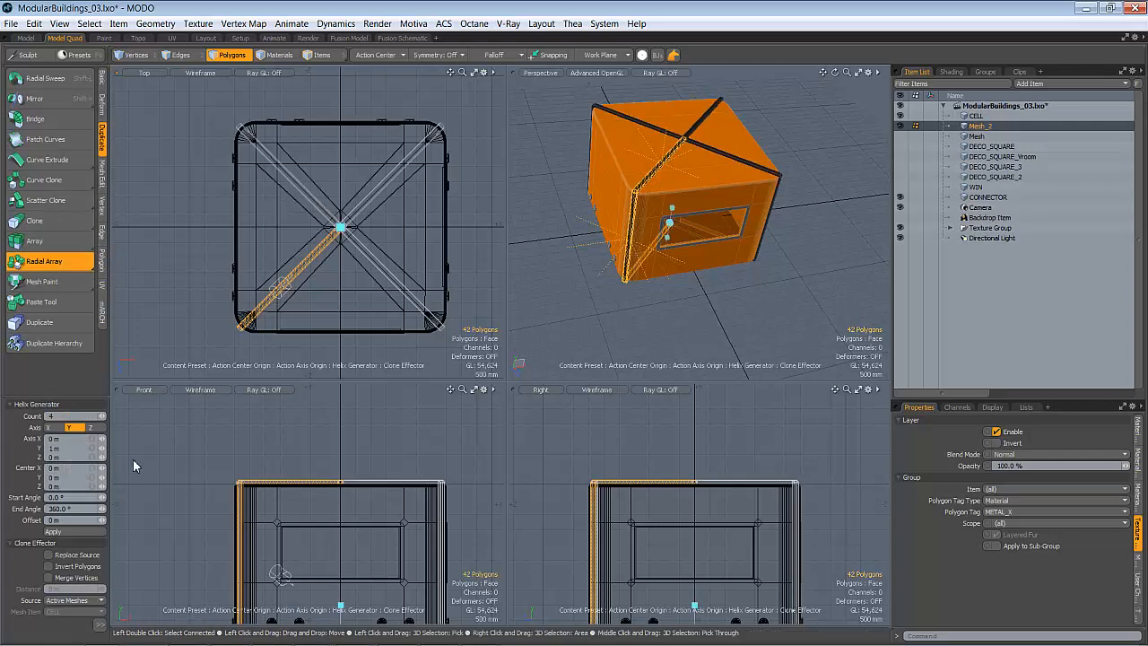
left_click(101, 417)
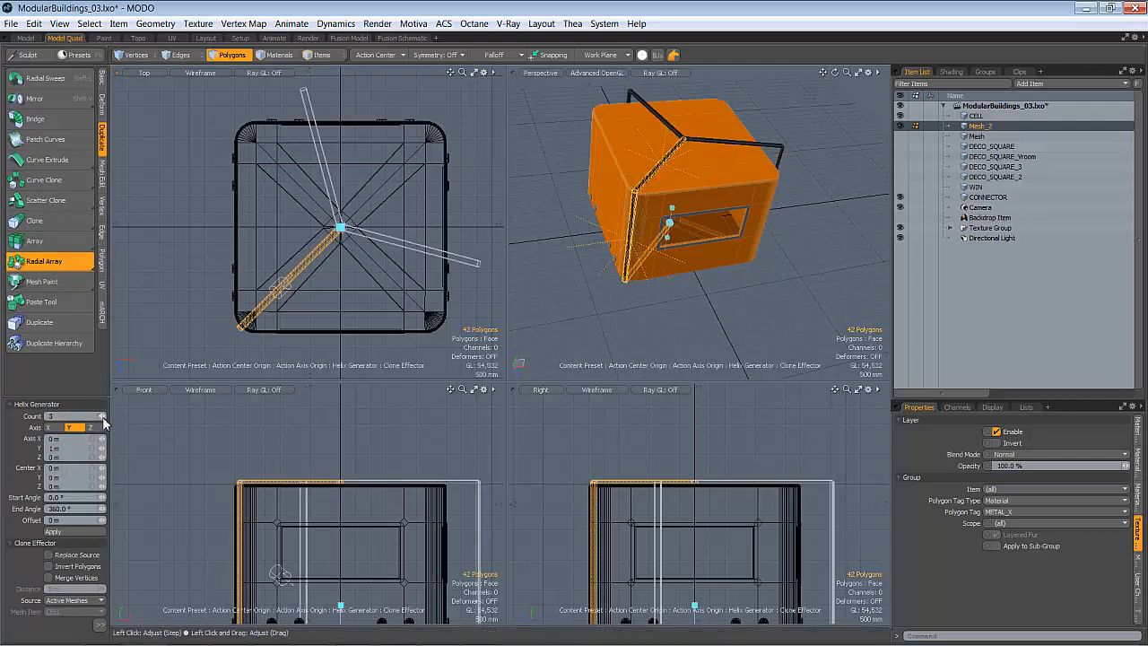
left_click(103, 421)
Create an 8-sided cylinder of about 740 mm radius and 345 mm height over the frame crossing on the cell's roof
left_click_drag(772, 108, 684, 257, "alt")
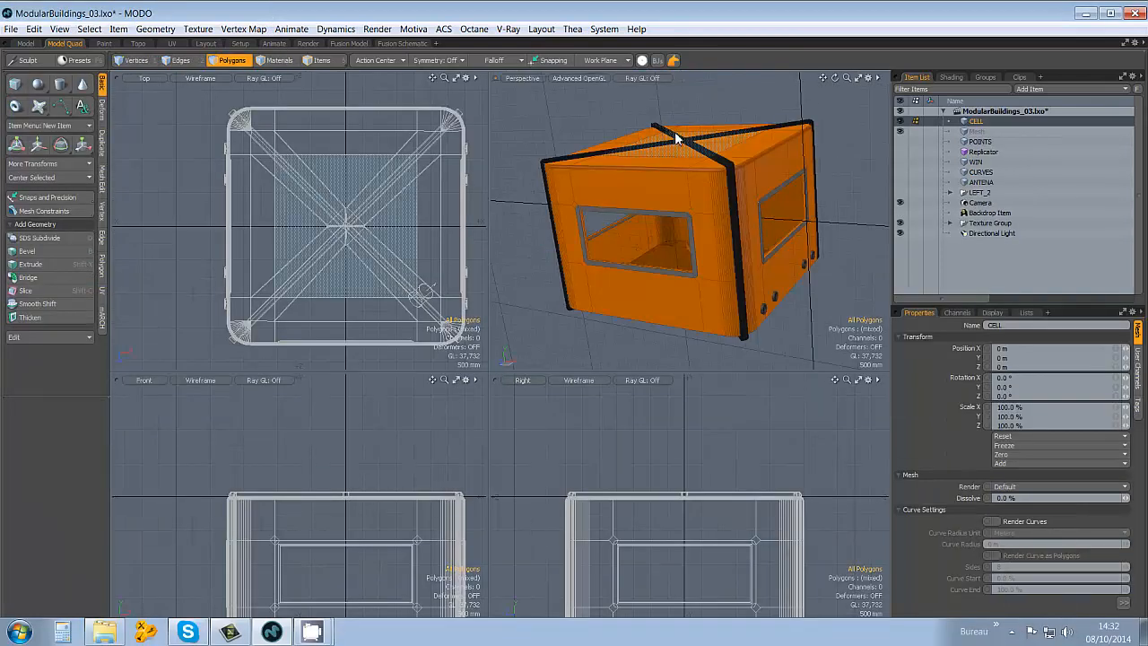
left_click(60, 85)
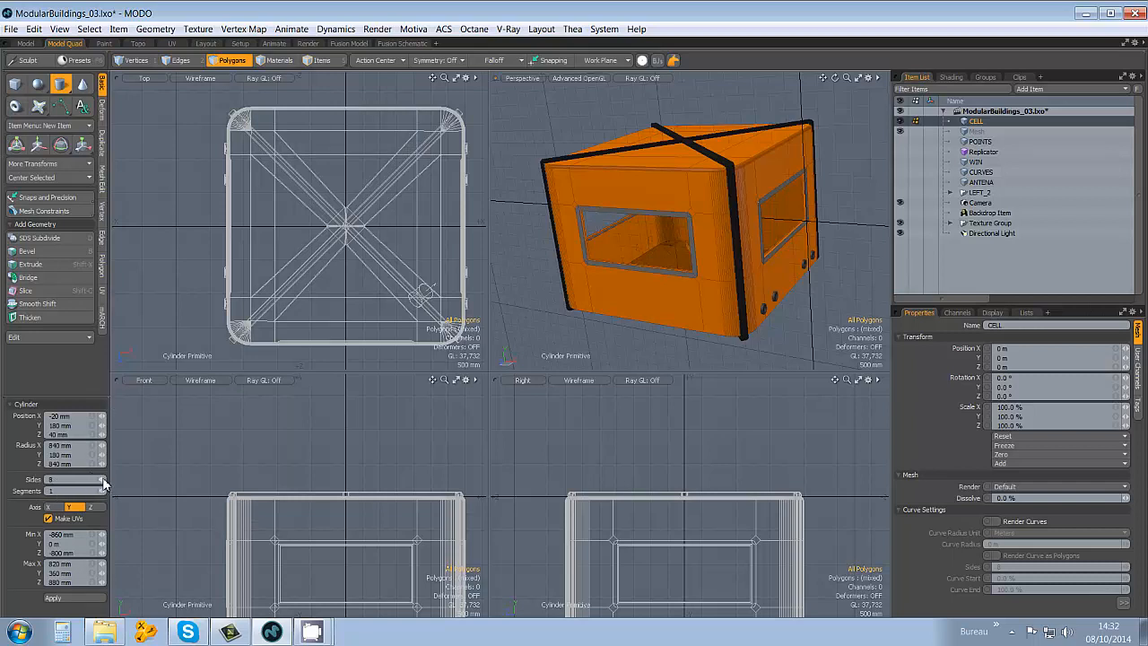
key("ctrl")
left_click_drag(349, 232, 373, 249, "ctrl")
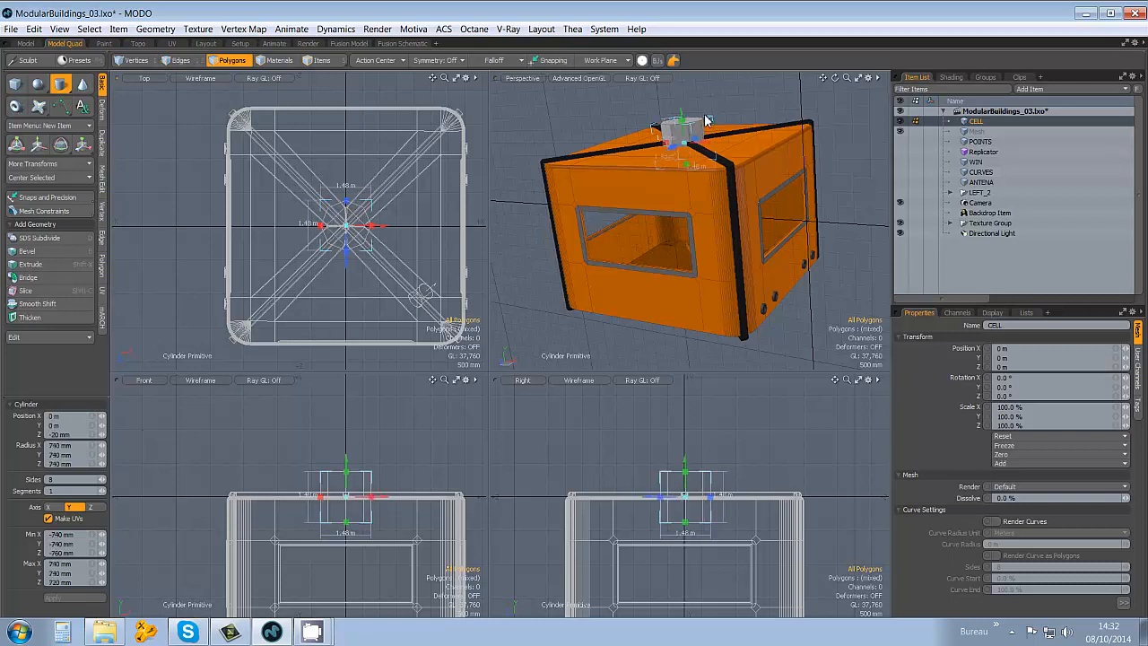
left_click_drag(767, 125, 604, 269, "alt")
left_click_drag(699, 193, 715, 155, "alt")
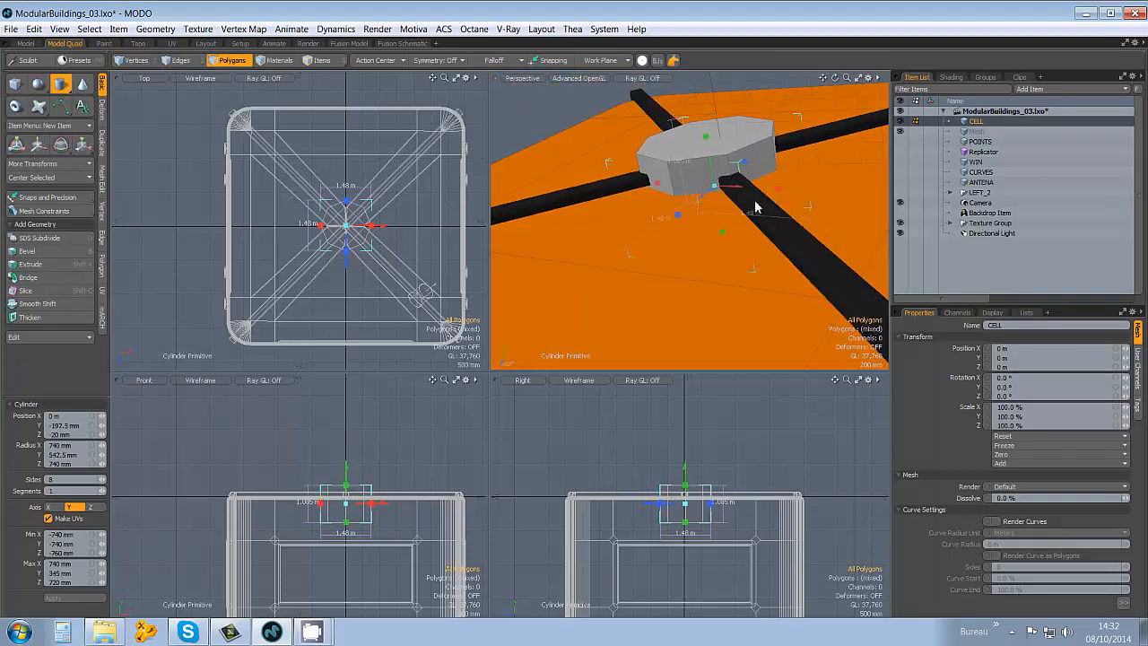
left_click_drag(692, 225, 730, 192, "alt")
left_click_drag(698, 255, 701, 191, "alt")
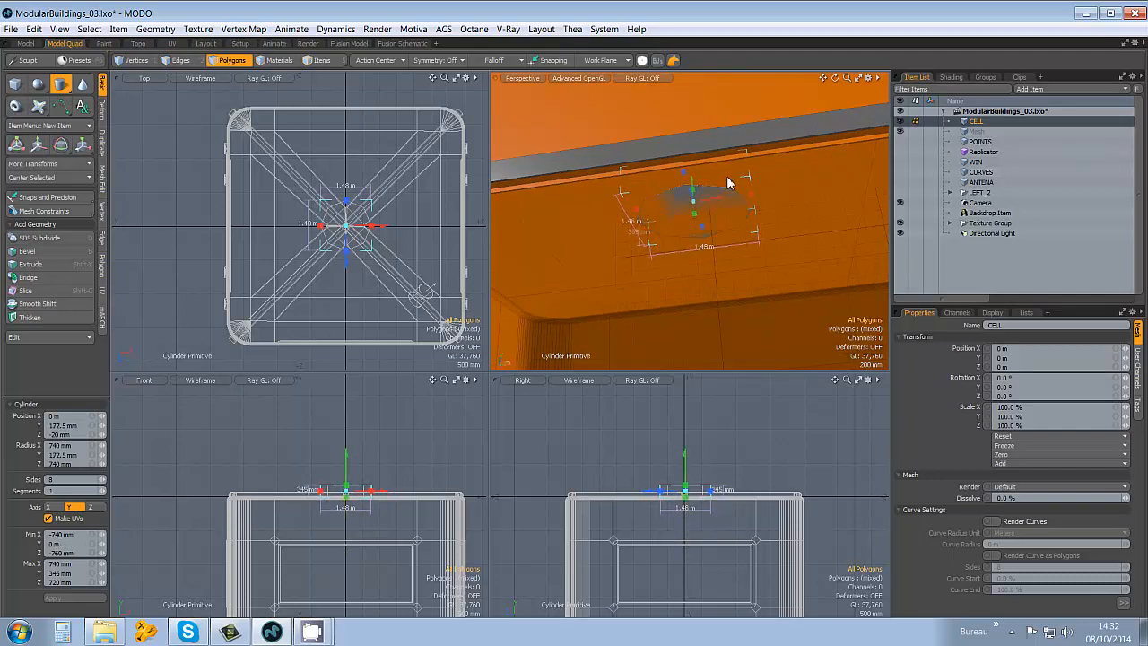
left_click_drag(753, 215, 723, 238, "alt")
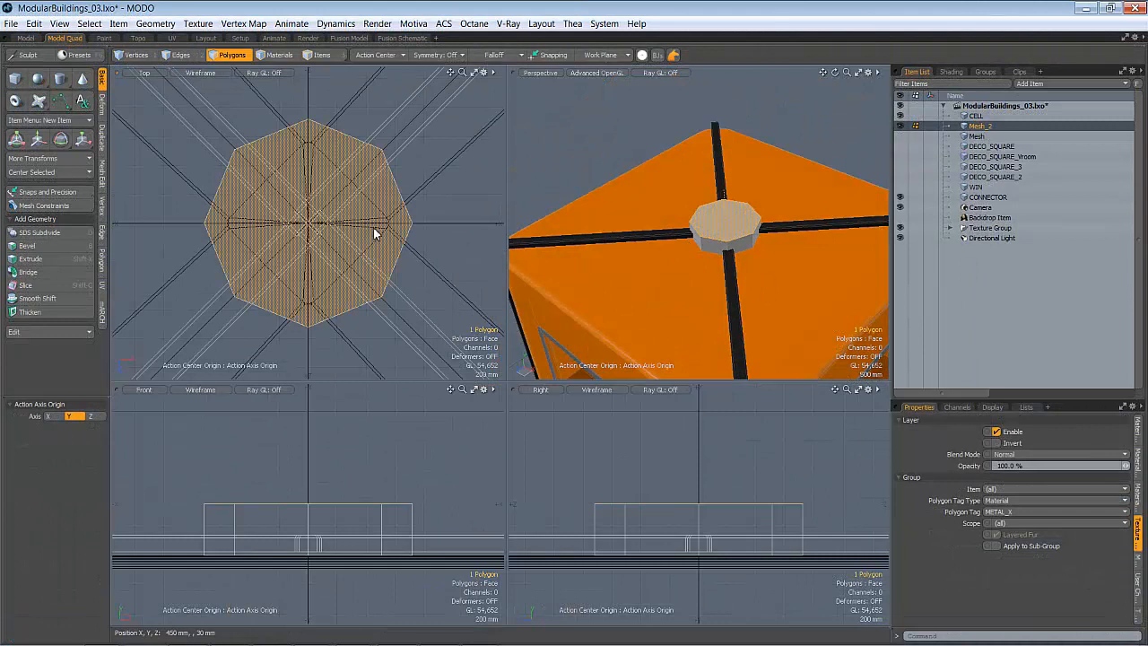
Bevel the cylinder's top polygon repeatedly to form an outer rim around a recessed inner octagon
key("b")
left_click_drag(377, 222, 281, 267)
left_click_drag(533, 242, 640, 259, "alt")
scroll(642, 256, "up", 2)
left_click(600, 181, "shift")
left_click_drag(685, 214, 654, 205)
left_click(654, 208, "shift")
left_click_drag(741, 261, 763, 188)
left_click(762, 188, "shift")
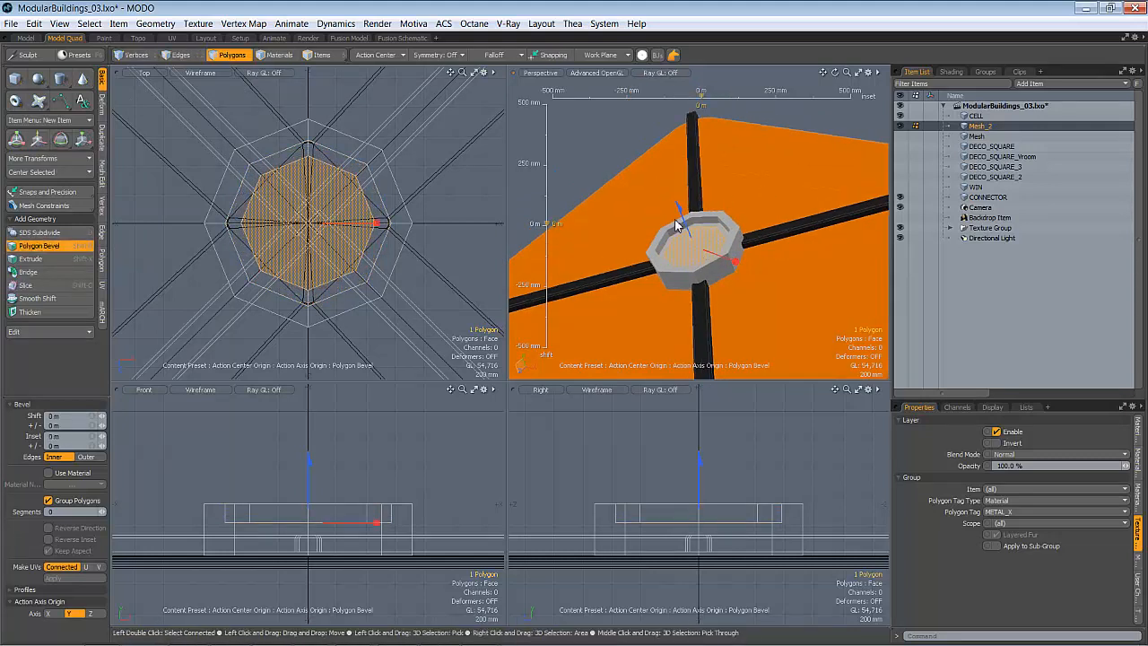
Raise the recessed octagon with a 110 mm shift and 38 mm inset bevel, and inset its top polygon again
left_click_drag(679, 222, 730, 252)
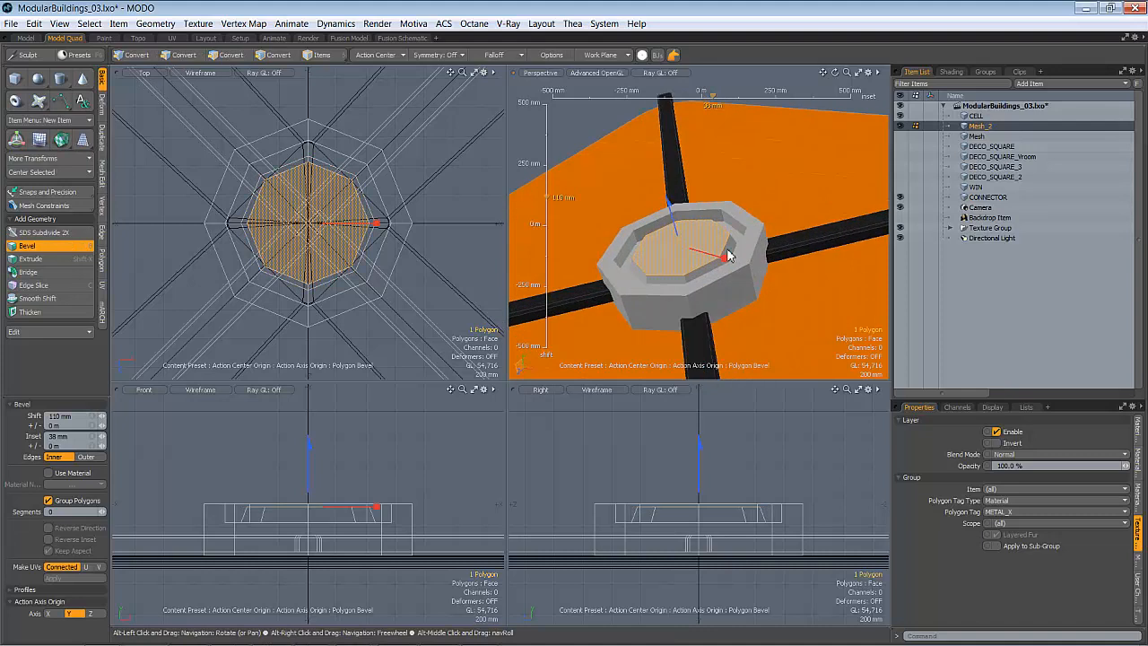
scroll(628, 535, "up", 5)
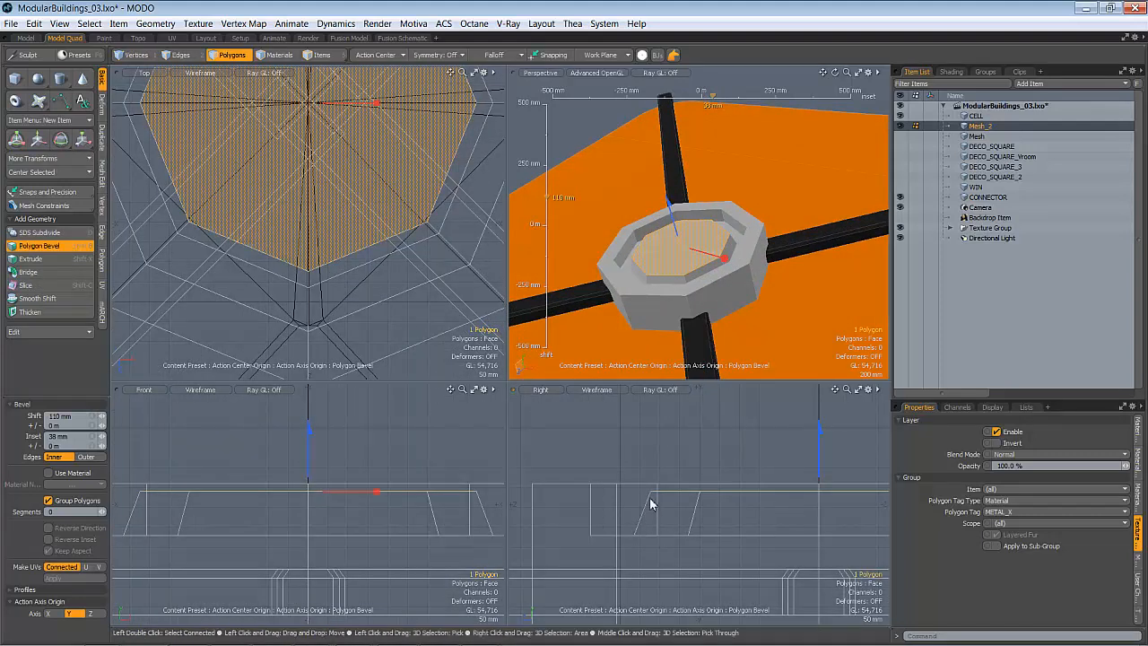
left_click_drag(705, 264, 659, 248, "alt")
left_click(779, 203, "shift")
left_click(784, 176, "shift")
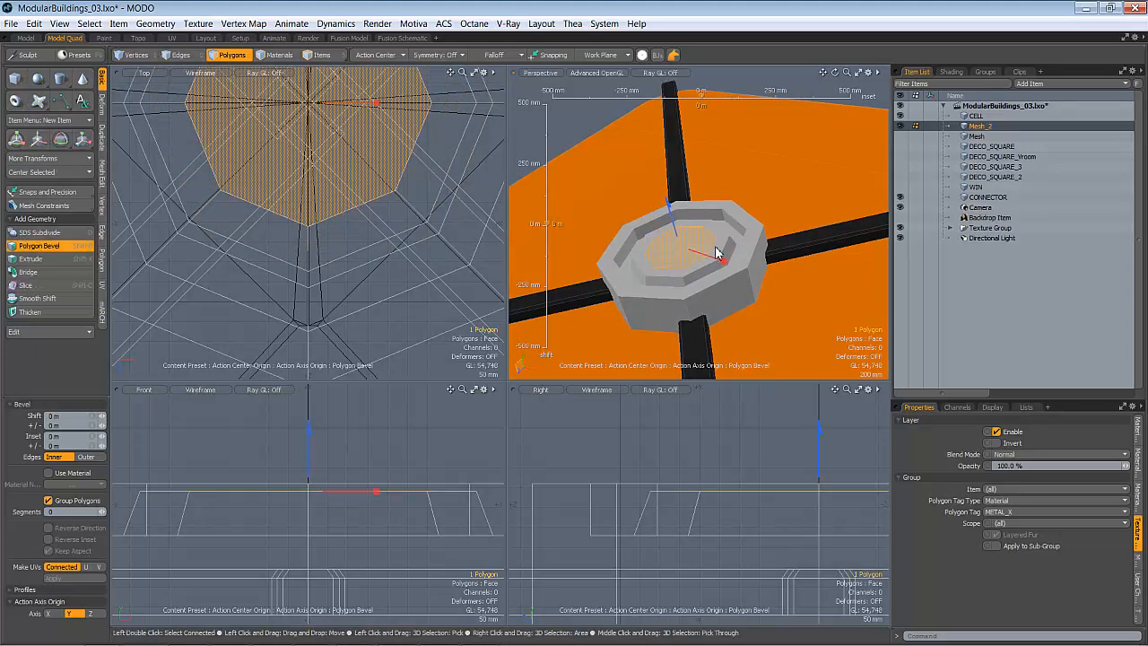
Continue beveling the cap's central polygon to add smaller concentric stepped rings toward the centre
left_click_drag(725, 266, 701, 231)
left_click(714, 222, "shift")
left_click(685, 243, "shift")
left_click(709, 261, "shift")
left_click(767, 221, "shift")
mouse_move(756, 271)
left_mouse_down()
mouse_move(709, 256)
mouse_move(652, 289)
mouse_move(737, 272)
left_mouse_up()
left_click(728, 264, "shift")
Select the cap's central polygon, expand the selection across the inner stepped rings, and convert it to a subdivision surface
left_click_drag(737, 272, 713, 264, "ctrl+alt")
left_click_drag(713, 265, 759, 255, "alt+shift")
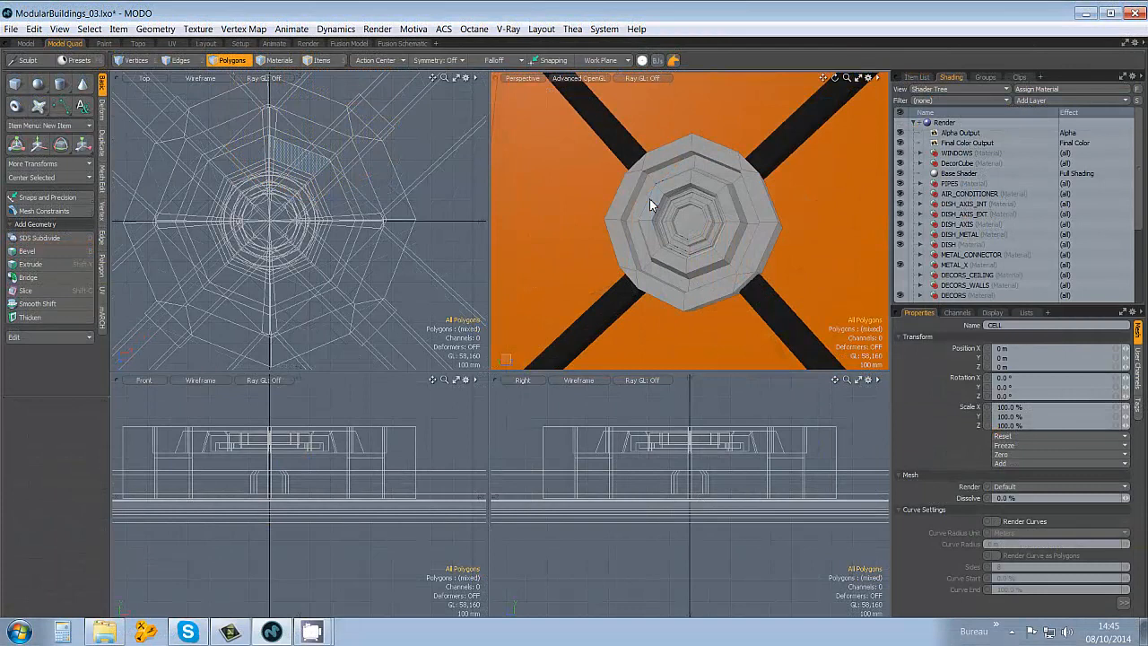
key("ctrl+space")
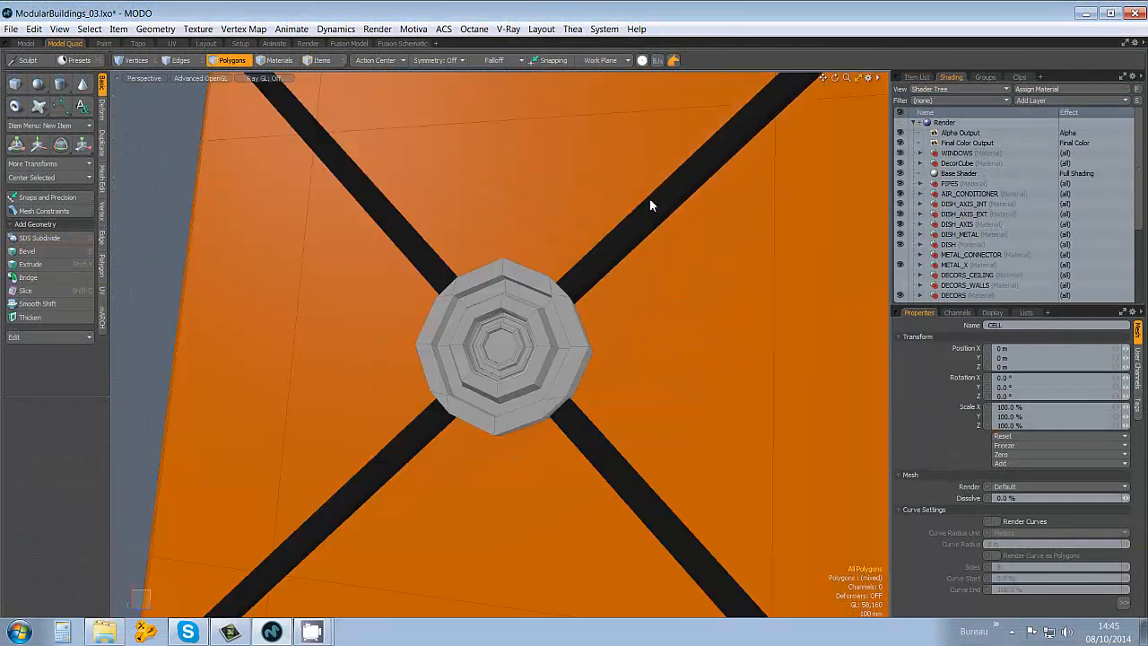
left_click_drag(514, 352, 599, 334, "ctrl+alt")
scroll(601, 334, "up", 2)
left_click(489, 357)
left_click_drag(500, 356, 482, 393, "alt")
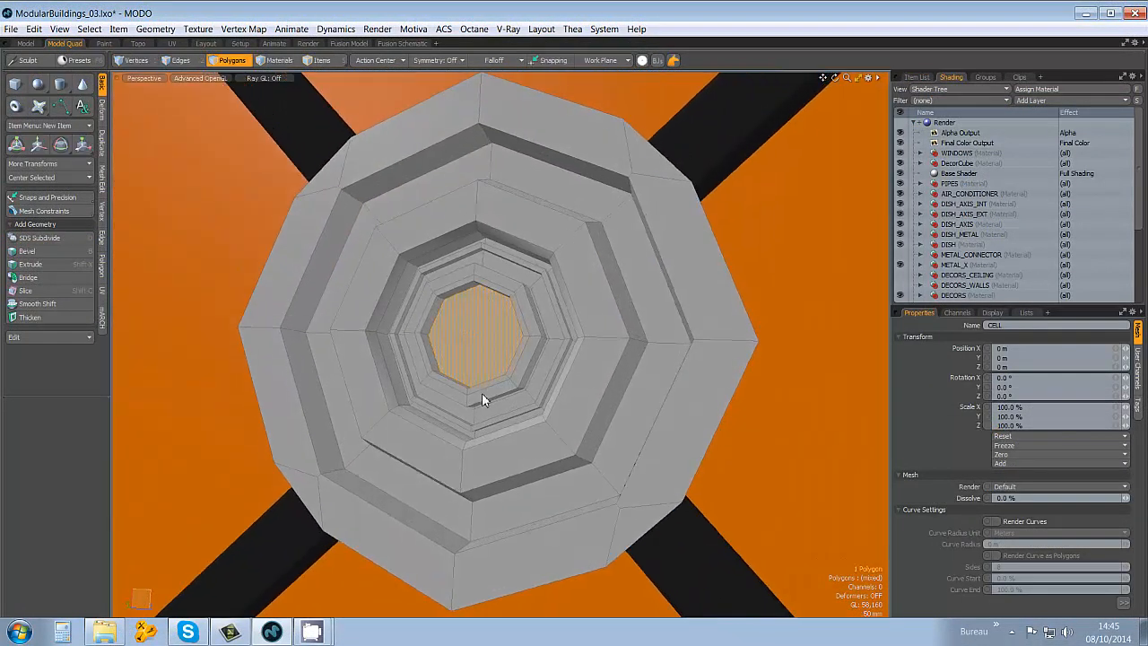
key("shift+Up")
key("shift+Up")
key("shift+Up")
key("shift+Up")
key("shift+Up")
key("shift+Up")
key("shift+Up")
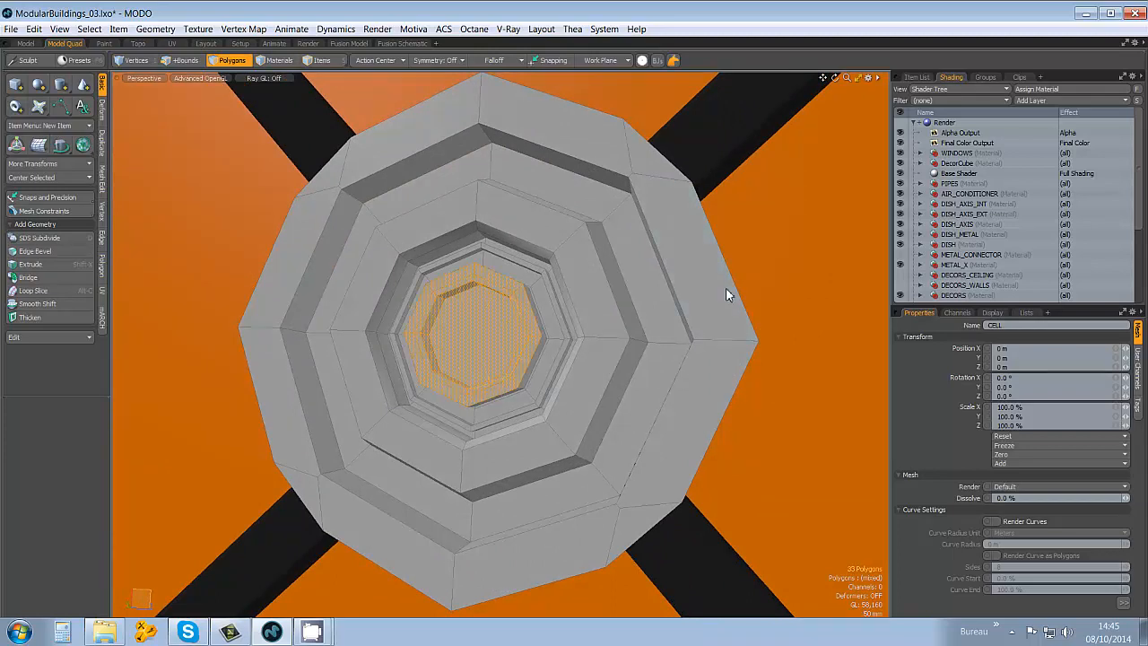
key("shift+Up")
key("shift+Up")
key("shift+Up")
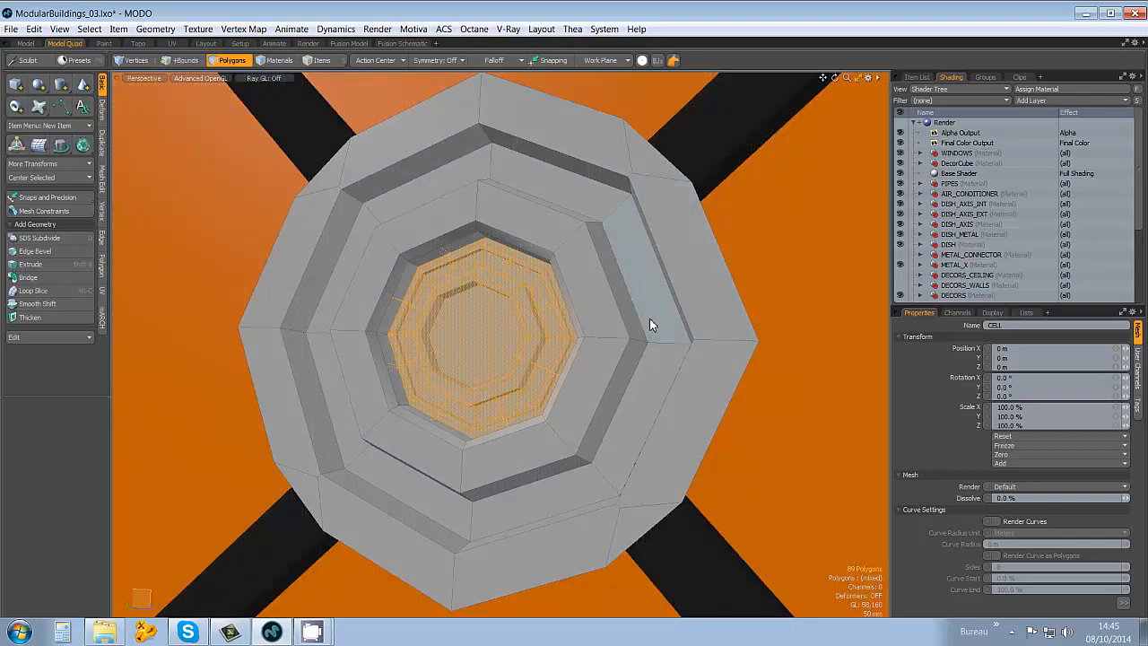
key("Tab")
left_click_drag(471, 277, 428, 293, "alt")
left_click_drag(485, 237, 404, 269, "alt")
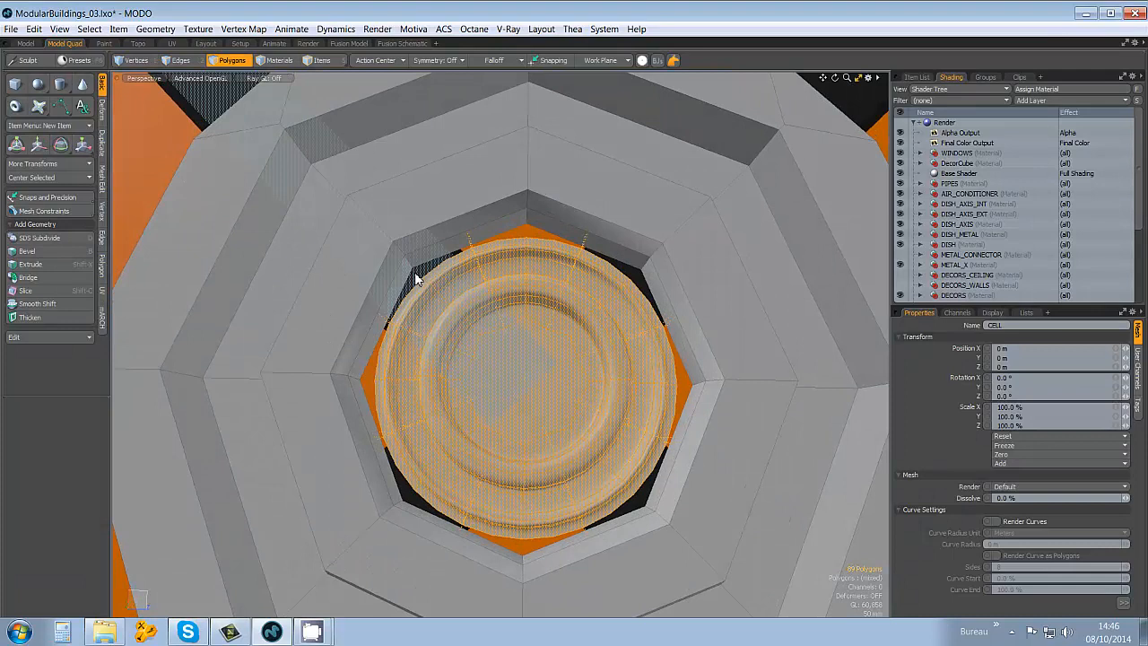
Select the short radial edges at the smoothed disc's outer corners and set their edge weight to 42% with the Edge Weight Tool
left_click_drag(514, 446, 525, 371, "alt")
scroll(403, 283, "up", 3)
key("1")
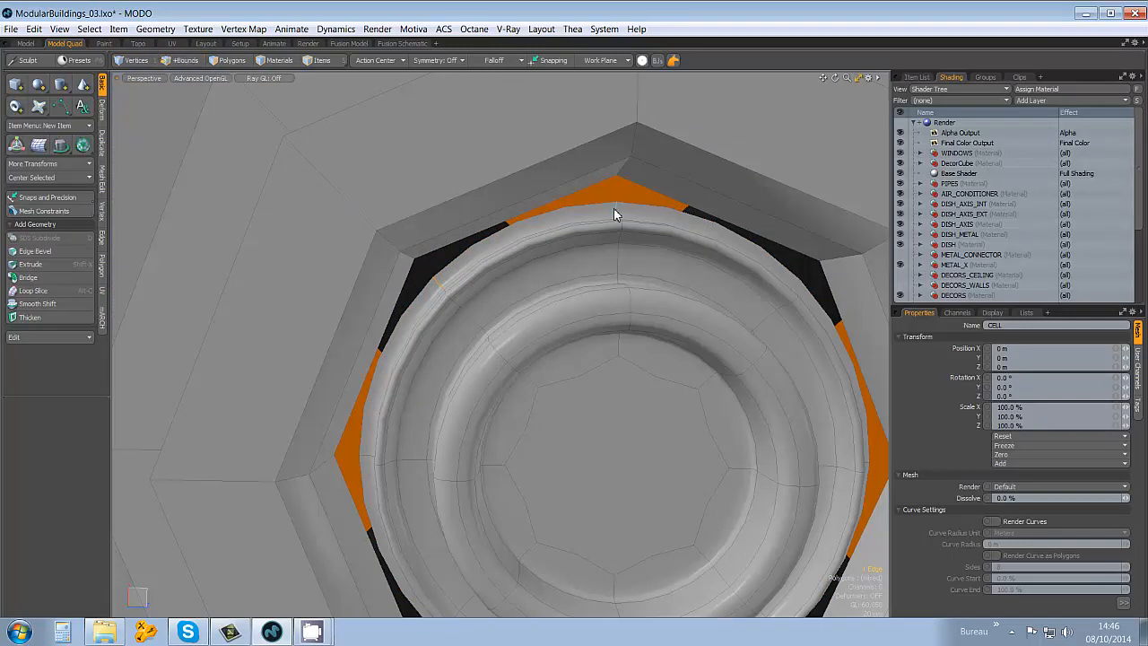
key("2")
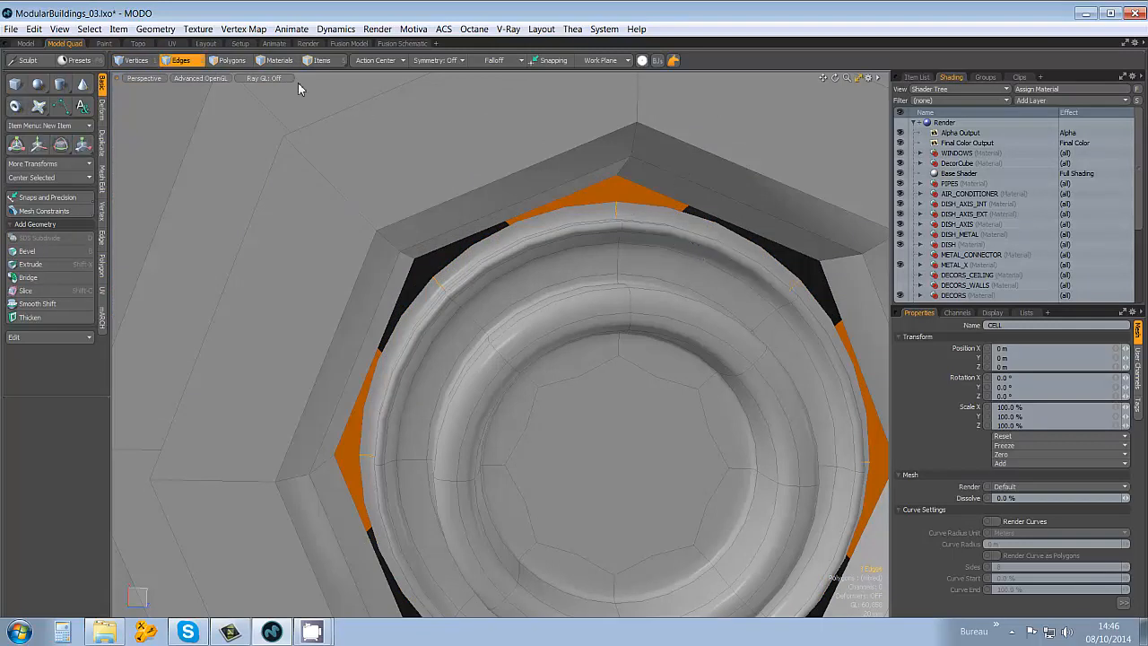
left_click(240, 30)
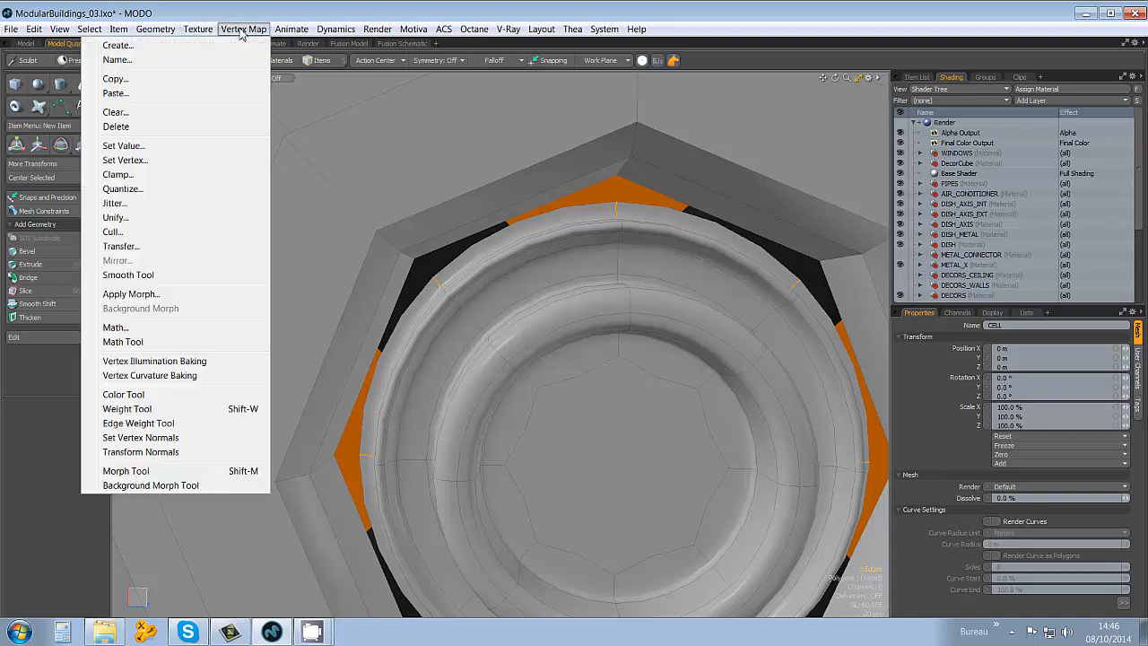
left_click(139, 423)
left_click_drag(429, 332, 508, 321)
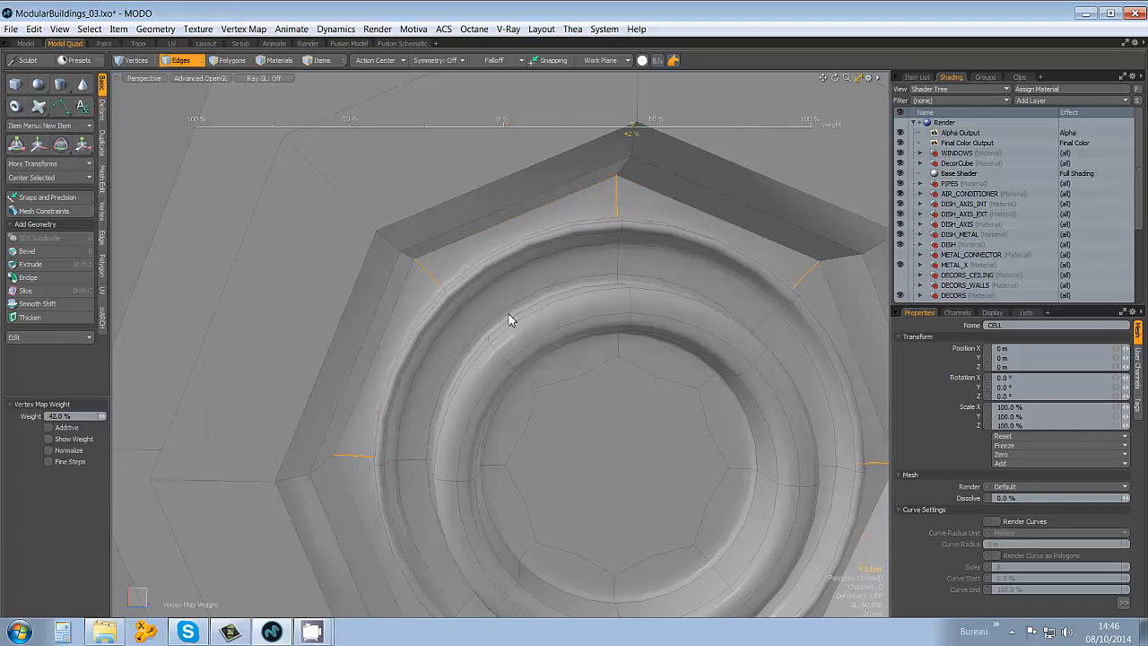
scroll(512, 314, "down", 5)
key("space")
Select the concentric edge loops of the smoothed rings and give them a 15% edge weight
left_click_drag(582, 313, 638, 290, "alt")
left_click(614, 343)
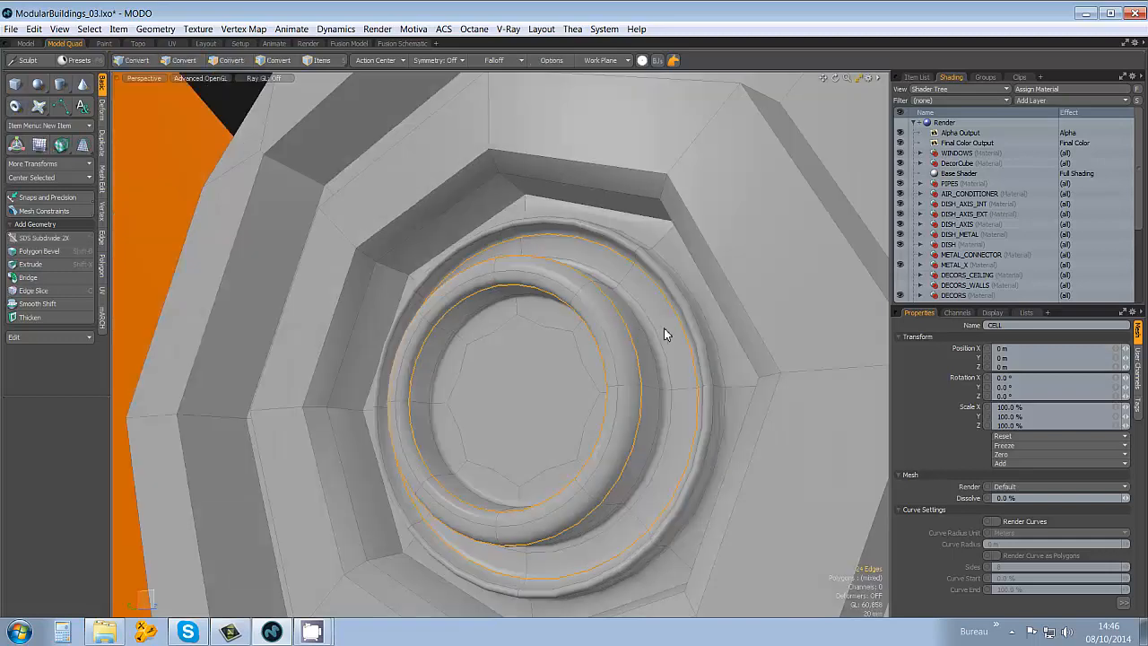
left_click_drag(664, 329, 604, 319, "alt")
double_click(638, 334, "shift")
double_click(640, 239, "shift")
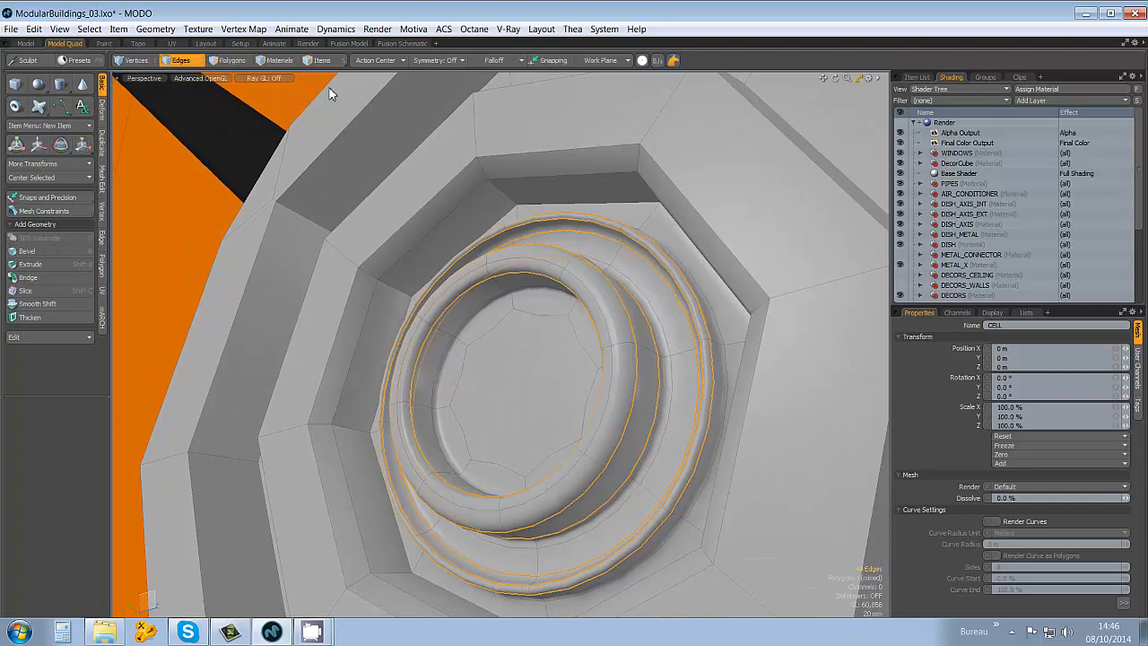
left_click(235, 29)
left_click(134, 424)
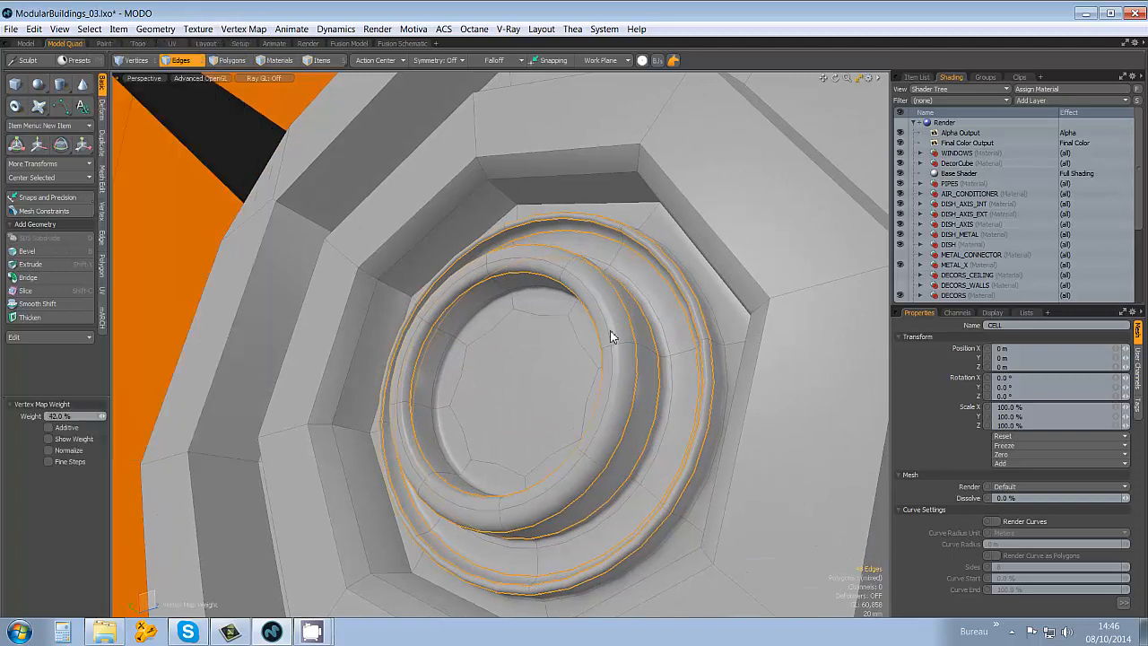
left_click(610, 332)
left_click_drag(598, 341, 551, 362)
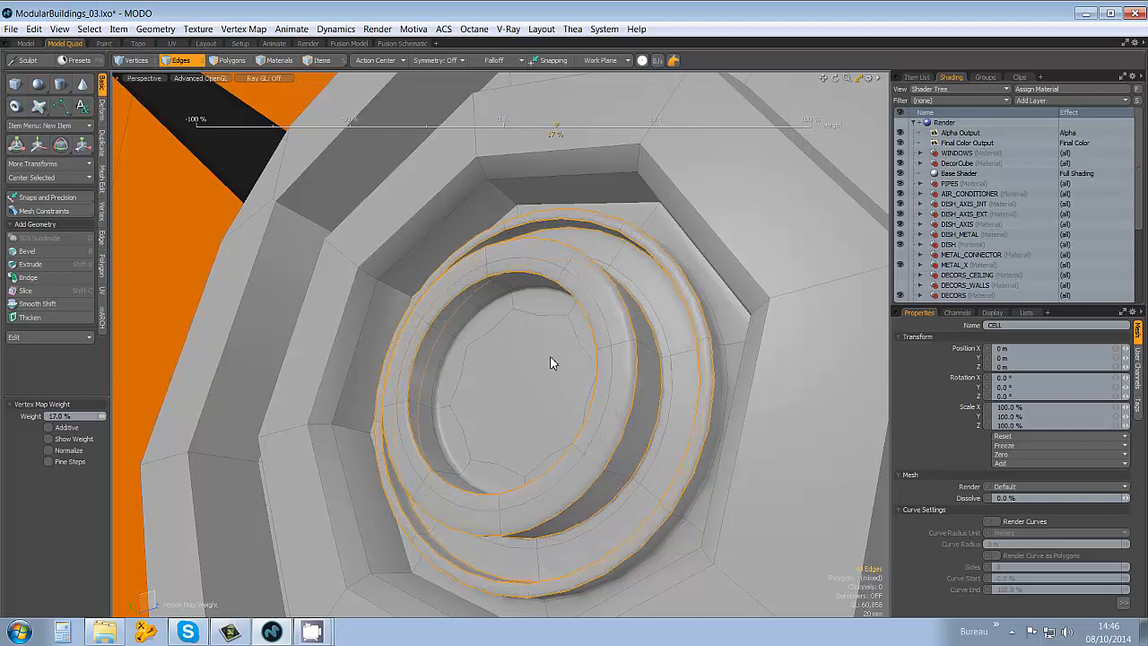
left_click_drag(632, 333, 651, 351, "alt")
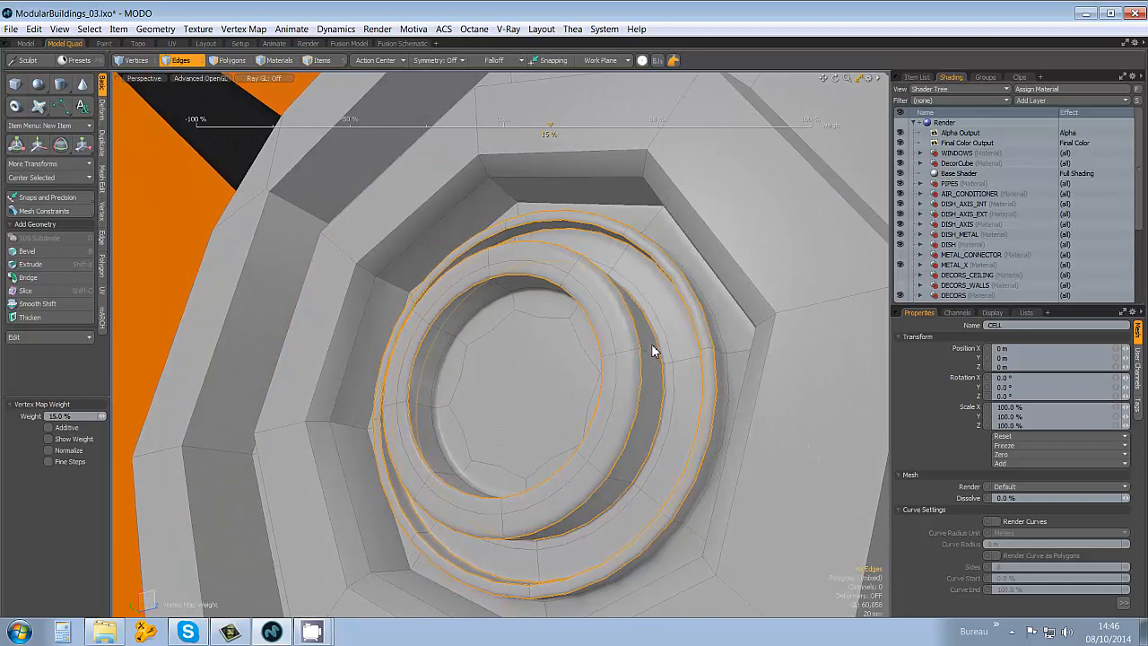
left_click_drag(660, 301, 600, 383, "alt")
key("space")
key("space")
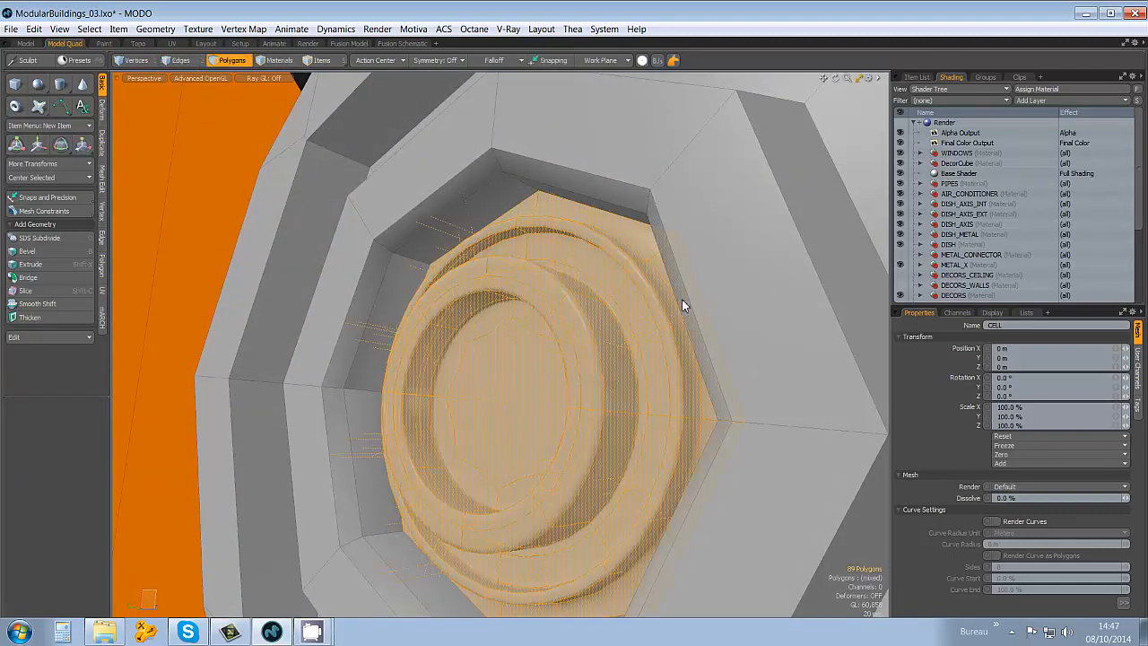
left_click_drag(681, 305, 633, 385, "alt")
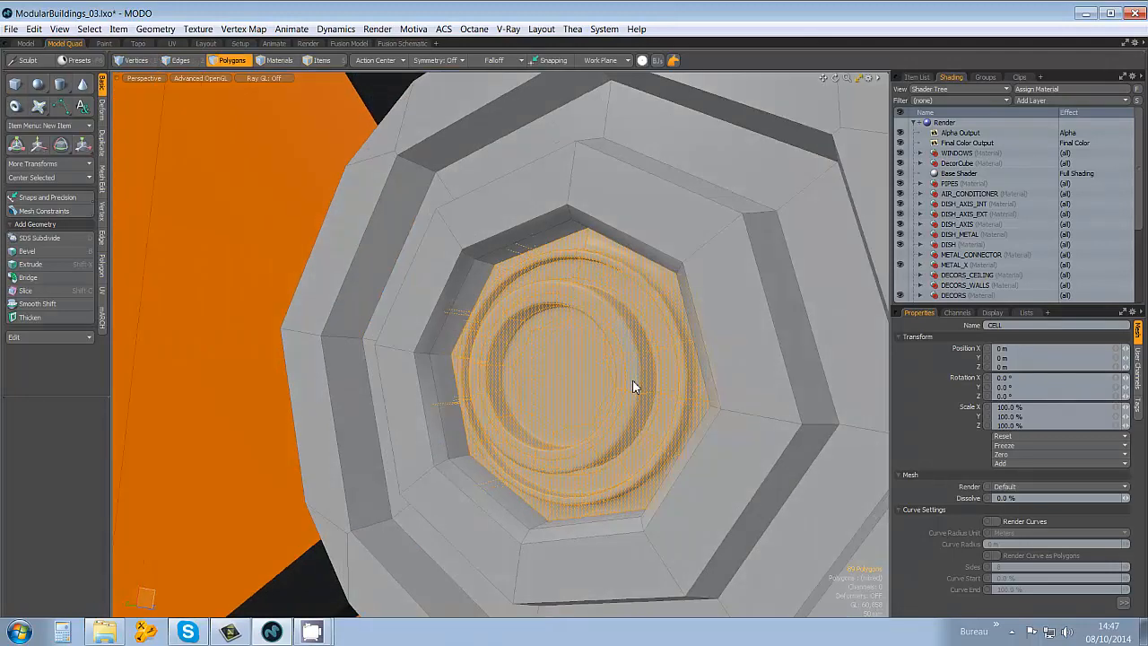
Select the smoothed disc's outermost ring edge loop and set its edge weight to 0%
left_click(325, 592)
left_click_drag(607, 377, 614, 405, "alt")
key("8")
scroll(632, 288, "up", 2)
scroll(582, 311, "up", 3)
left_click_drag(631, 288, 592, 230, "alt")
key("2")
double_click(594, 231)
left_click(240, 30)
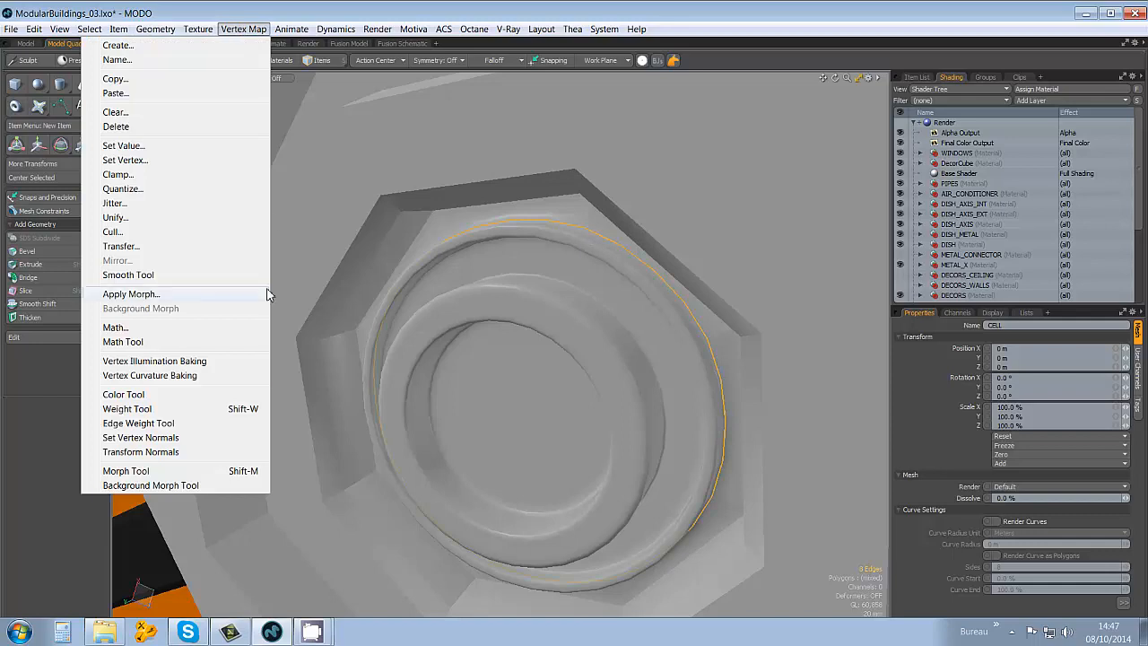
left_click(146, 427)
mouse_move(676, 164)
left_mouse_down()
mouse_move(711, 149)
mouse_move(610, 200)
mouse_move(716, 162)
mouse_move(686, 199)
left_mouse_up()
mouse_move(414, 285)
left_mouse_down()
mouse_move(382, 309)
mouse_move(586, 247)
mouse_move(476, 282)
mouse_move(499, 281)
left_mouse_up()
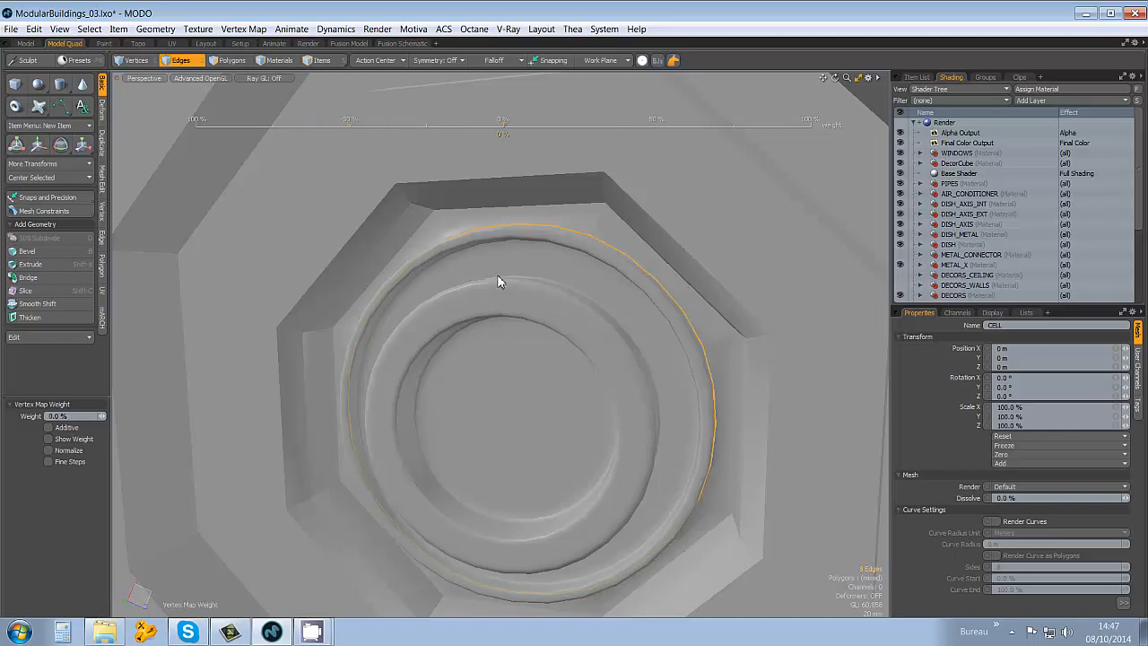
key("space")
left_click(685, 207)
left_click_drag(685, 207, 679, 242, "alt")
scroll(627, 175, "down", 5)
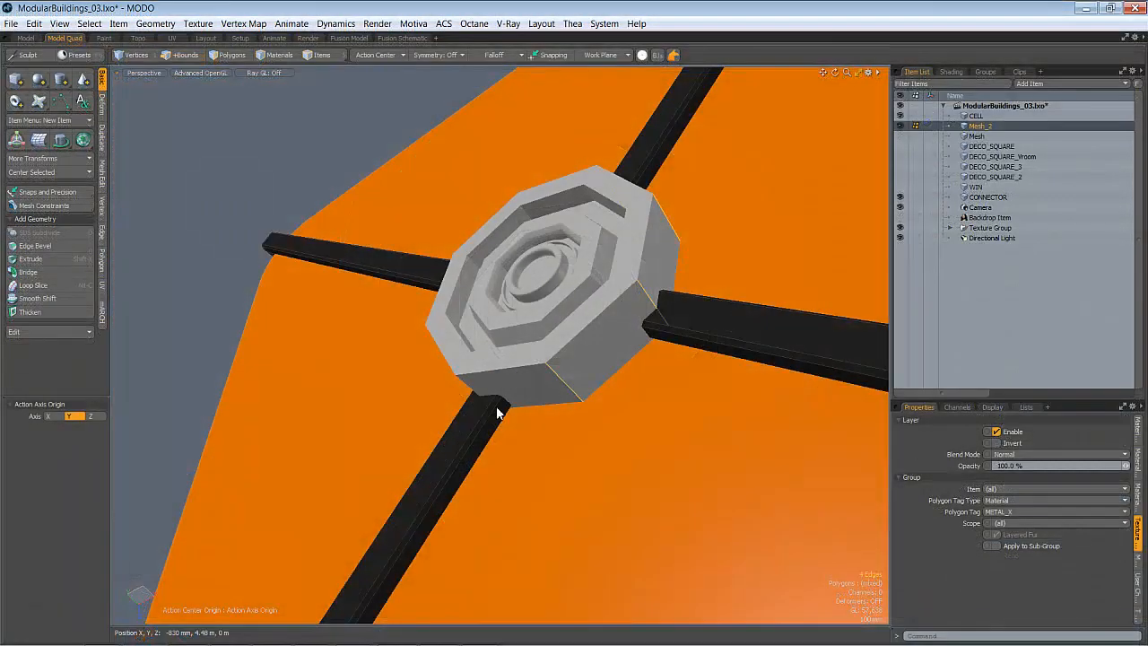
Bevel the cap's four vertical side edges above the frame bars with a 132 mm inset
left_click_drag(497, 412, 605, 341, "alt")
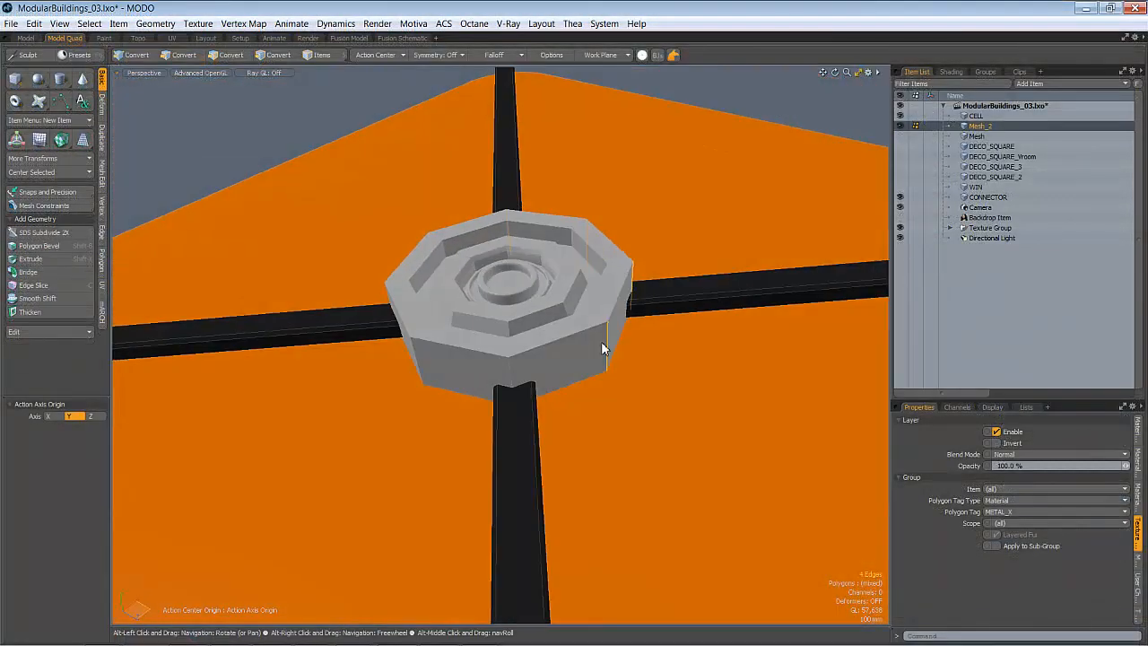
mouse_move(437, 389)
left_mouse_down("alt")
mouse_move(500, 368)
mouse_move(432, 358)
mouse_move(521, 419)
mouse_move(405, 354)
mouse_move(487, 364)
mouse_move(364, 403)
mouse_move(544, 385)
mouse_move(597, 346)
mouse_move(611, 291)
mouse_move(628, 320)
mouse_move(579, 192)
mouse_move(579, 280)
mouse_move(676, 208)
mouse_move(703, 253)
mouse_move(723, 254)
mouse_move(699, 278)
mouse_move(724, 256)
left_mouse_up("alt")
key("b")
left_click_drag(565, 426, 574, 384, "alt")
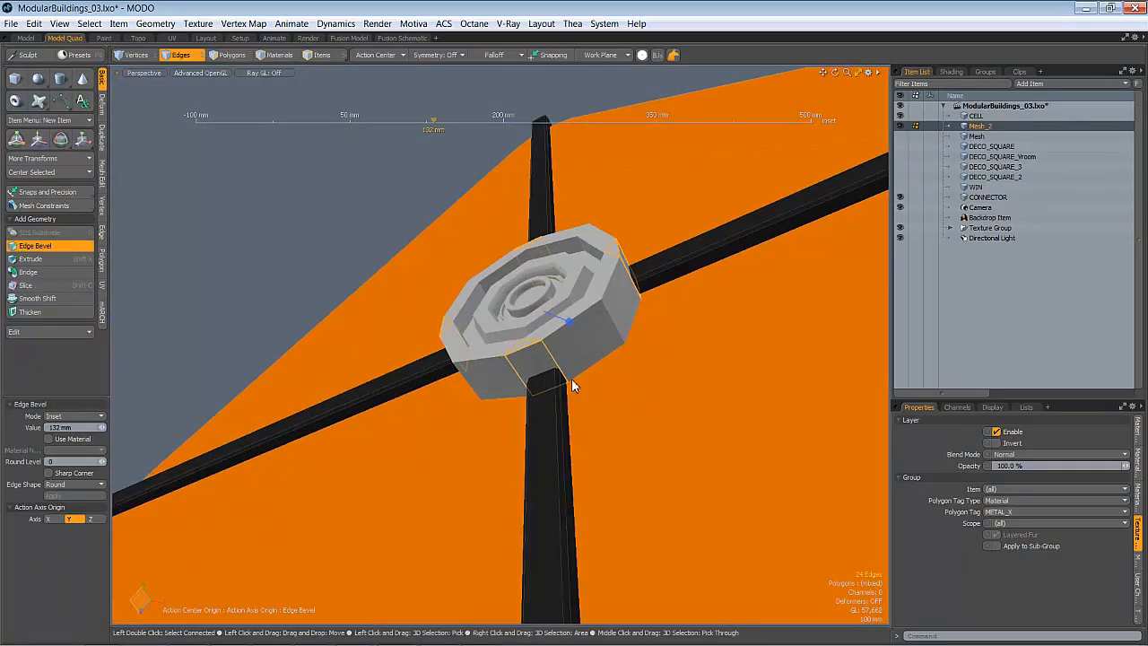
Select the four new side faces above the frame bars and apply a polygon bevel with zero shift and inset
key("3")
left_click(543, 375)
left_click_drag(641, 309, 650, 371, "alt")
left_click(617, 298, "shift")
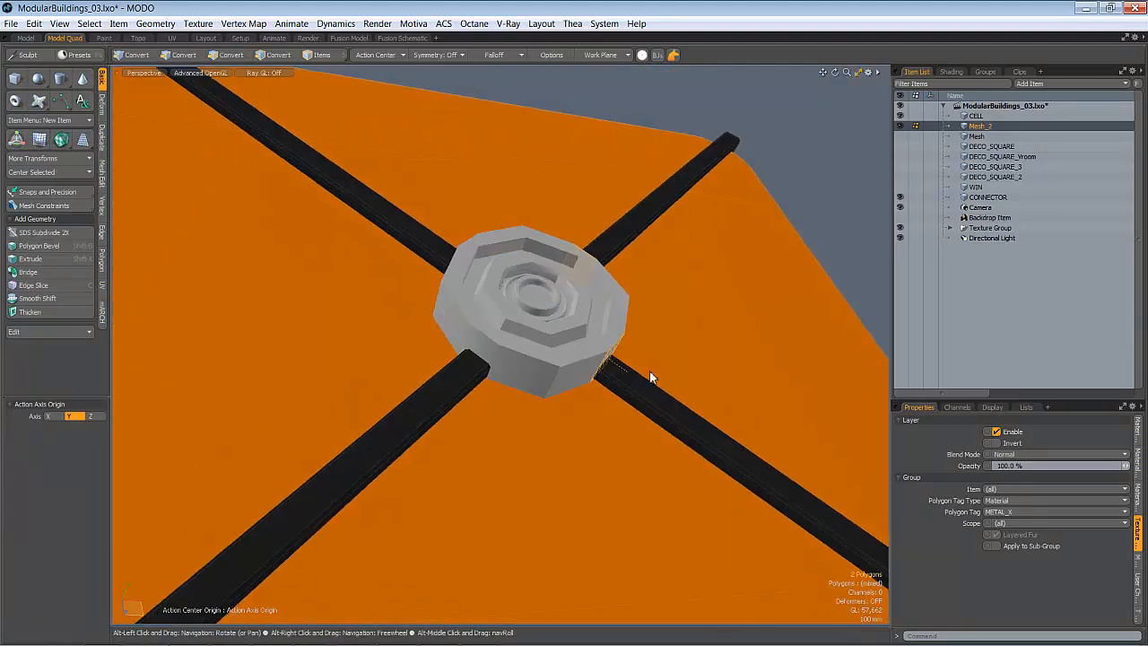
left_click(492, 350, "shift")
left_click_drag(495, 355, 569, 338, "alt")
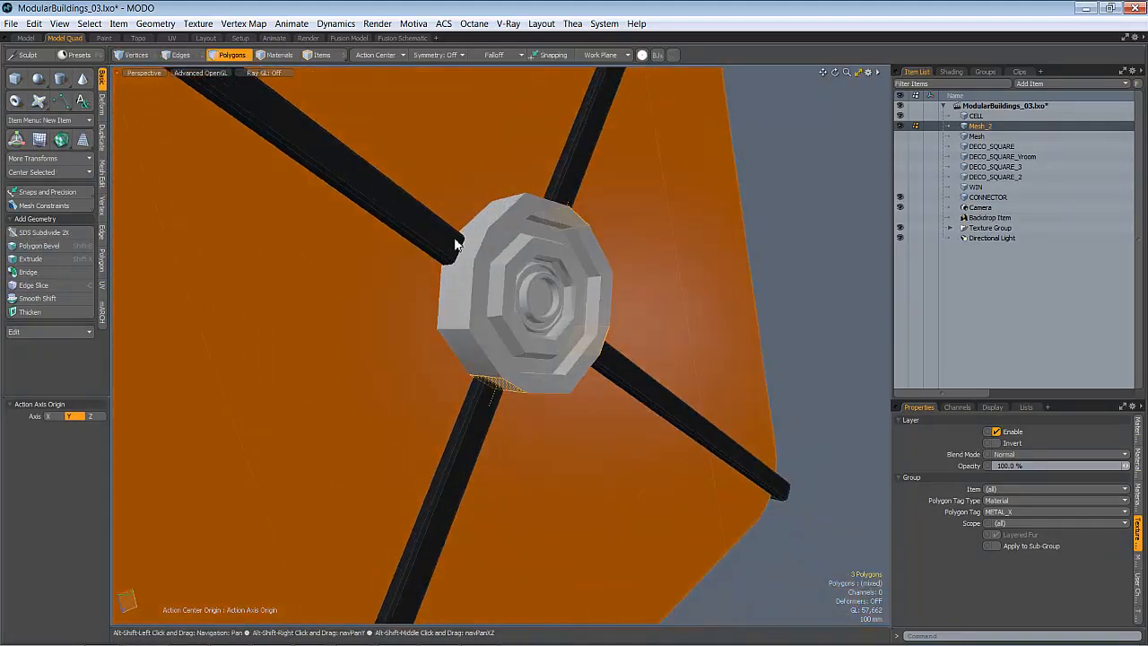
left_click(466, 255, "shift")
left_click_drag(466, 255, 524, 437, "alt")
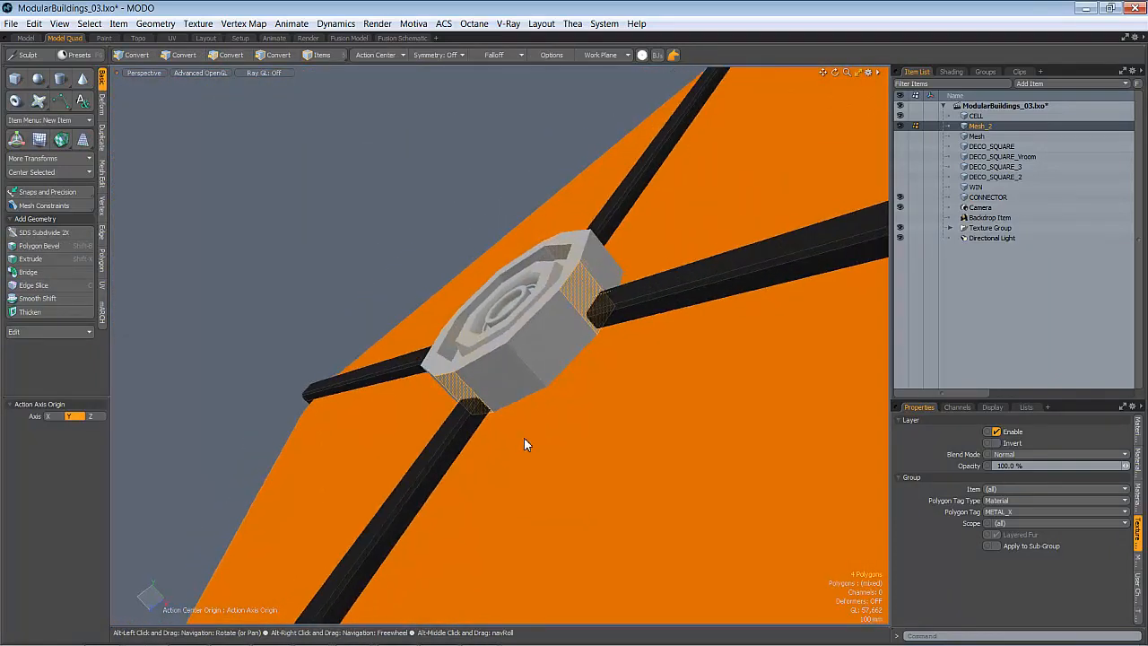
key("shift+b")
mouse_move(546, 394)
left_mouse_down("alt")
mouse_move(548, 289)
mouse_move(526, 467)
mouse_move(556, 379)
left_mouse_up("alt")
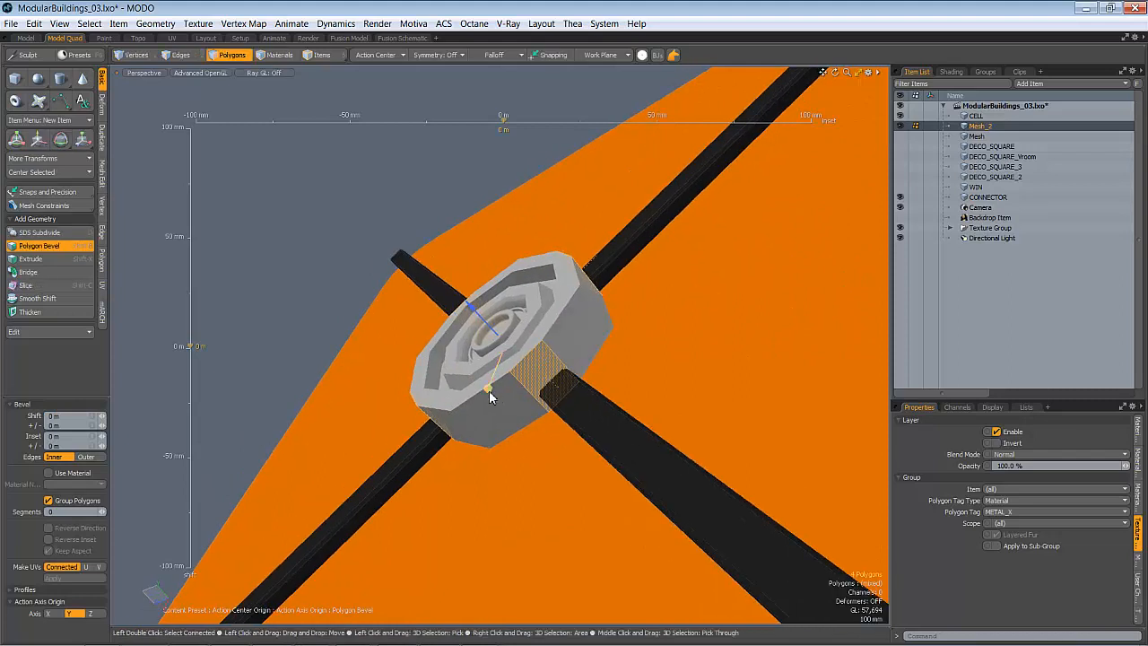
left_click_drag(489, 394, 549, 364, "alt")
key("ctrl+space")
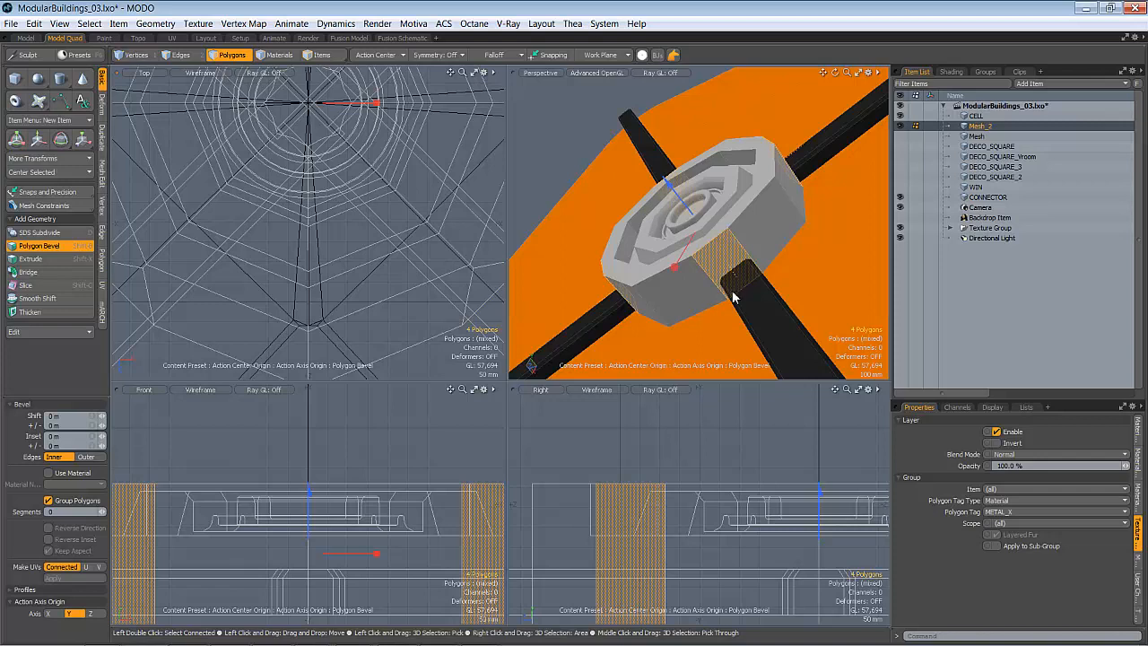
Set the action center to Automatic and scale the four side faces to 56% in Y from their base
key("y")
scroll(679, 530, "down", 2)
left_click_drag(664, 531, 623, 518, "alt")
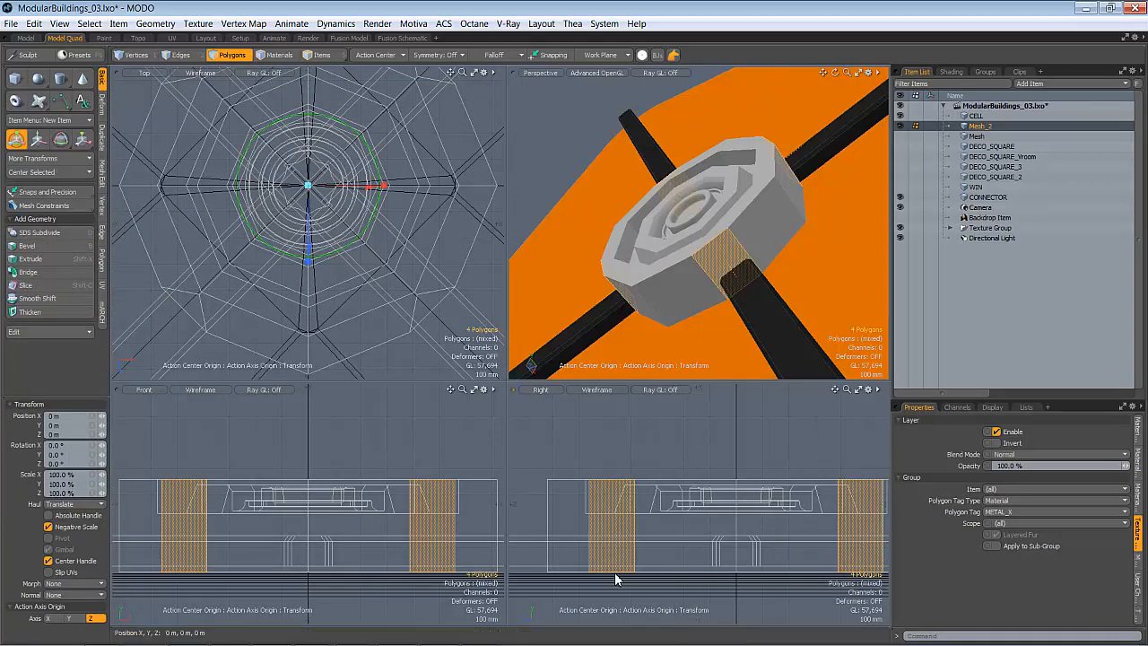
left_click(382, 59)
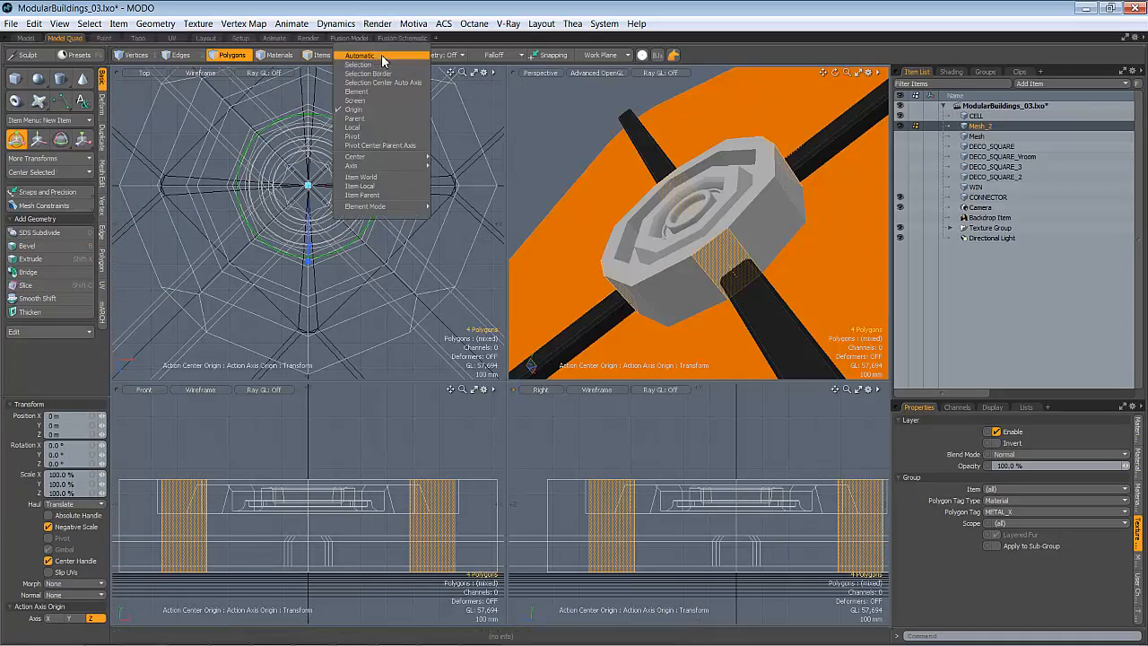
left_click(385, 68)
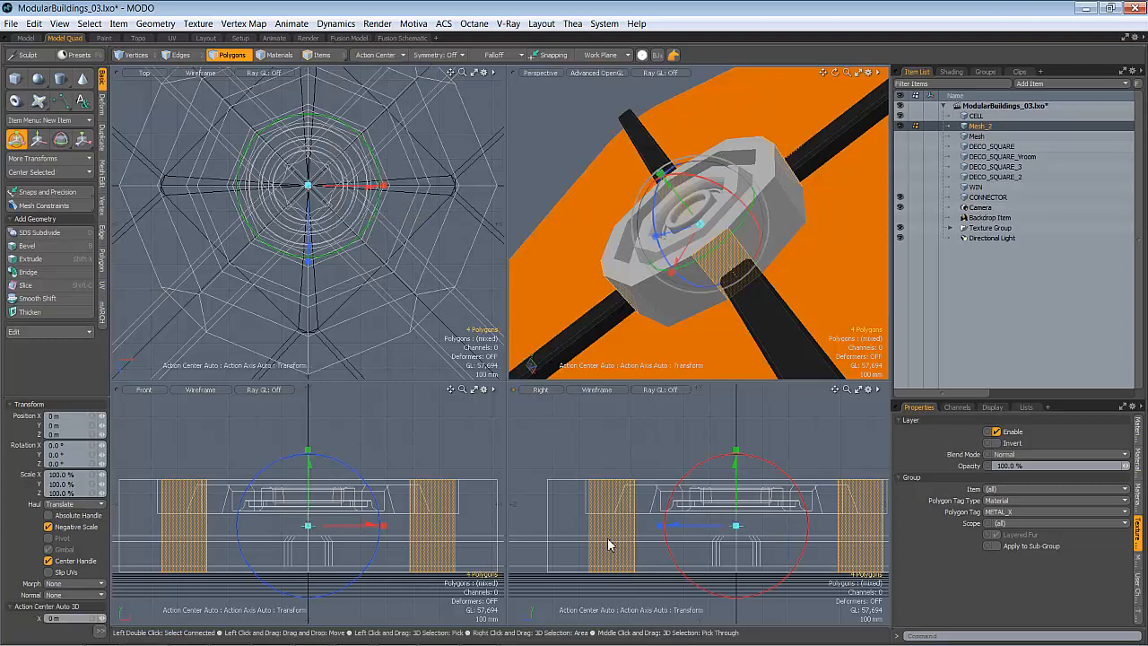
left_click(613, 575)
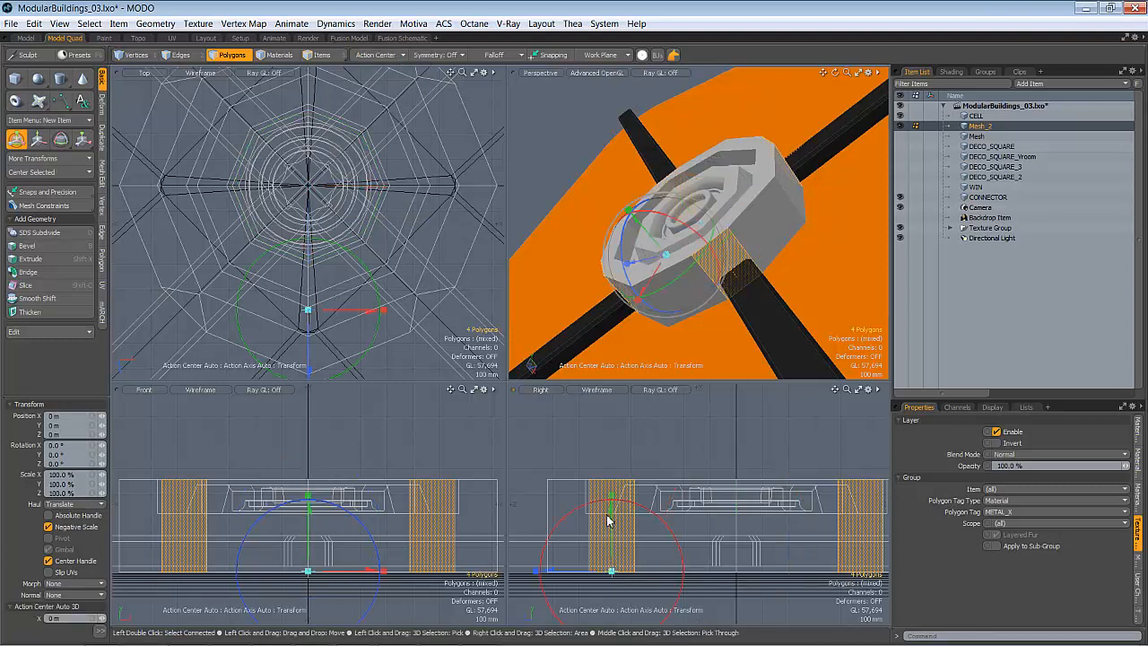
left_click_drag(613, 500, 628, 592)
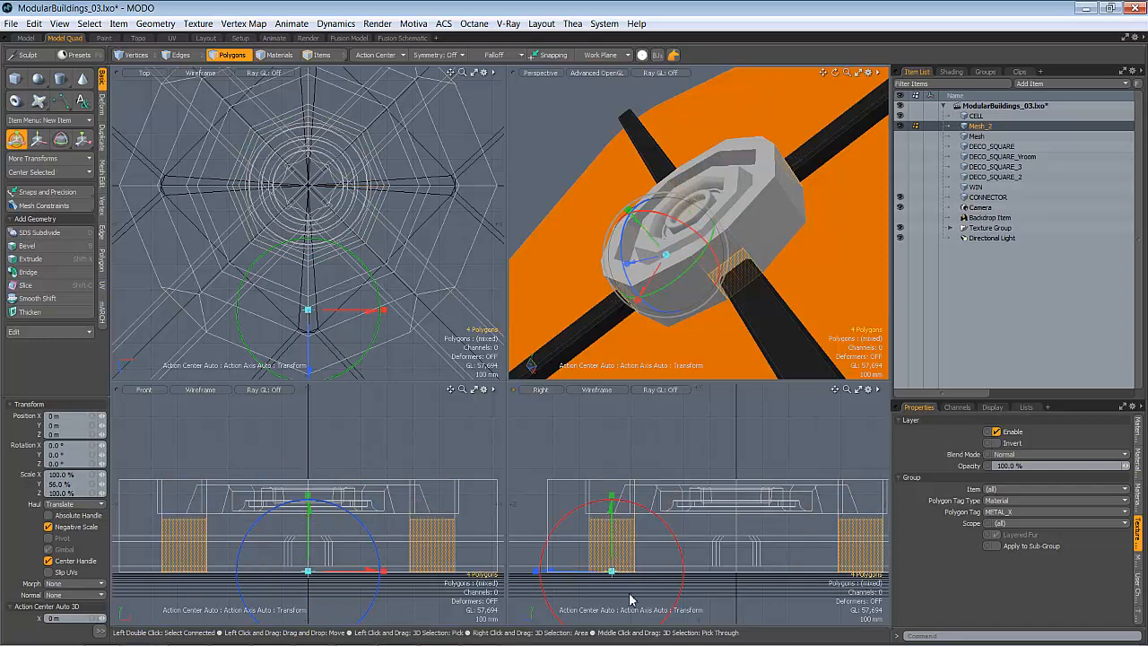
Bevel the four shortened side faces outward to form blocks around the frame bars
left_click_drag(712, 287, 647, 265, "alt")
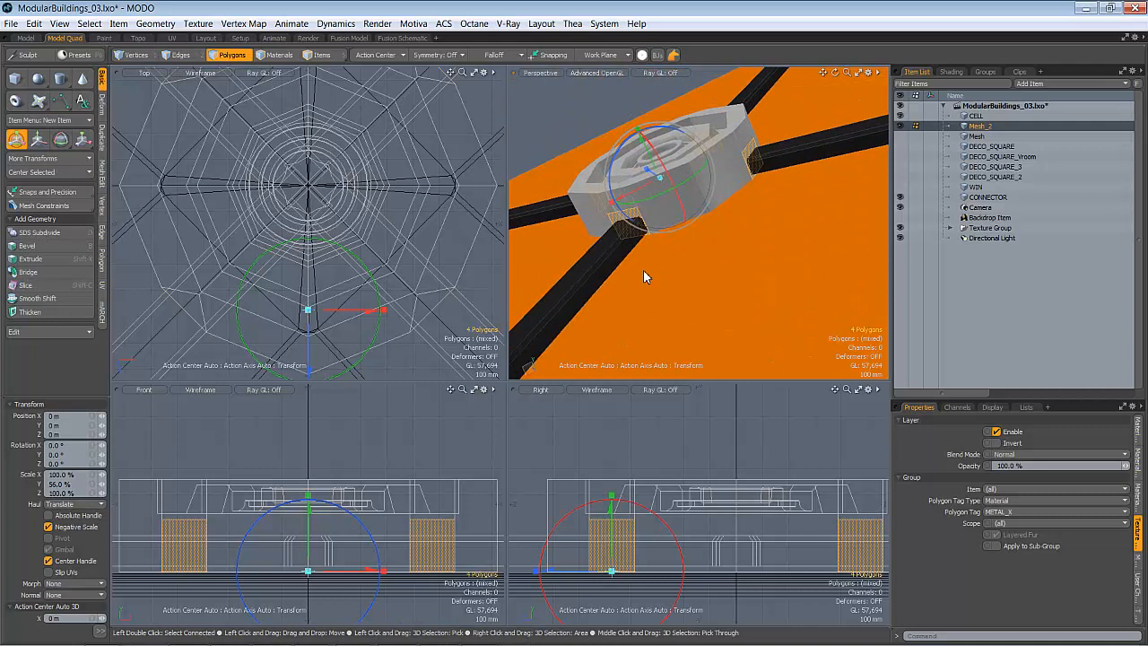
key("b")
left_click_drag(686, 214, 722, 216)
key("space")
Select the outer top edges of the four blocks and lower them so the block tops slope outward
key("1")
key("2")
left_click(601, 231)
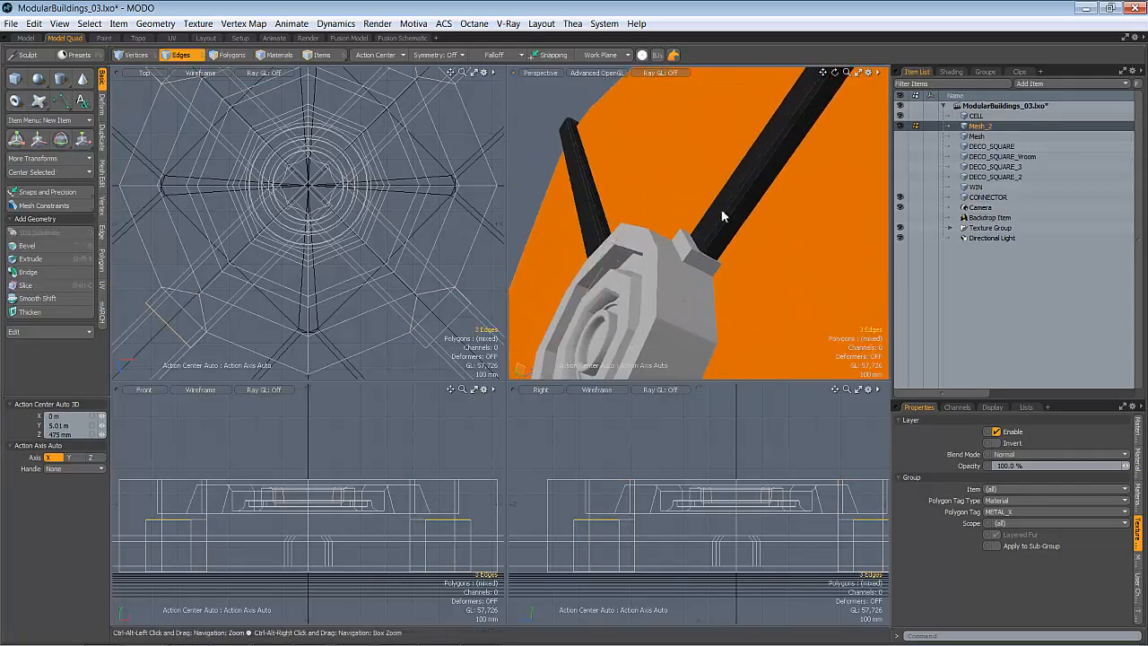
left_click(684, 246, "shift")
key("y")
left_click_drag(677, 250, 642, 237, "alt")
left_click_drag(593, 271, 695, 282)
key("space")
key("space")
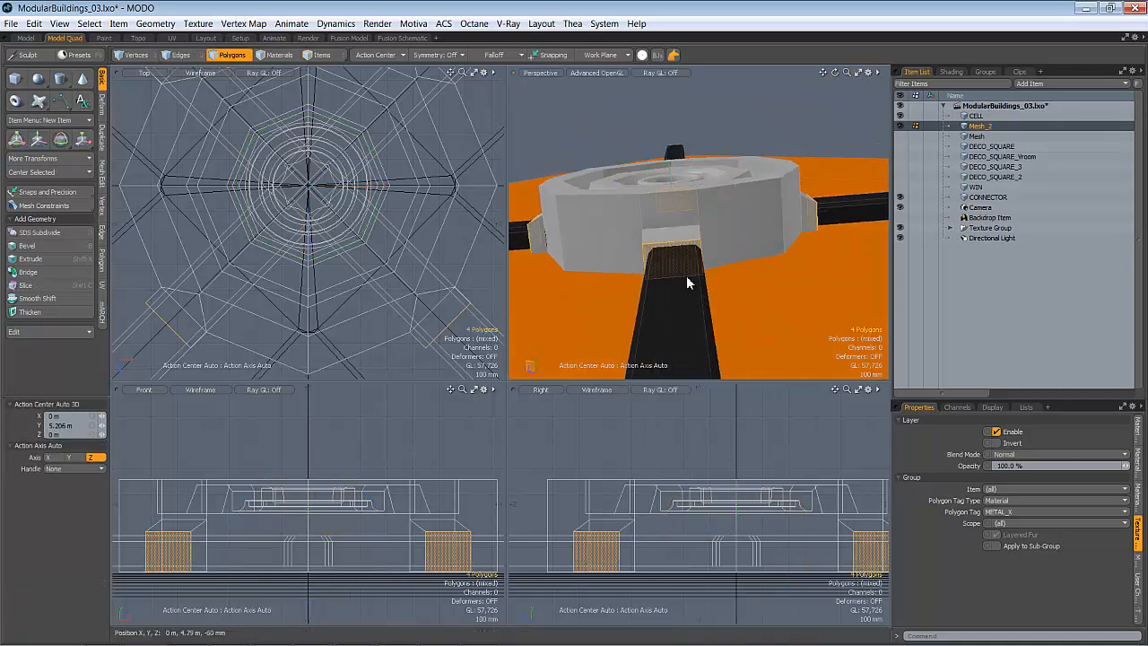
Select the whole octagonal cap and rotate it 0.7° about the Y axis
double_click(683, 287)
left_click_drag(712, 258, 636, 277, "alt")
scroll(700, 254, "up", 2)
scroll(716, 244, "down", 3)
double_click(728, 222)
key("y")
left_click_drag(696, 249, 565, 309, "alt")
left_click(83, 456)
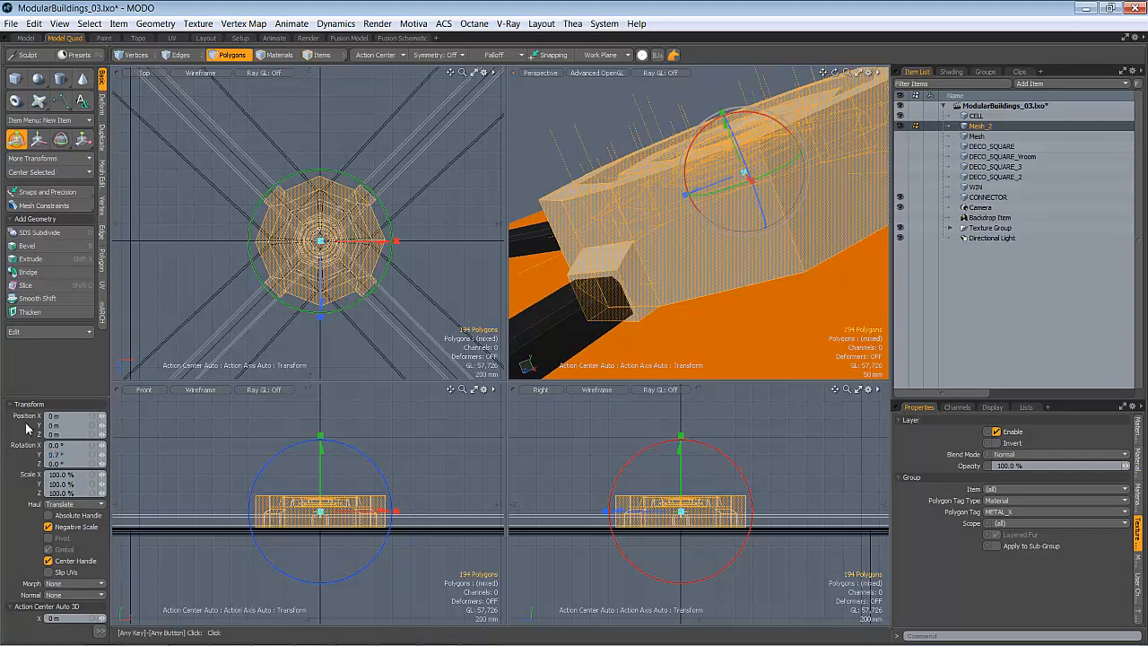
left_click_drag(658, 230, 619, 280, "alt")
key("1")
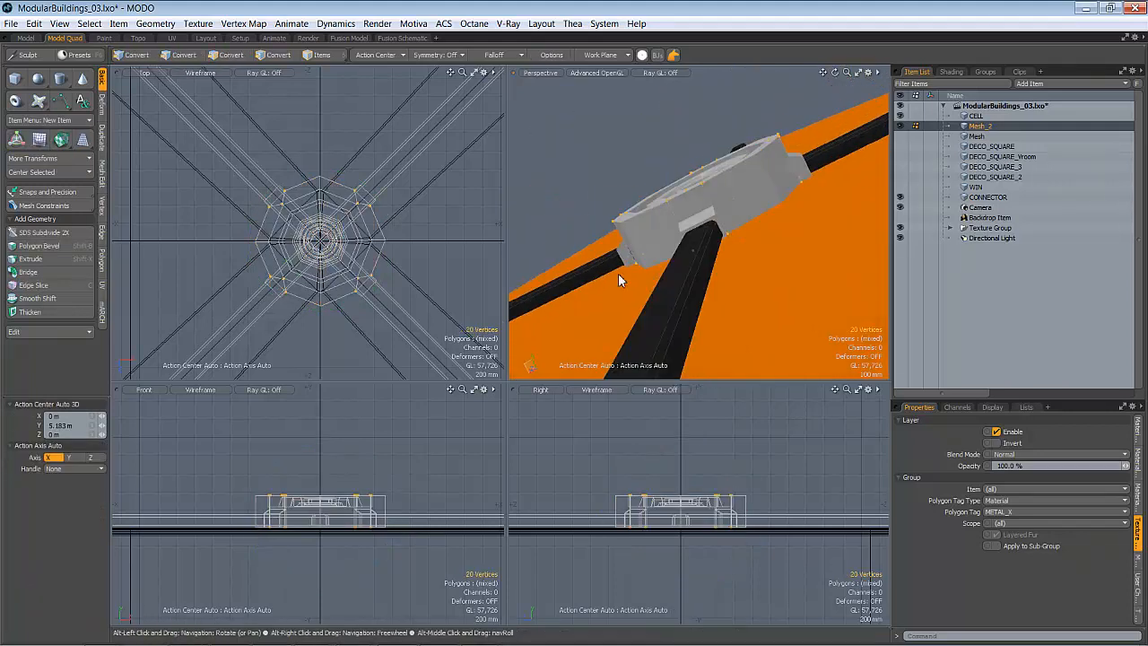
Assign a METAL_CONNECTOR material to the whole cap with colour 0.42, diffuse 50% and specular 100%
left_click_drag(711, 255, 677, 261, "alt")
key("3")
double_click(682, 220)
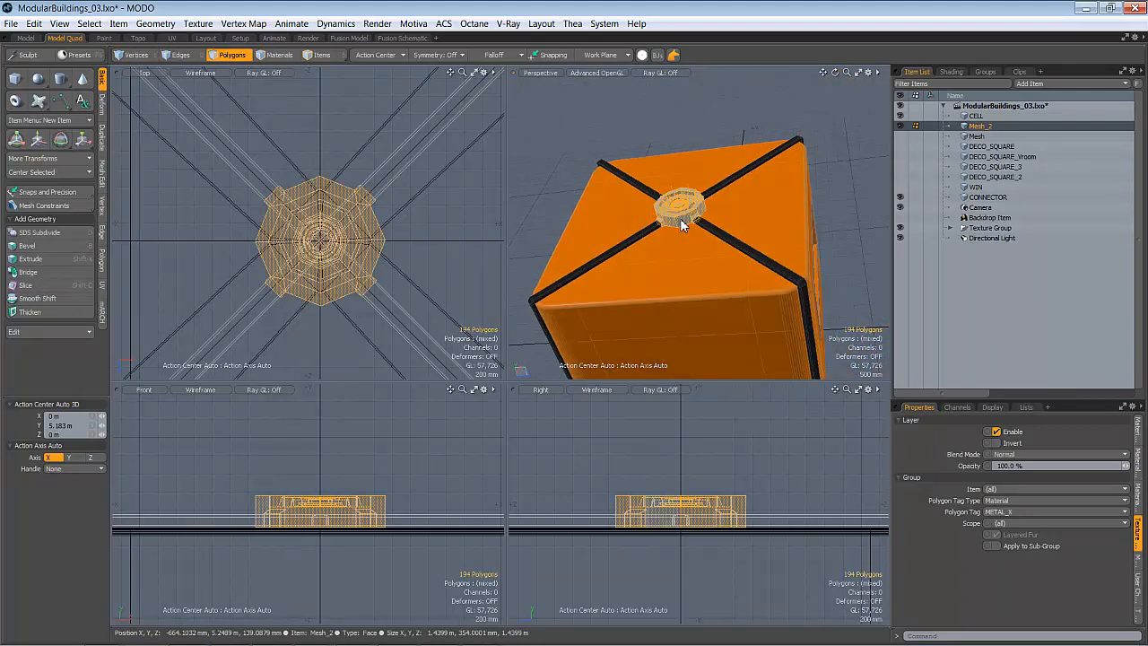
key("m")
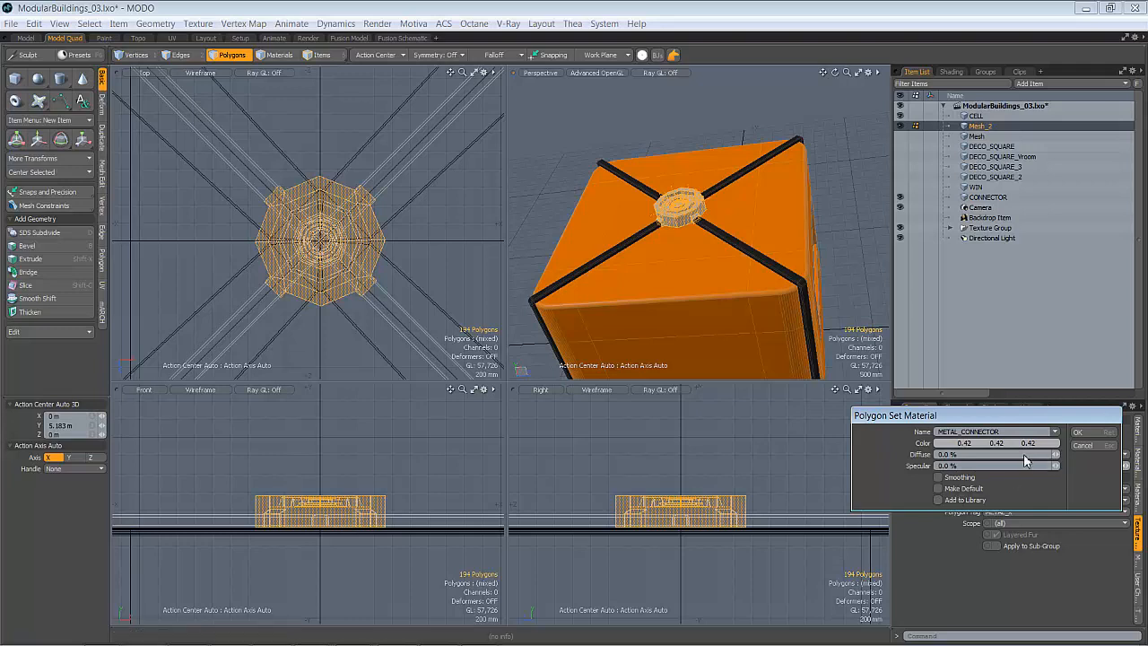
type("50")
key("Tab")
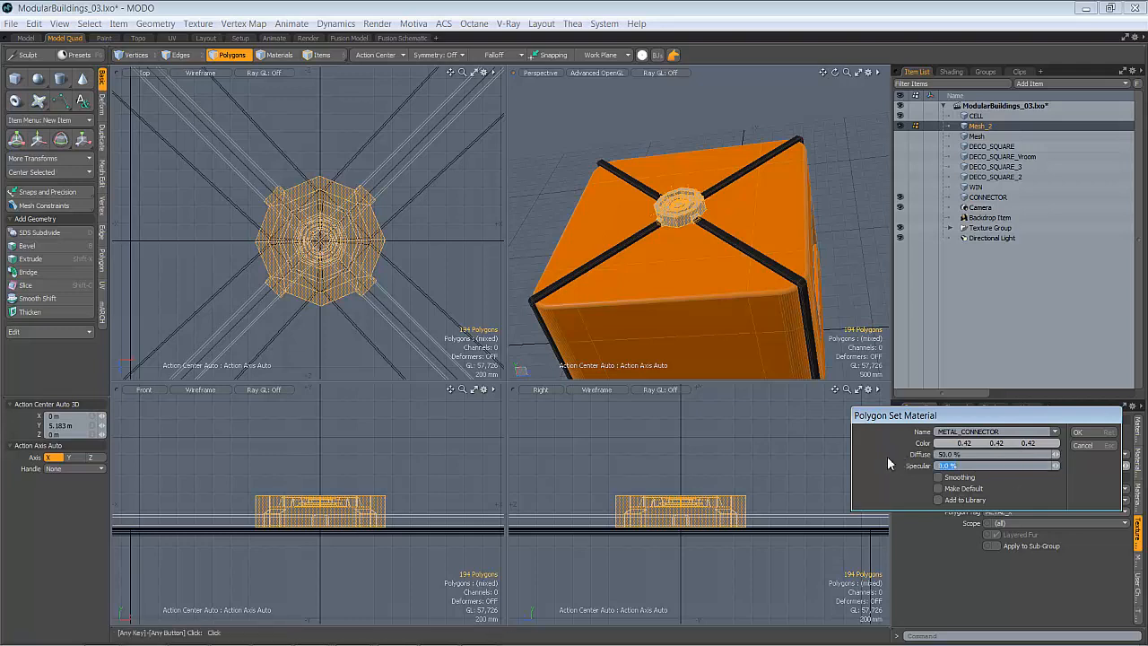
type("100")
key("Return")
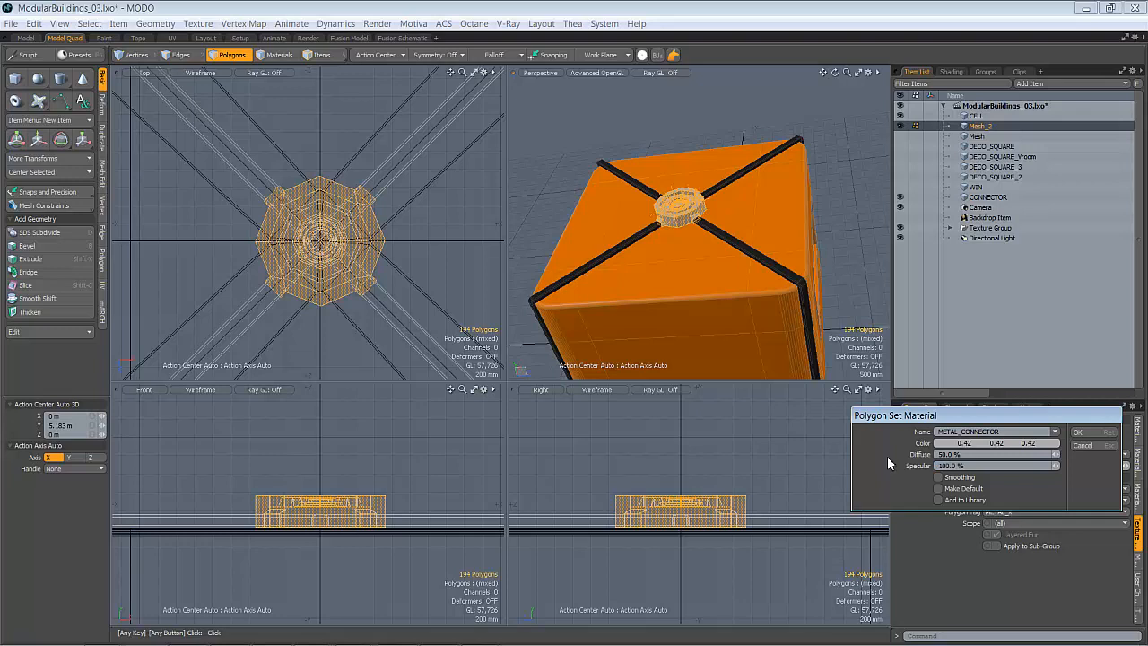
left_click(1095, 434)
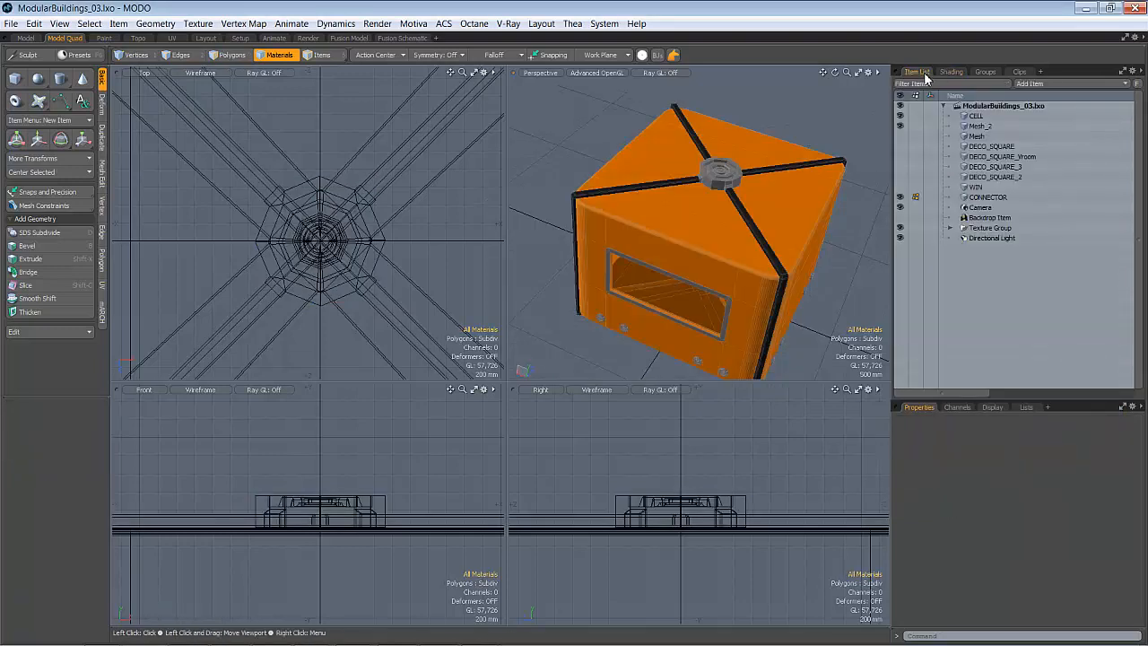
Mirror the cap of Mesh_2 along the Y axis about a centre height of 2.55 m onto the cell's underside
left_click(980, 127)
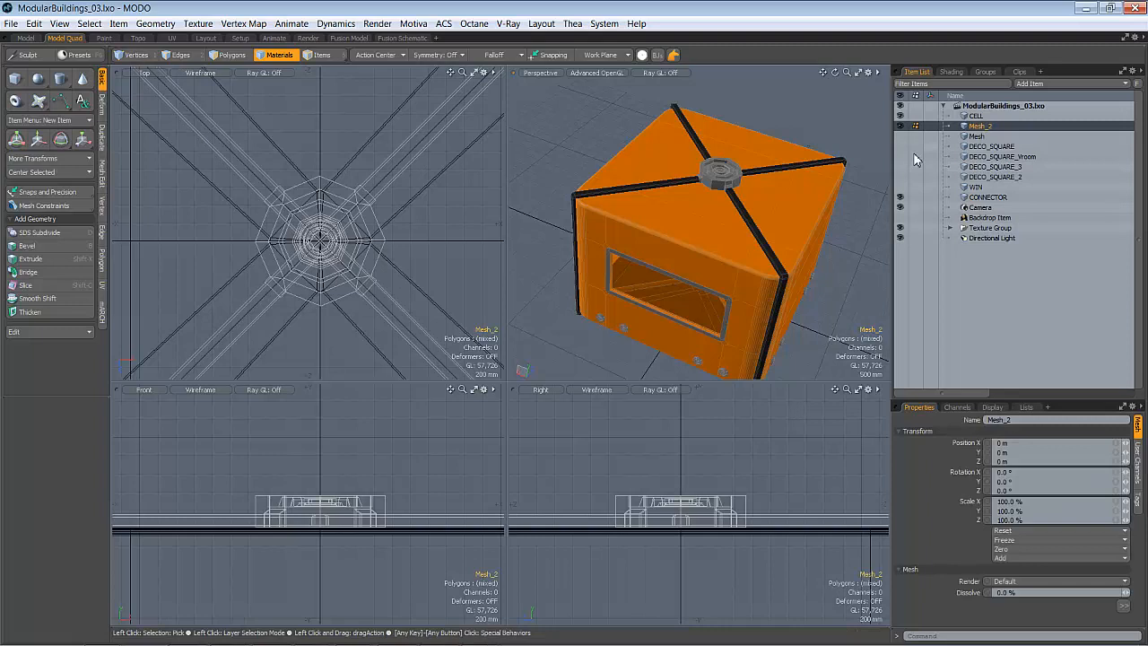
left_click(711, 182)
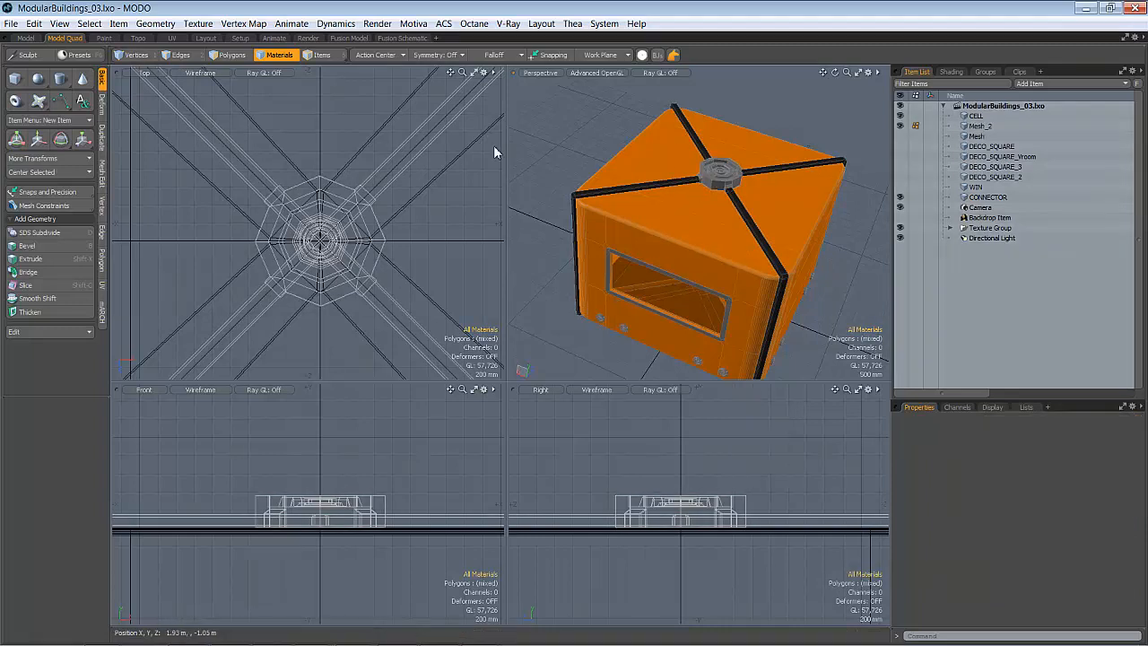
double_click(722, 178)
left_click_drag(723, 179, 668, 185, "alt")
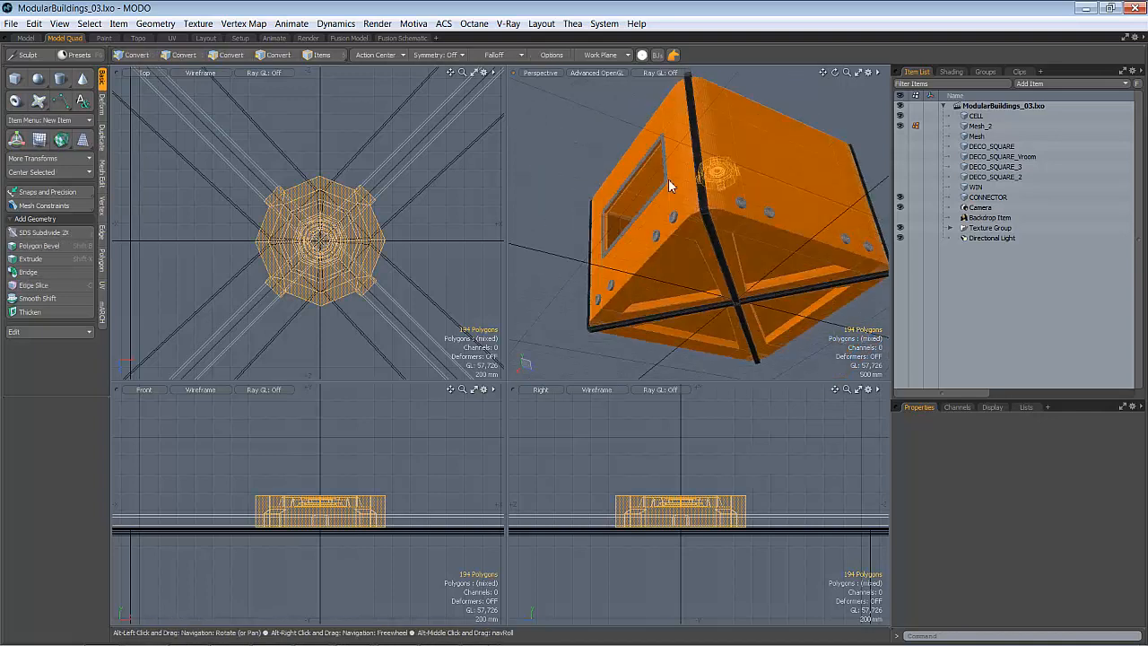
left_click_drag(740, 231, 768, 270, "alt")
left_click_drag(659, 407, 596, 408, "ctrl+alt")
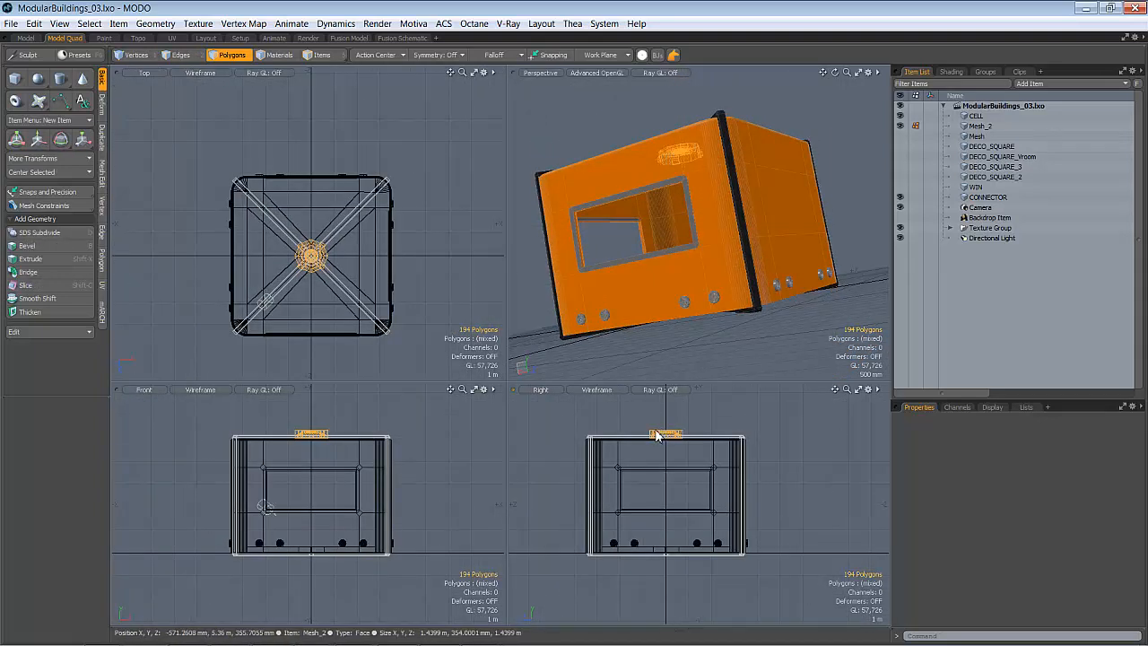
left_click(101, 139)
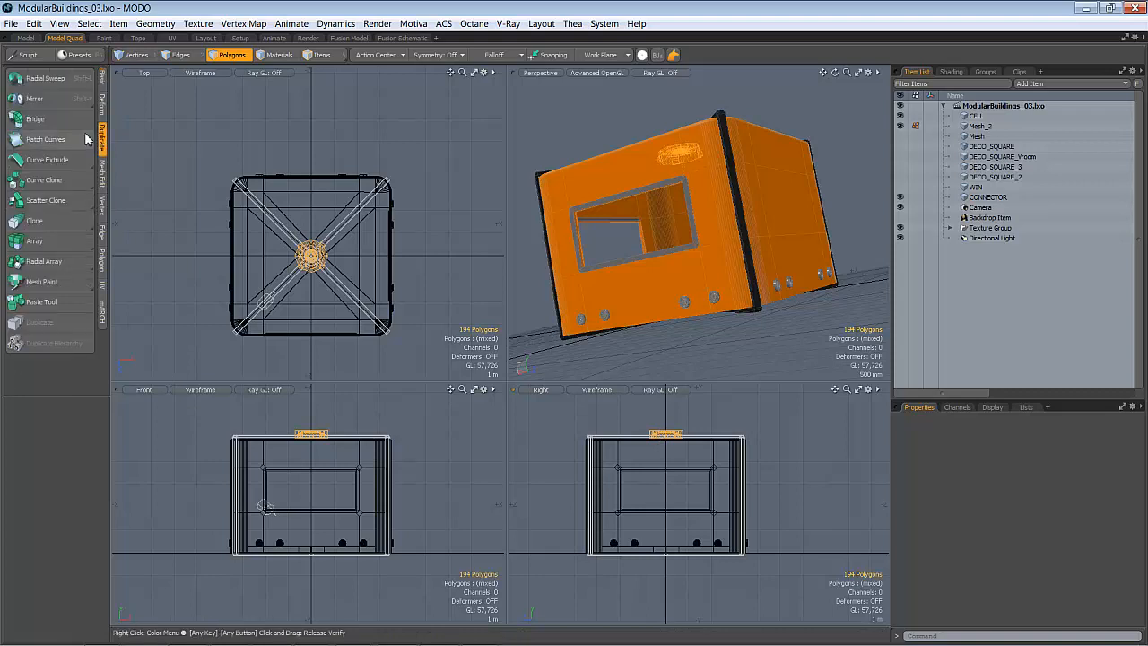
left_click(49, 102)
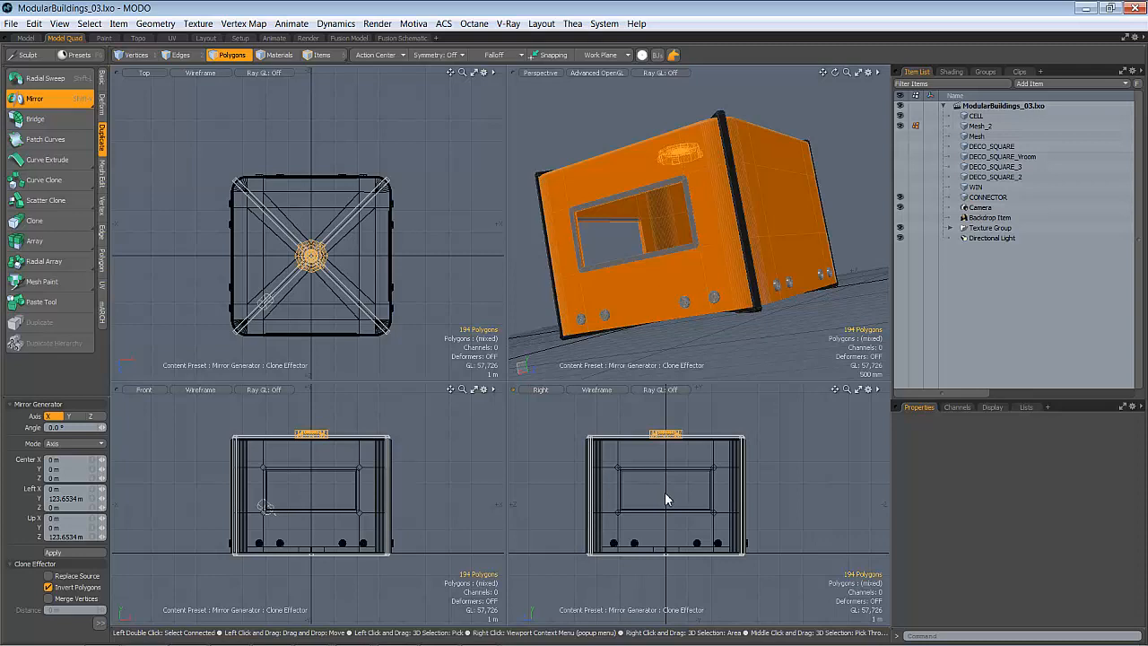
left_click(664, 494)
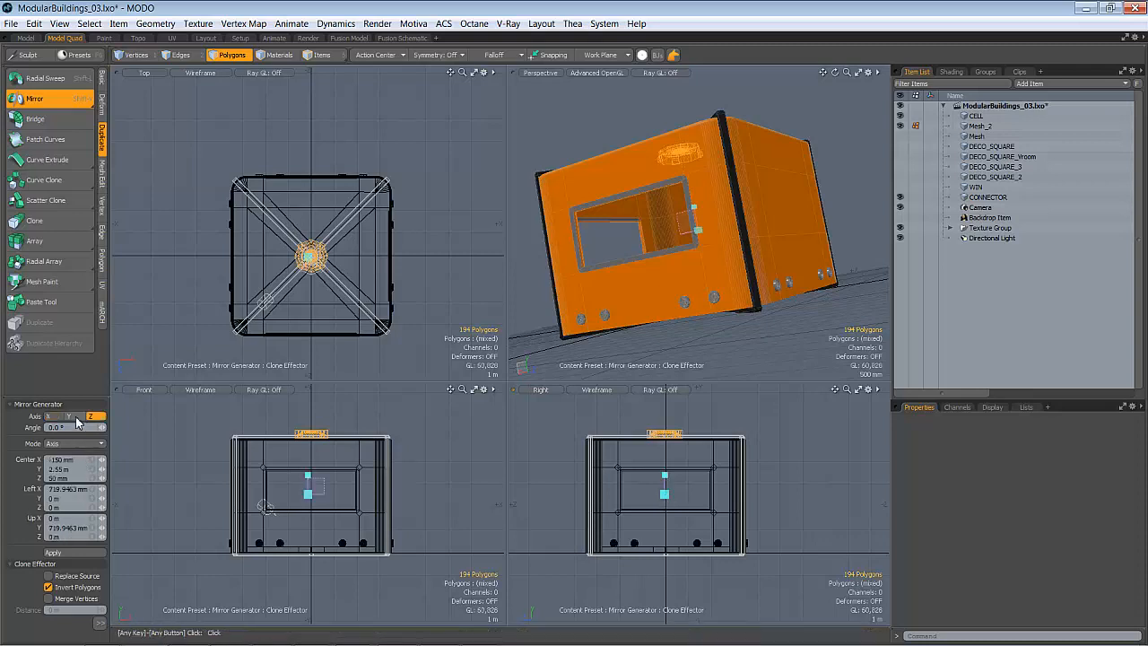
key("space")
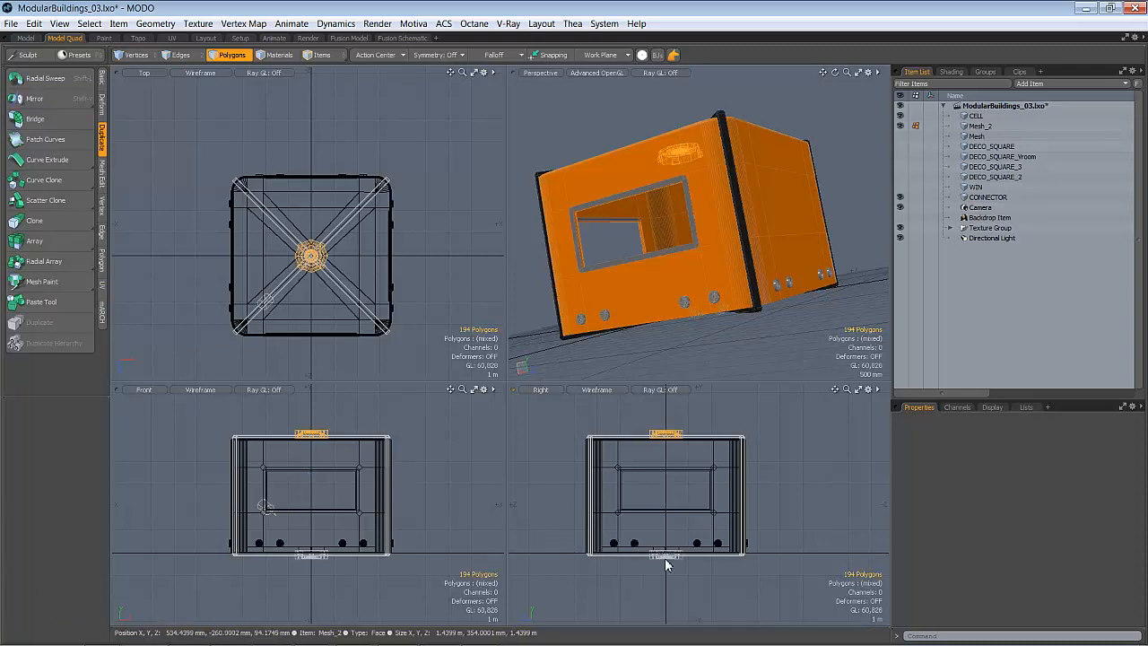
Adjust the vertical position of the mirrored lower cap against the bottom frame bars
key("shift+a")
left_click_drag(735, 319, 711, 217, "alt")
key("y")
key("space")
key("1")
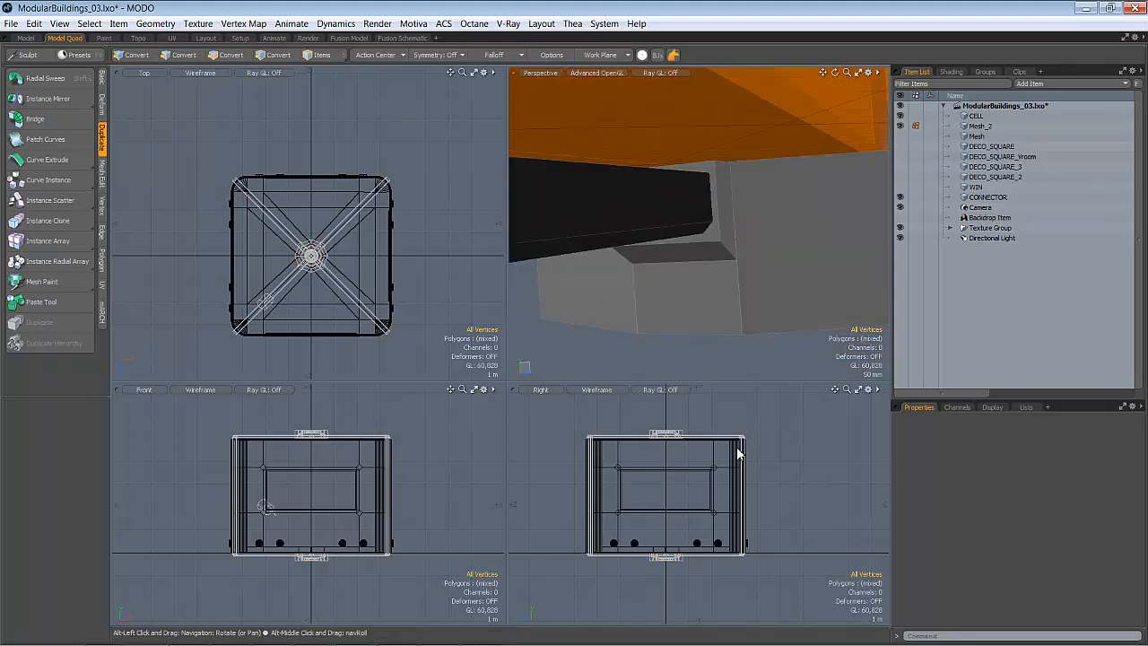
Isolate the lower cap's faces that touch the cell floor and move them up 6.5 mm in Y
mouse_move(737, 453)
left_mouse_down("ctrl+alt")
mouse_move(687, 541)
mouse_move(738, 469)
mouse_move(737, 449)
left_mouse_up("ctrl+alt")
key("3")
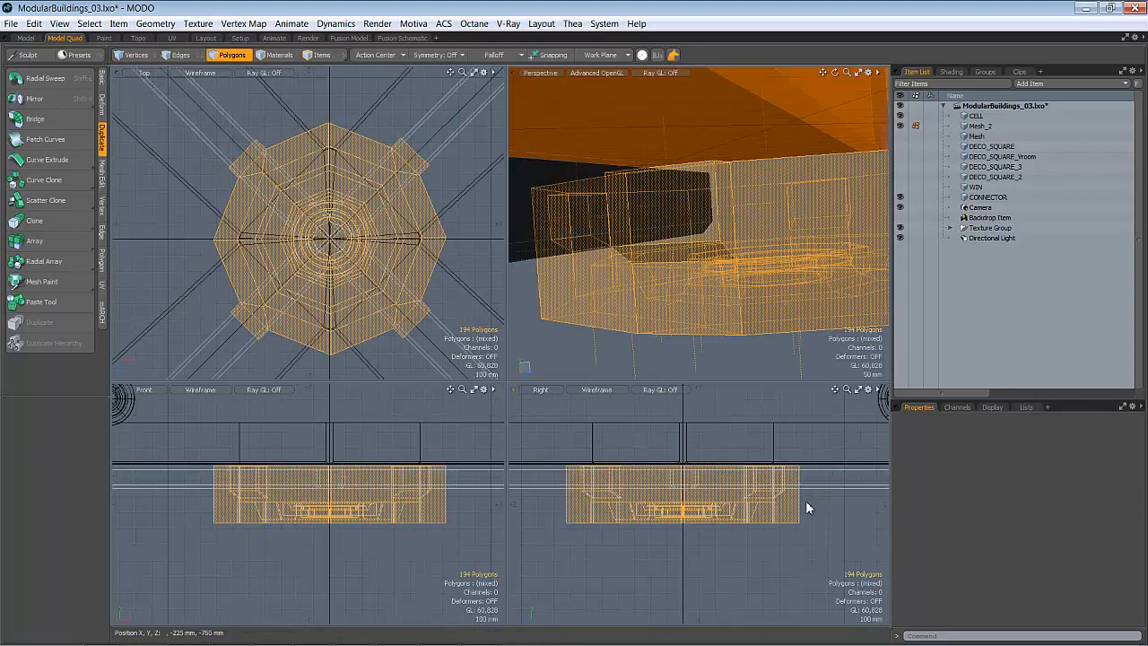
mouse_move(808, 498)
left_mouse_down("ctrl")
mouse_move(809, 484)
mouse_move(722, 480)
mouse_move(552, 491)
left_mouse_up("ctrl")
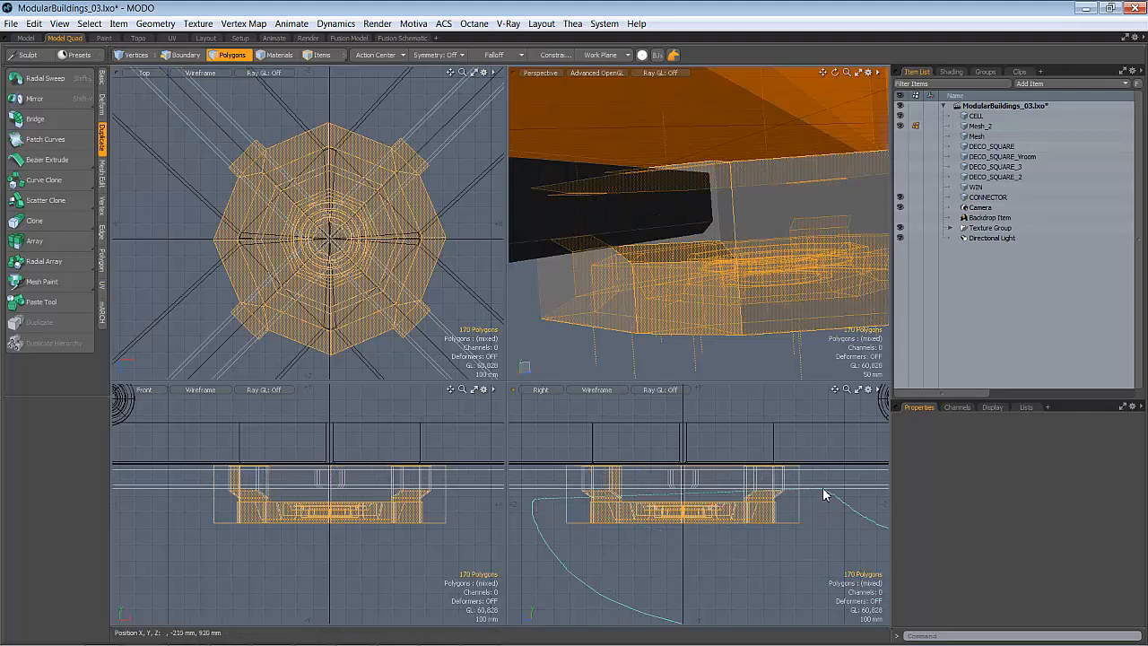
right_click_drag(560, 488, 609, 491, "ctrl")
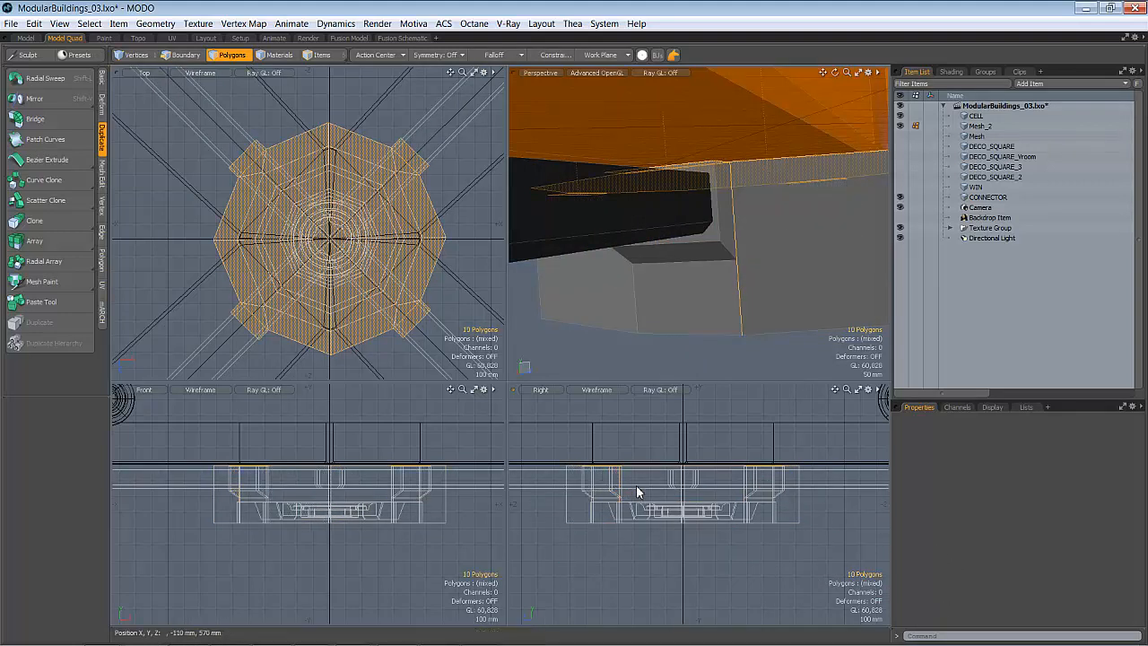
left_click_drag(815, 293, 855, 146, "alt")
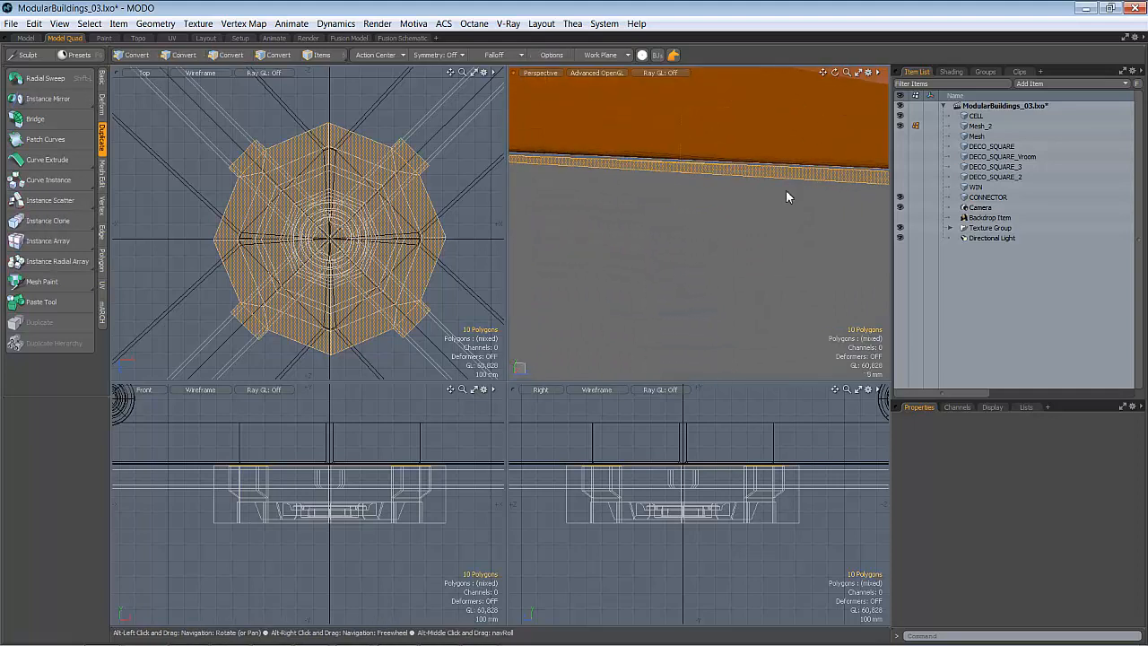
scroll(628, 462, "up", 5)
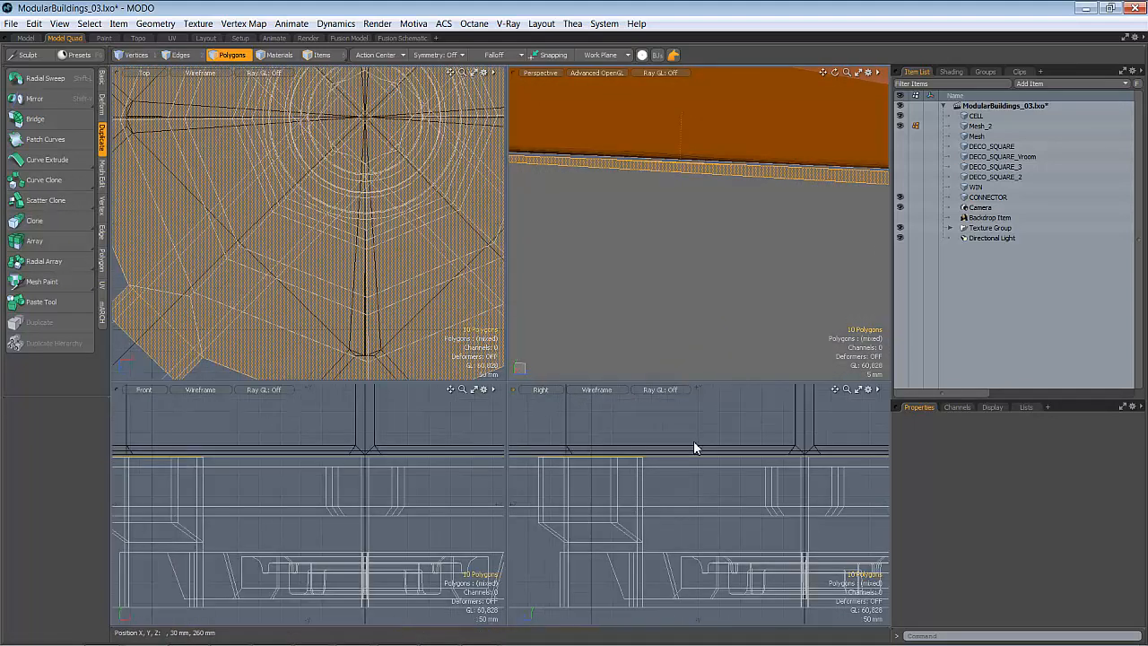
scroll(808, 418, "up", 5)
key("y")
left_click(753, 456)
left_click_drag(753, 452, 753, 435)
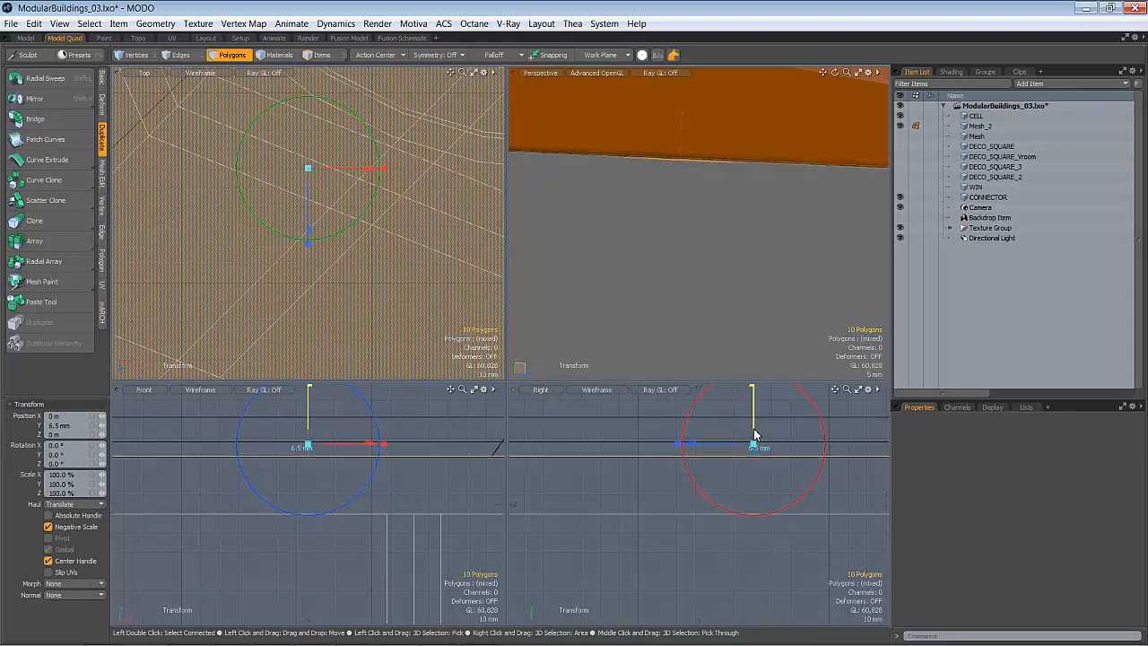
key("space")
left_click_drag(759, 353, 718, 305, "alt")
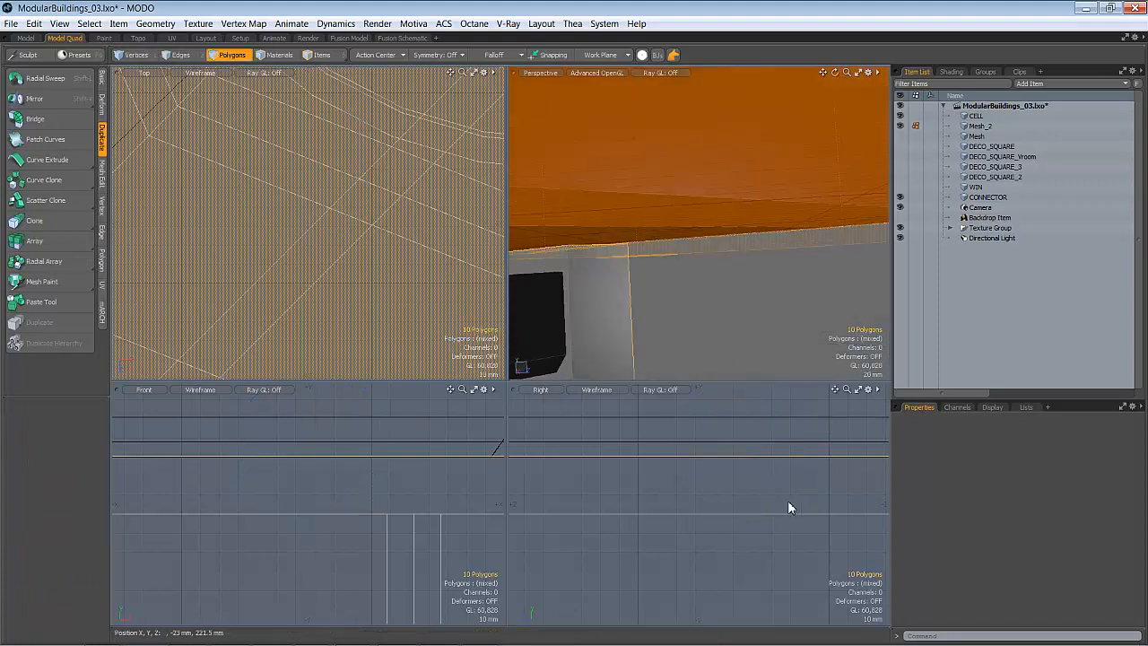
left_click(788, 501)
Select the four CONNECTOR discs on the side wall and rotate them 90° about Y around the origin onto the window wall
left_click_drag(719, 216, 569, 207, "ctrl+alt")
left_click_drag(706, 181, 673, 332, "alt+shift")
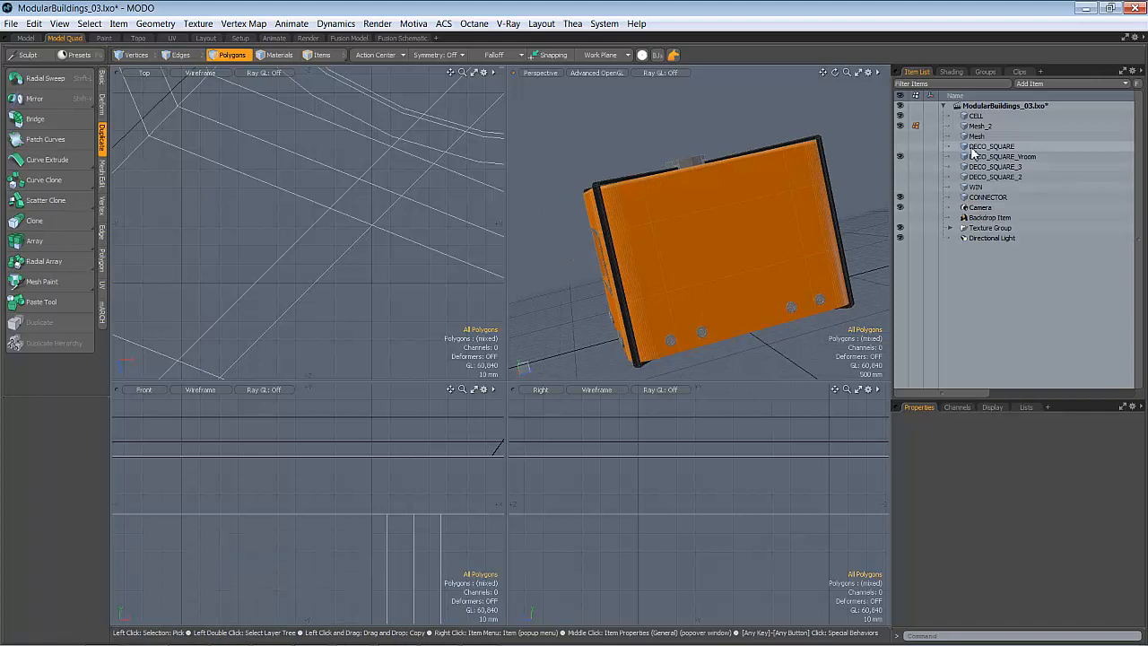
left_click(979, 198)
left_click(669, 344)
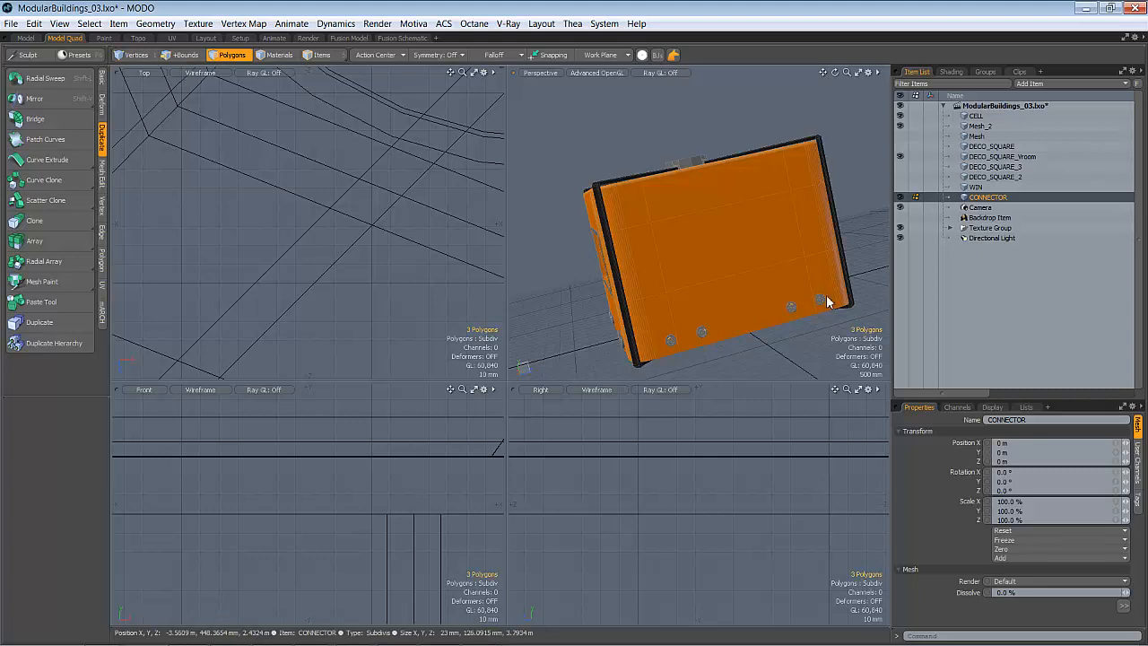
left_click_drag(822, 296, 735, 268, "alt")
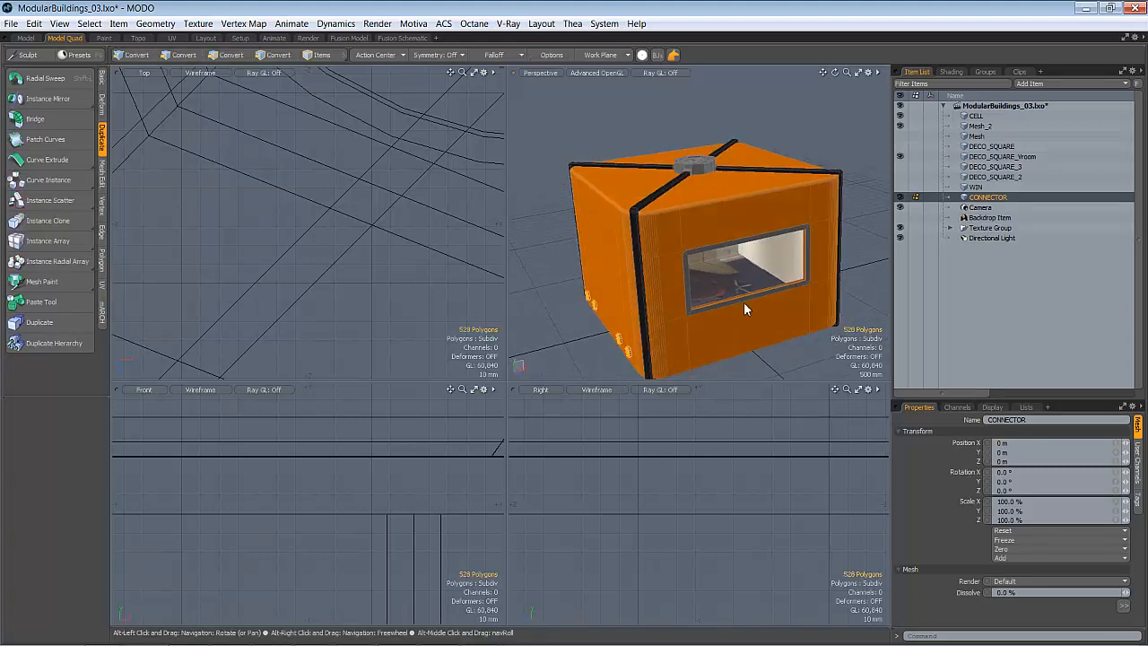
key("a")
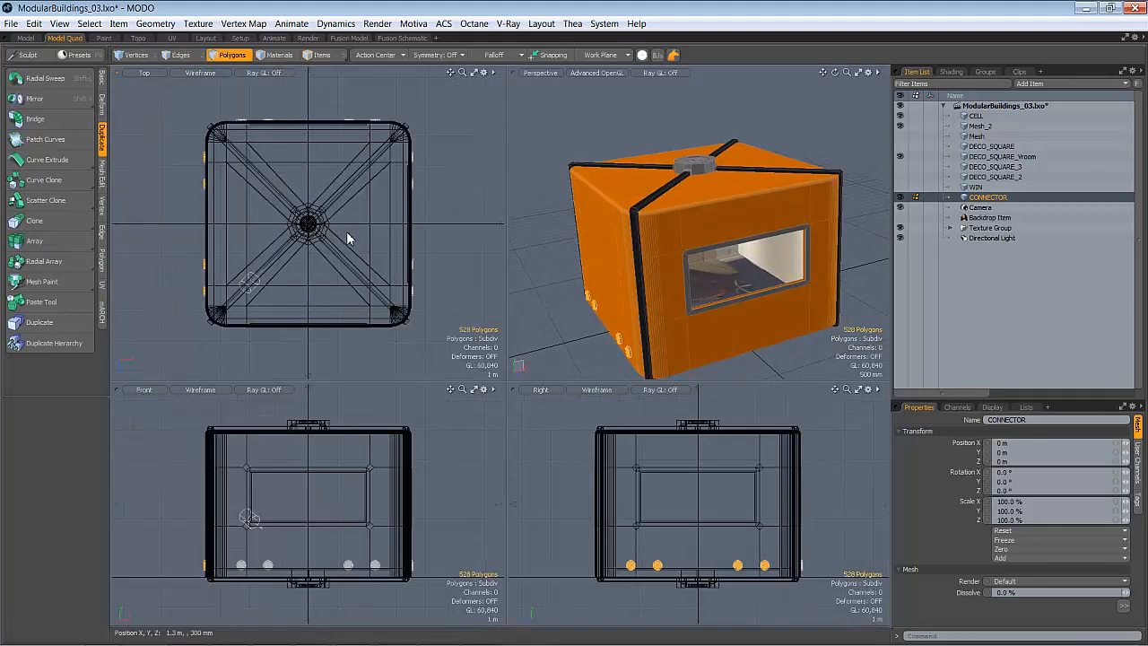
left_click(402, 54)
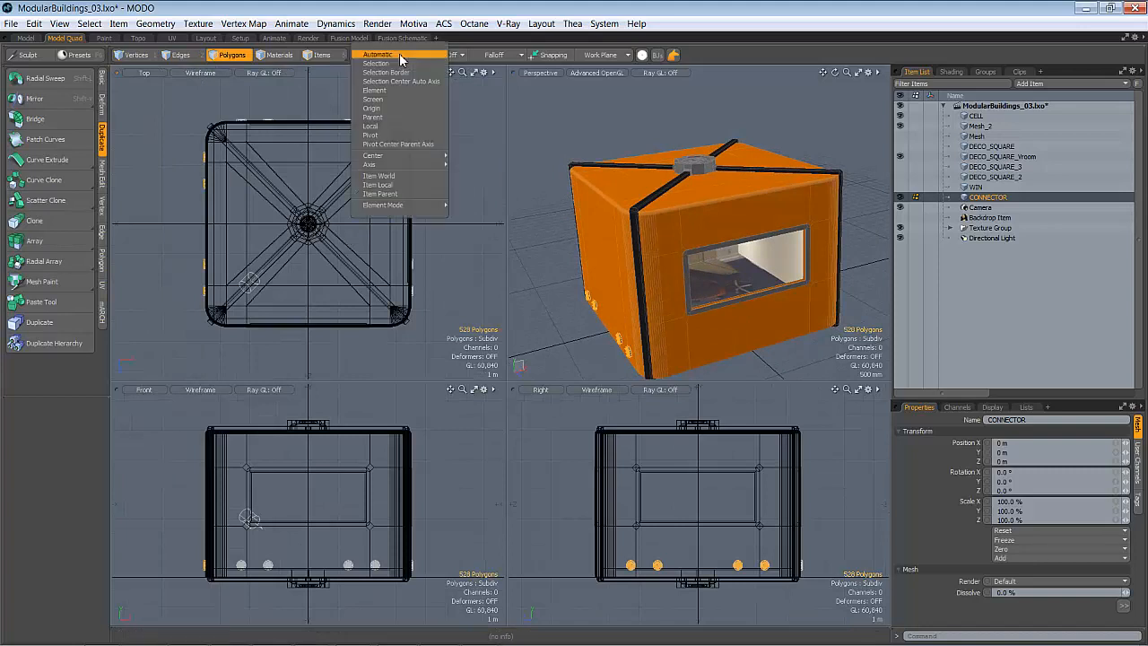
left_click(401, 108)
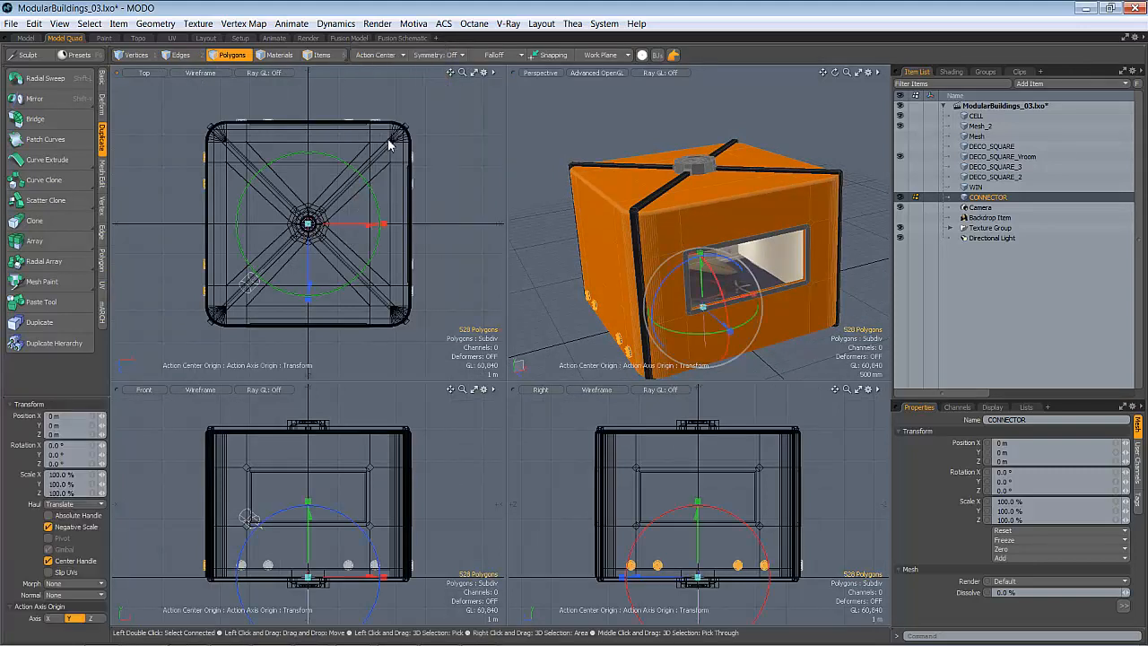
left_click_drag(358, 176, 337, 171)
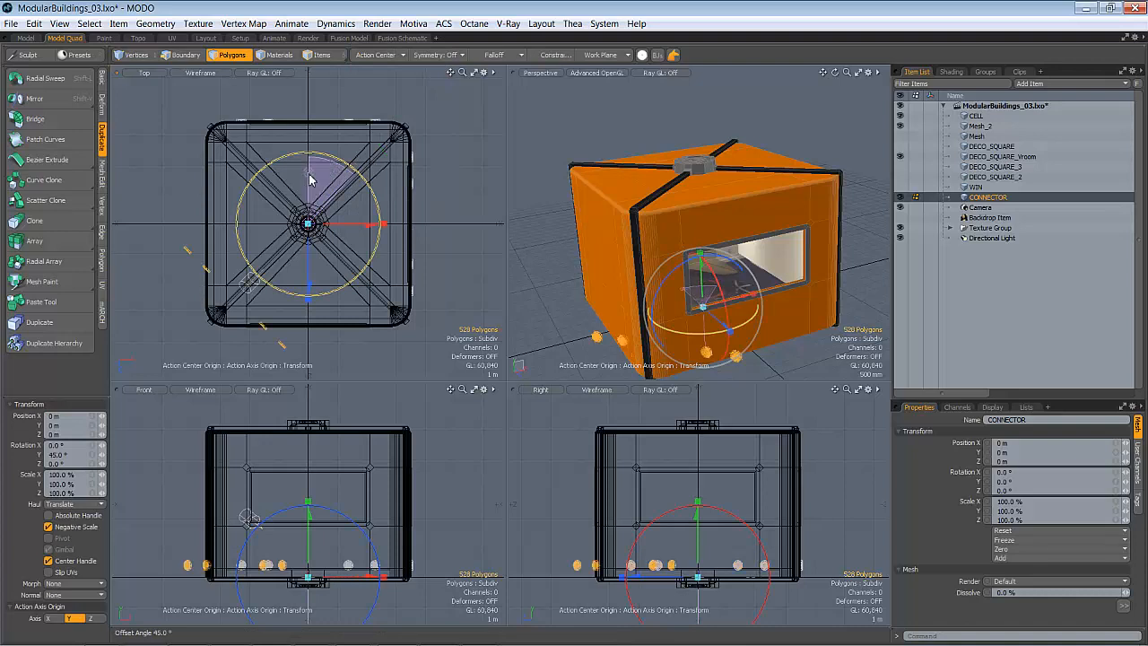
Examine how the rotated connectors sit against the wall and check the finished cell from several sides
left_click_drag(723, 317, 814, 215, "alt")
mouse_move(756, 252)
left_mouse_down("ctrl+alt")
mouse_move(742, 245)
mouse_move(754, 254)
left_mouse_up("ctrl+alt")
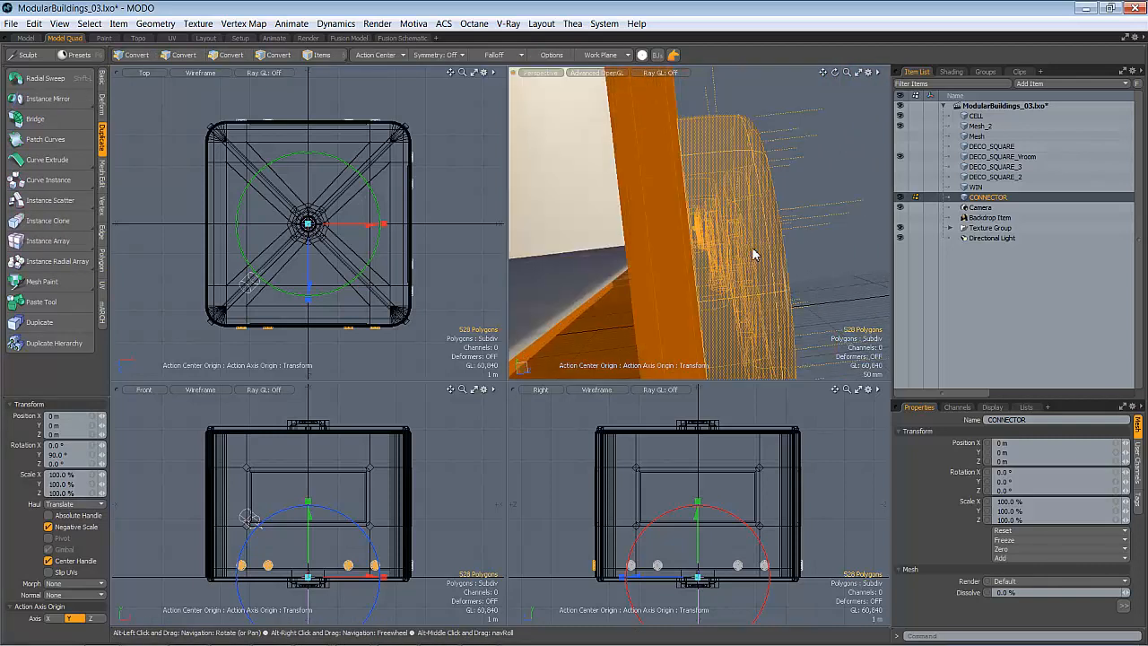
left_click_drag(597, 577, 761, 493, "ctrl+alt")
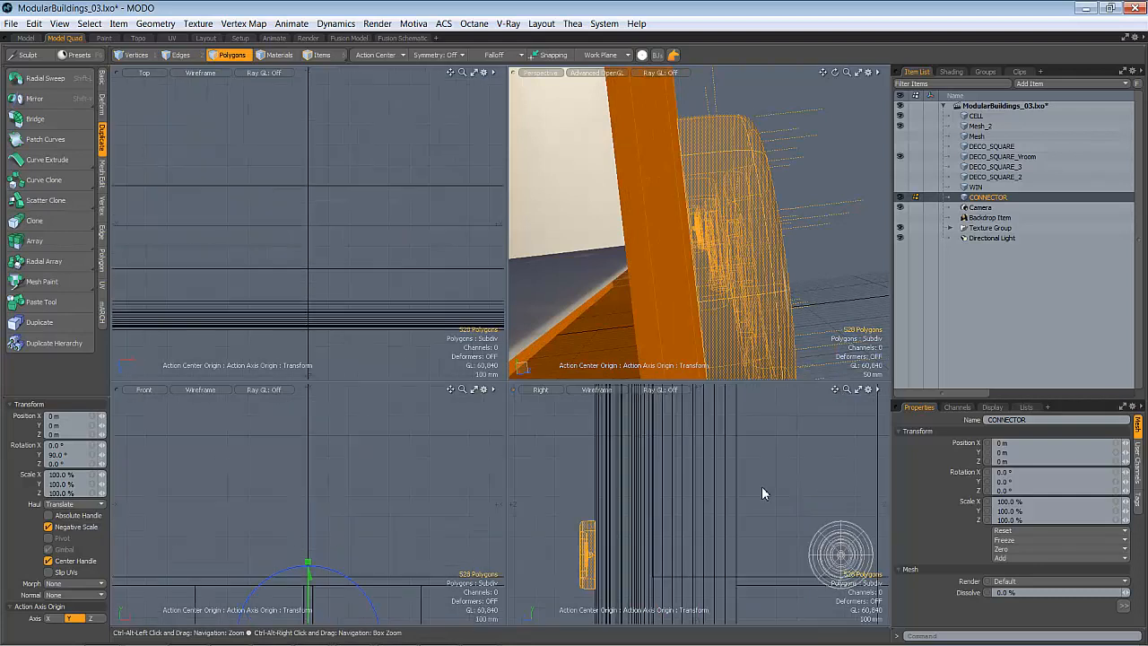
left_click_drag(579, 543, 605, 532, "ctrl+alt")
key("space")
left_click(833, 238)
left_click_drag(833, 238, 783, 242, "alt")
scroll(651, 283, "down", 8)
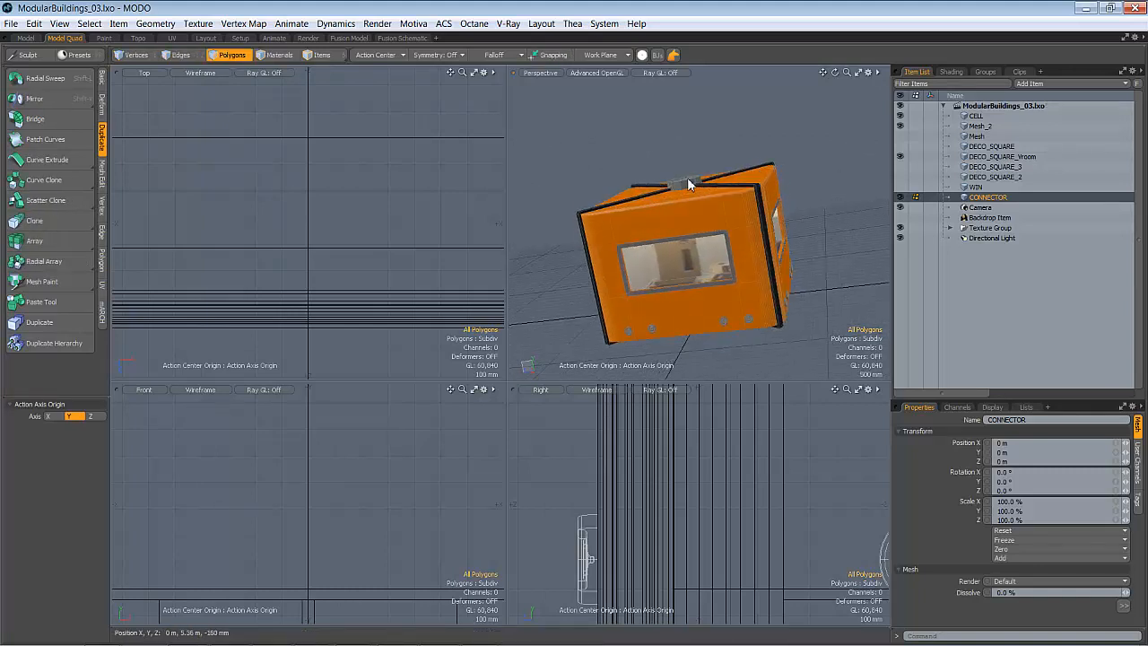
left_click_drag(683, 225, 790, 231, "alt")
left_click_drag(542, 216, 683, 265, "alt")
scroll(275, 487, "down", 7)
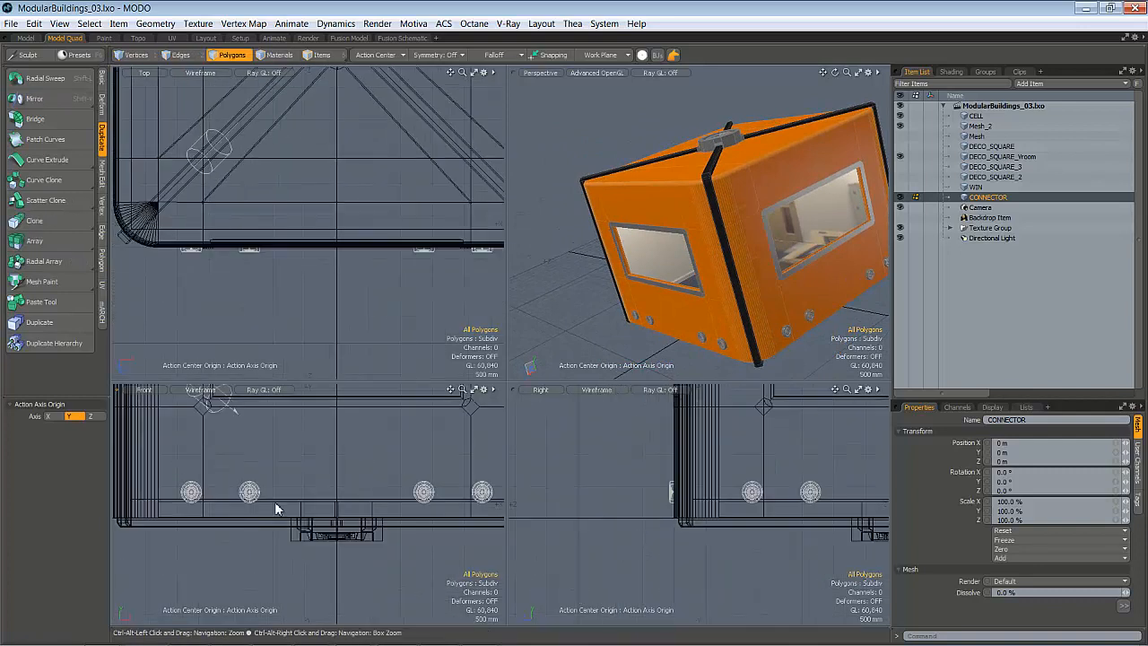
left_click_drag(436, 433, 382, 455, "alt")
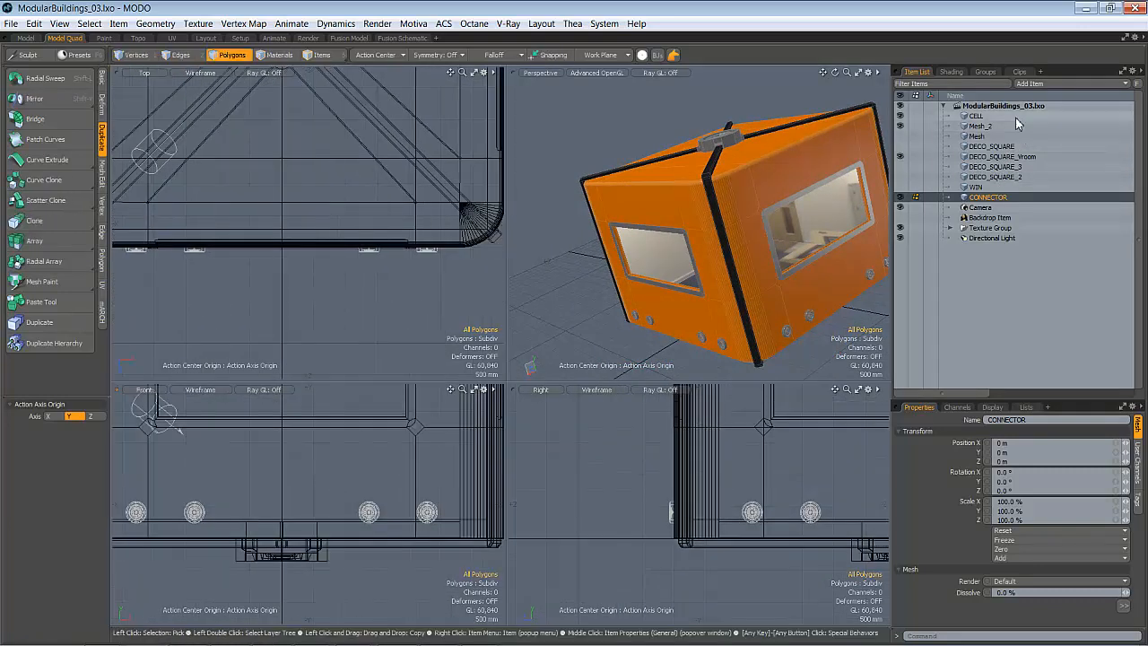
Add a new mesh layer and hide the cell, frame, room decor and connector layers
left_click(1068, 83)
left_click(1082, 88)
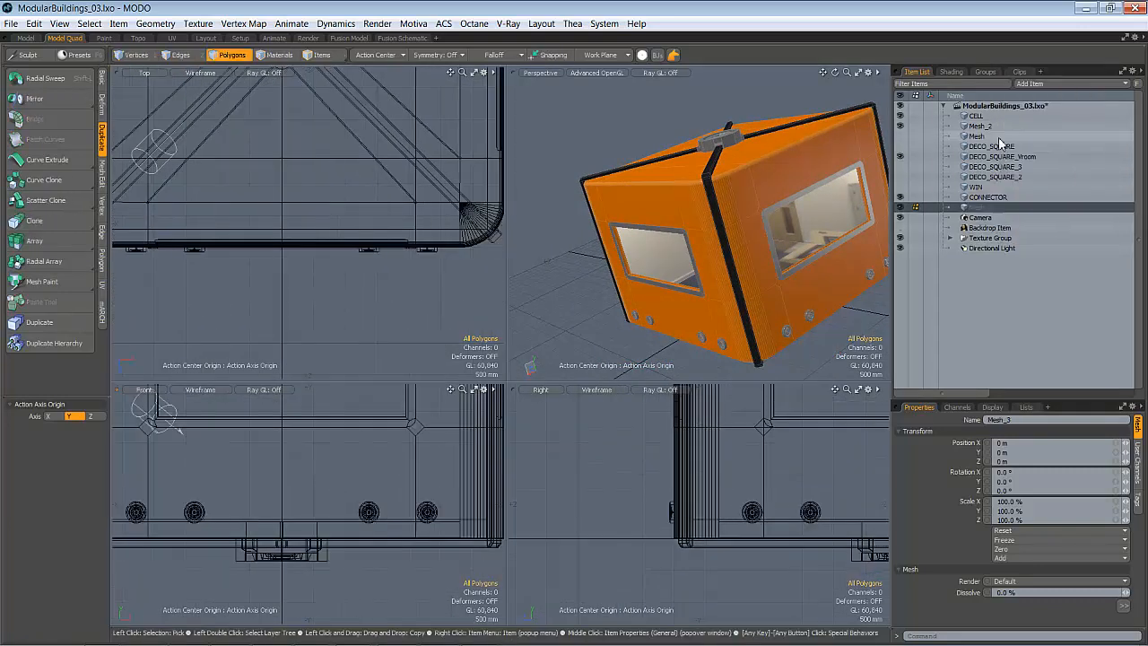
scroll(316, 244, "down", 3)
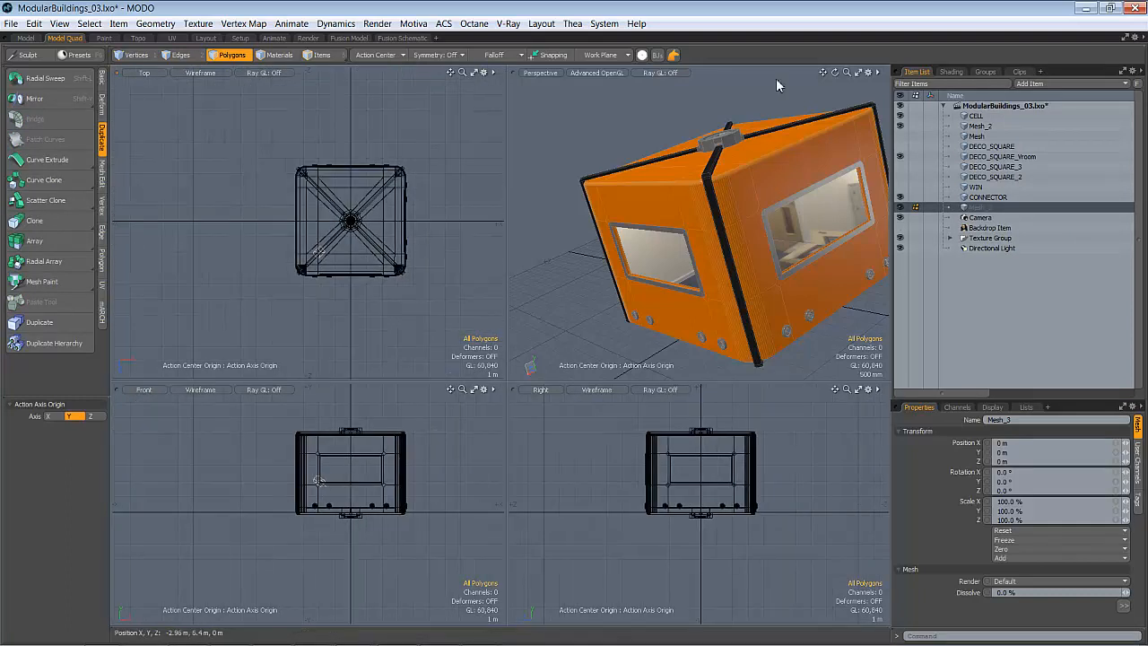
left_click_drag(790, 189, 762, 229, "alt")
left_click(101, 80)
left_click(38, 79)
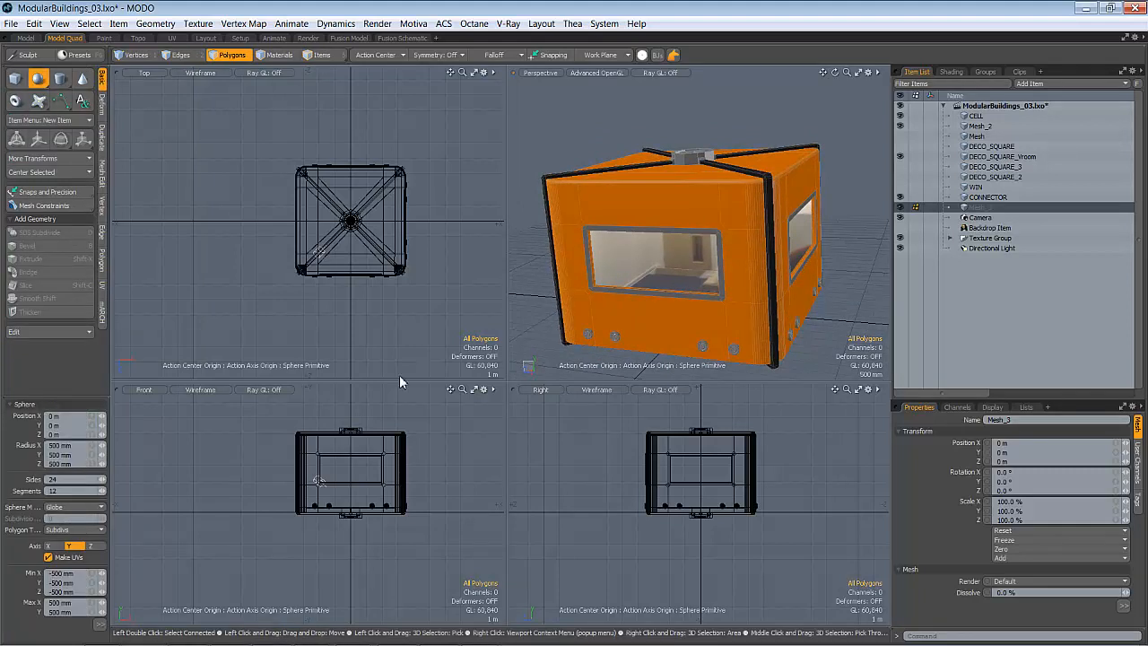
left_click(900, 127)
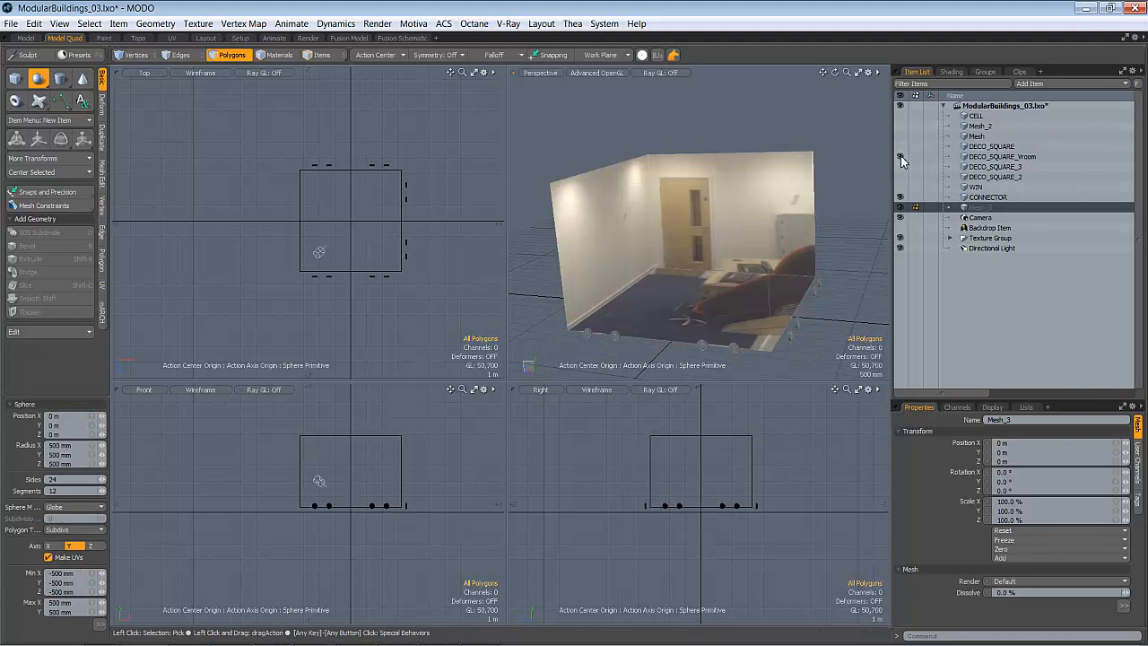
left_click(901, 156)
left_click(901, 197)
Create a sphere with a 650 mm radius on the new layer, centered at X 0, Y 0, Z 150 mm, with its axis along Z
left_click_drag(366, 521, 386, 522)
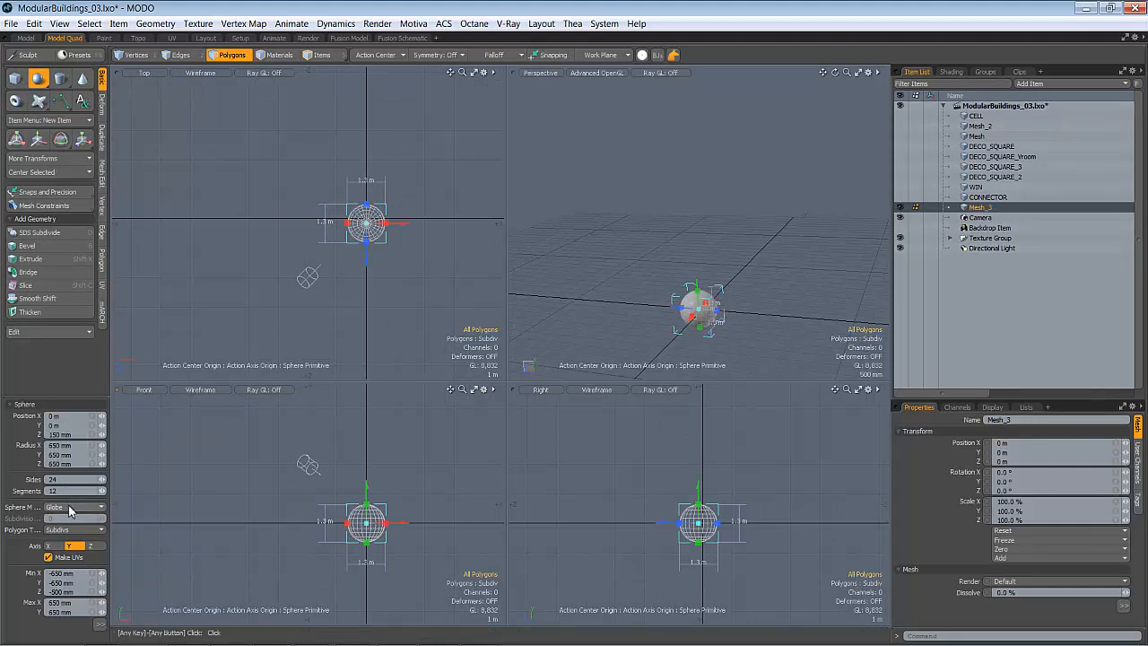
left_click(91, 545)
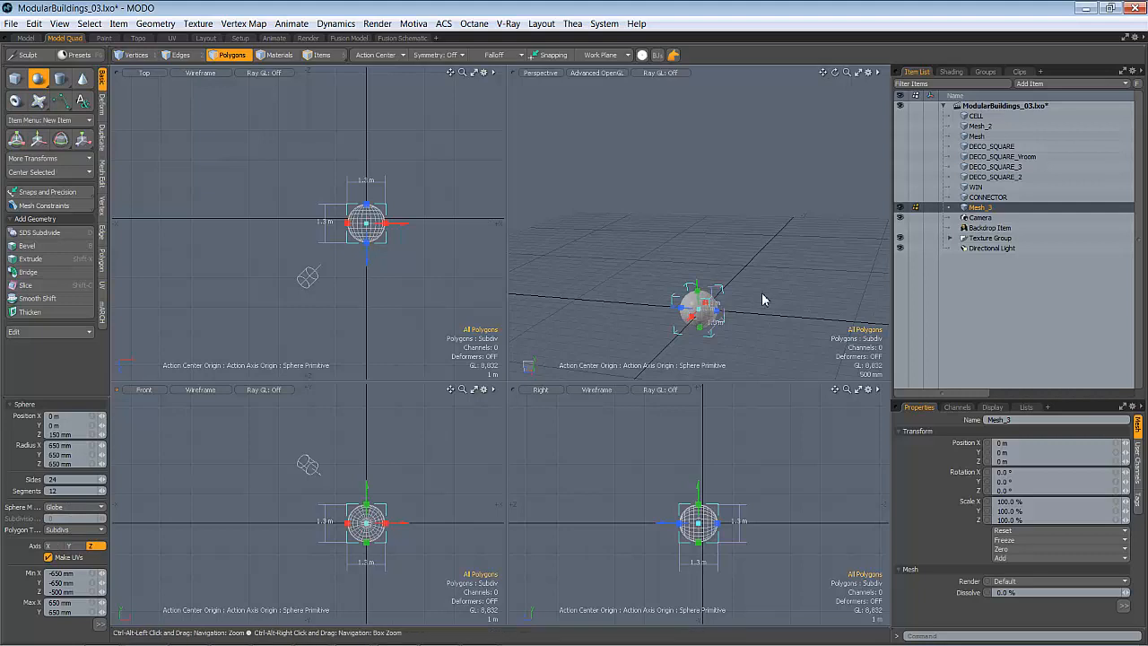
scroll(761, 292, "up", 5)
key("3")
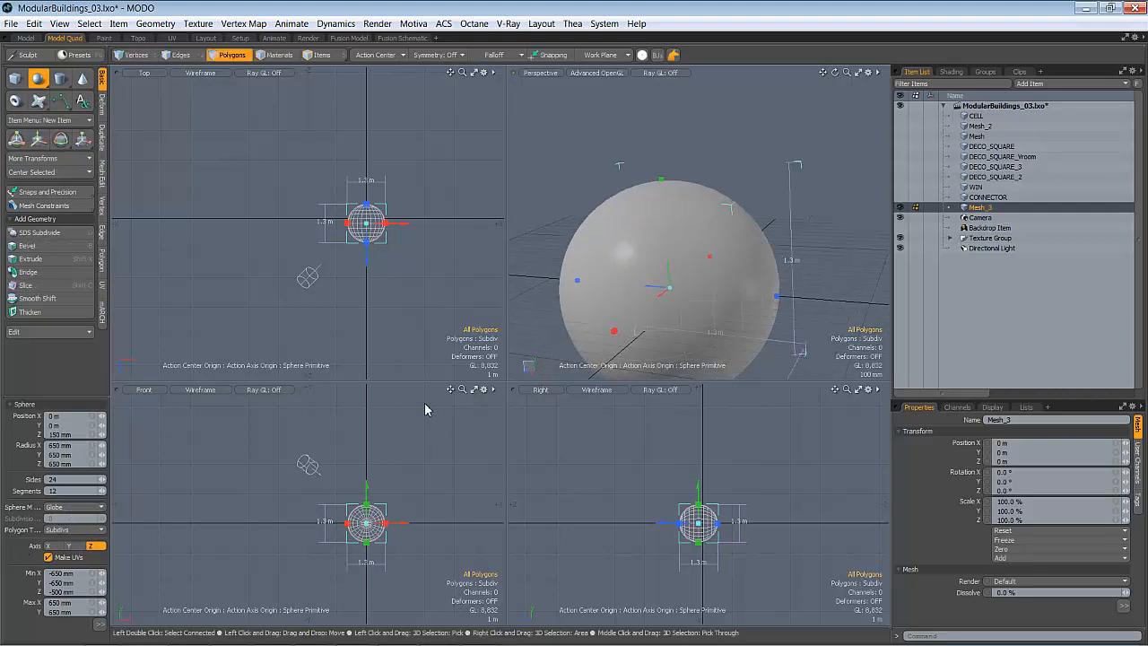
key("a")
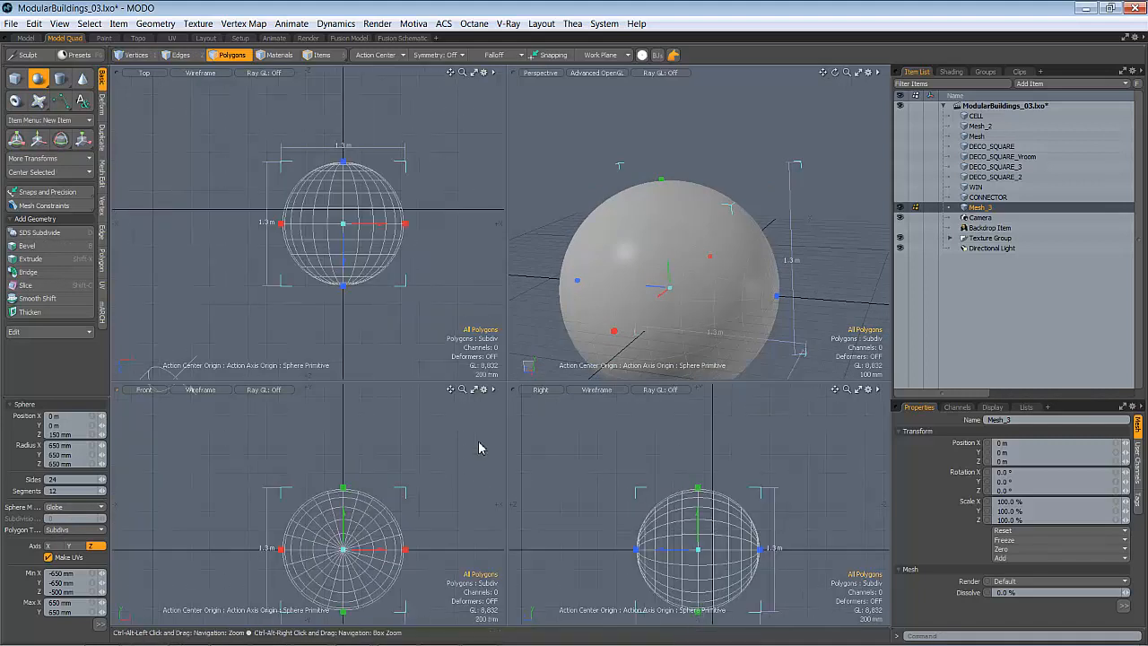
Increase the sphere's number of sides and number of segments by four each
left_click(104, 481)
left_click(104, 481)
left_click(104, 480)
left_click(104, 480)
left_click(104, 490)
left_click(104, 491)
left_click(104, 490)
left_click(104, 491)
key("space")
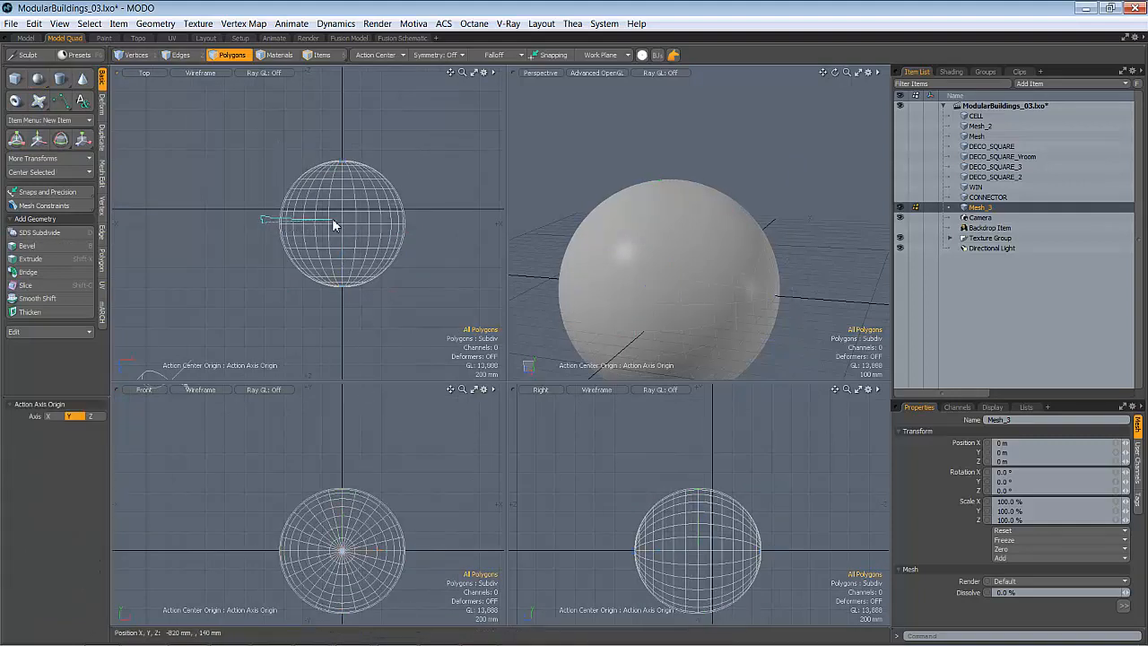
Delete the sphere's positive-Z half and flatten the remaining dome to 62% along Z from its pole
right_click_drag(372, 330, 170, 310)
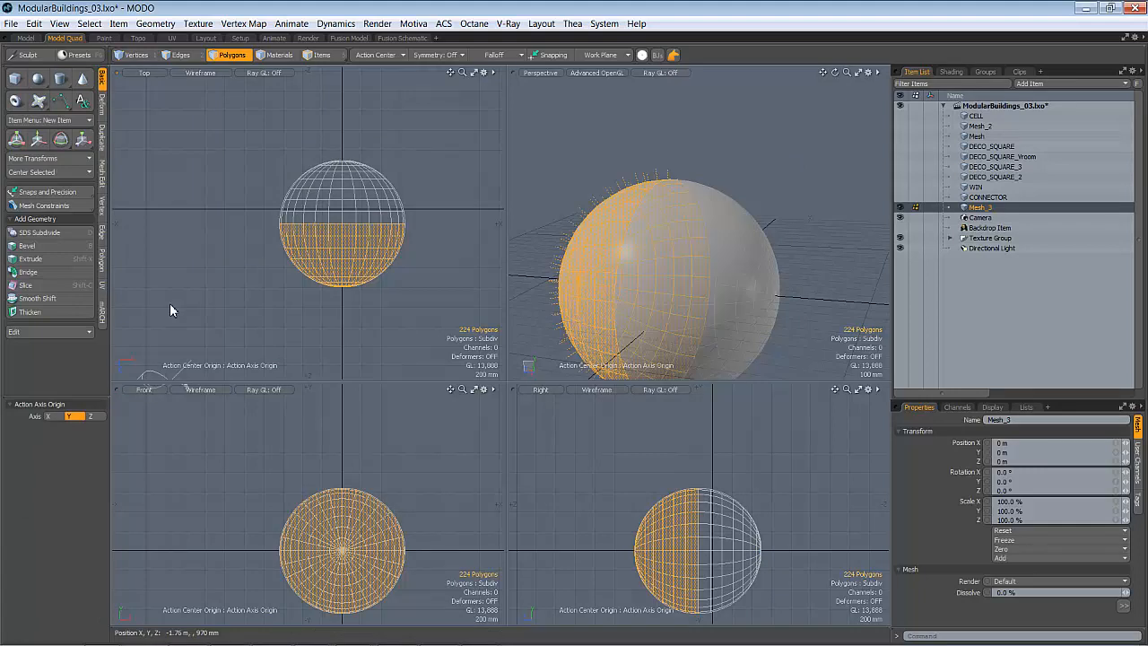
key("Delete")
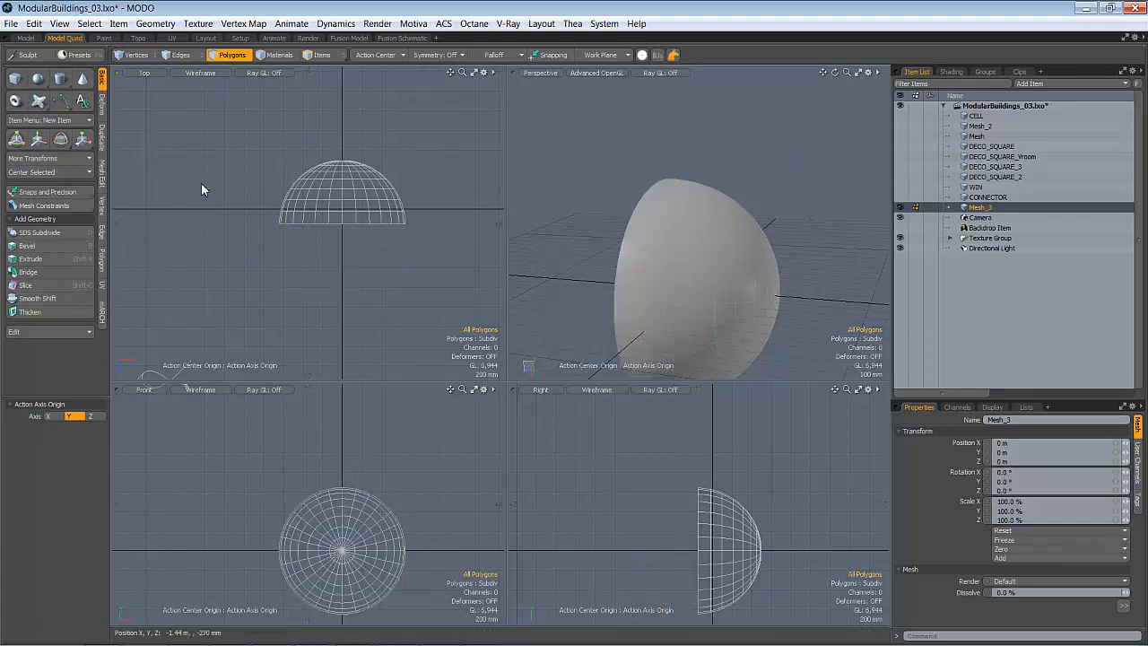
key("w")
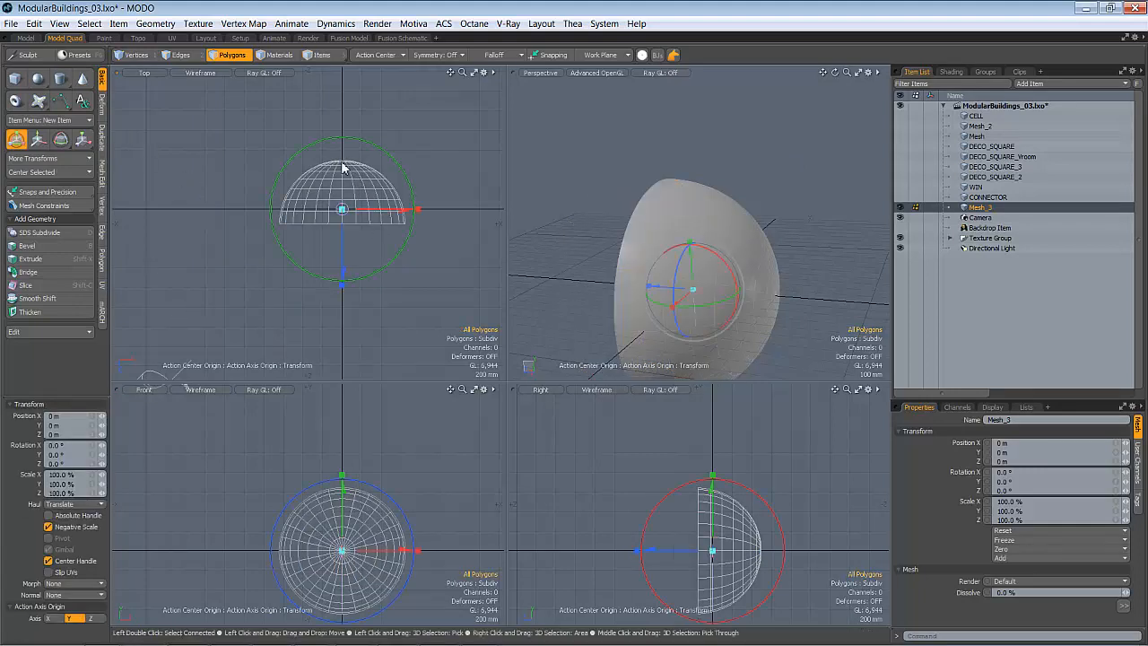
left_click(389, 52)
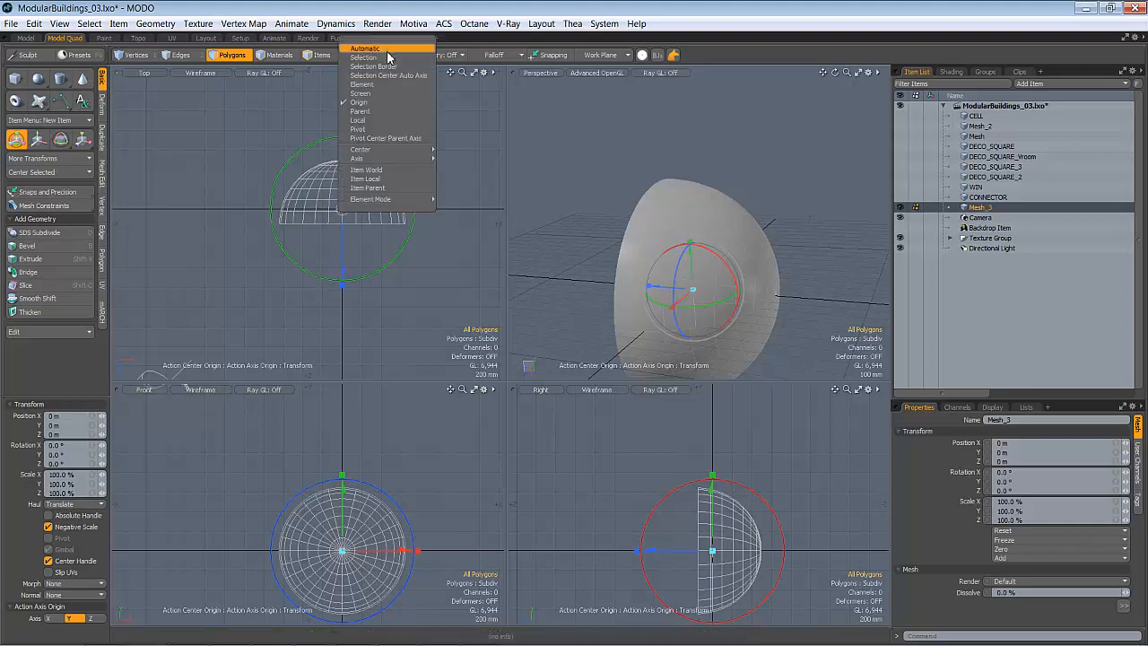
left_click(389, 64)
left_click(384, 54)
left_click(384, 56)
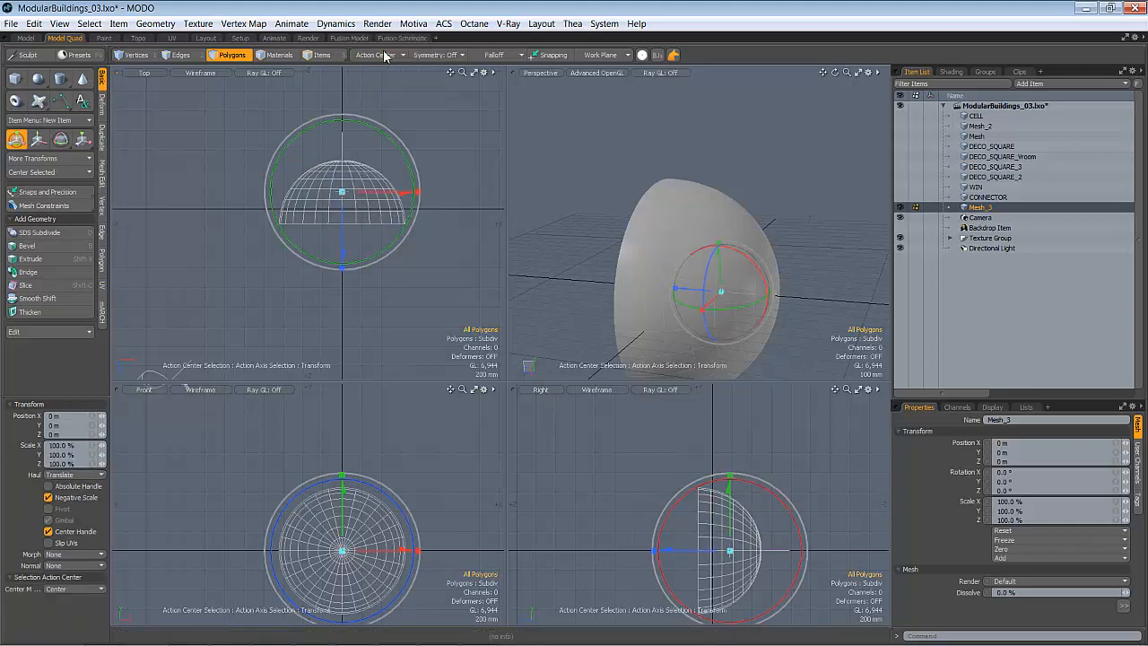
left_click(343, 167)
left_click_drag(345, 243, 352, 162)
left_click_drag(650, 218, 828, 204, "alt")
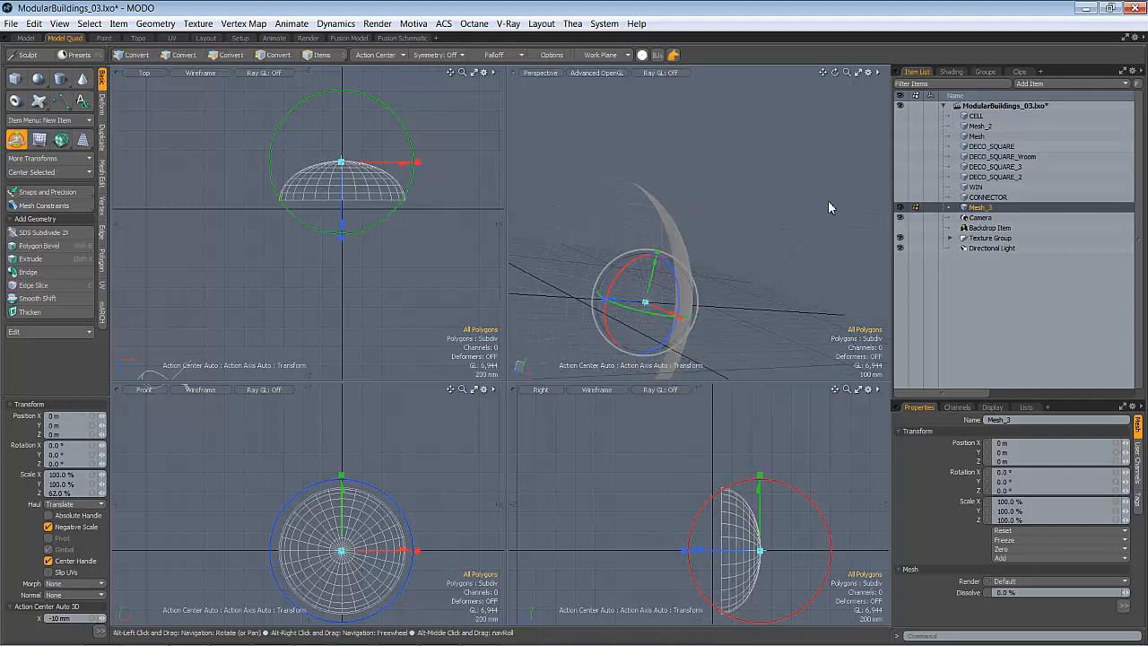
key("q")
Assign a white DISH material with 50% diffuse and 100% specular to the dome and make the material double-sided
key("m")
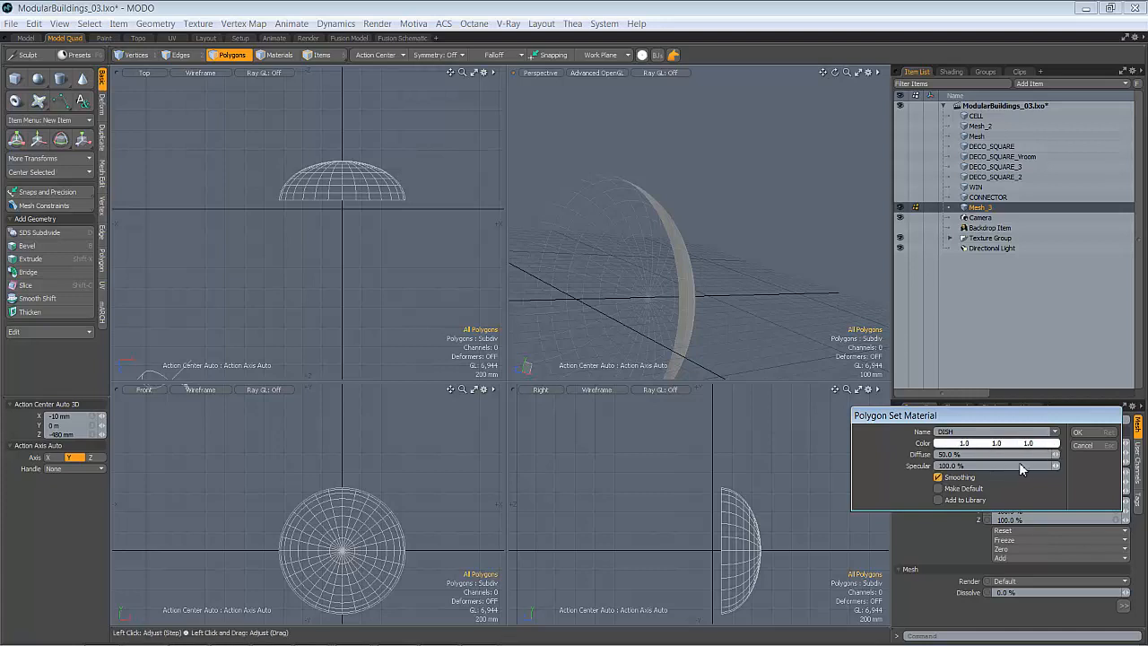
left_click(1088, 431)
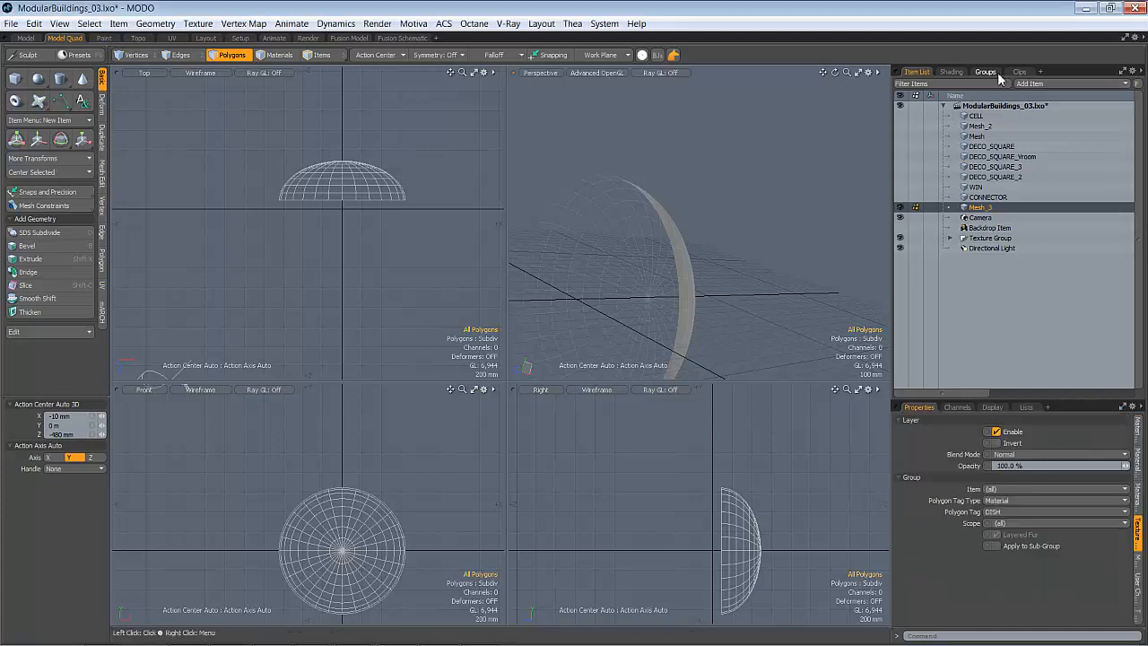
left_click(951, 72)
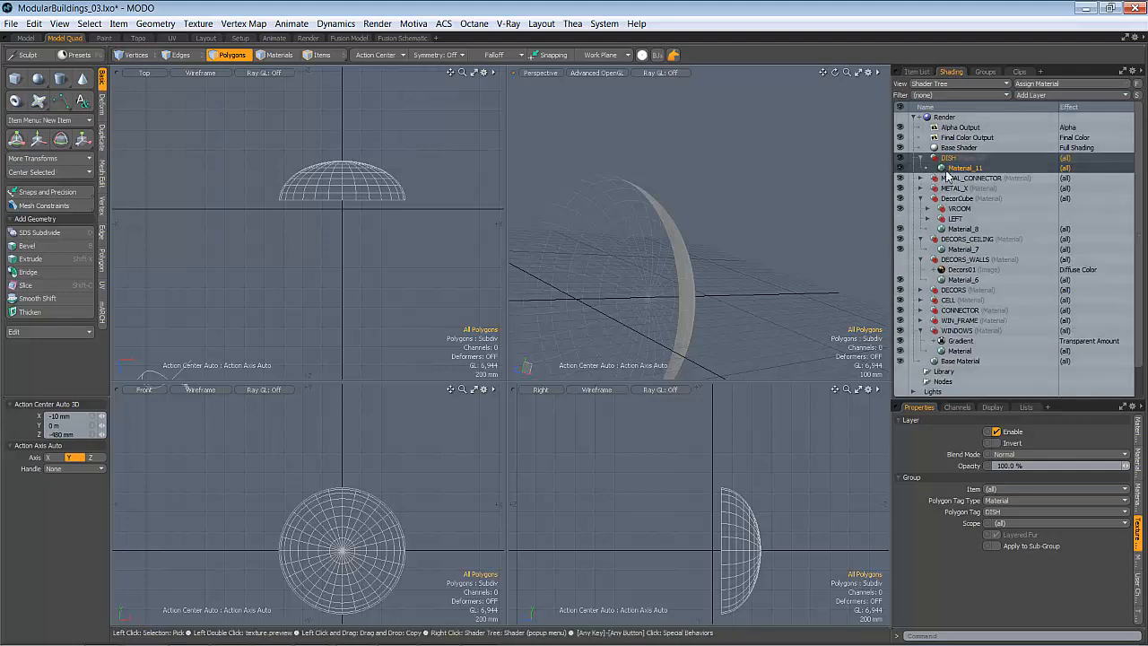
left_click(948, 169)
left_click(1121, 614)
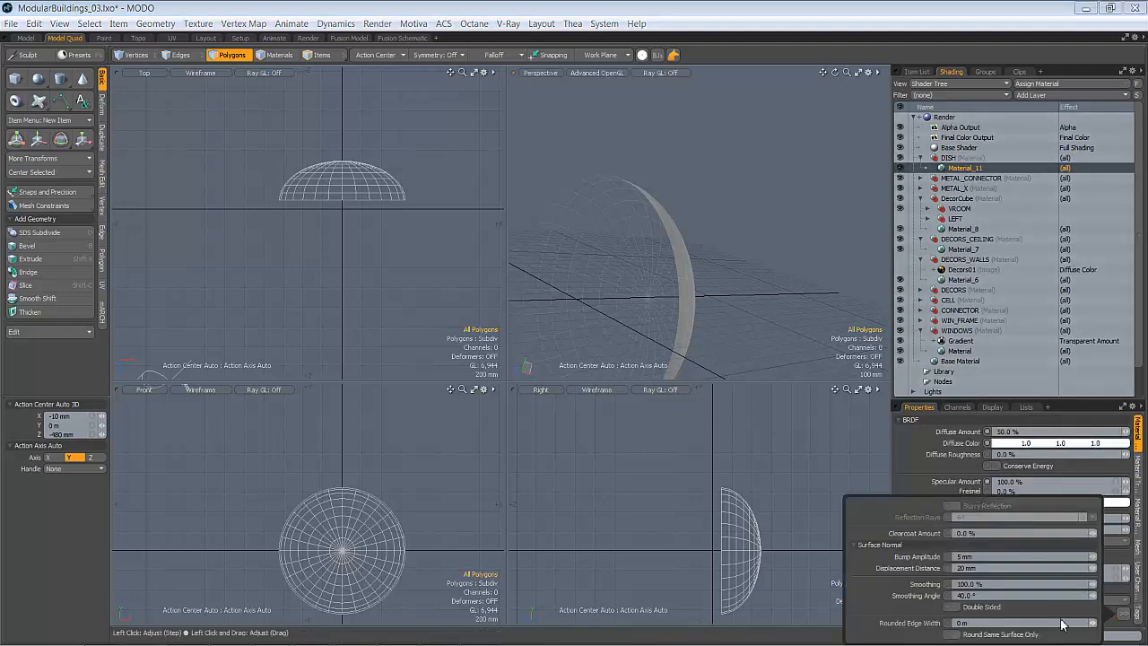
left_click(956, 607)
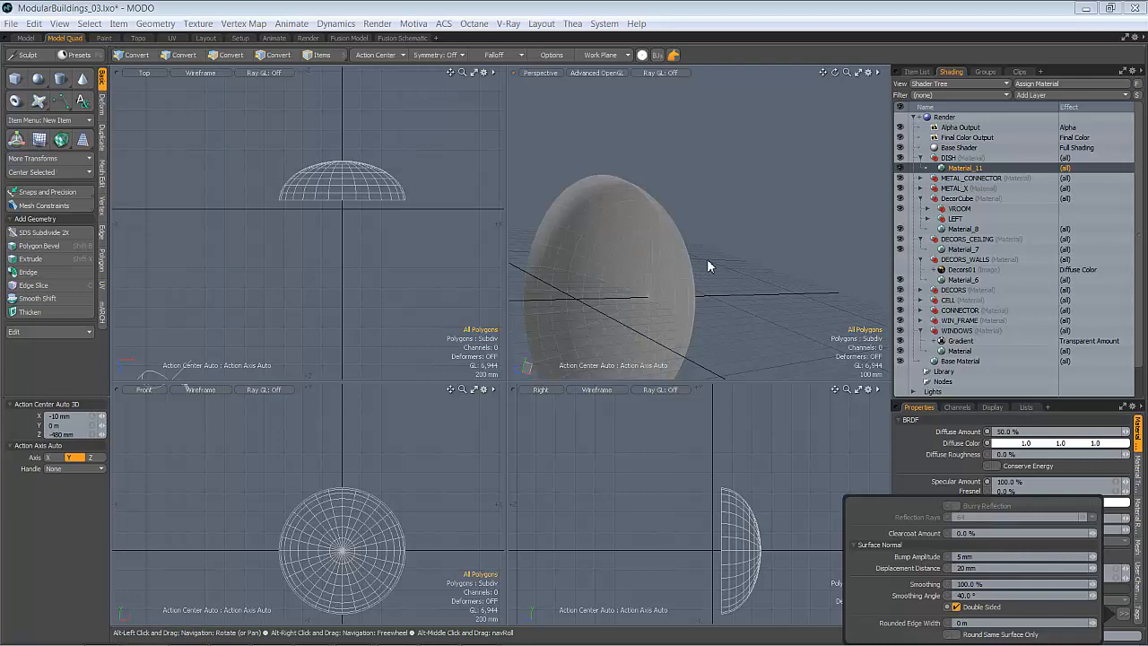
Select three concentric edge loops around the dish and bevel them in inset mode into narrow bands
left_click_drag(623, 291, 721, 219, "alt")
key("2")
double_click(680, 234)
double_click(700, 189, "shift")
left_click_drag(725, 164, 732, 153, "alt")
double_click(759, 203, "shift")
left_click_drag(759, 203, 687, 314, "alt")
key("b")
scroll(673, 306, "up", 3)
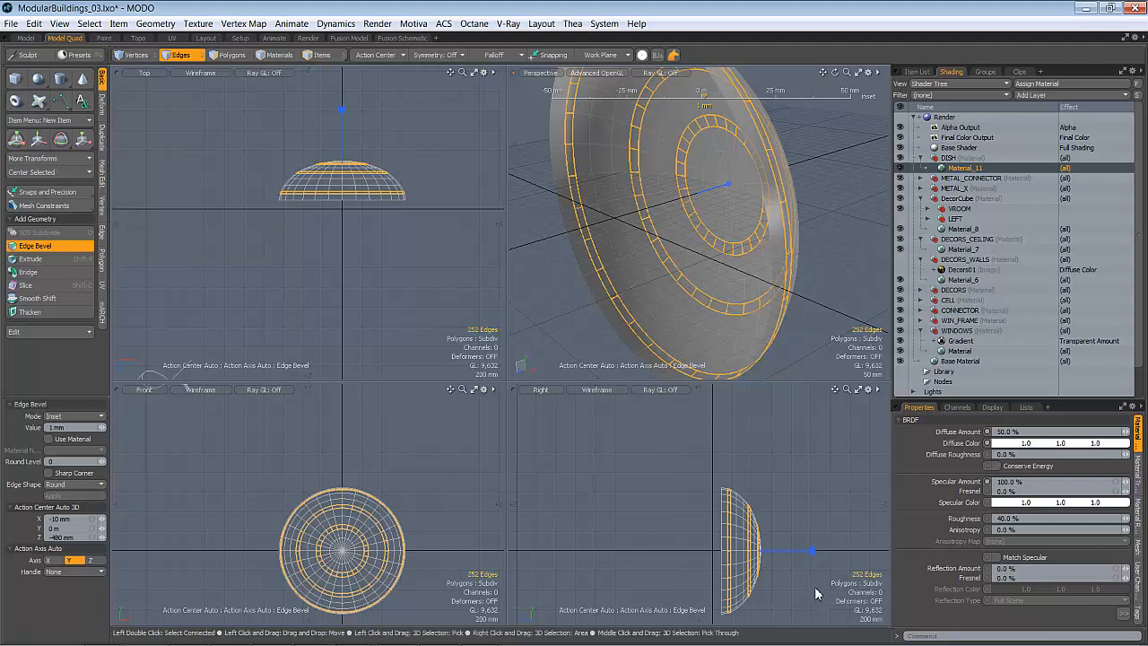
left_click_drag(740, 368, 724, 299, "alt")
key("space")
Check the beveled dish with subdivision switched off and switch subdivision back on
key("Tab")
left_click_drag(672, 352, 752, 296, "alt")
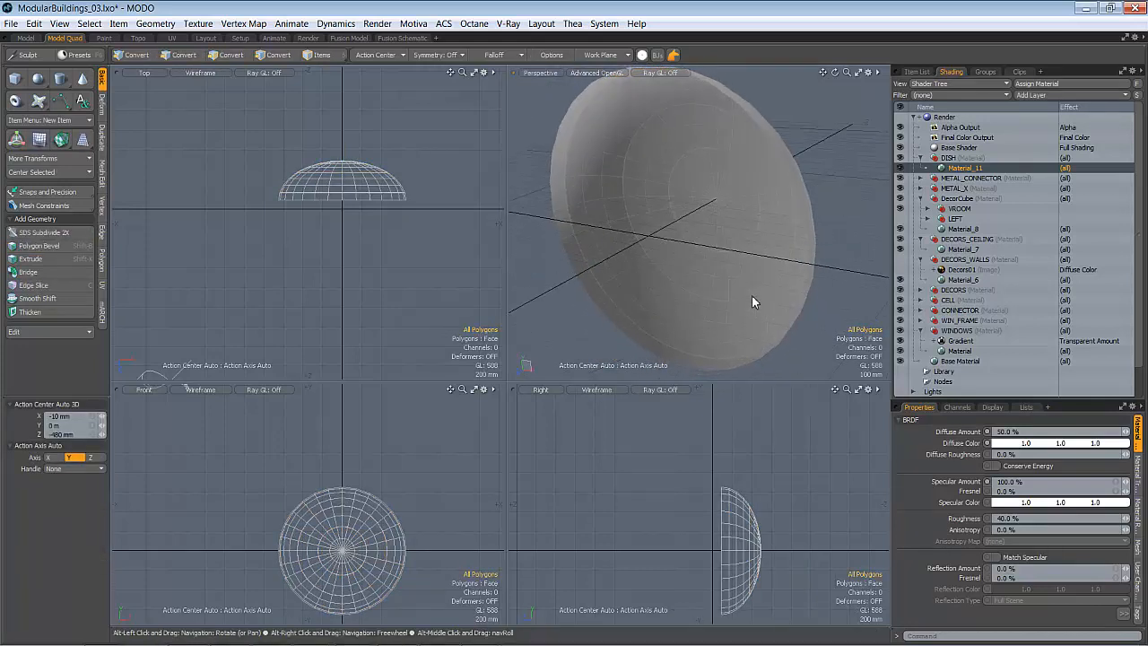
left_click_drag(664, 352, 769, 248, "ctrl+alt")
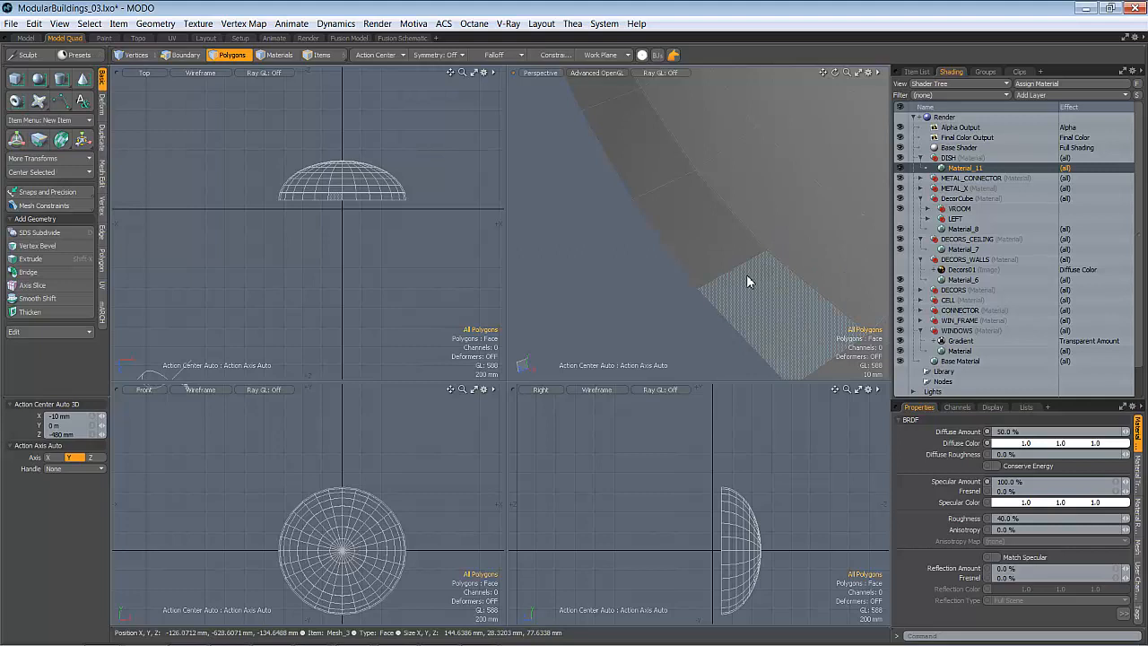
key("Tab")
Select the three narrow polygon bands that run all the way around the dish
left_click_drag(755, 272, 777, 335, "alt")
left_click(709, 283)
left_click(750, 275, "shift")
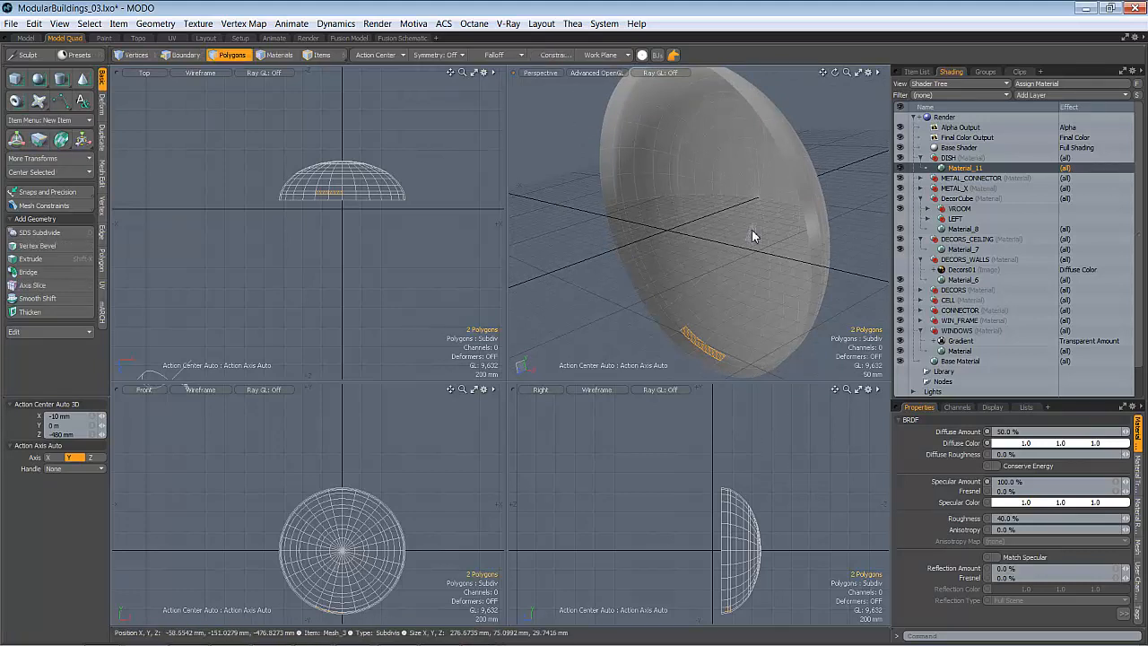
mouse_move(723, 302)
left_mouse_down("alt")
mouse_move(776, 274)
mouse_move(709, 302)
mouse_move(717, 290)
left_mouse_up("alt")
left_click(720, 257, "shift")
key("l")
left_click_drag(725, 248, 771, 247, "alt")
left_click(738, 272, "shift")
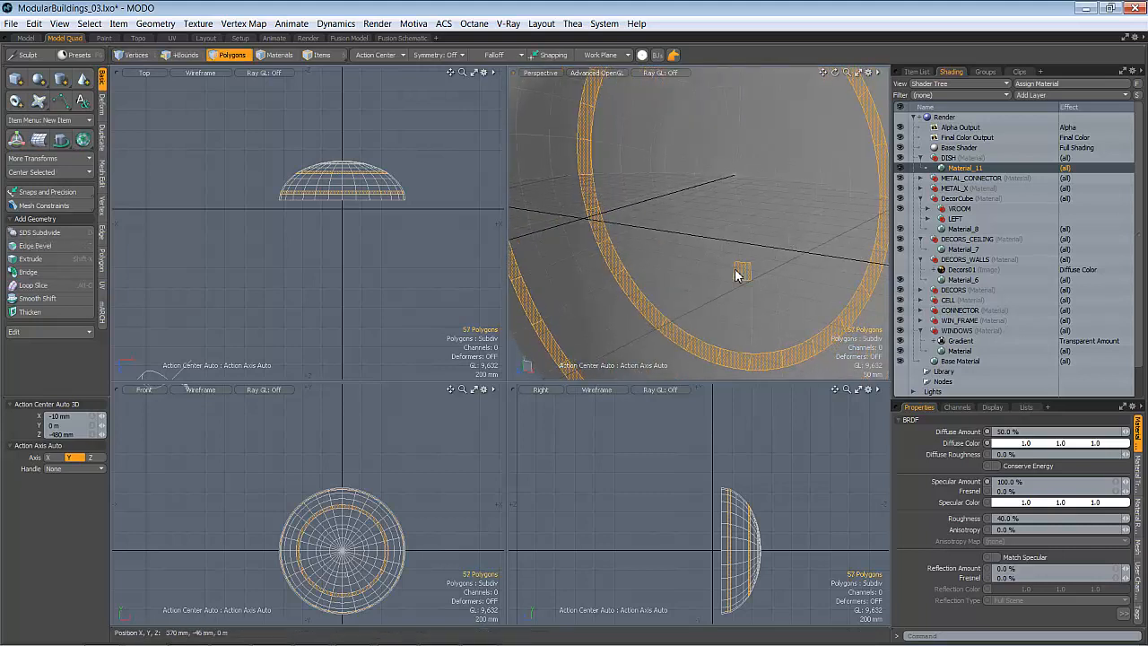
key("l")
left_click_drag(763, 240, 700, 259, "alt")
left_click_drag(613, 188, 598, 226, "alt")
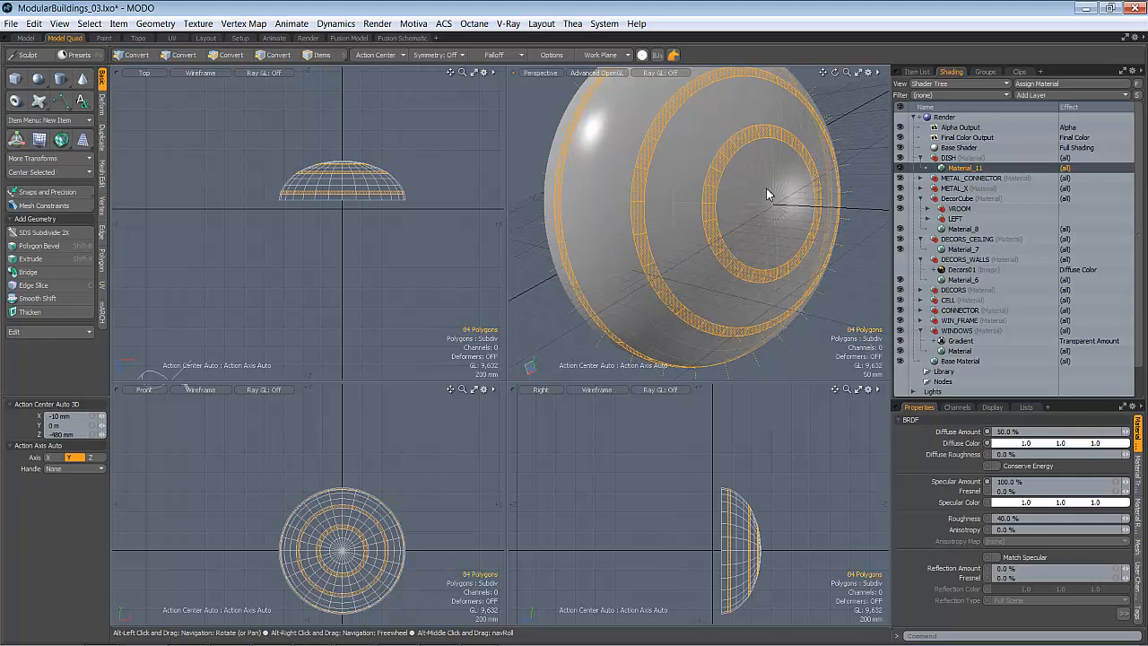
key("3")
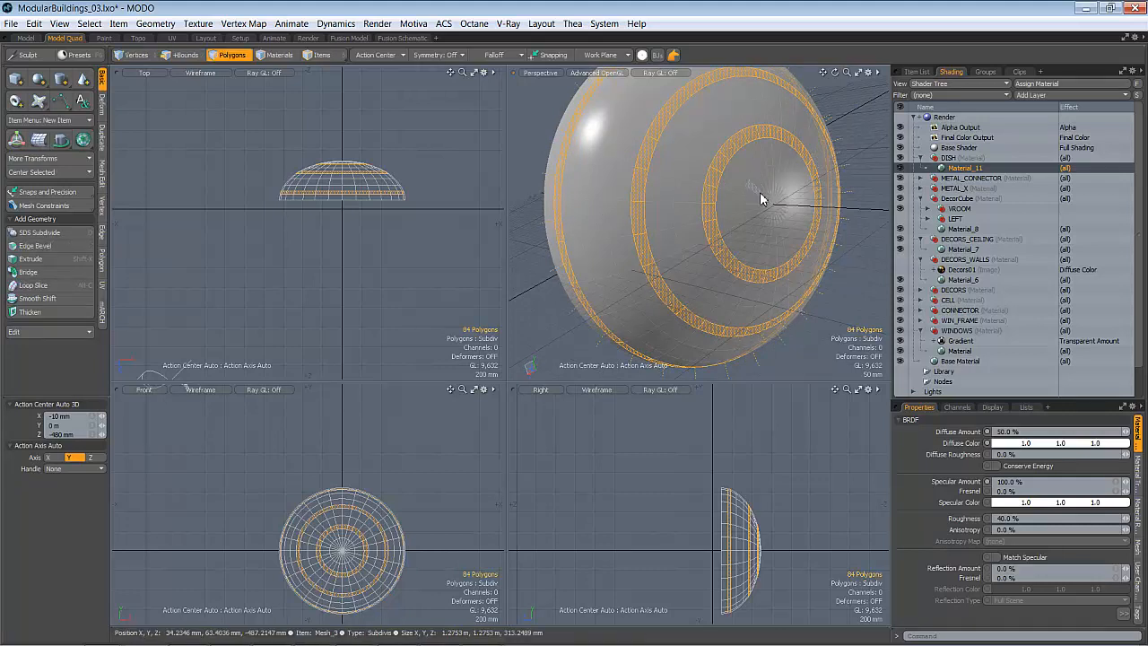
left_click_drag(725, 228, 710, 208, "alt")
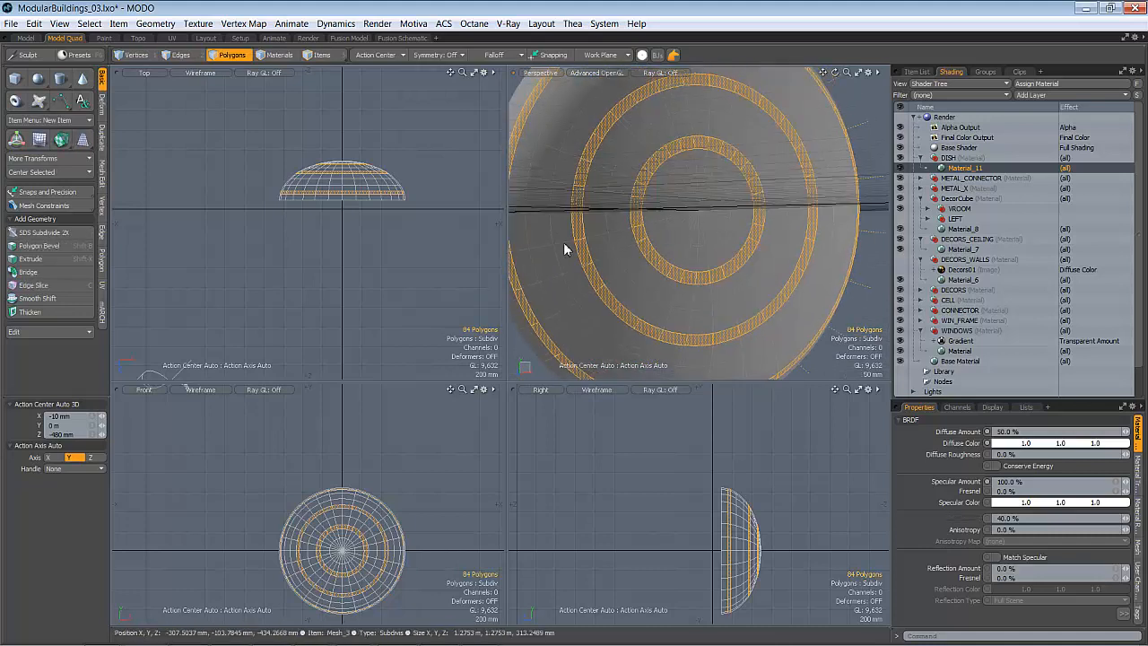
Thicken the three selected bands with a 0 m offset and 100% scale, and grow the selection by one level
left_click(67, 313)
left_click(647, 150)
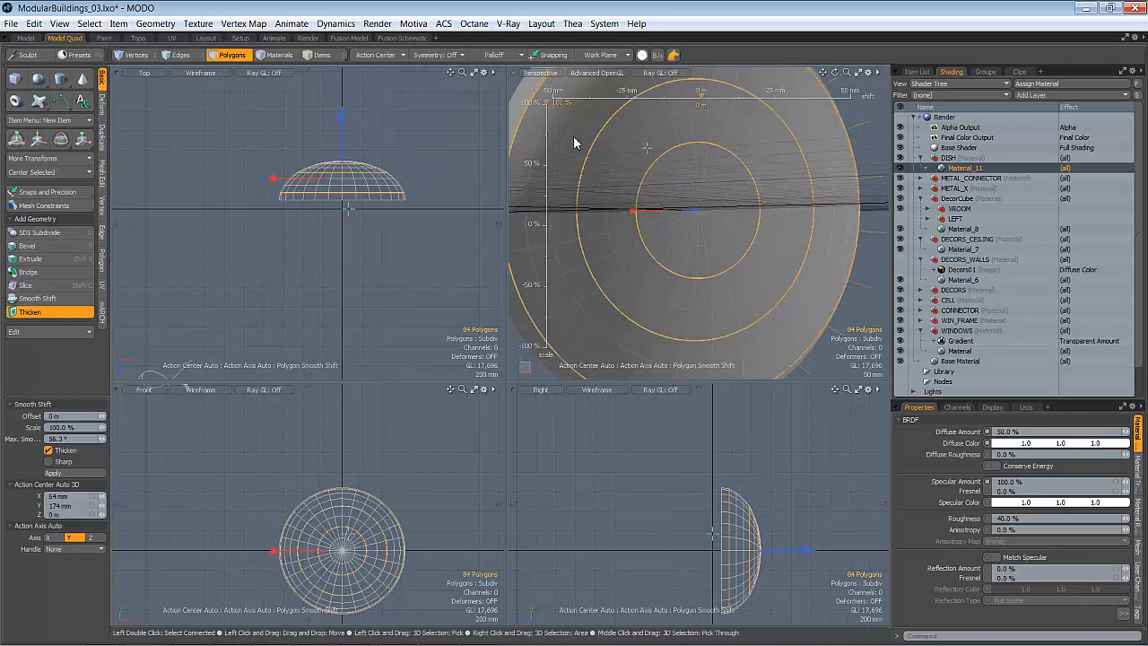
left_click_drag(695, 221, 674, 232, "alt")
key("space")
scroll(768, 217, "up", 3)
key("shift+Up")
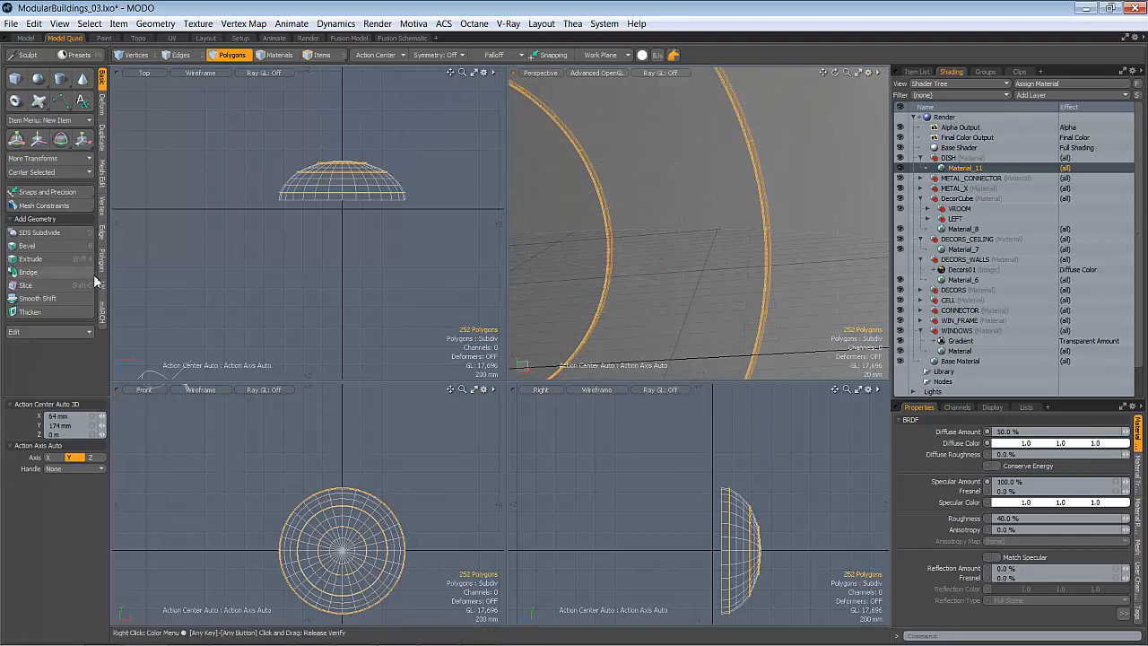
Push the selected band polygons outward along their selection normals to form raised rings on the dish
left_click(101, 120)
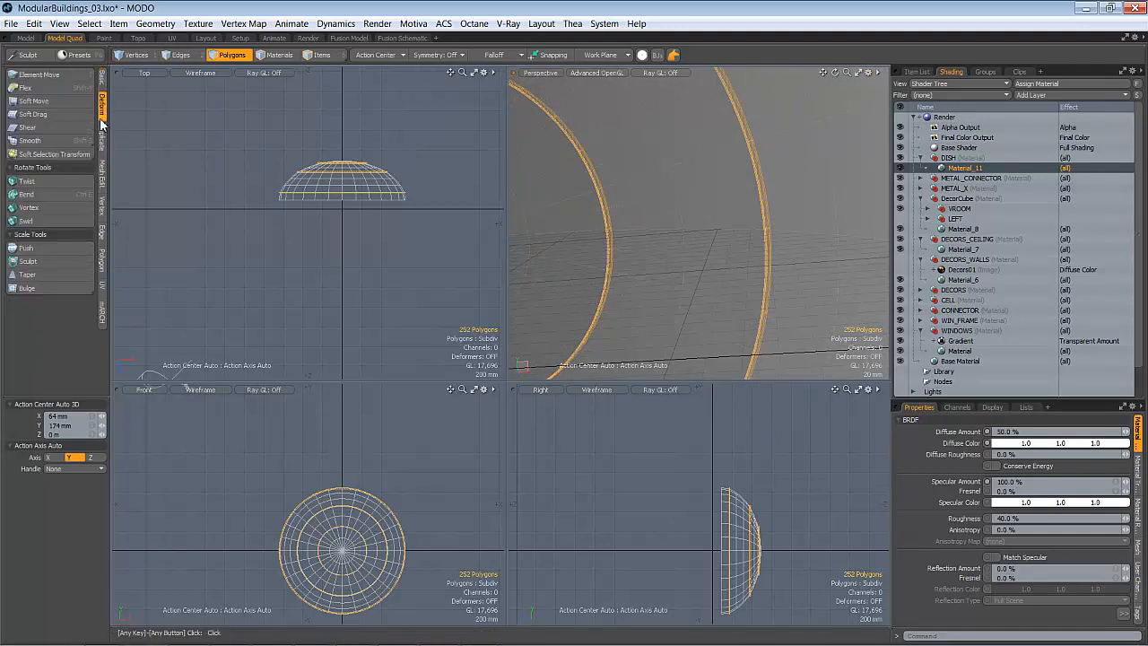
left_click(46, 249)
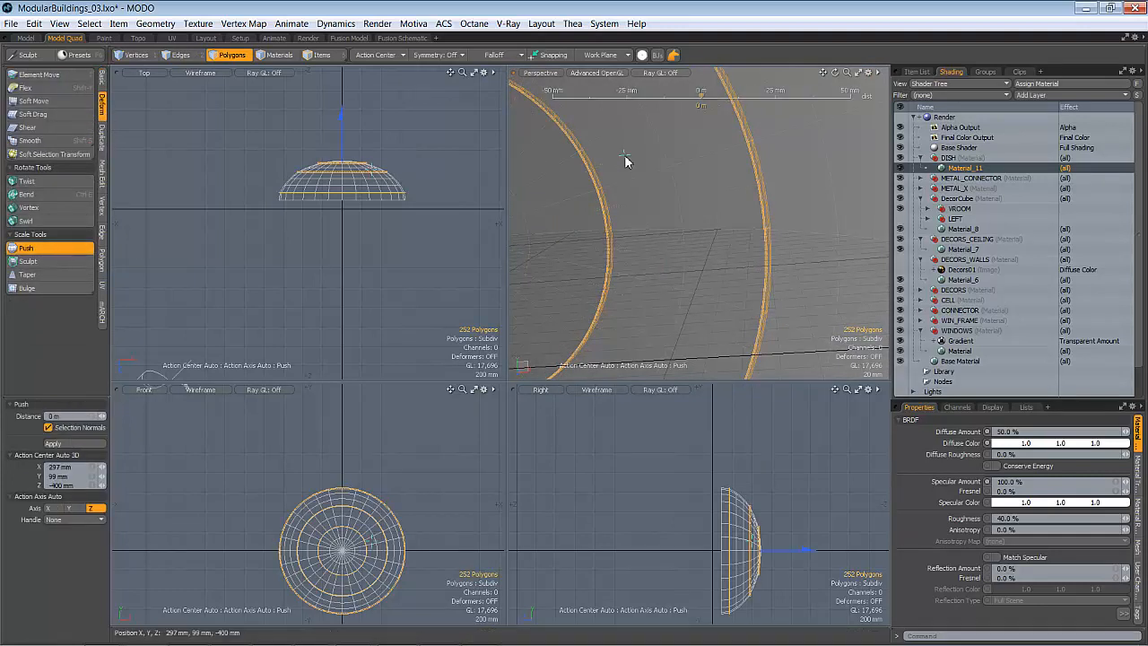
left_click_drag(628, 158, 817, 192)
key("space")
key("space")
left_click_drag(720, 246, 839, 195, "alt")
left_click(853, 148)
left_click_drag(856, 132, 725, 253, "alt")
key("space")
key("space")
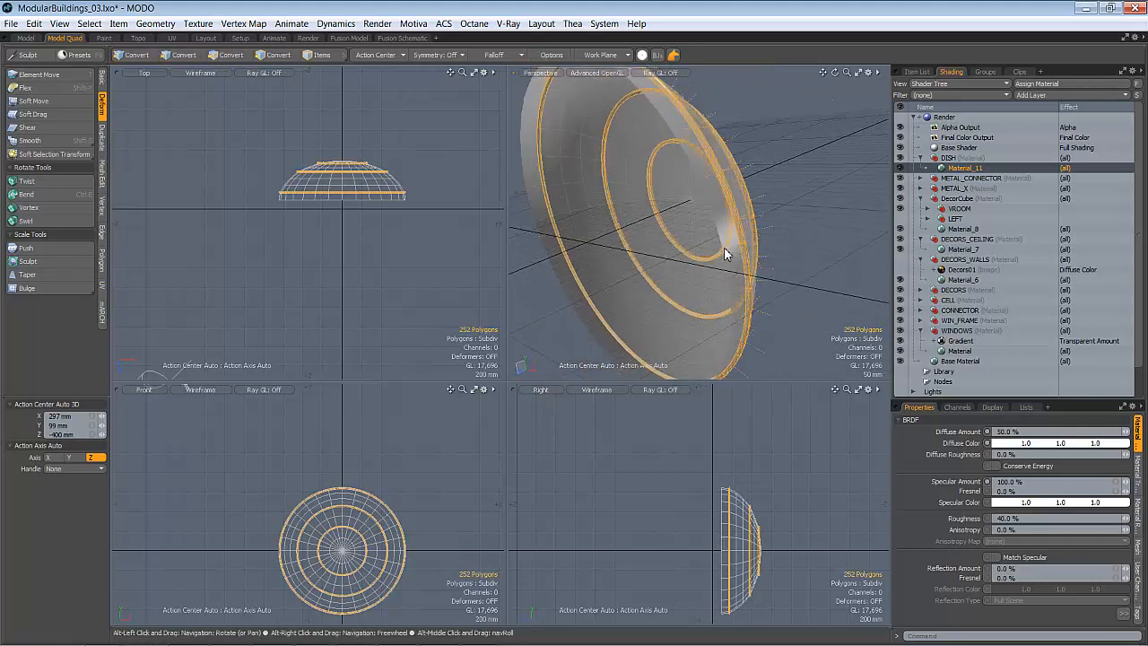
Assign a grey 0.46 DISH_METAL material with 50% diffuse and 100% specular to the rings and shrink the polygon selection by one level
key("m")
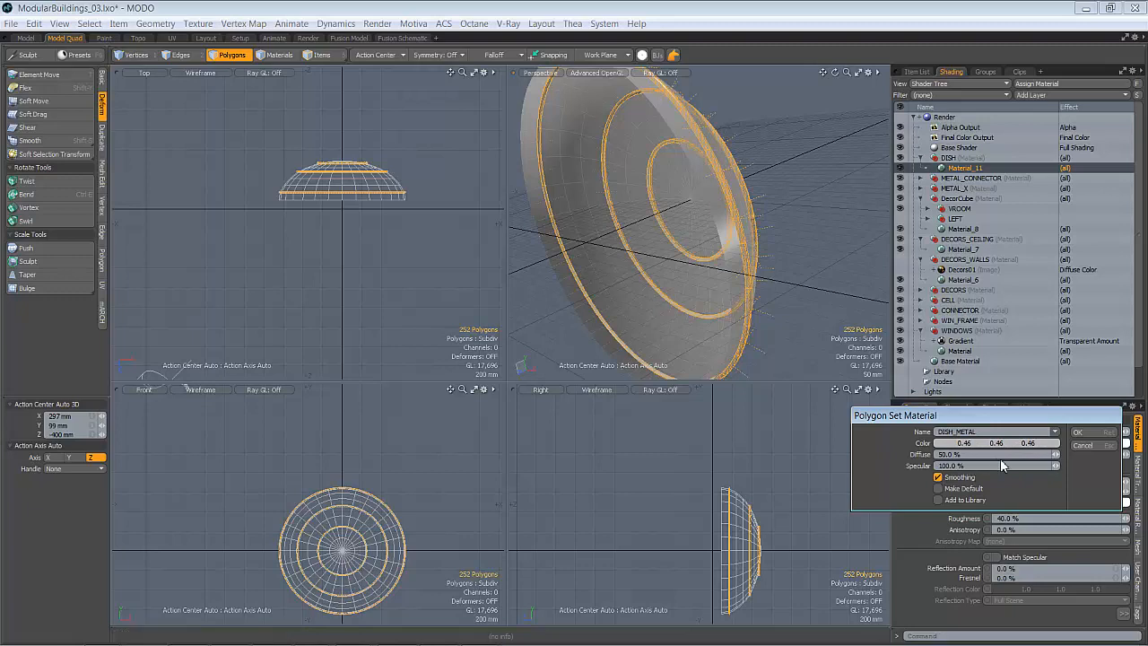
left_click(1079, 433)
key("1")
left_click_drag(630, 293, 758, 261, "alt")
key("3")
key("shift+Down")
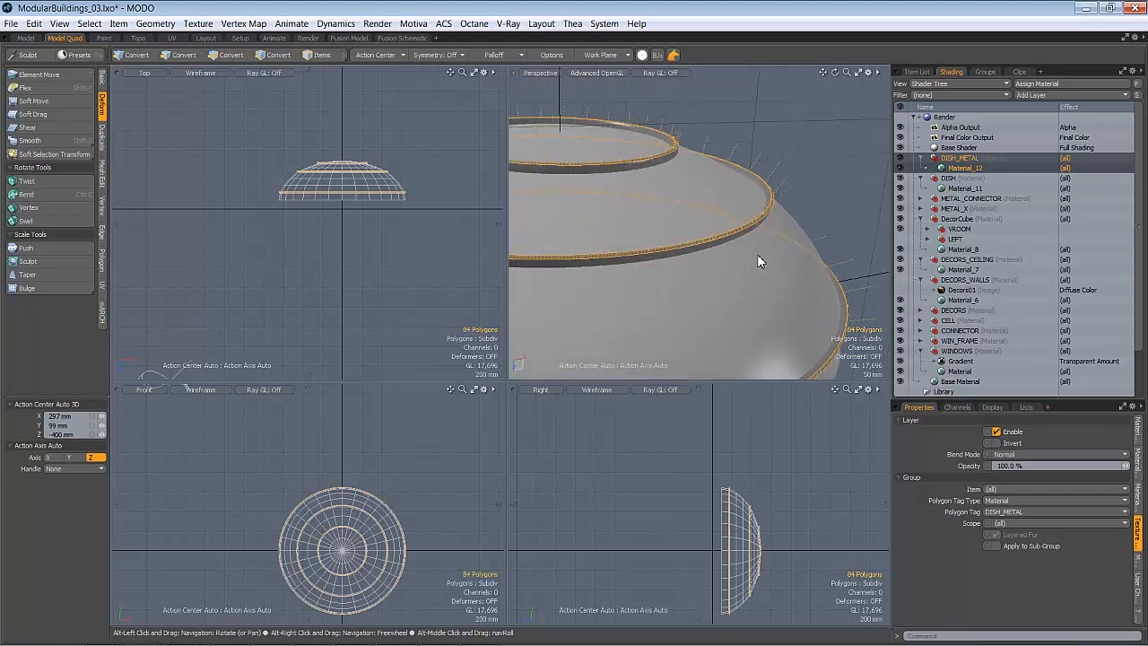
Move the selected polygons of the two upper dish rings slightly along the dish's axis
mouse_move(680, 216)
left_mouse_down("alt")
mouse_move(684, 239)
mouse_move(729, 263)
mouse_move(682, 186)
left_mouse_up("alt")
left_click_drag(389, 177, 424, 181, "ctrl+alt")
mouse_move(425, 182)
right_mouse_down("ctrl")
mouse_move(244, 192)
mouse_move(450, 189)
right_mouse_up("ctrl")
left_click_drag(360, 146, 460, 123, "ctrl+alt")
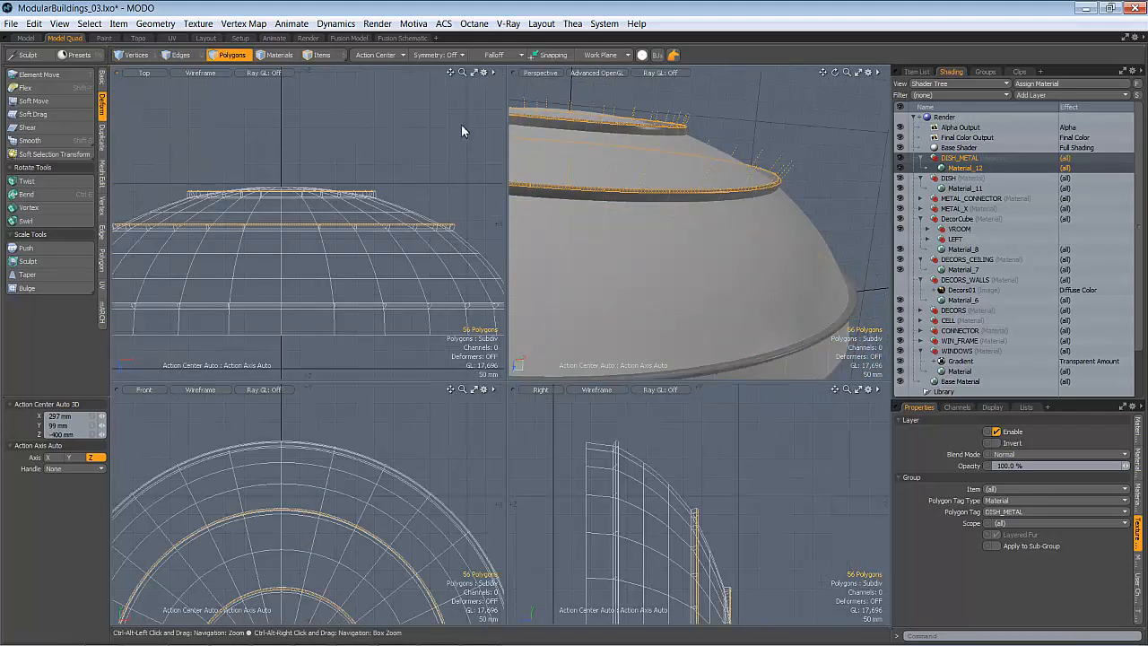
key("y")
left_click_drag(282, 228, 284, 233)
left_click_drag(693, 258, 781, 200, "alt")
key("space")
Select the inner-side polygon loops of the innermost and middle rings and reassign their polygon material
left_click(788, 215)
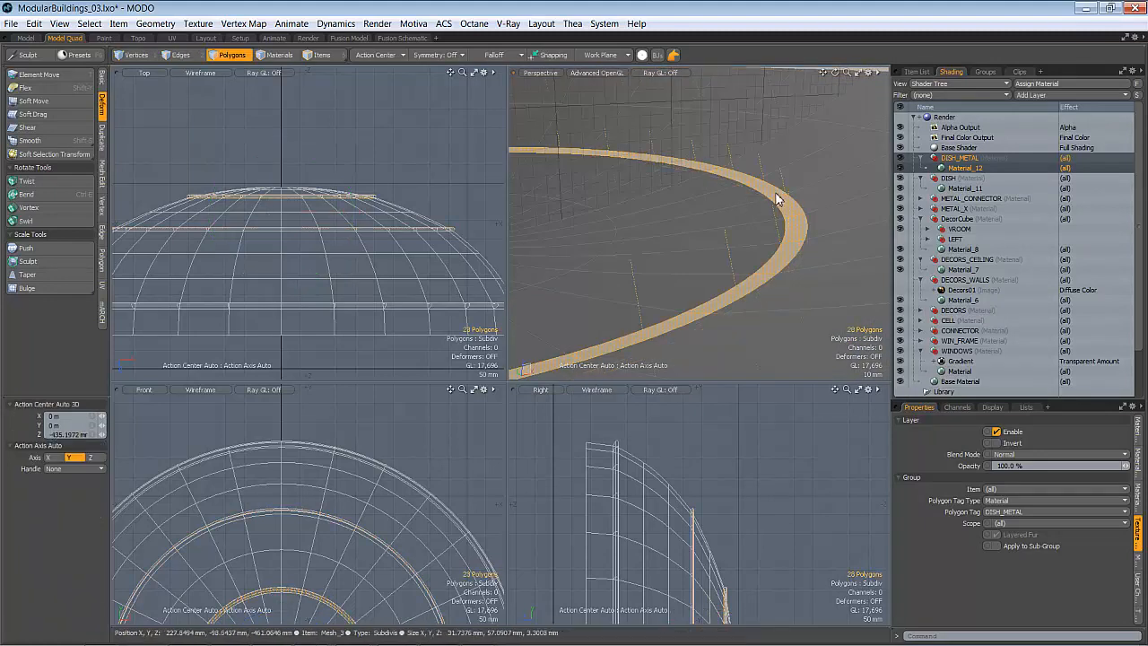
key("m")
left_click(1113, 432)
left_click(735, 450)
left_click_drag(736, 242, 830, 186, "alt")
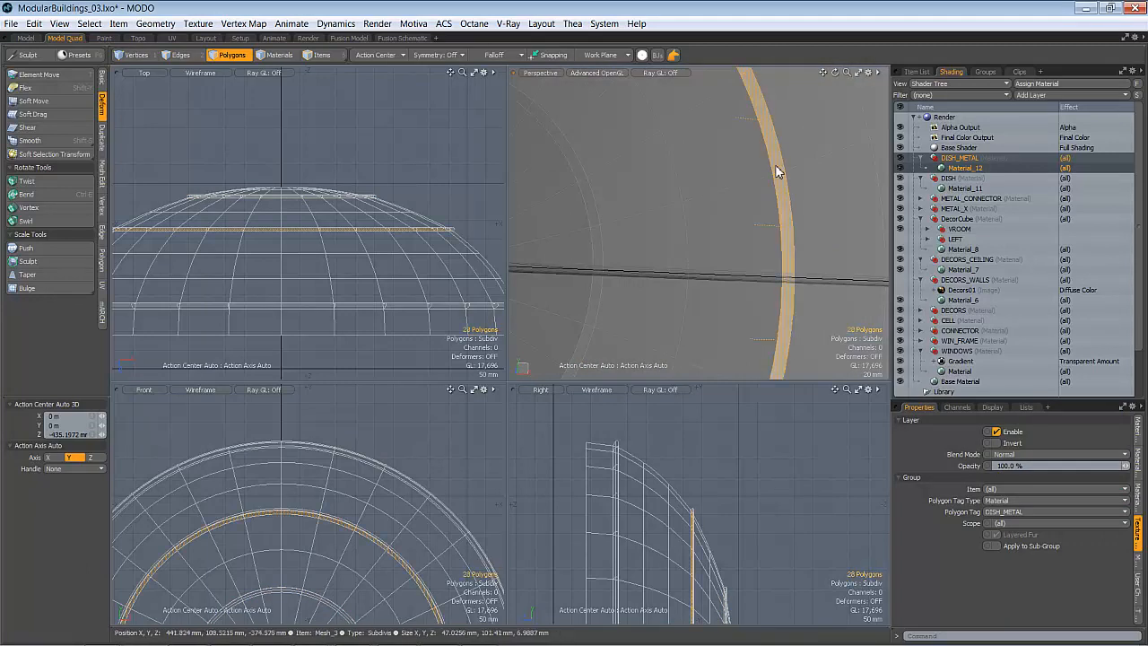
left_click_drag(792, 256, 876, 192, "ctrl+alt")
Select the full polygon loop around the outermost ring's raised face
left_click(807, 102)
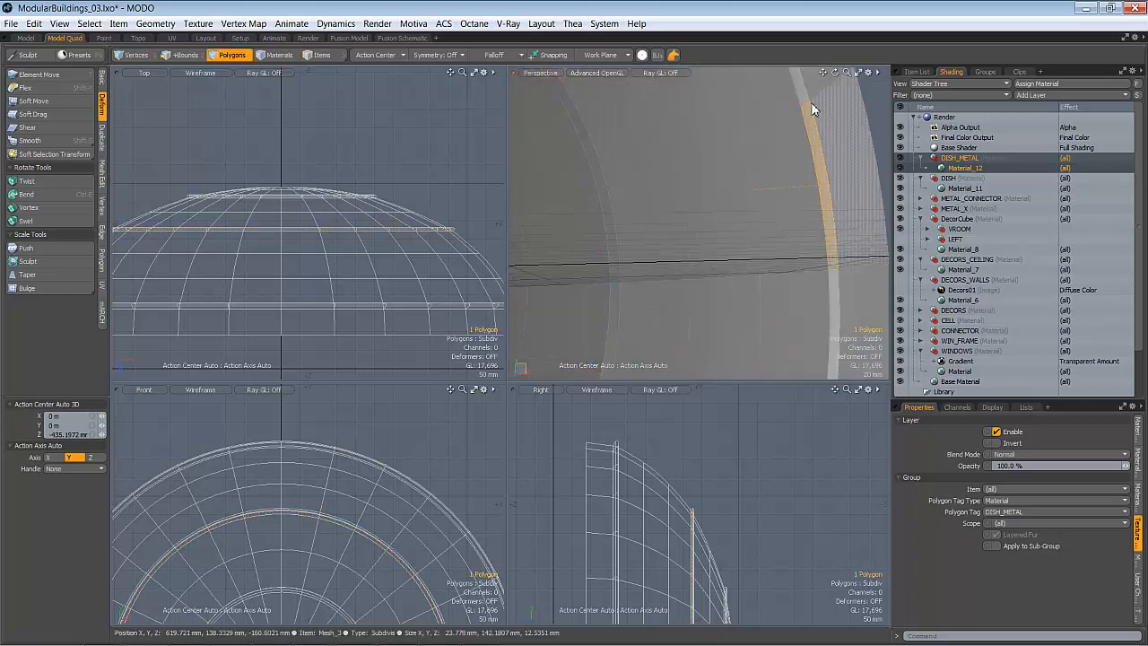
key("l")
left_click_drag(810, 197, 634, 257, "alt")
left_click(817, 233)
left_click_drag(817, 233, 628, 178, "alt")
left_click(628, 178)
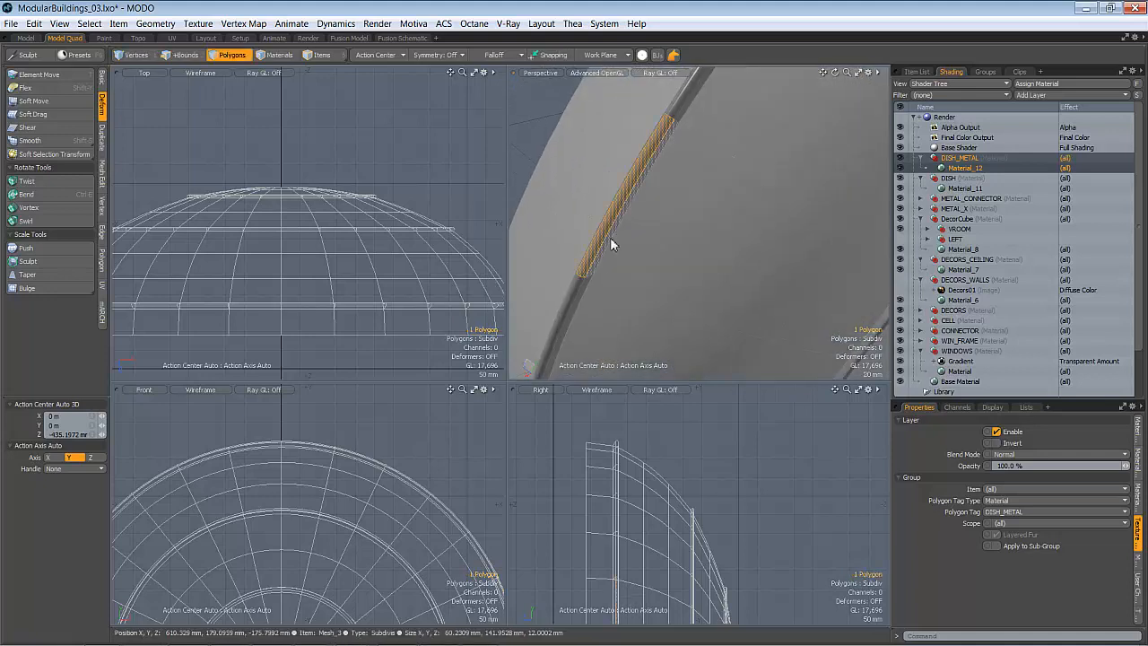
key("l")
mouse_move(573, 285)
left_mouse_down("alt")
mouse_move(691, 210)
mouse_move(661, 297)
mouse_move(756, 200)
mouse_move(637, 260)
mouse_move(661, 296)
mouse_move(690, 260)
mouse_move(625, 295)
mouse_move(649, 249)
mouse_move(625, 238)
mouse_move(633, 259)
mouse_move(691, 248)
mouse_move(706, 260)
mouse_move(574, 285)
left_mouse_up("alt")
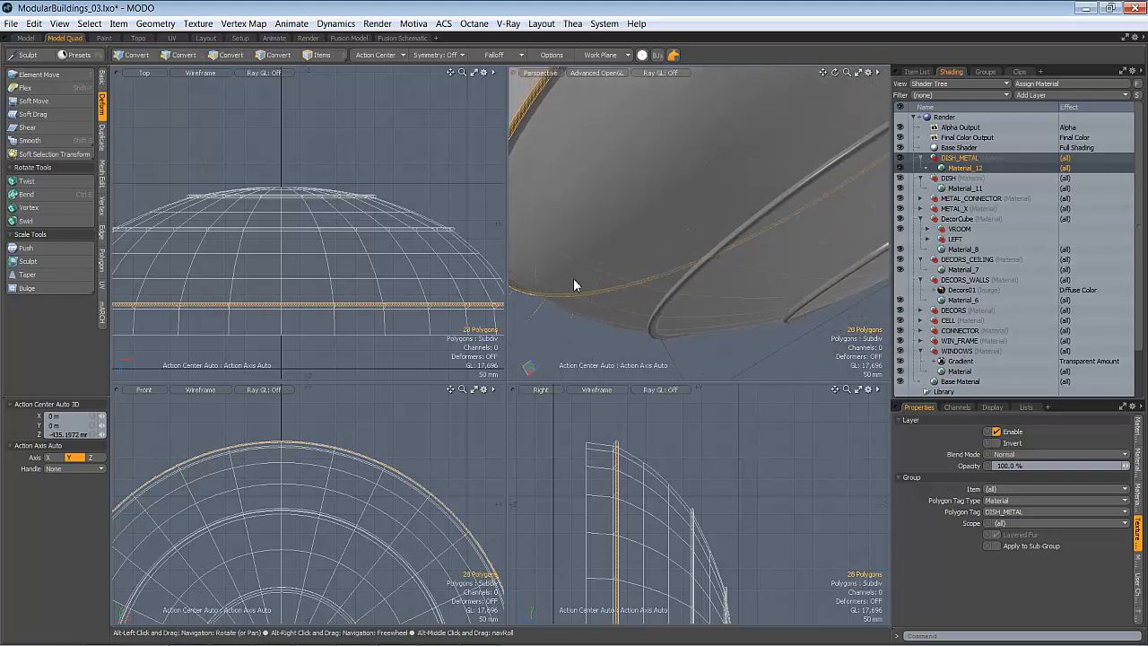
Scale the outermost ring's selected polygon loop to 98% in X and Y
key("y")
scroll(360, 451, "down", 2)
left_click_drag(362, 457, 405, 377, "alt+shift")
left_click_drag(633, 217, 674, 267, "alt")
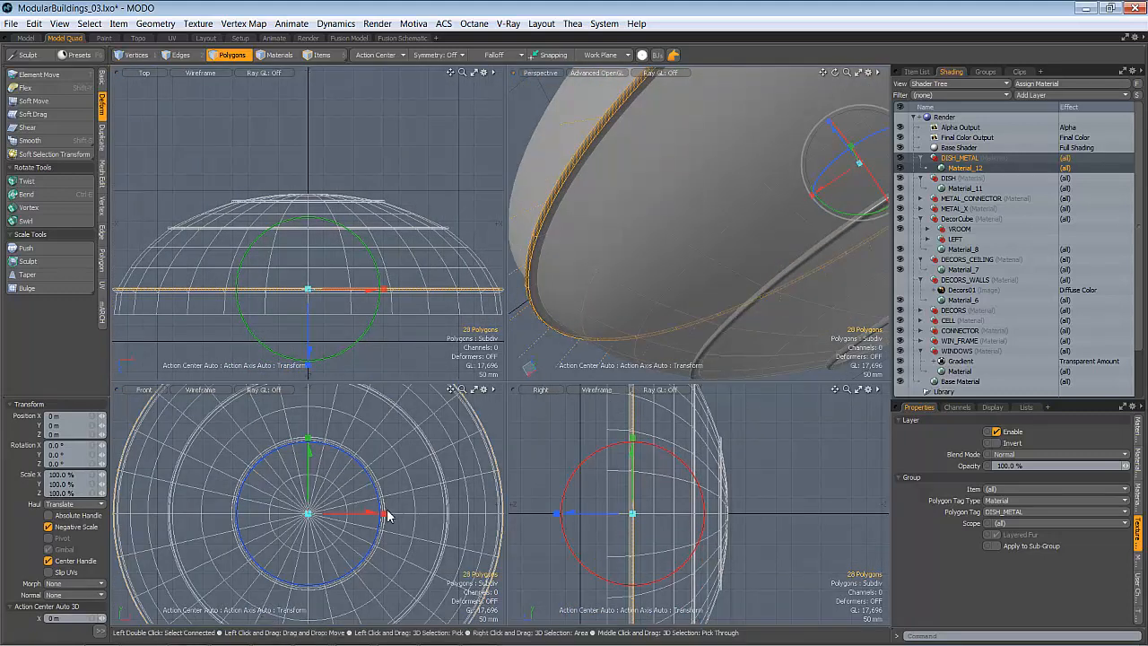
left_click_drag(383, 518, 381, 518)
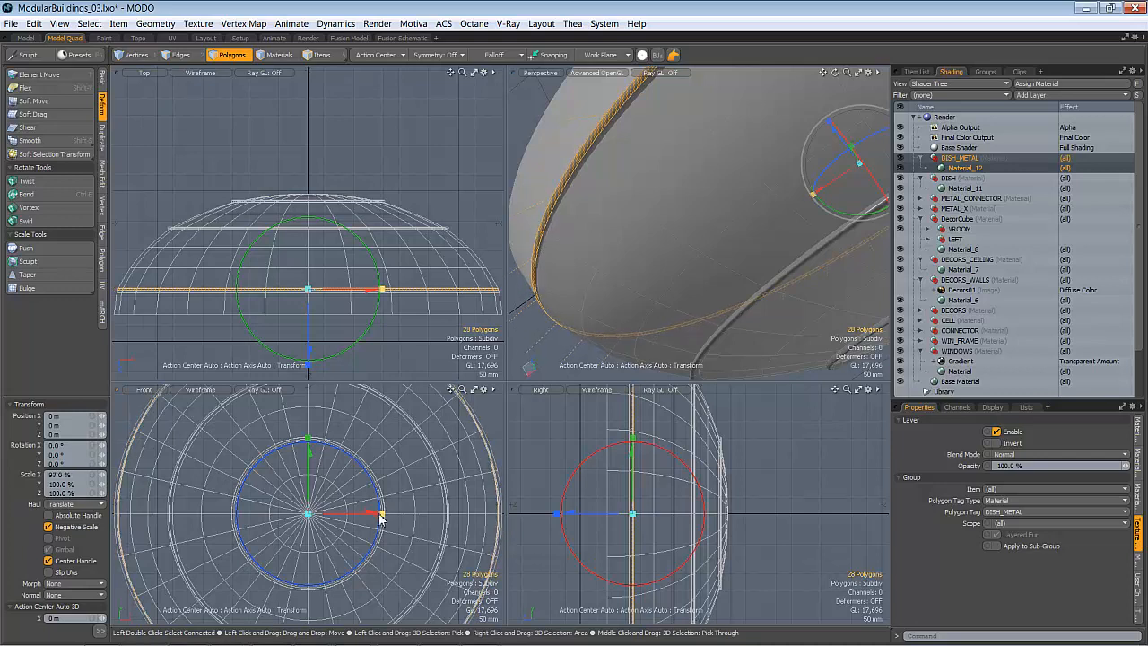
left_click_drag(549, 321, 635, 246, "alt")
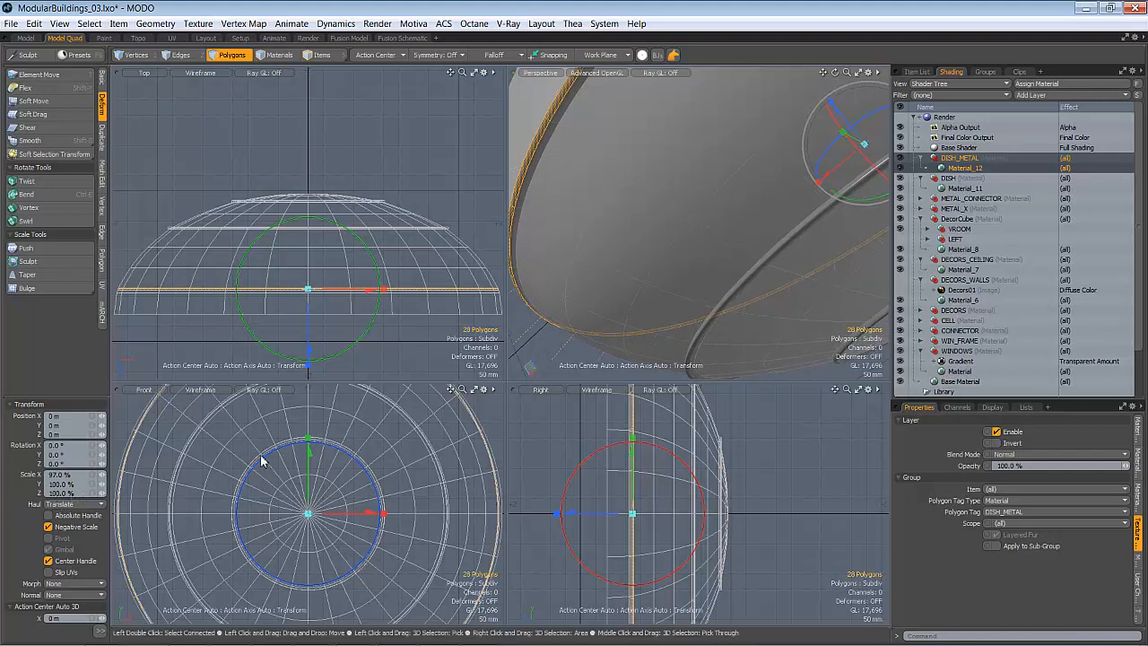
left_click_drag(310, 442, 311, 448)
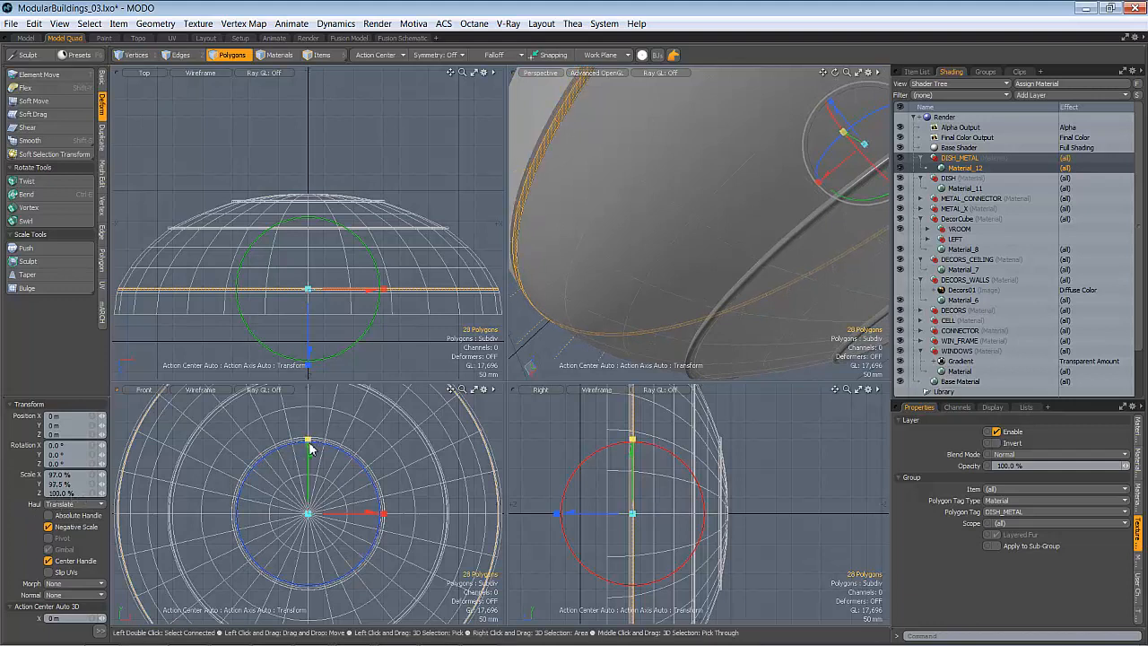
left_click_drag(637, 252, 633, 120, "alt")
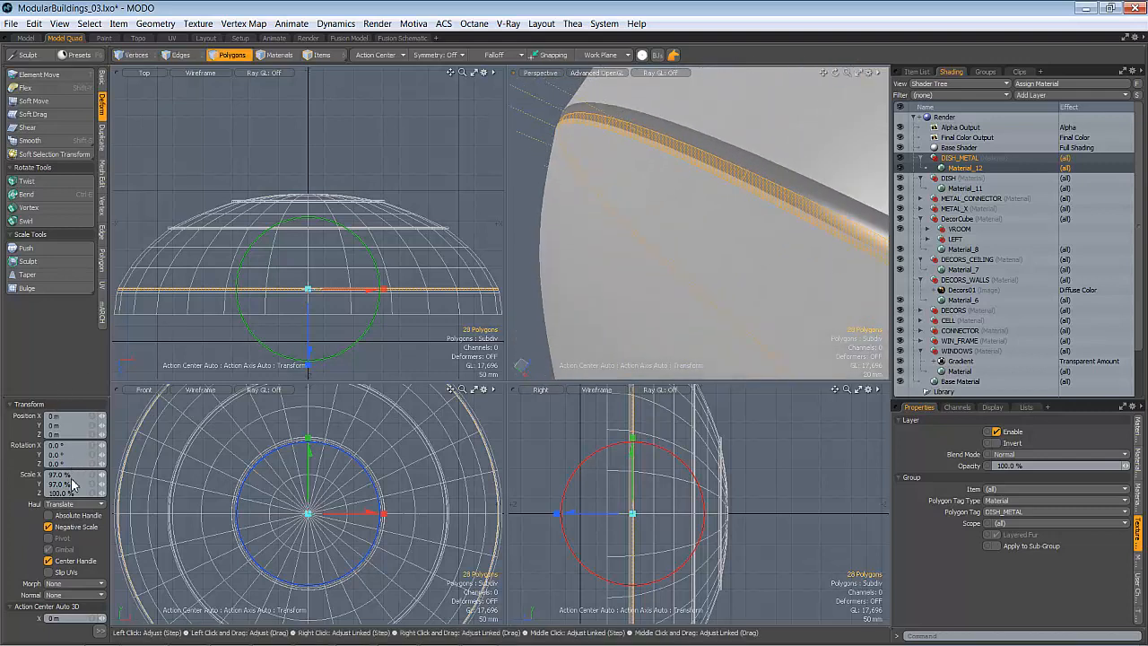
left_click_drag(64, 479, 1, 495)
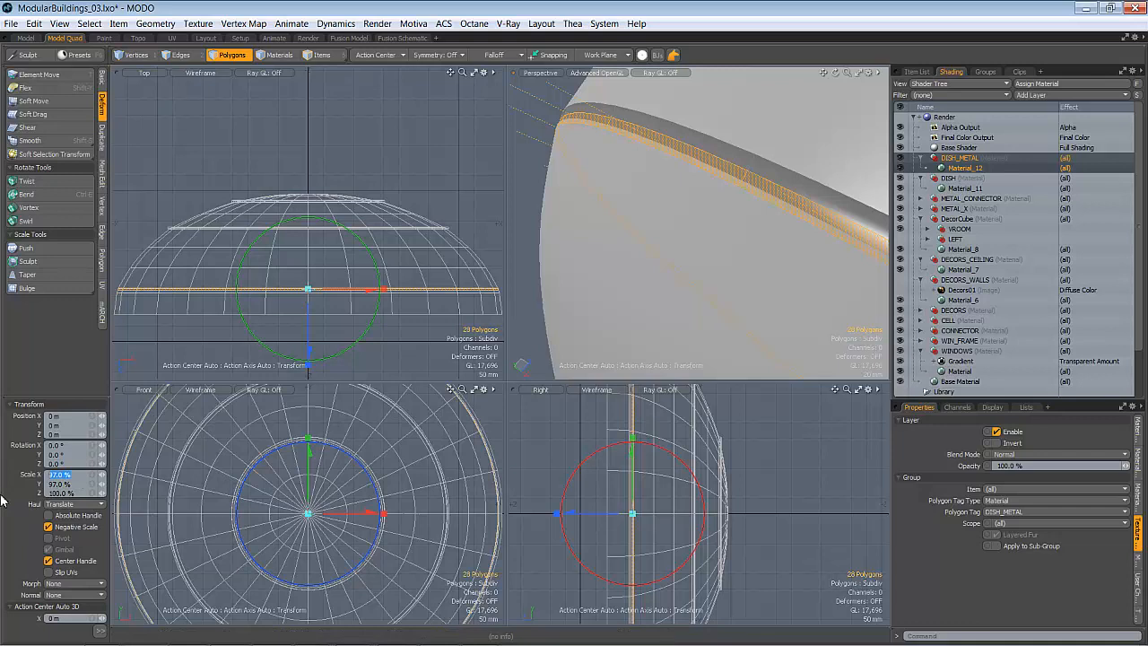
type("98")
key("Tab")
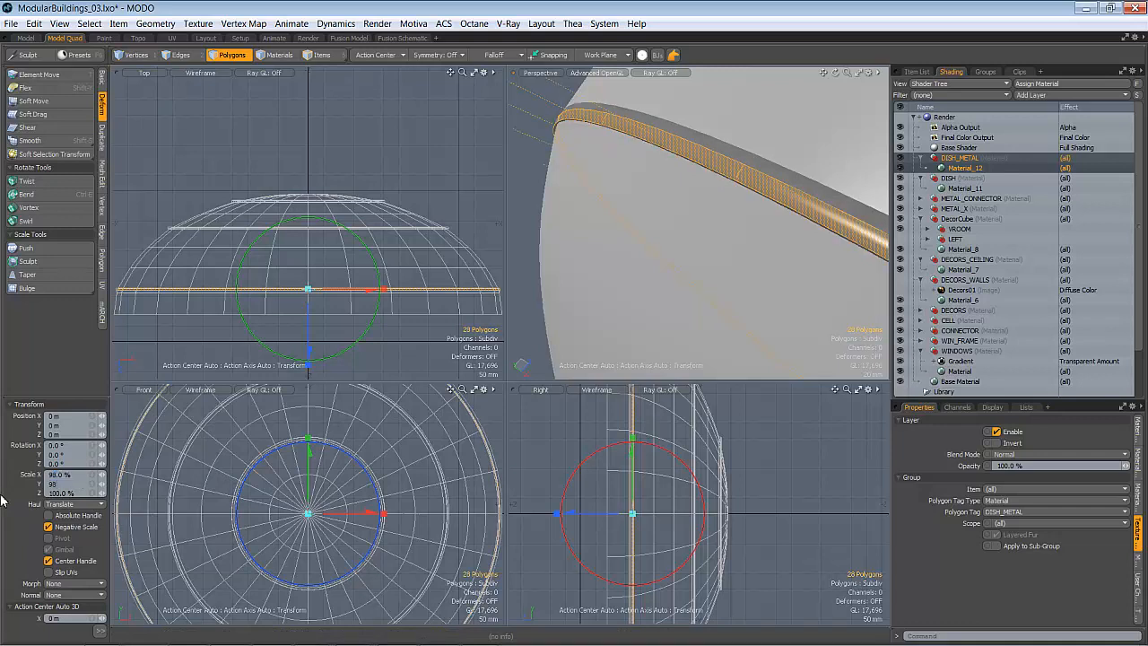
left_click_drag(717, 187, 687, 208, "alt")
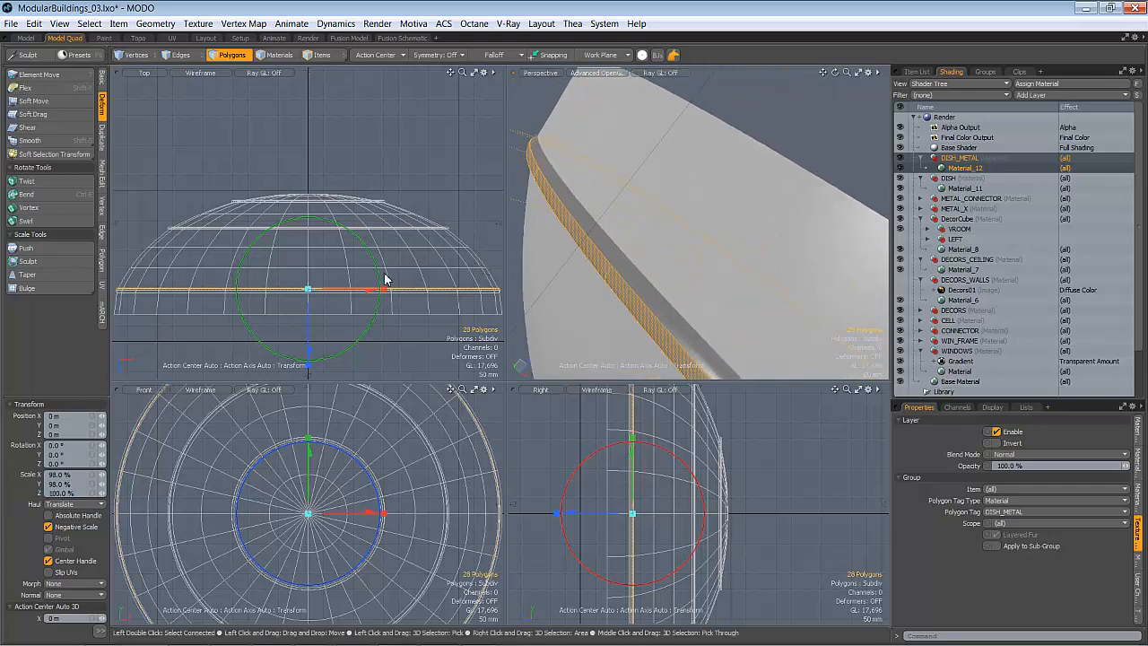
Shift the outermost ring's polygon loop slightly along Z to seat it against the dish surface
left_click_drag(308, 327, 308, 329)
mouse_move(617, 193)
left_mouse_down("alt")
mouse_move(617, 176)
mouse_move(682, 191)
mouse_move(628, 198)
left_mouse_up("alt")
left_click_drag(287, 311, 441, 236, "ctrl+alt")
left_click_drag(355, 298, 356, 296)
left_click_drag(690, 164, 601, 228, "alt")
Scale the middle ring's polygon loop to 98.5% in X and Y
key("space")
key("1")
scroll(746, 176, "up", 5)
key("space")
key("space")
key("w")
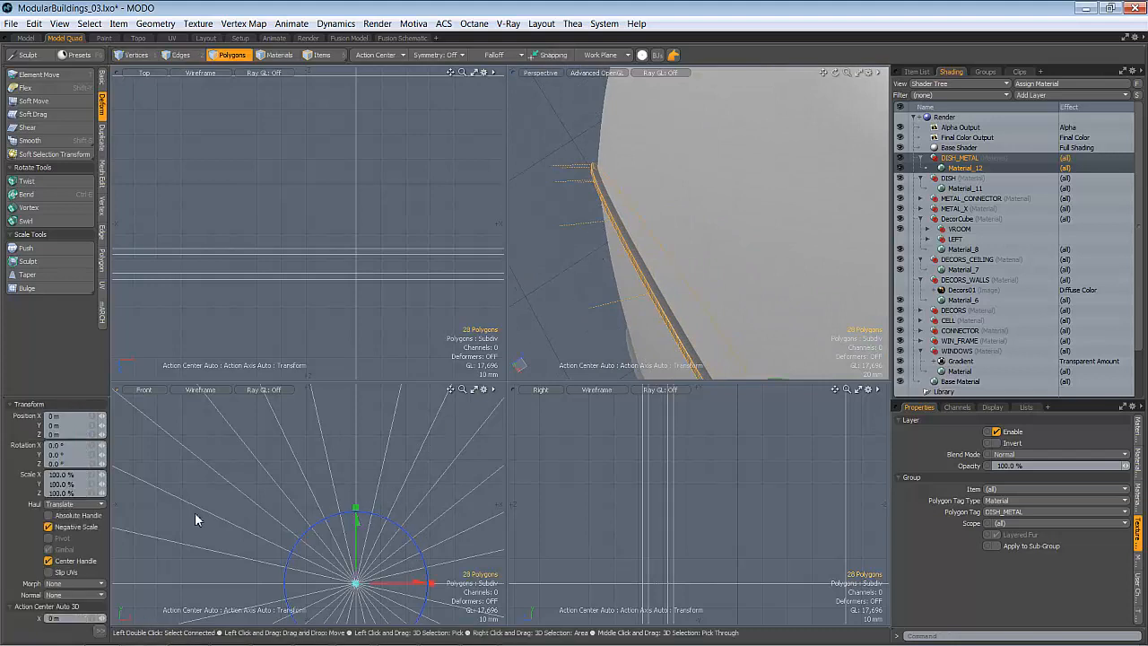
left_click(78, 476)
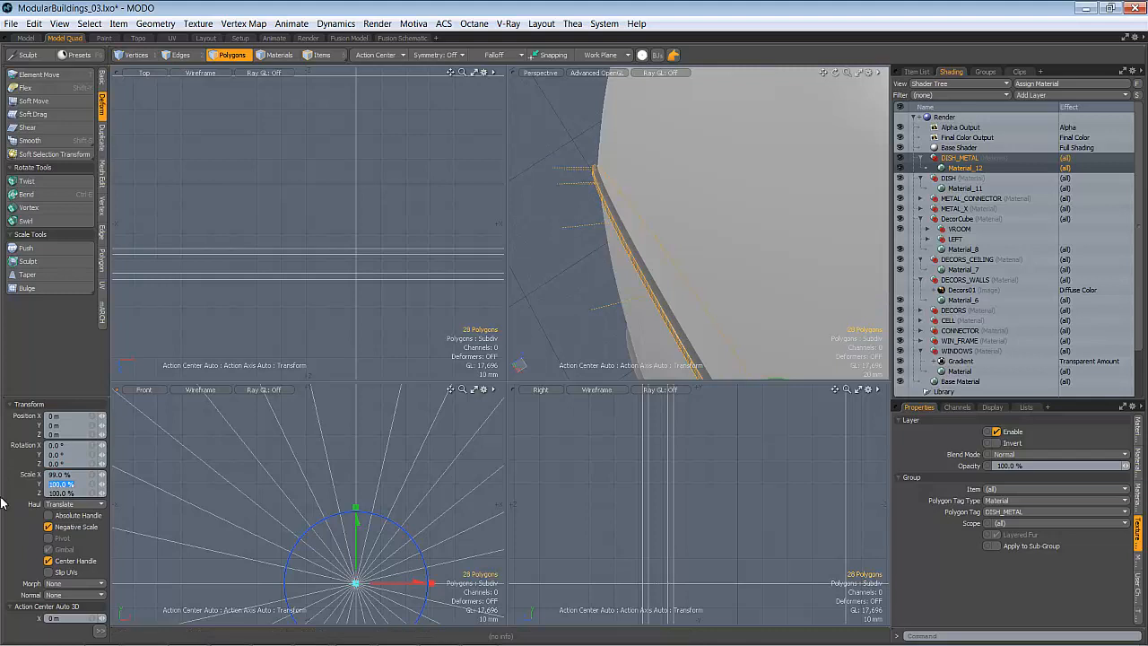
left_click_drag(574, 242, 763, 229, "alt")
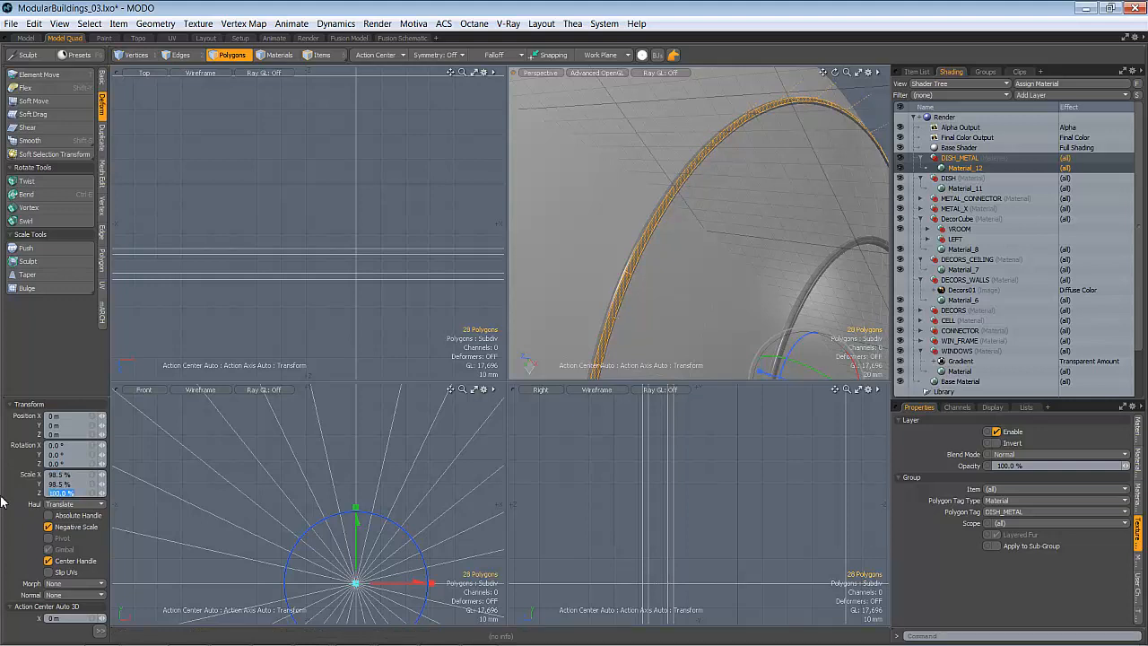
left_click_drag(756, 197, 689, 213, "alt")
left_click_drag(779, 179, 724, 221, "alt")
Select the innermost ring's polygon loop and scale it inward, with Scale X at 99%
key("space")
key("space")
key("3")
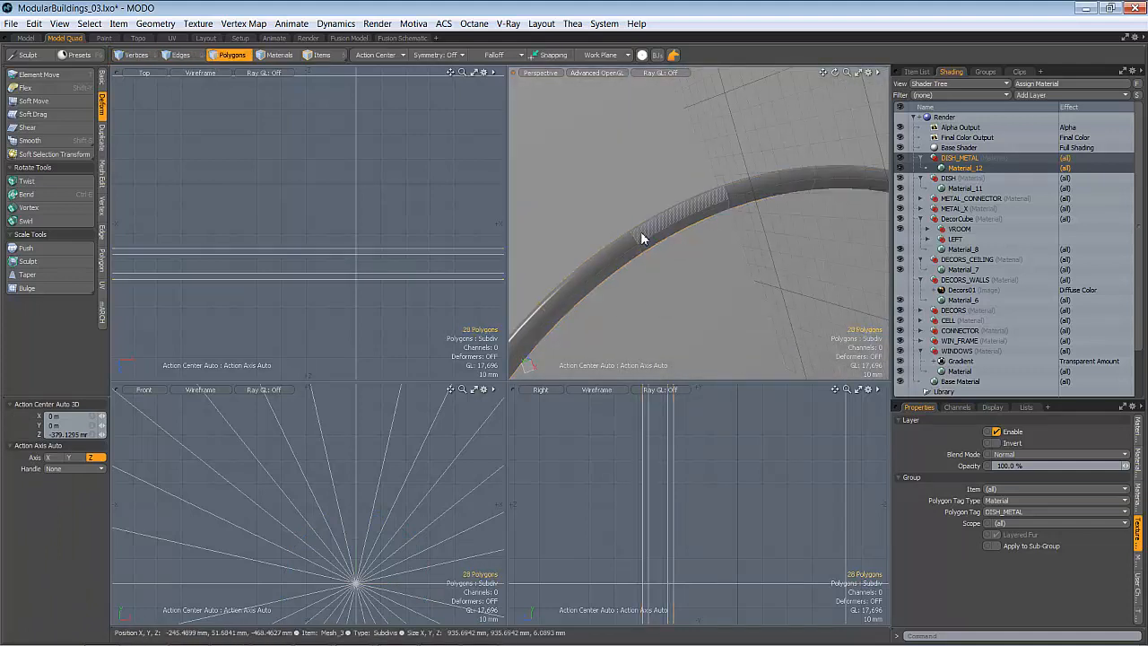
double_click(625, 243)
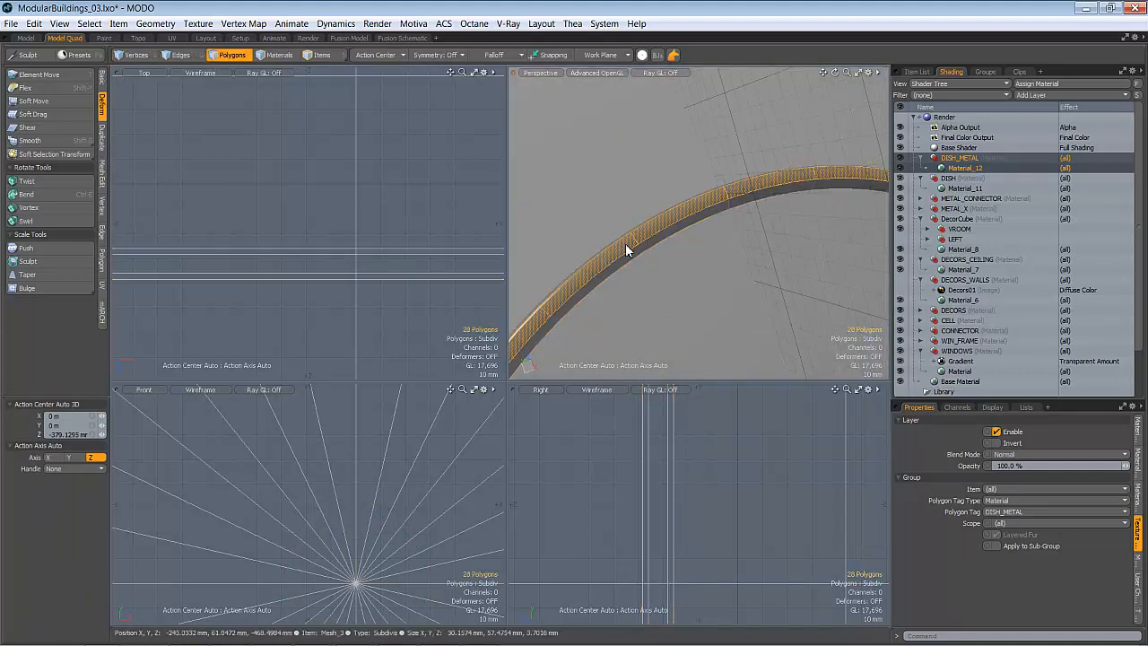
key("y")
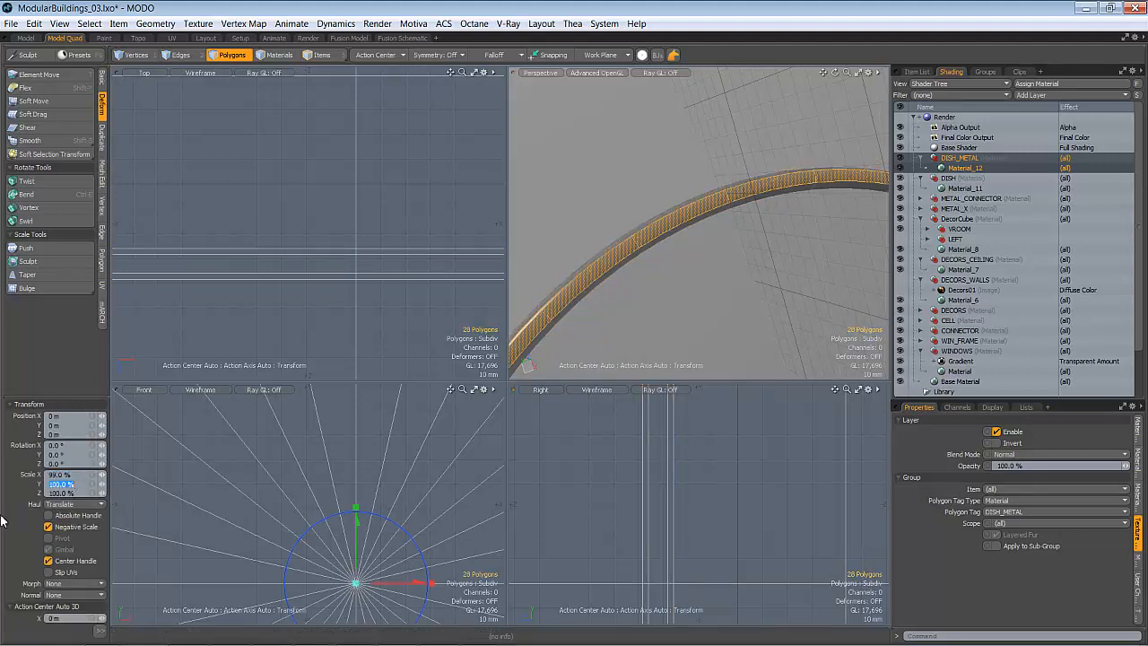
left_click_drag(632, 212, 725, 255, "ctrl+alt")
key("space")
key("space")
Select the circle of polygons at the centre of the dish's crown
mouse_move(725, 256)
left_mouse_down("ctrl+alt")
mouse_move(634, 269)
mouse_move(712, 286)
mouse_move(719, 269)
mouse_move(696, 266)
mouse_move(766, 254)
mouse_move(696, 253)
mouse_move(789, 260)
mouse_move(641, 282)
mouse_move(704, 254)
mouse_move(707, 230)
mouse_move(727, 238)
left_mouse_up("ctrl+alt")
key("2")
key("3")
left_click_drag(741, 248, 847, 205, "ctrl+alt")
left_click_drag(409, 272, 325, 274, "ctrl+alt")
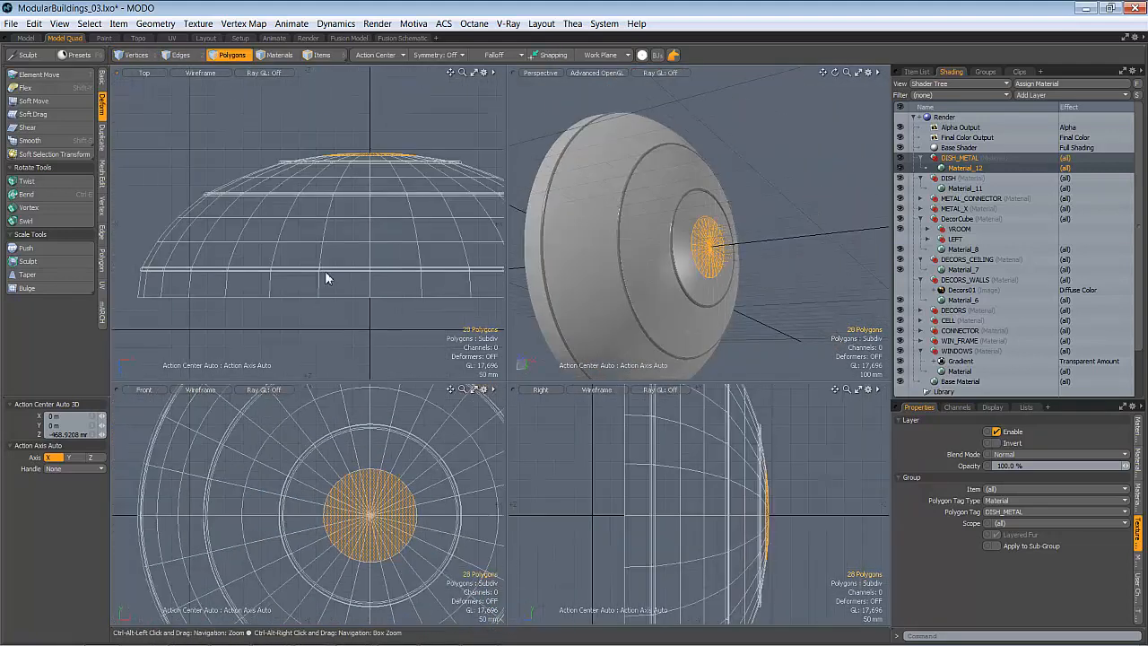
left_click_drag(743, 174, 711, 240, "alt")
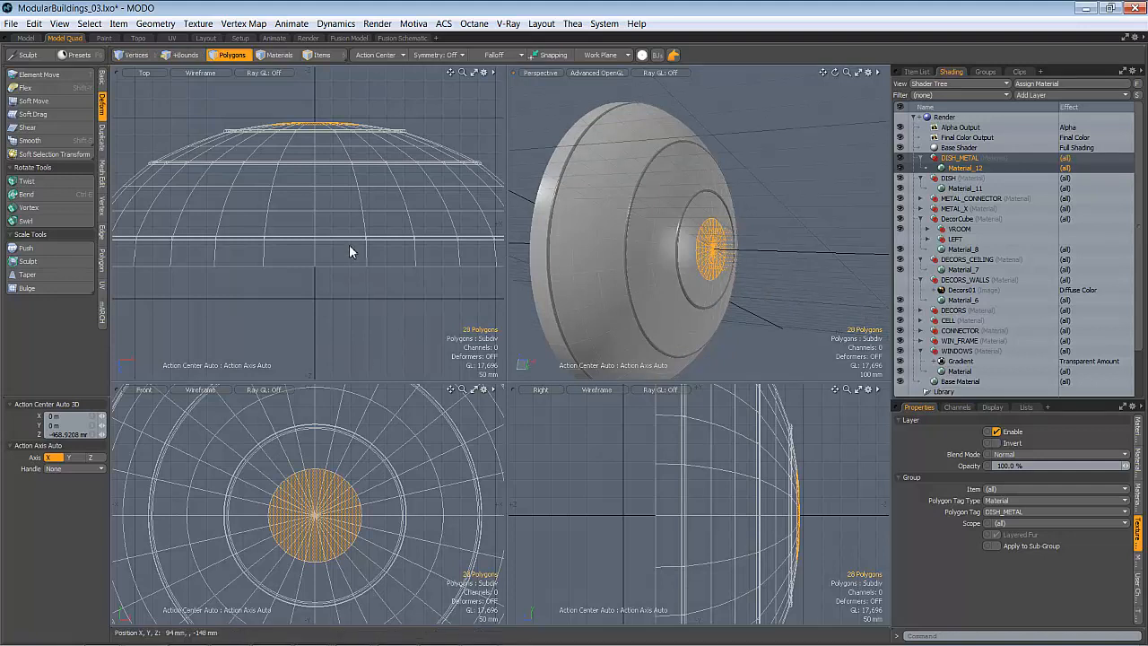
Extrude the central polygons in place with a 0 m extent, undoing a 96 mm pull along Z
key("shift+x")
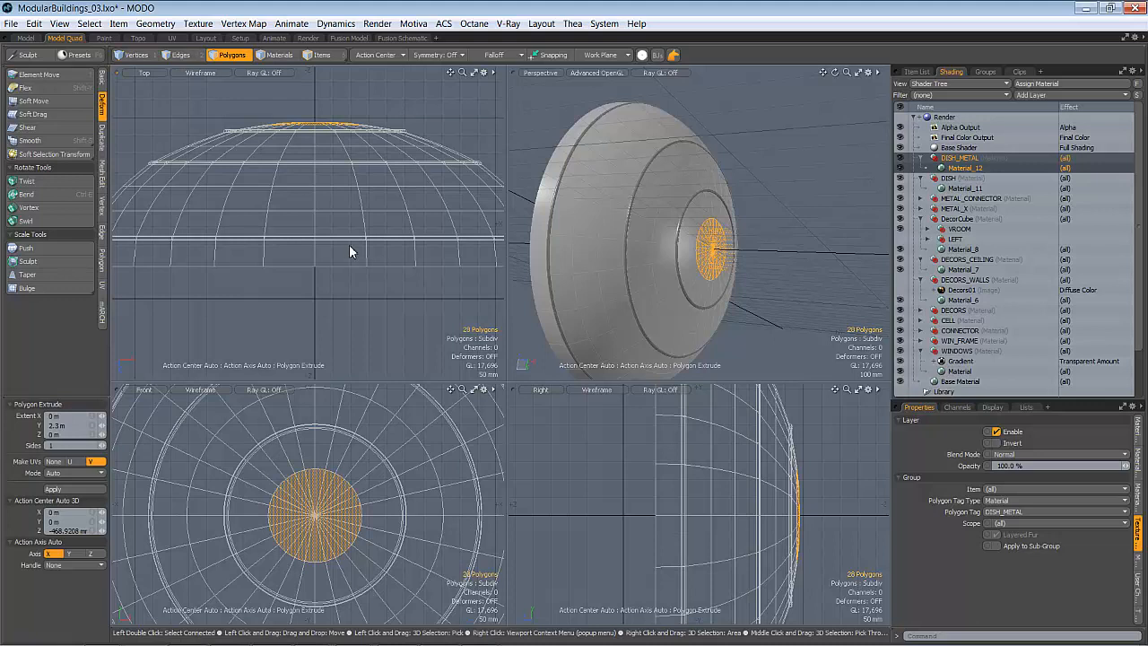
left_click(313, 198)
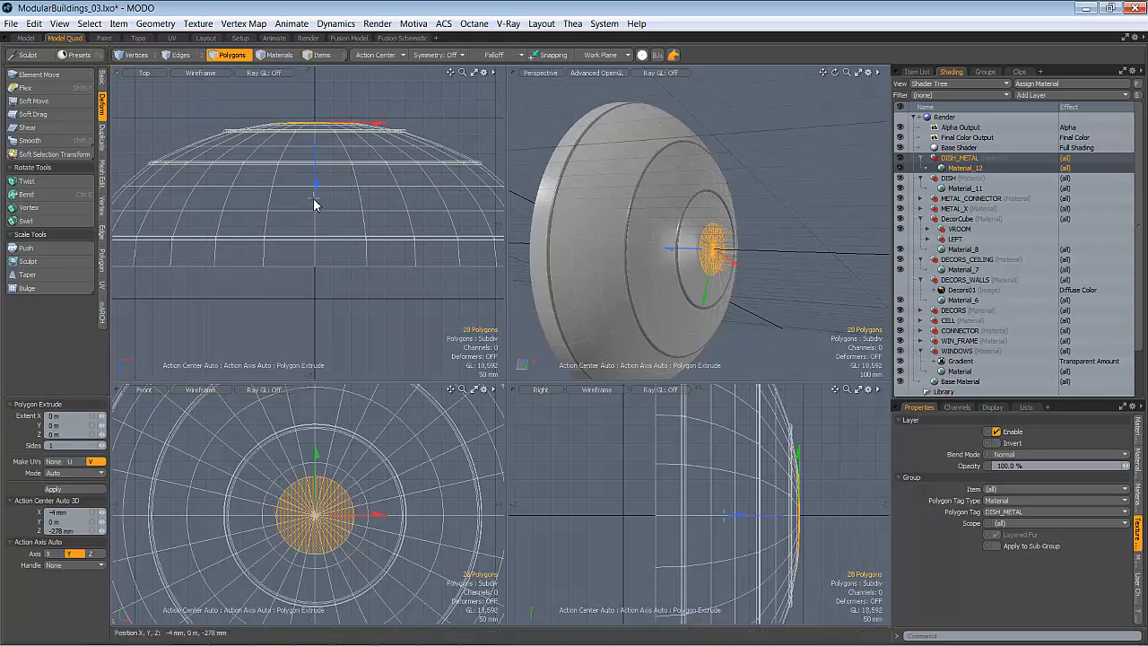
left_click_drag(315, 183, 321, 221)
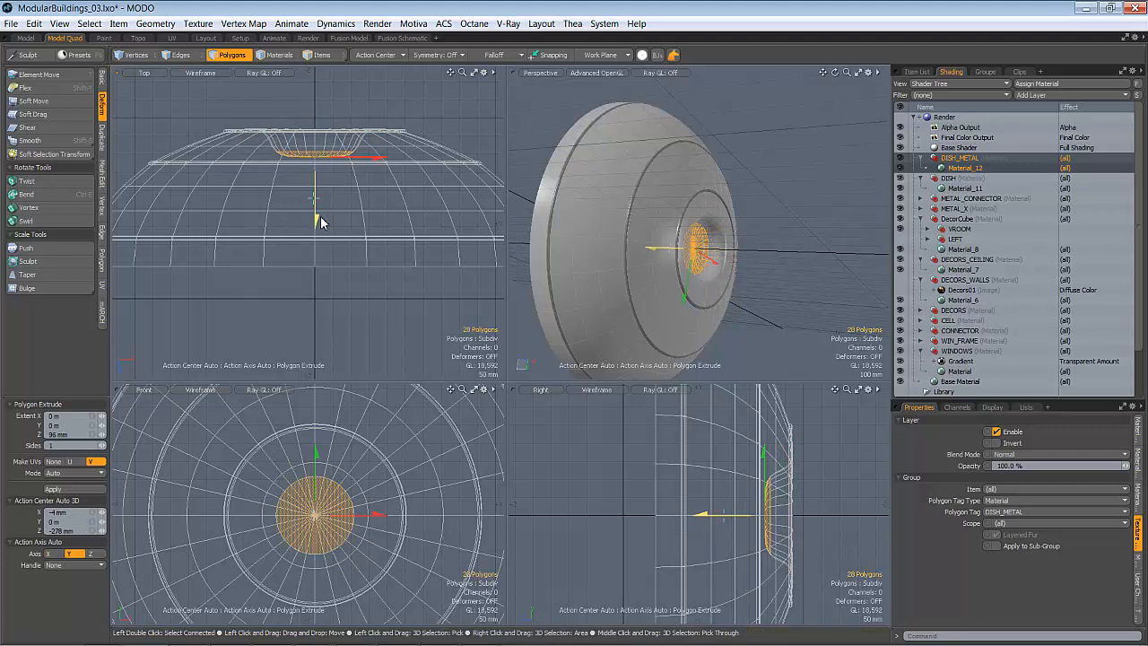
left_click_drag(715, 134, 657, 218, "alt")
key("ctrl+z")
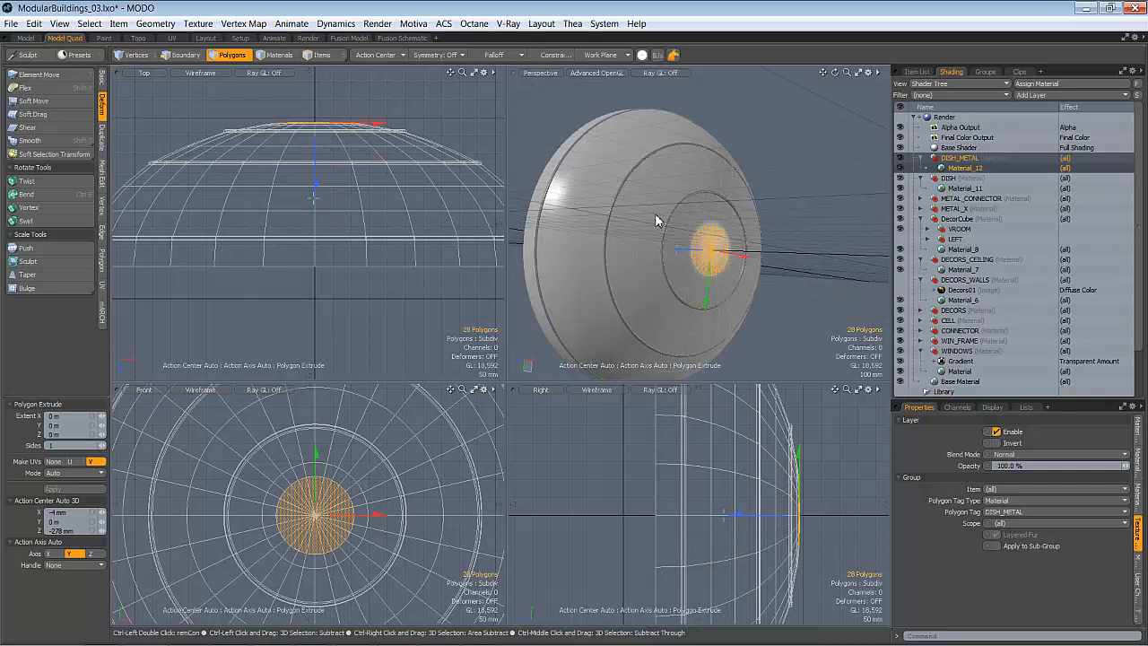
Extrude the dish's central polygons again by 160 mm along Z into the dish
key("space")
key("shift+x")
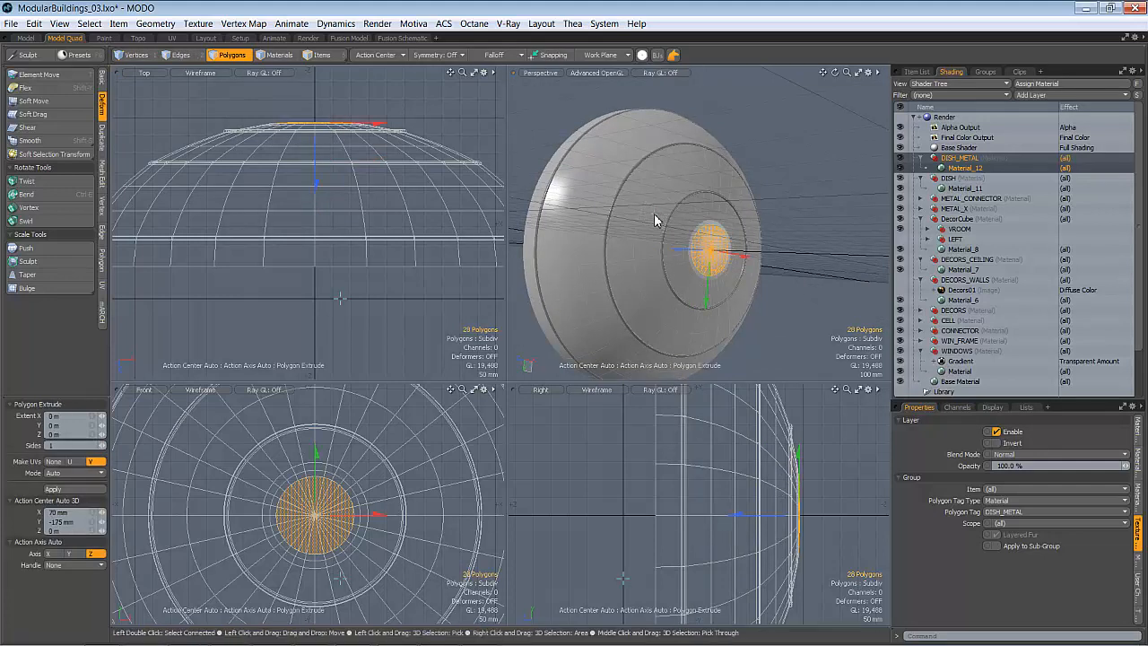
left_click_drag(704, 246, 702, 245)
left_click_drag(728, 237, 600, 281, "alt")
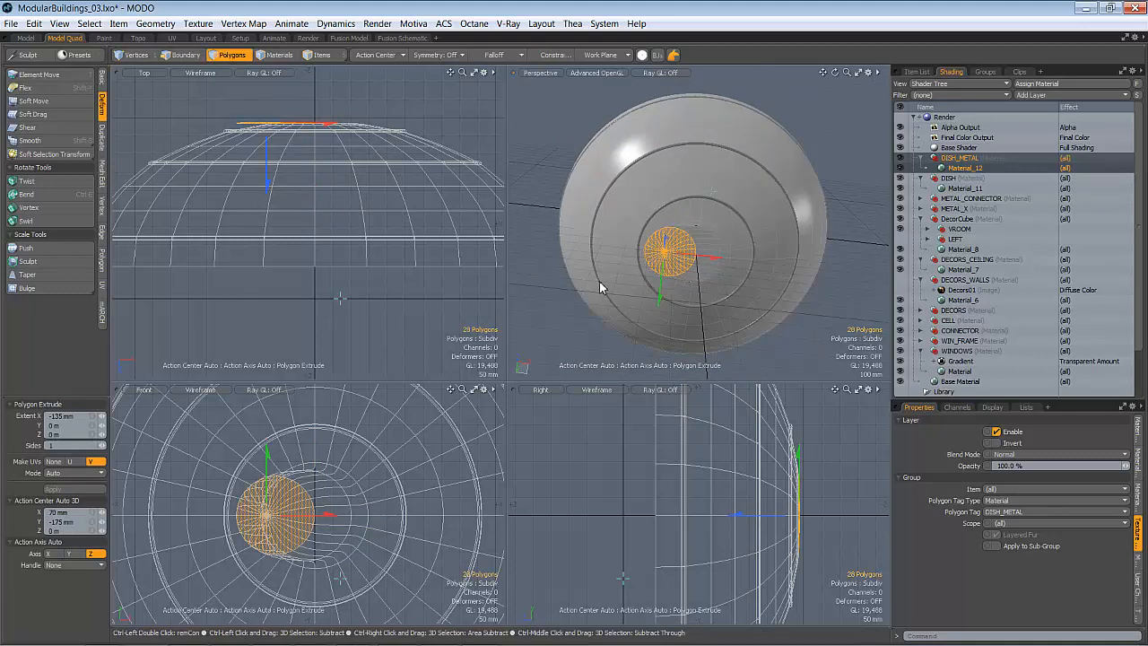
key("ctrl+z")
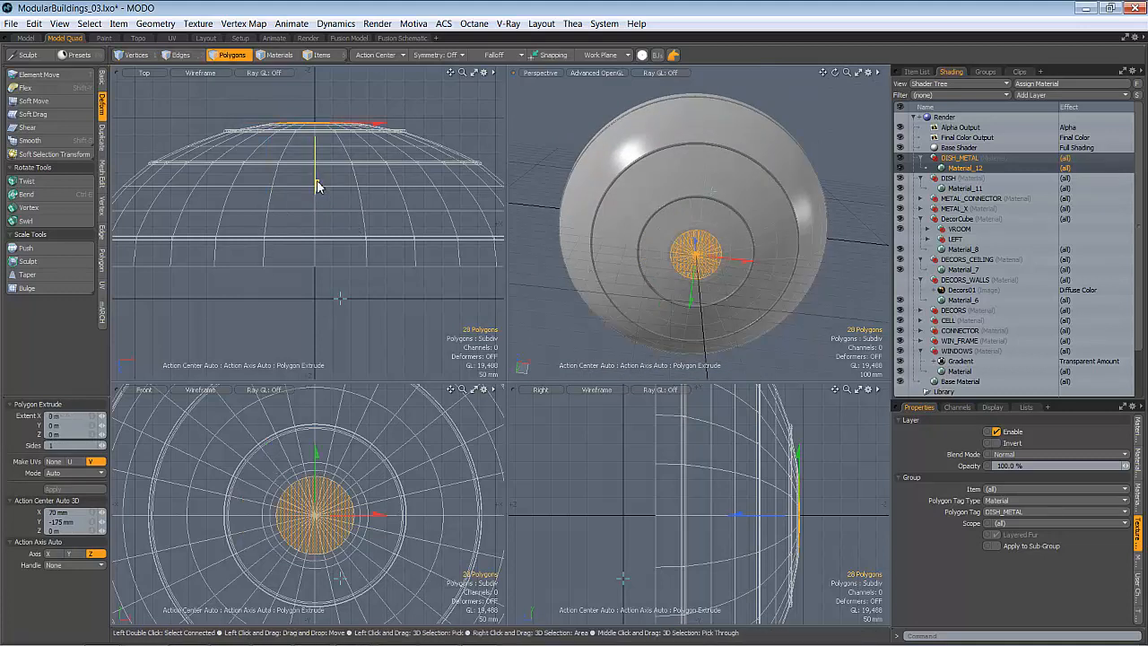
left_click_drag(320, 198, 323, 218)
left_click_drag(678, 252, 652, 279, "alt")
scroll(786, 211, "up", 5)
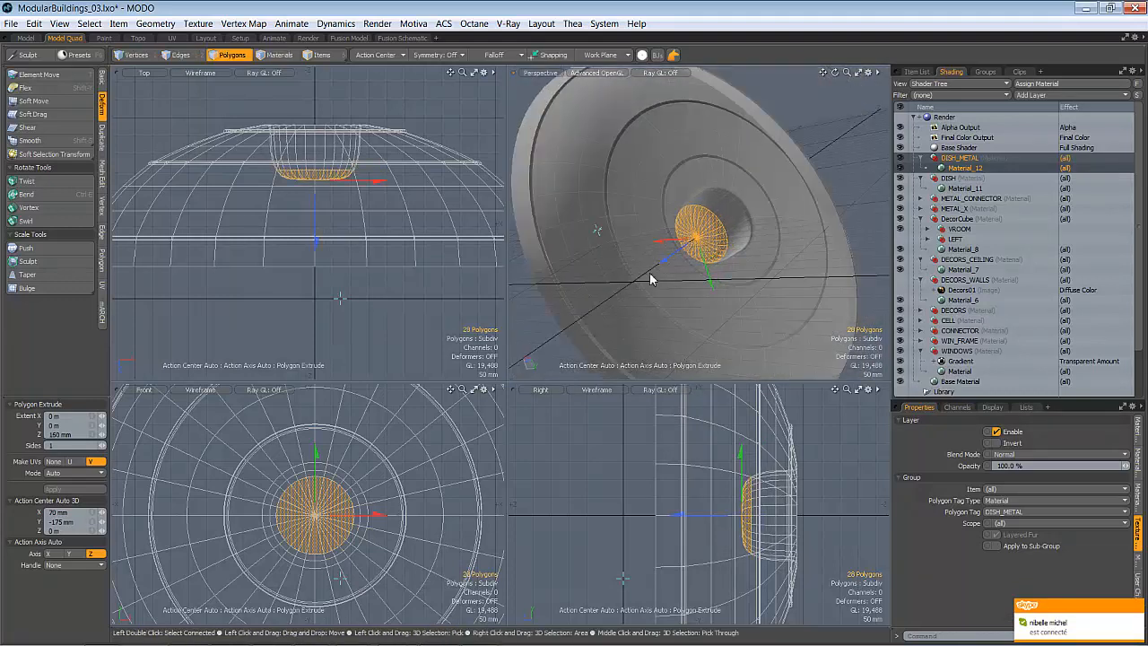
Scale down the extruded stem's end and move it further along Z to taper the stem, and bevel the end polygons
key("y")
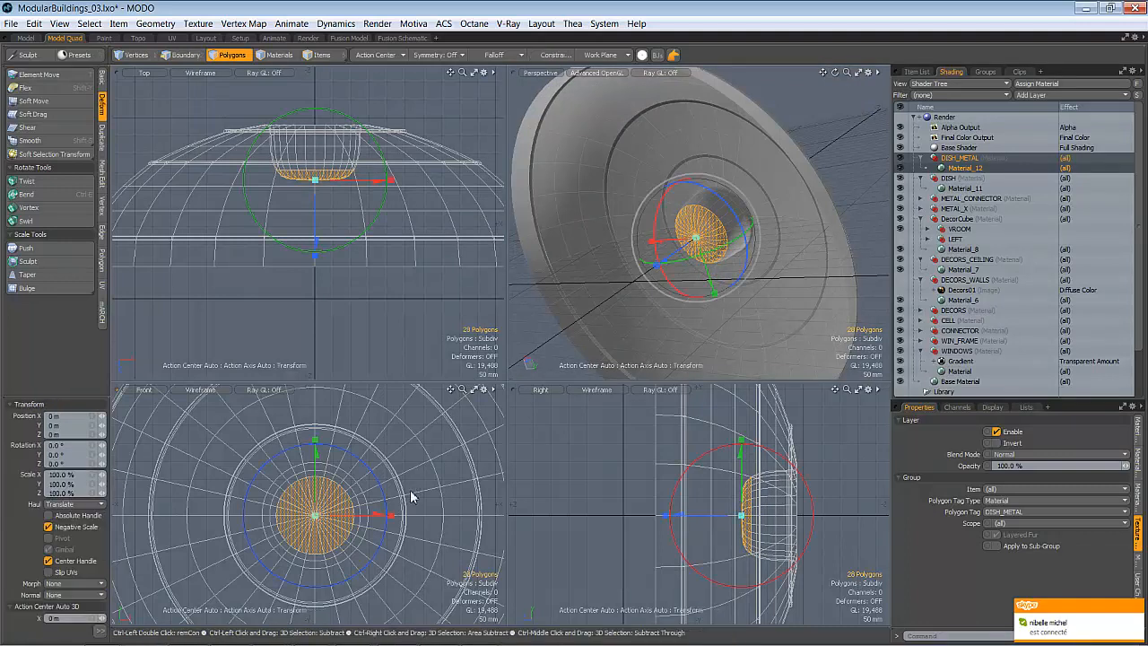
left_click_drag(382, 521, 337, 527)
left_click_drag(648, 204, 674, 262, "alt")
left_click_drag(606, 224, 660, 260)
key("b")
Select the stem's end polygons and grow the selection back along the whole stem to its base
key("1")
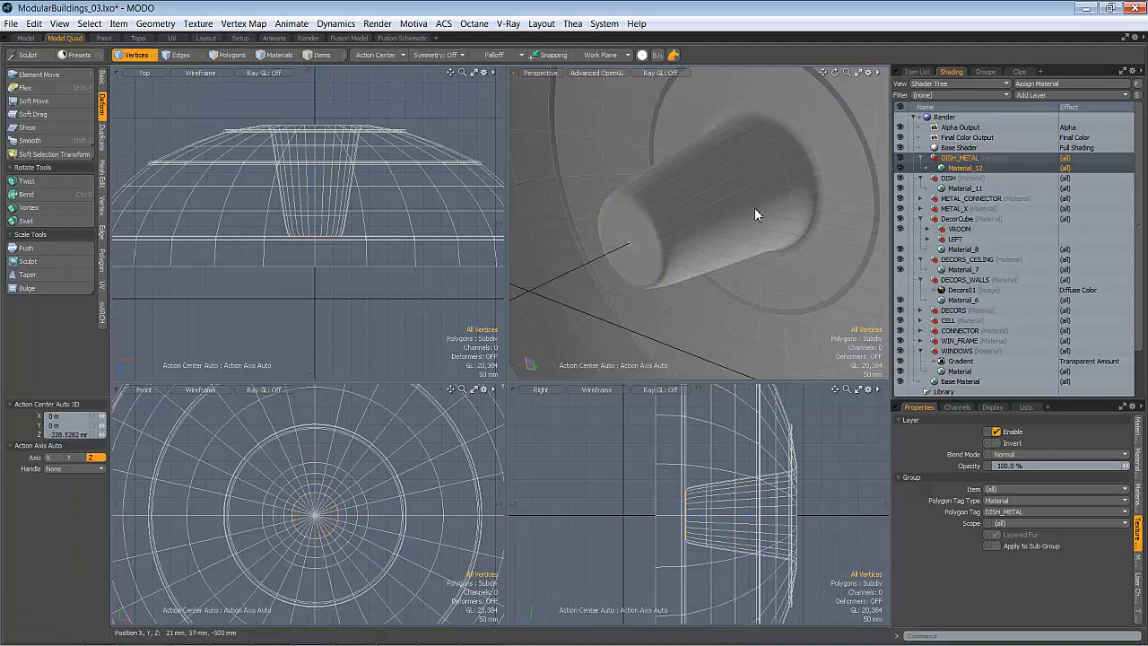
key("3")
key("shift+Up")
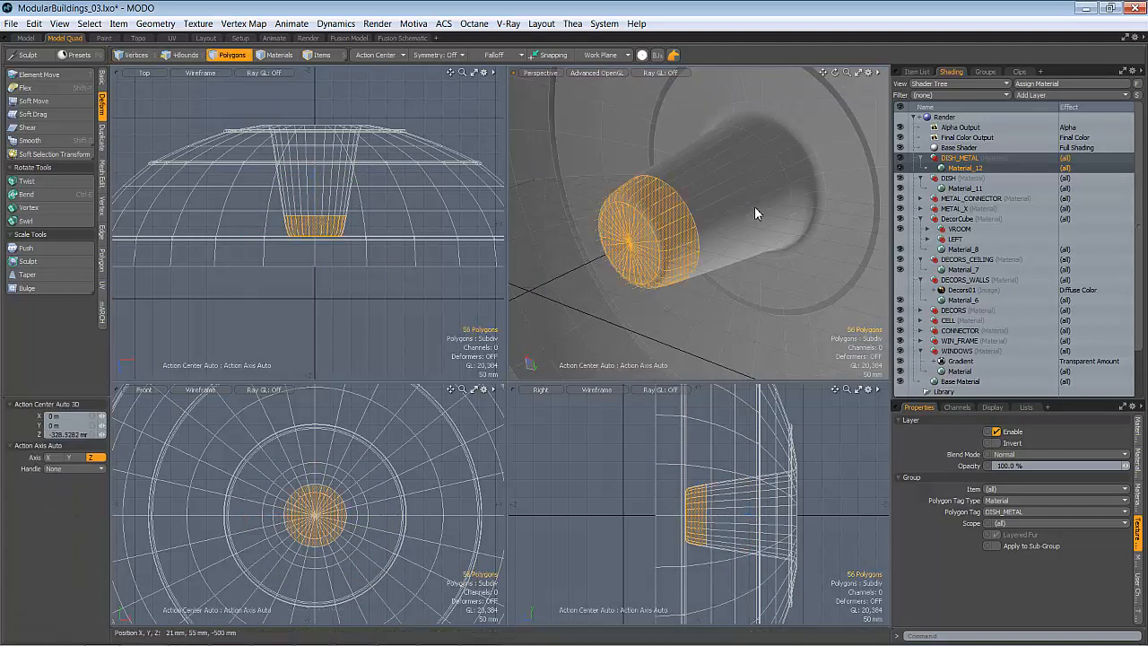
key("shift+Up")
key("shift+Up")
left_click_drag(820, 153, 790, 174, "alt")
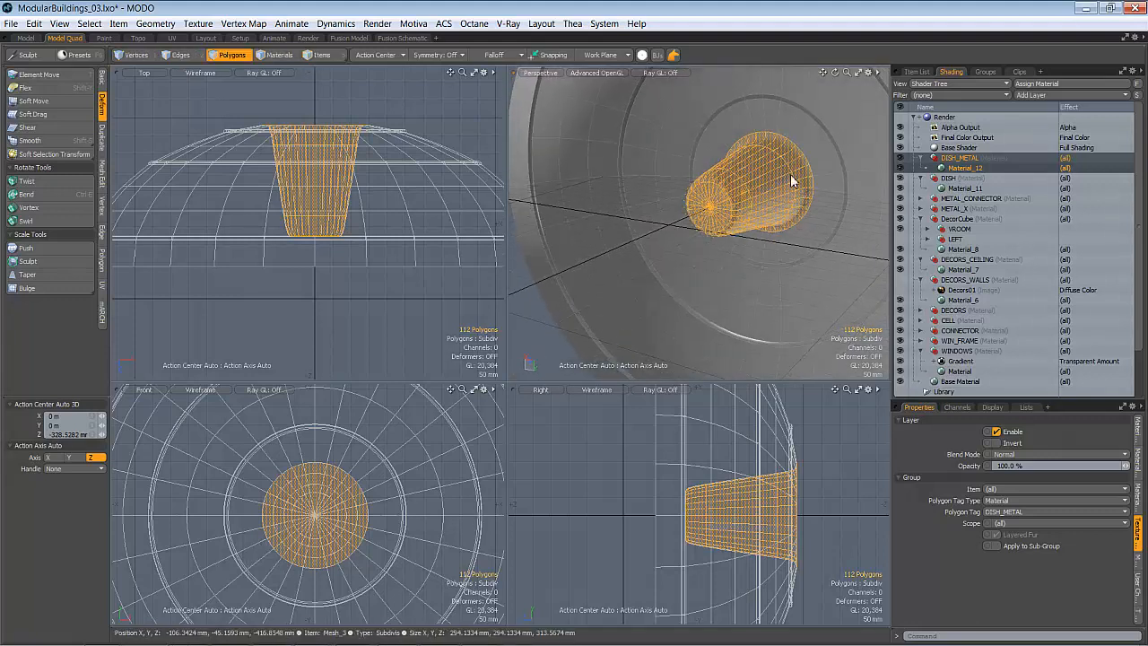
Cut the polygon ring at the stem's base with a two-cut Loop Slice
left_click(793, 163)
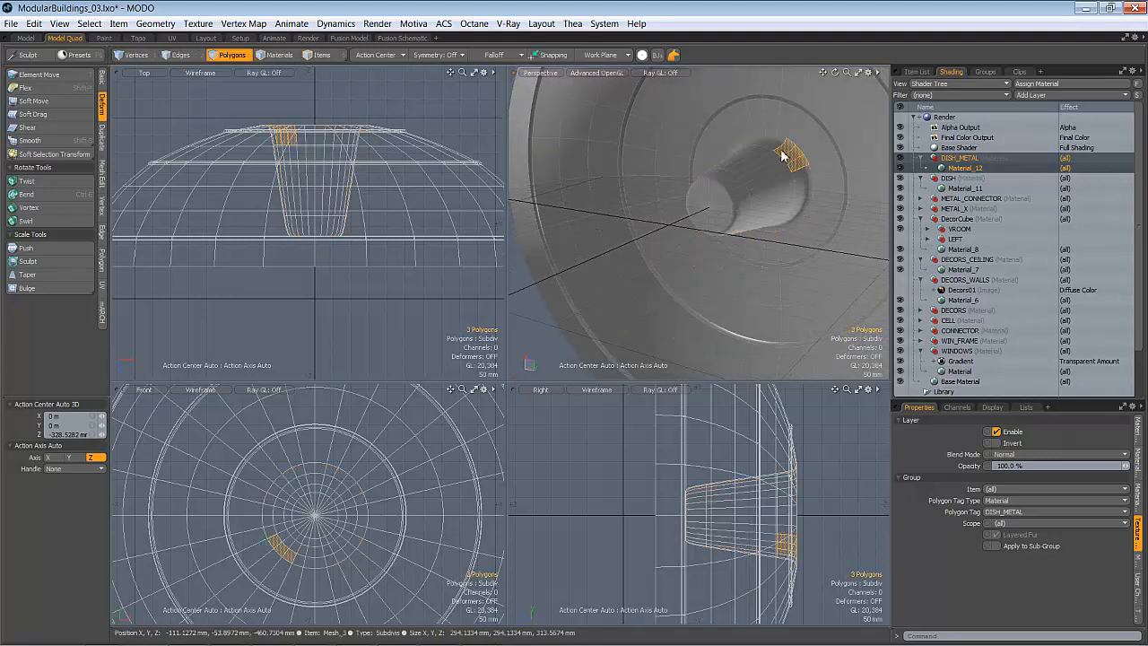
key("alt+c")
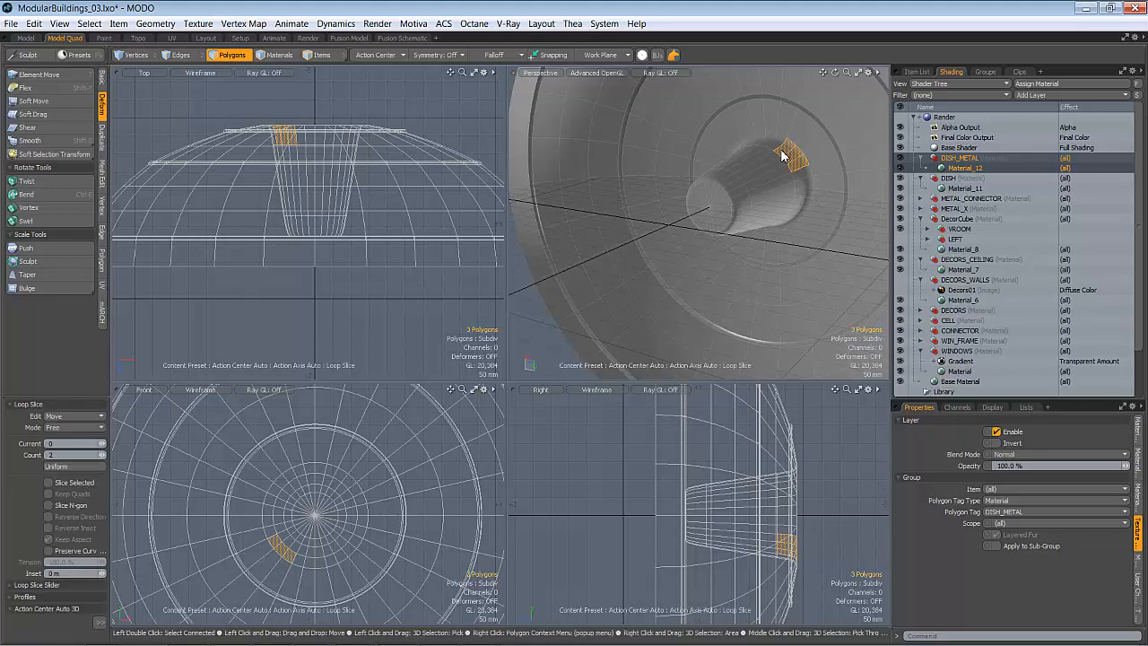
left_click(781, 156)
mouse_move(781, 159)
left_mouse_down("alt")
mouse_move(748, 187)
mouse_move(787, 174)
left_mouse_up("alt")
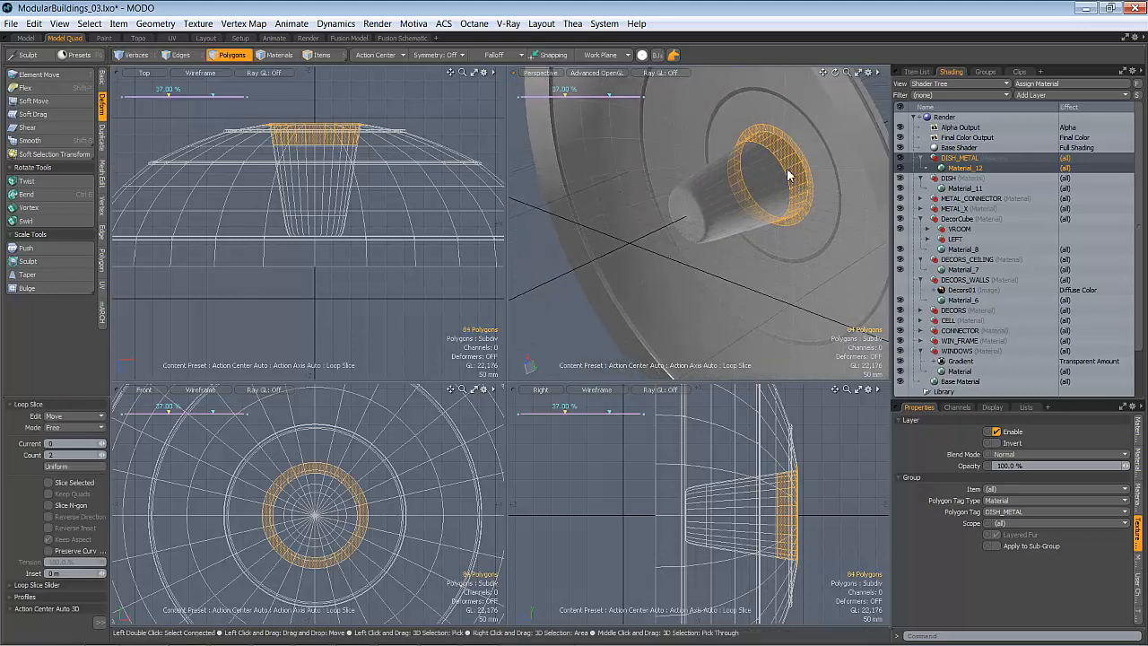
key("space")
Select all of the stem's polygons up to its base, assign them the DISH_METAL material and clear the selection
left_click_drag(682, 209, 691, 223)
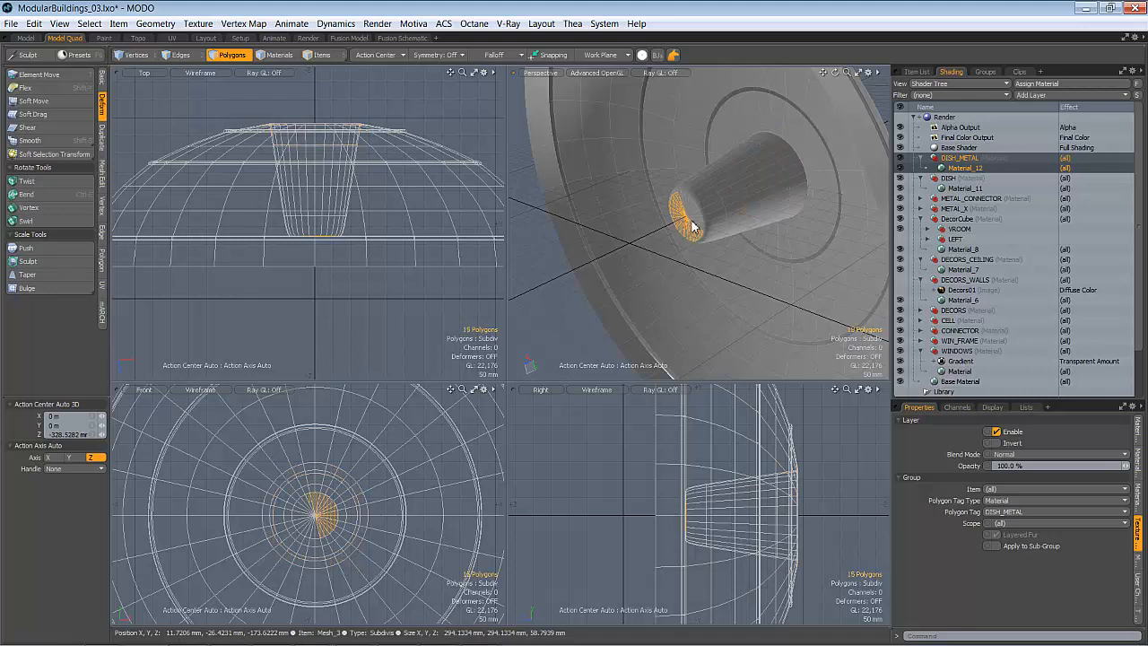
double_click(681, 215)
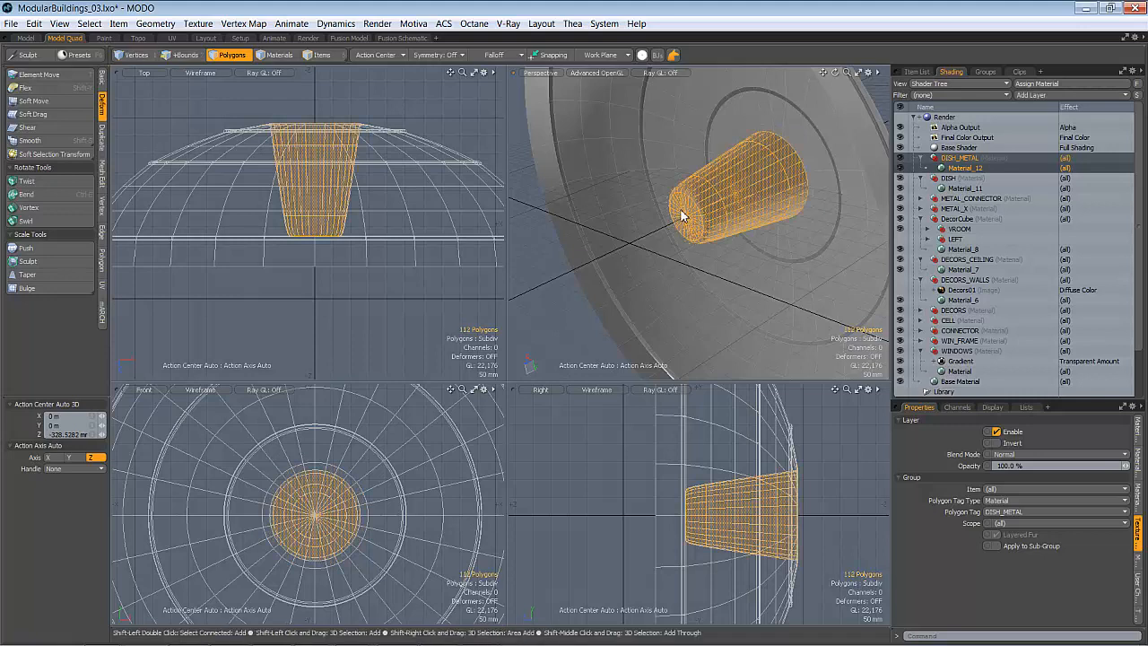
key("m")
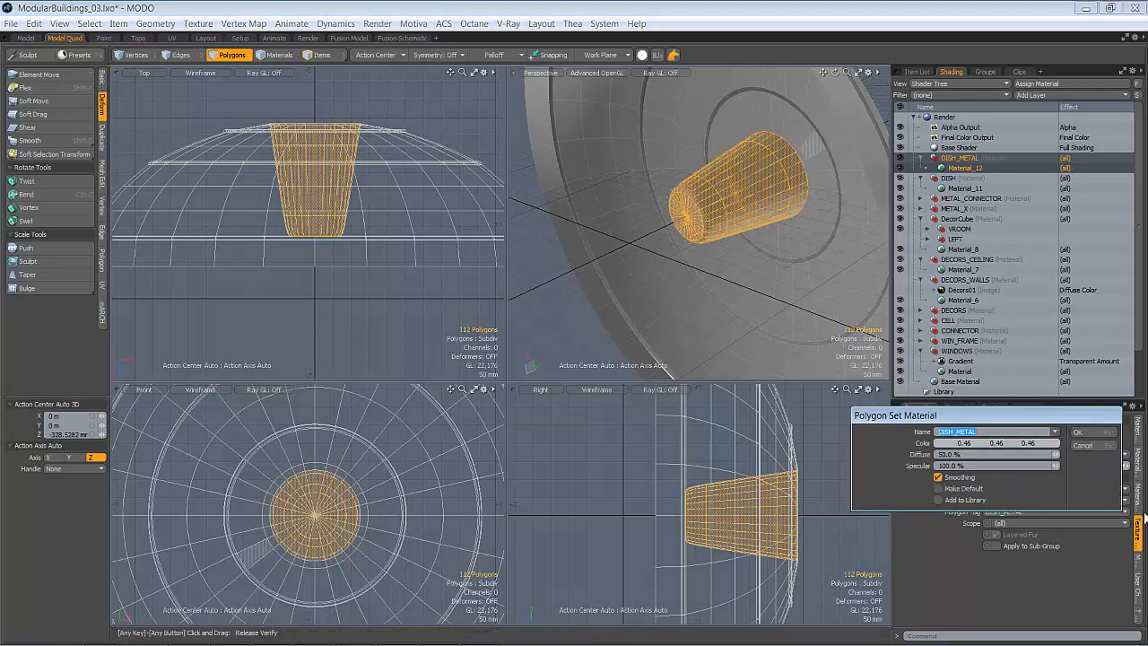
left_click(1107, 435)
left_click(860, 475)
Select the stem's end polygons again, grow the selection along the stem, and return to vertex selection with nothing selected
left_click_drag(834, 299, 760, 265, "alt")
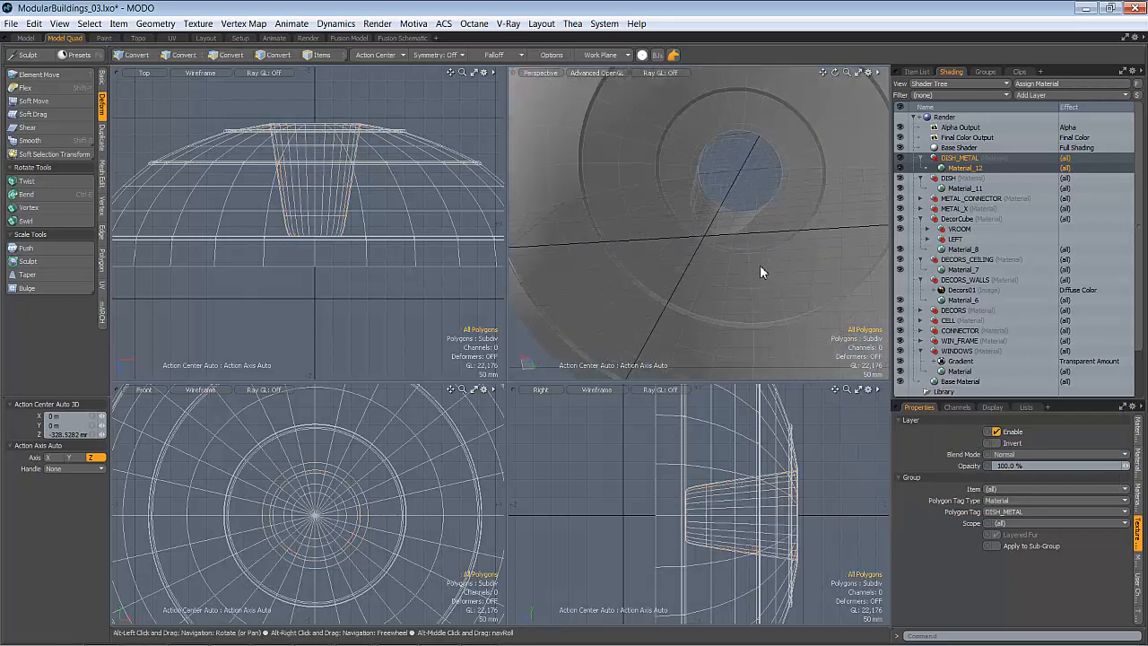
left_click_drag(720, 208, 715, 225)
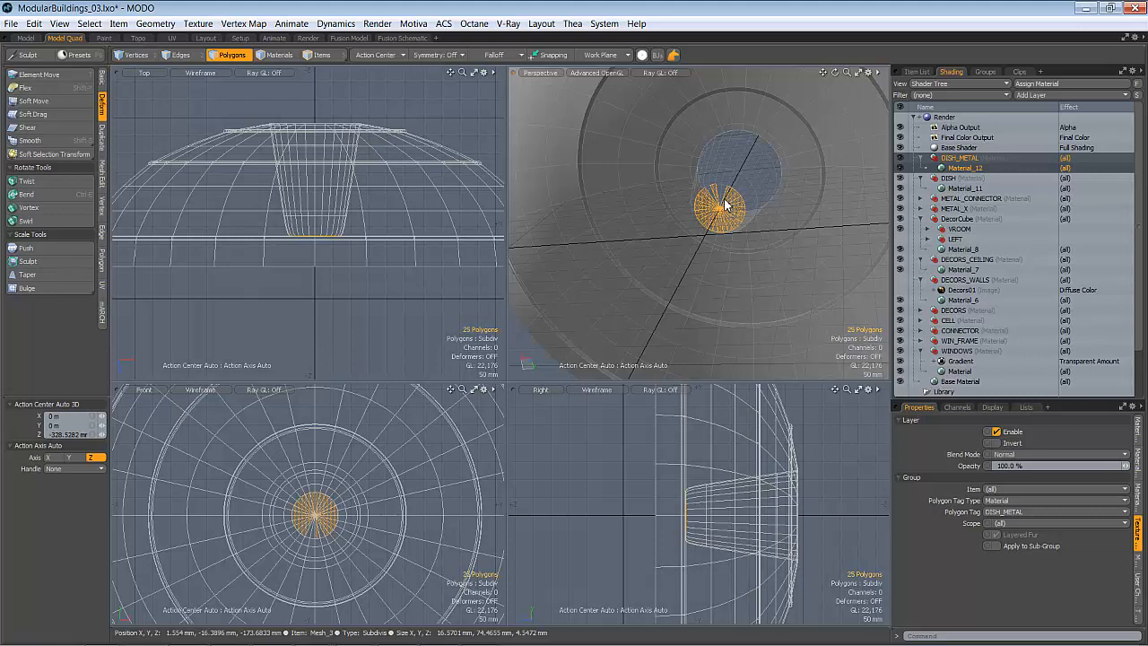
key("shift+Up")
key("shift+Up")
key("shift+Up")
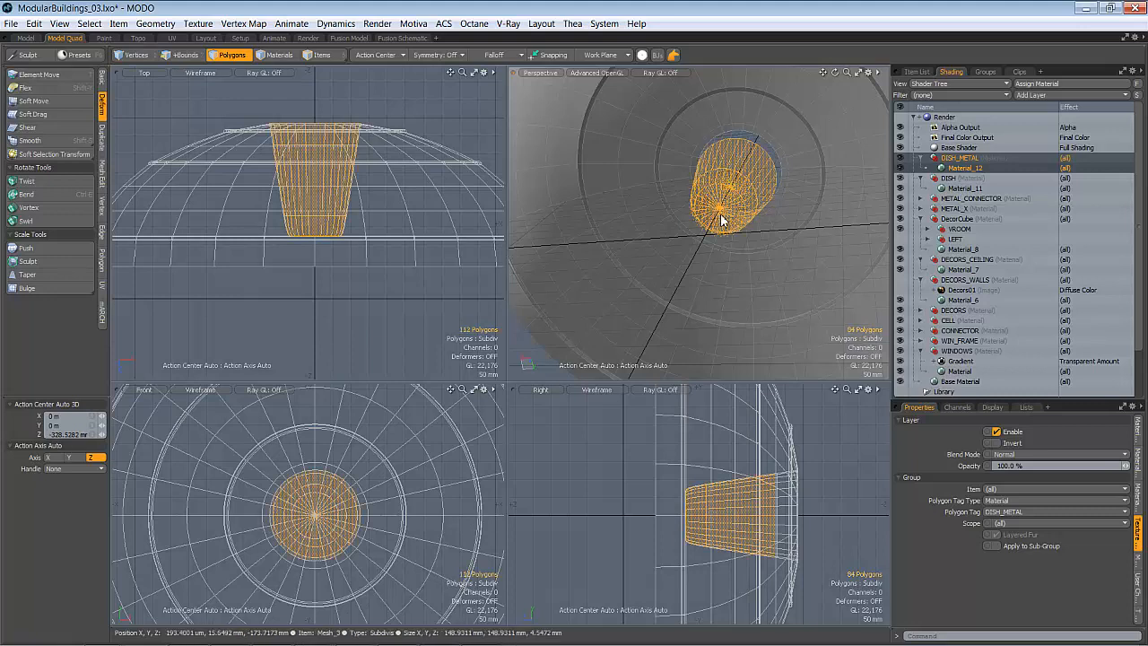
key("1")
mouse_move(786, 212)
left_mouse_down("alt")
mouse_move(736, 245)
mouse_move(732, 199)
mouse_move(680, 231)
mouse_move(795, 140)
mouse_move(821, 160)
mouse_move(771, 203)
left_mouse_up("alt")
left_click(608, 229)
scroll(767, 176, "down", 3)
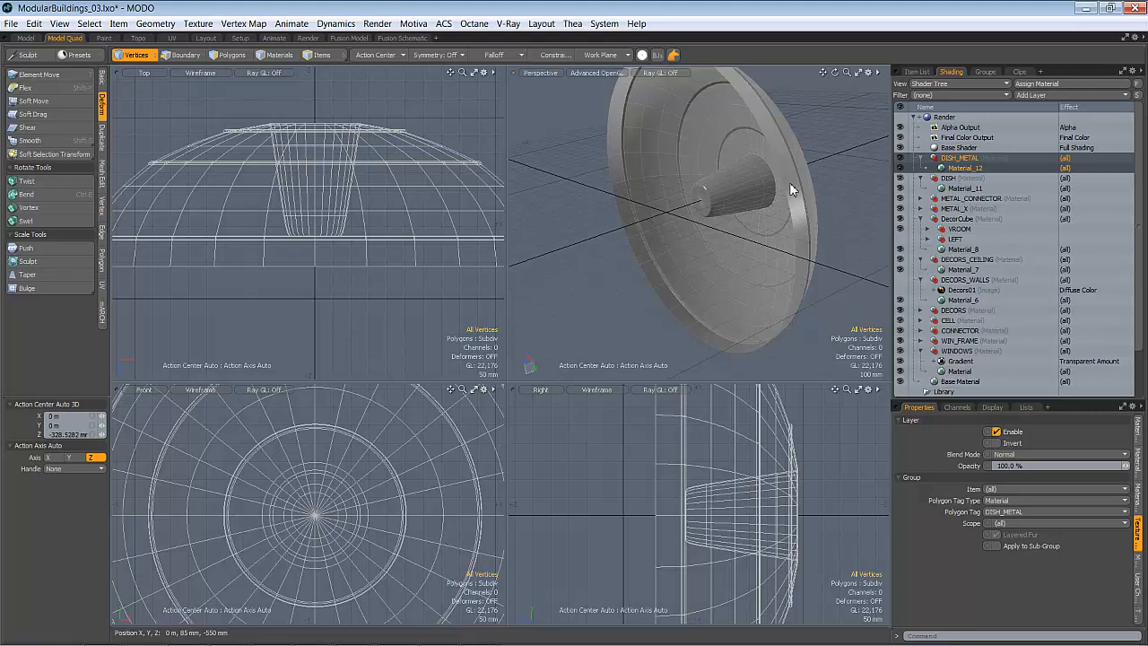
Select the edge loop around the opening behind the dish's crown, cap it, and select the cap polygons
left_click_drag(817, 171, 731, 173, "alt")
key("space")
key("space")
key("space")
key("space")
key("space")
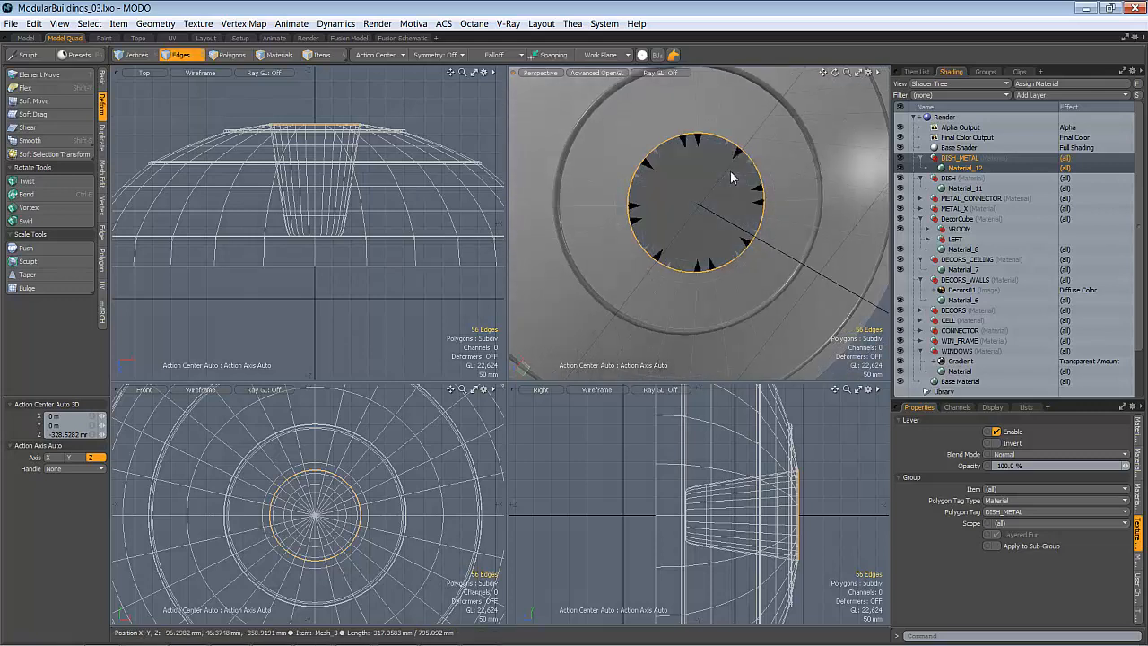
double_click(701, 190)
left_click(699, 194)
left_click_drag(665, 242, 752, 203, "alt")
Bevel the cap outward with a -40 mm shift to form a collar, and inset its face by about 12 mm and further inward
key("b")
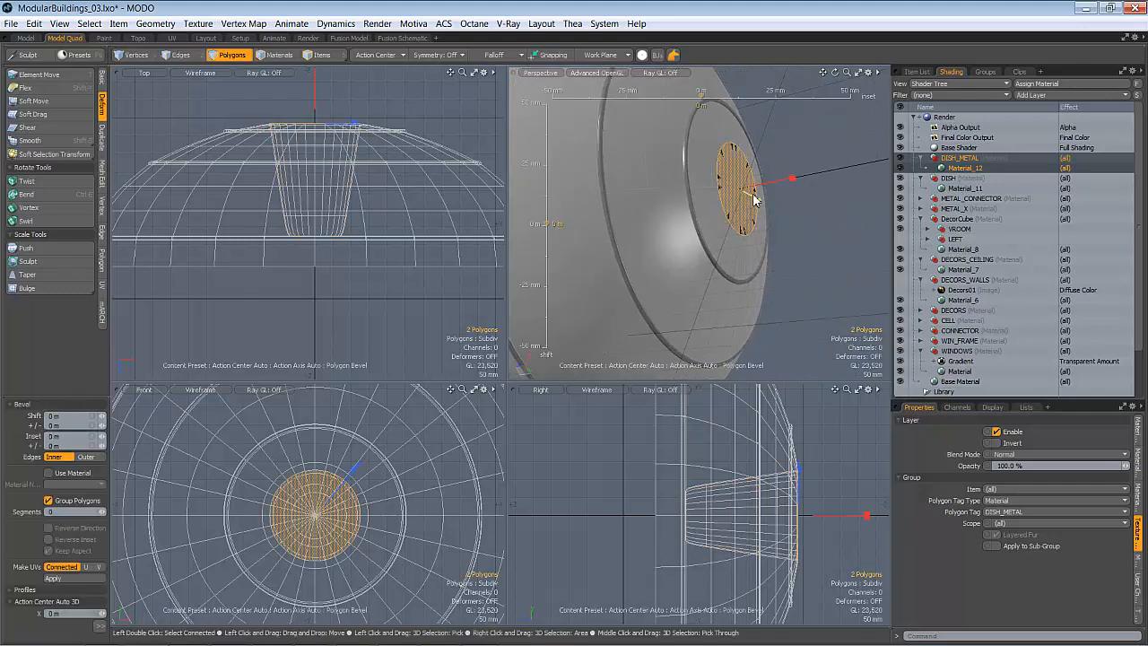
left_click_drag(751, 199, 803, 170)
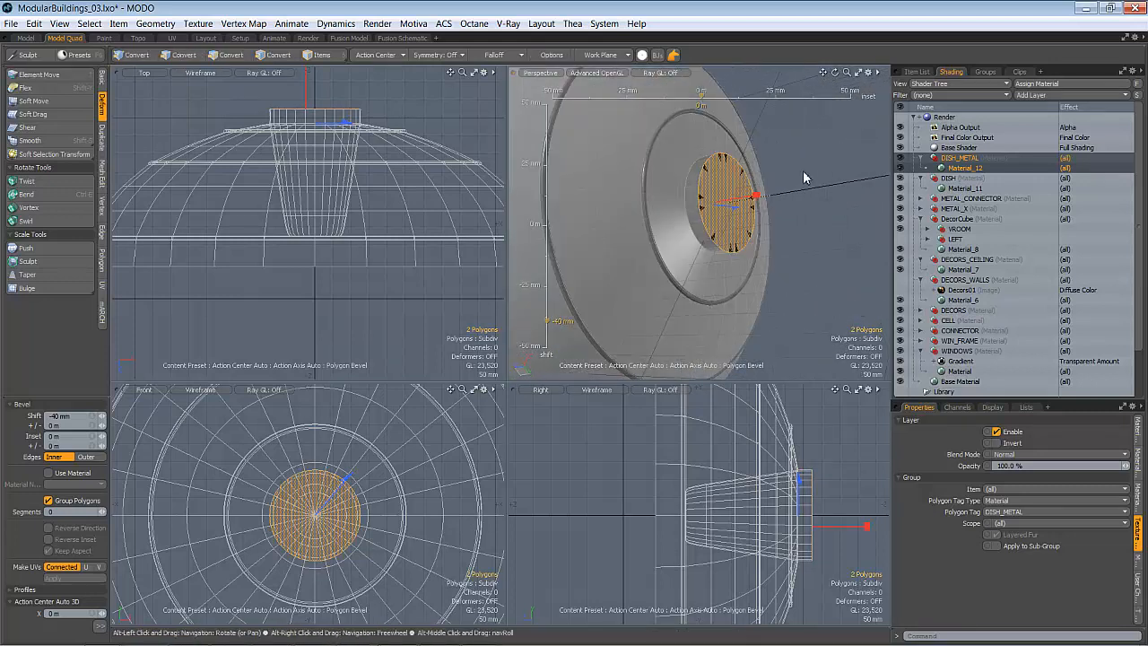
left_click(803, 166, "shift")
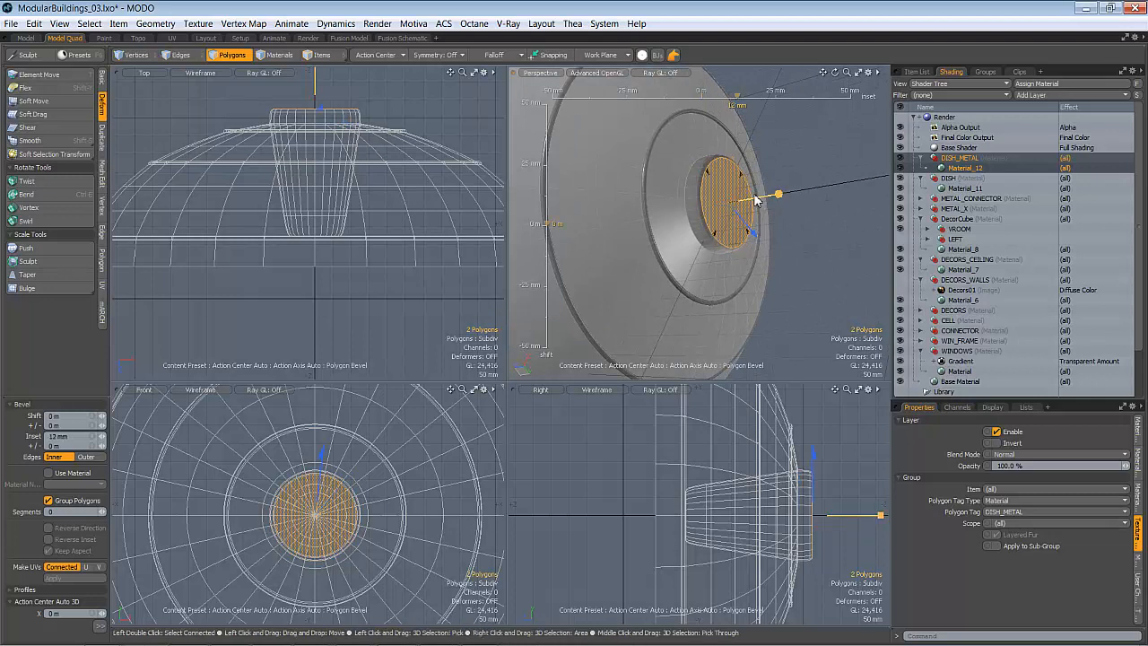
left_click(801, 167, "shift")
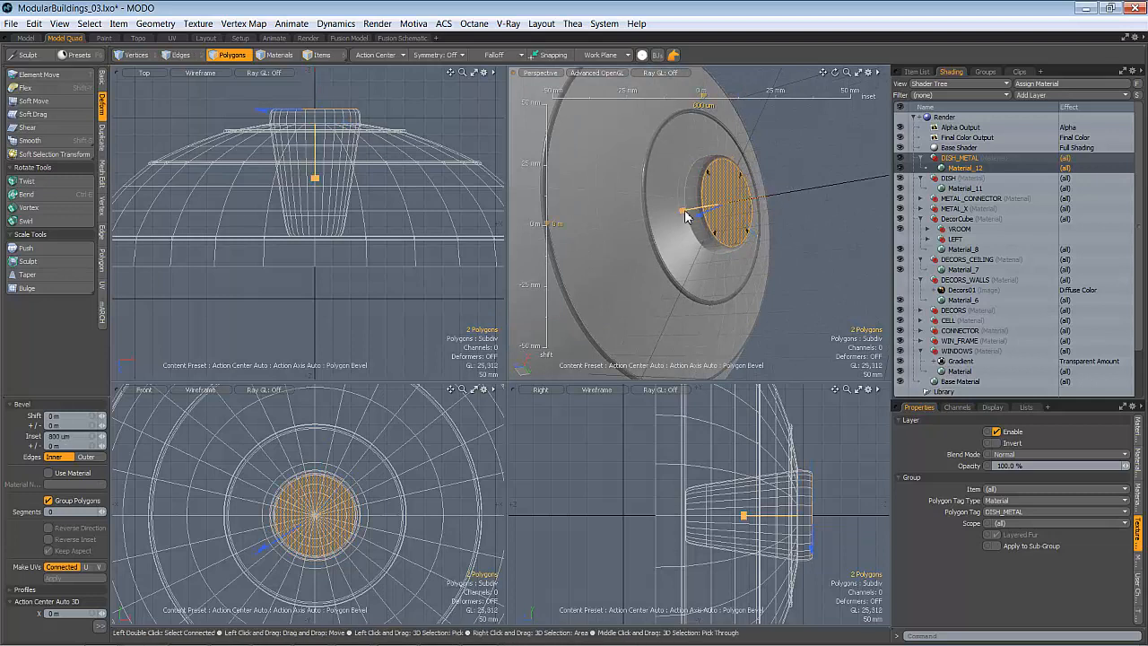
left_click(783, 180, "shift")
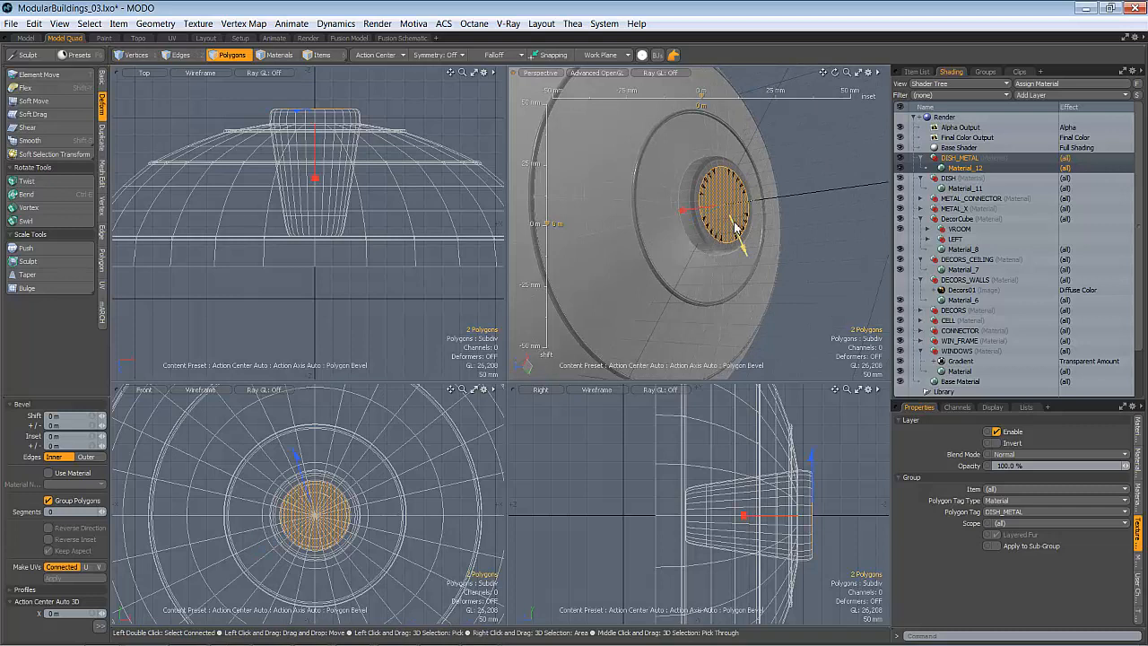
Bevel the collar's inner face outward into a narrower second tier and inset the tier's end face
left_click_drag(735, 228, 747, 205)
left_click(749, 205, "shift")
left_click(753, 213, "shift")
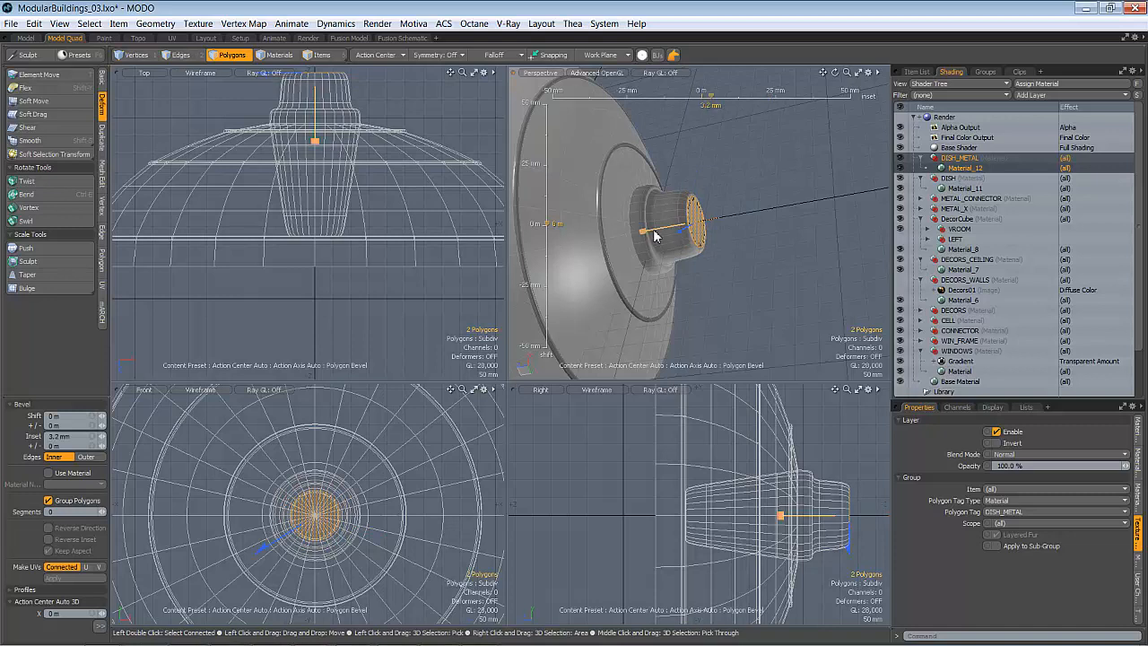
left_click(749, 178, "shift")
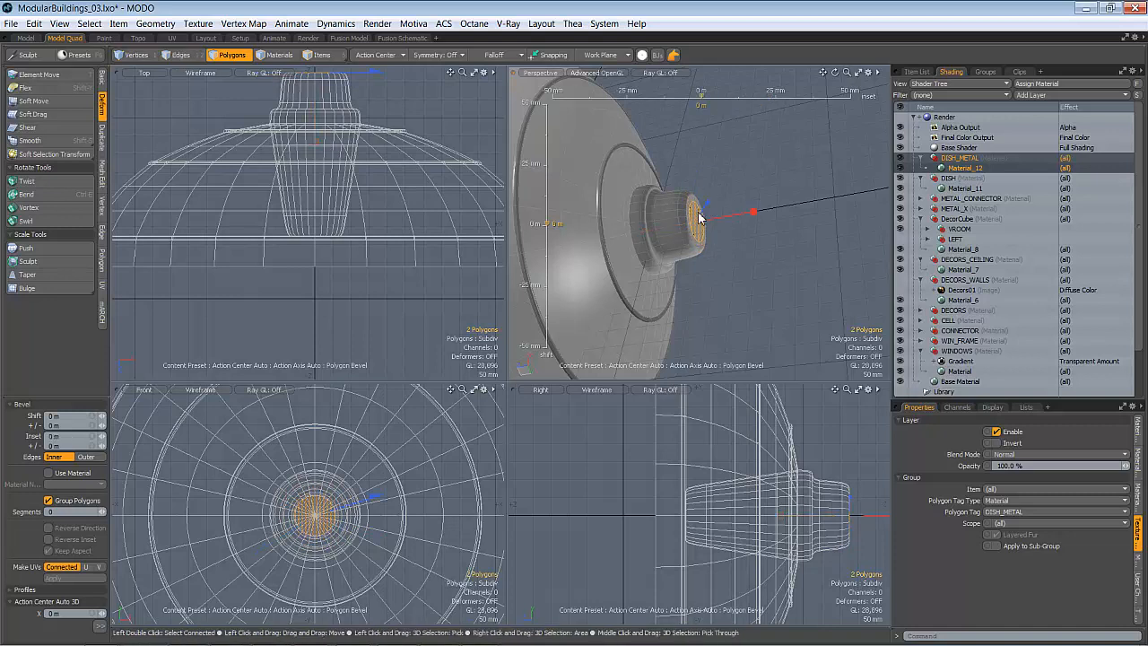
Bevel the end face with a -70 mm shift into a third tier, extend it slightly, and inset its end about 7.6 mm
left_click_drag(707, 206, 694, 228)
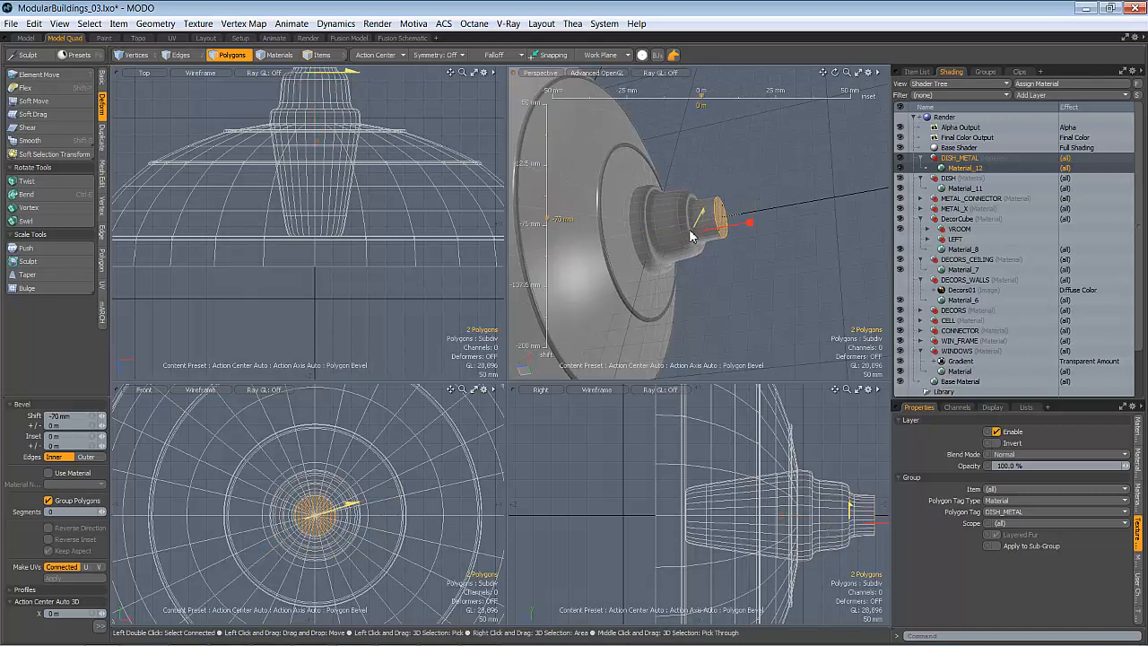
left_click(772, 176, "shift")
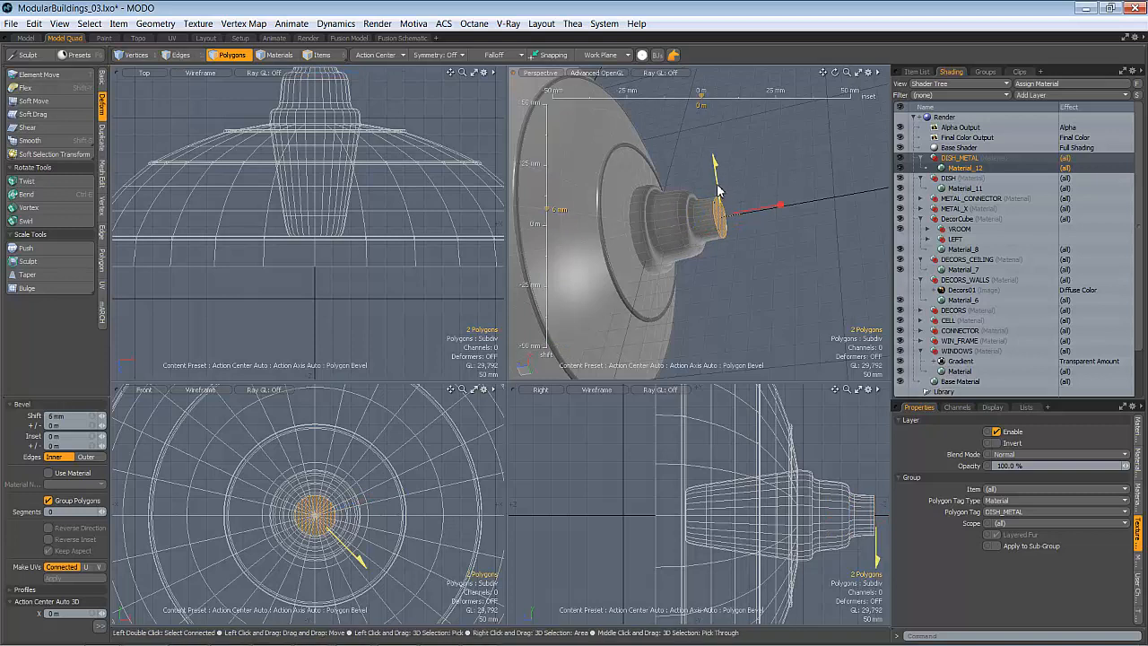
left_click(785, 149, "shift")
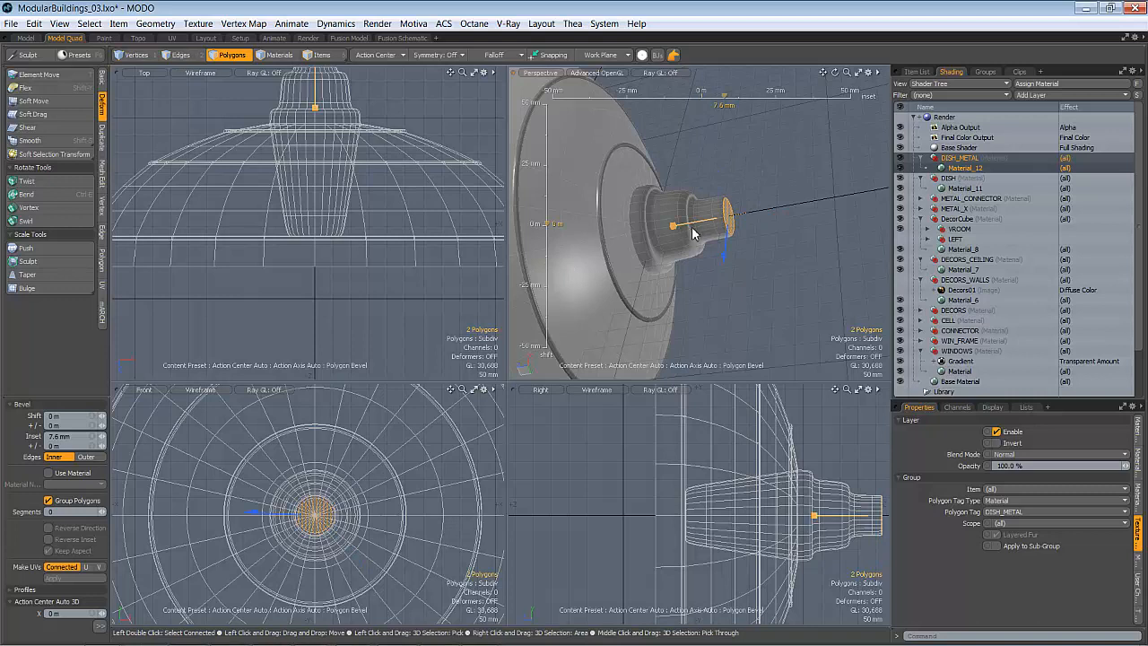
key("space")
Grow the selection from the end face over the whole tiered neck, assign it the DISH_METAL material and clear the selection
left_click(798, 174)
left_click_drag(799, 172, 672, 238, "alt")
scroll(673, 237, "up", 4)
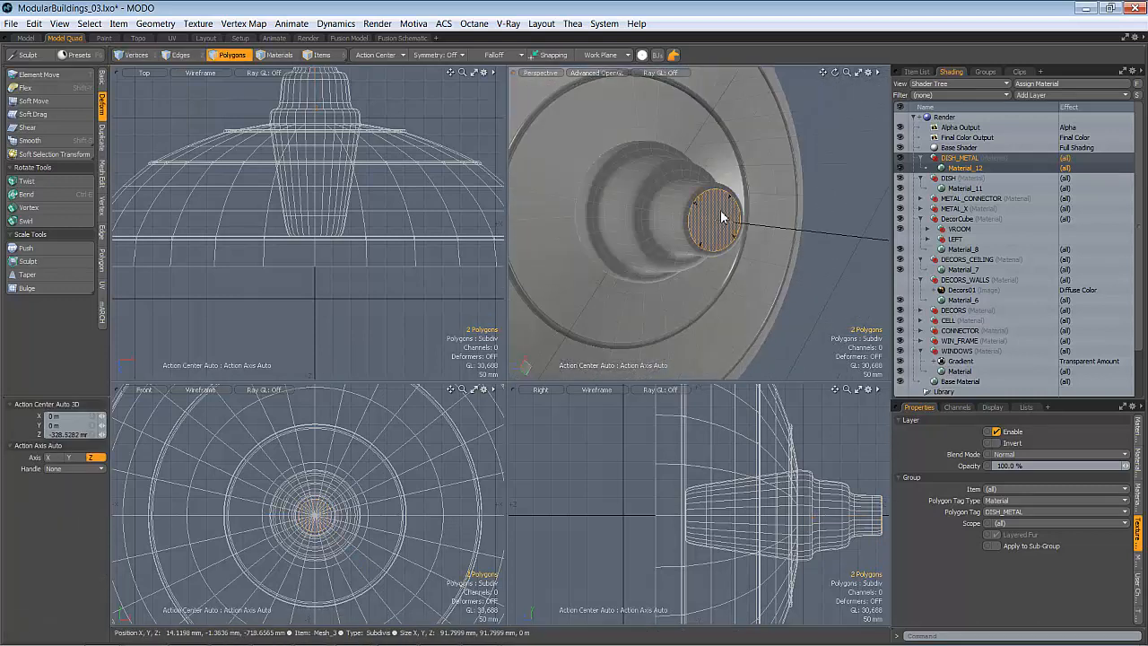
key("shift+Up")
key("shift+Up")
key("shift+Up")
key("shift+Up")
key("shift+Up")
key("shift+Up")
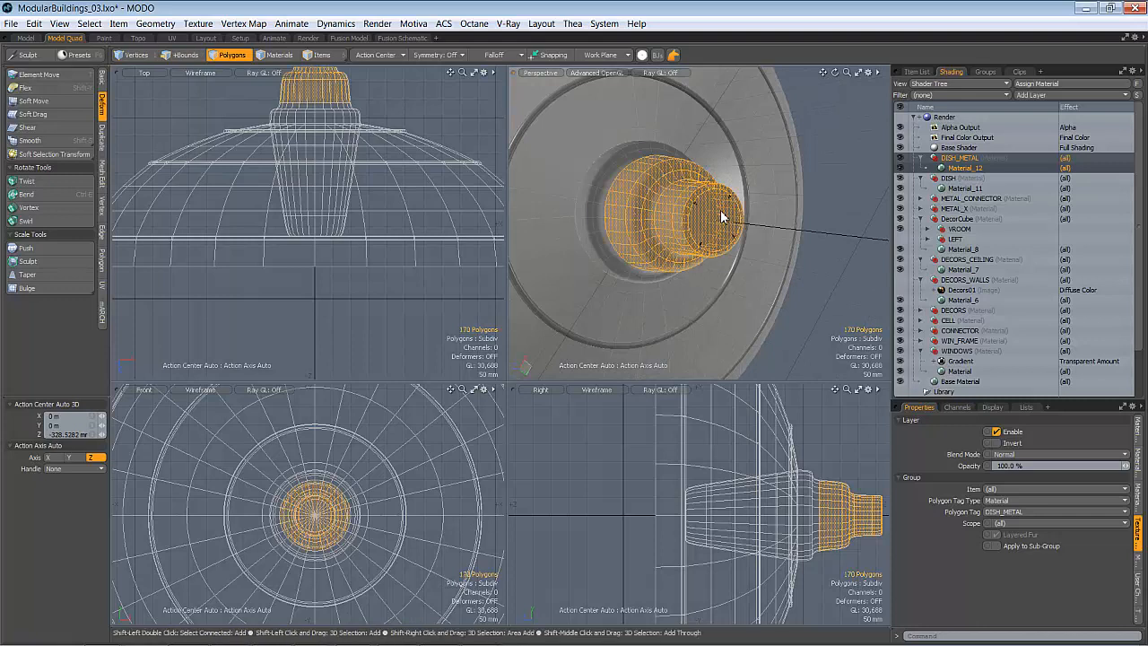
key("m")
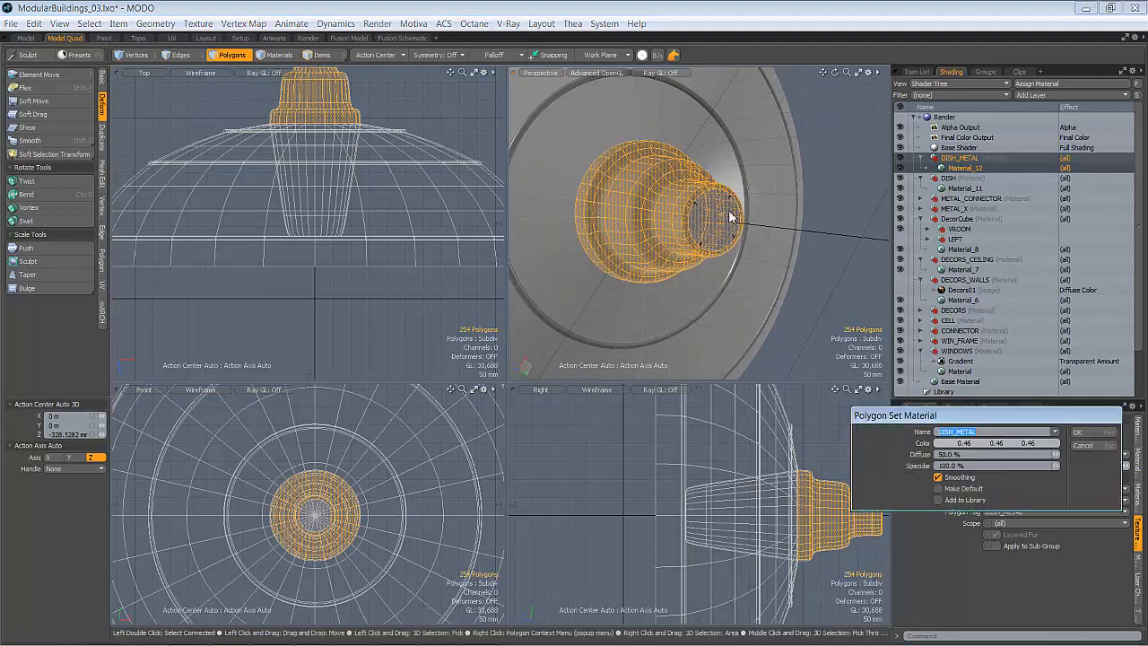
left_click(1097, 434)
left_click_drag(816, 227, 727, 290, "alt")
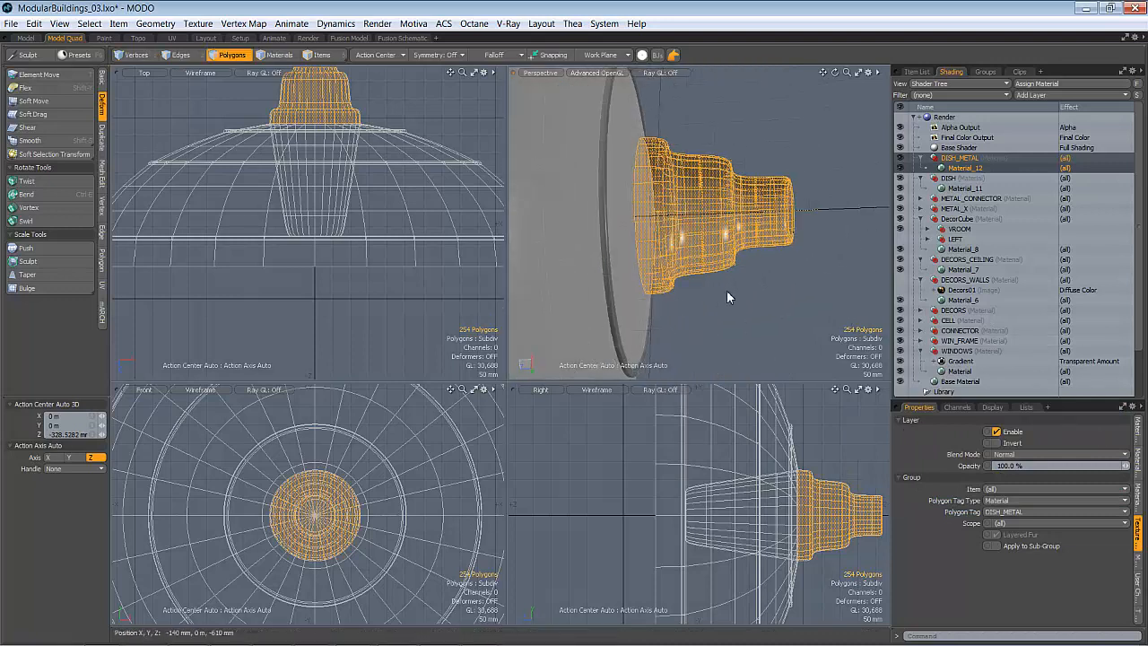
left_click(814, 179)
Draw a cube around the neck's end, about 450 mm in X, 330 mm in Z and 200 mm in Y
left_click_drag(820, 187, 712, 242, "alt")
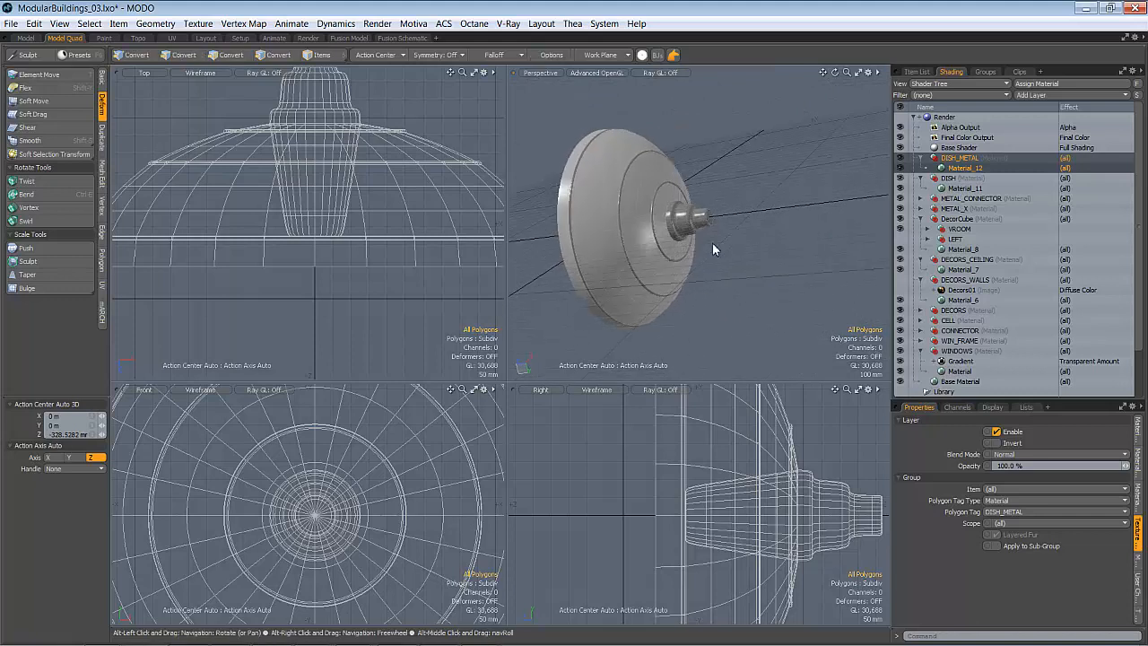
scroll(433, 177, "down", 3)
left_click_drag(406, 205, 392, 270, "alt")
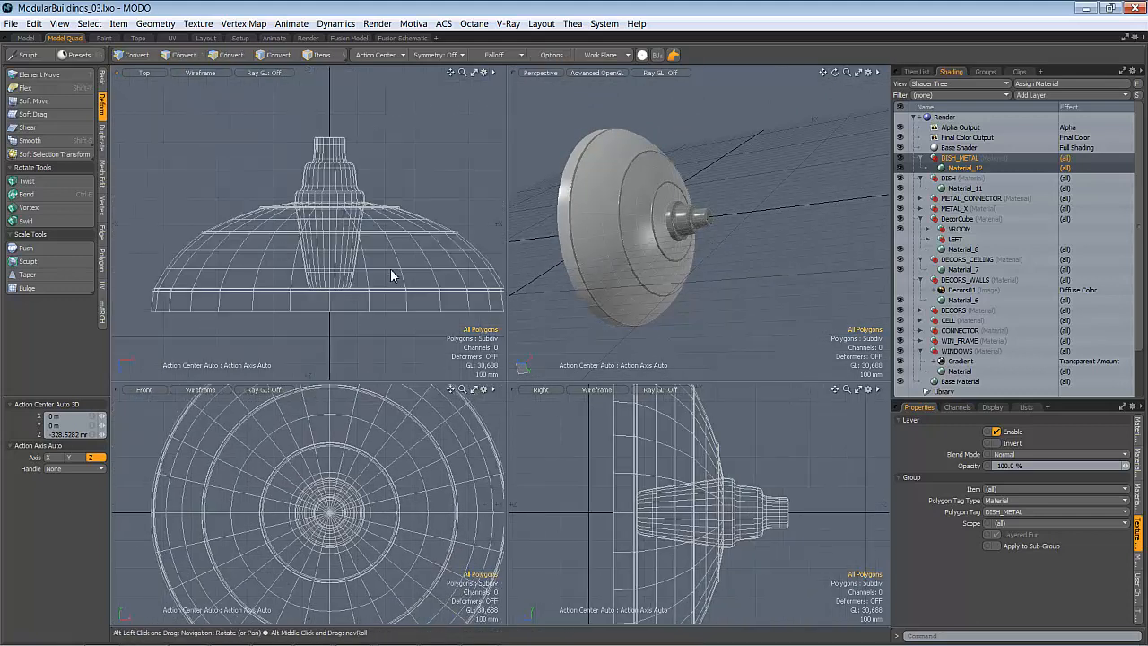
left_click(102, 83)
left_click(20, 80)
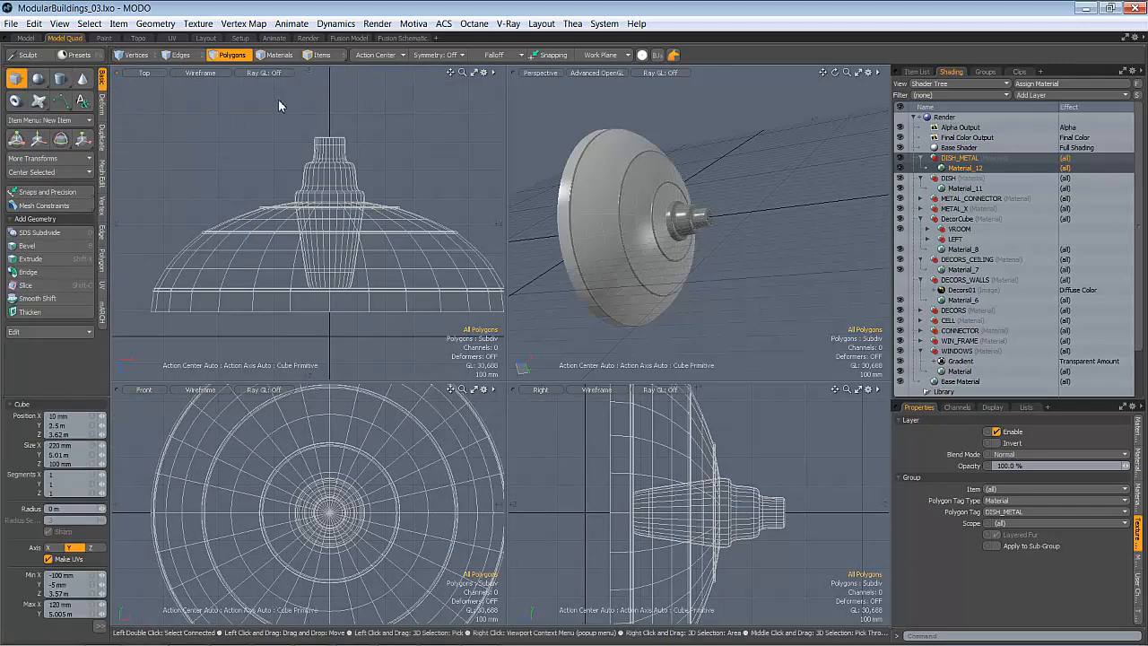
left_click_drag(286, 142, 392, 202)
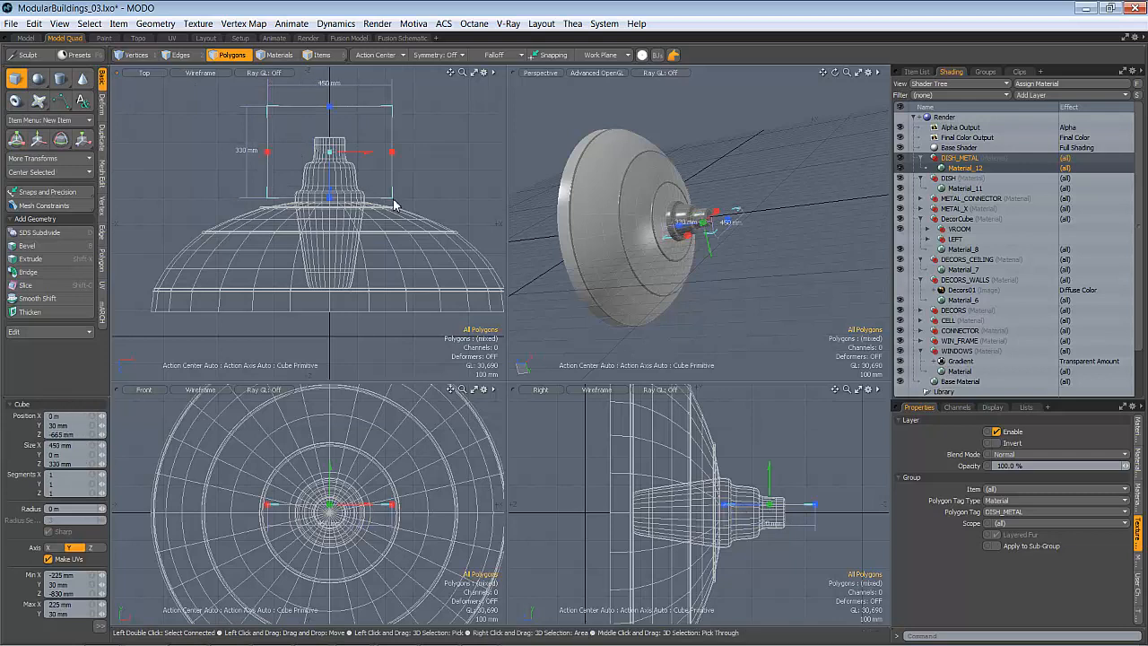
left_click_drag(331, 507, 340, 550)
left_click_drag(330, 509, 330, 474)
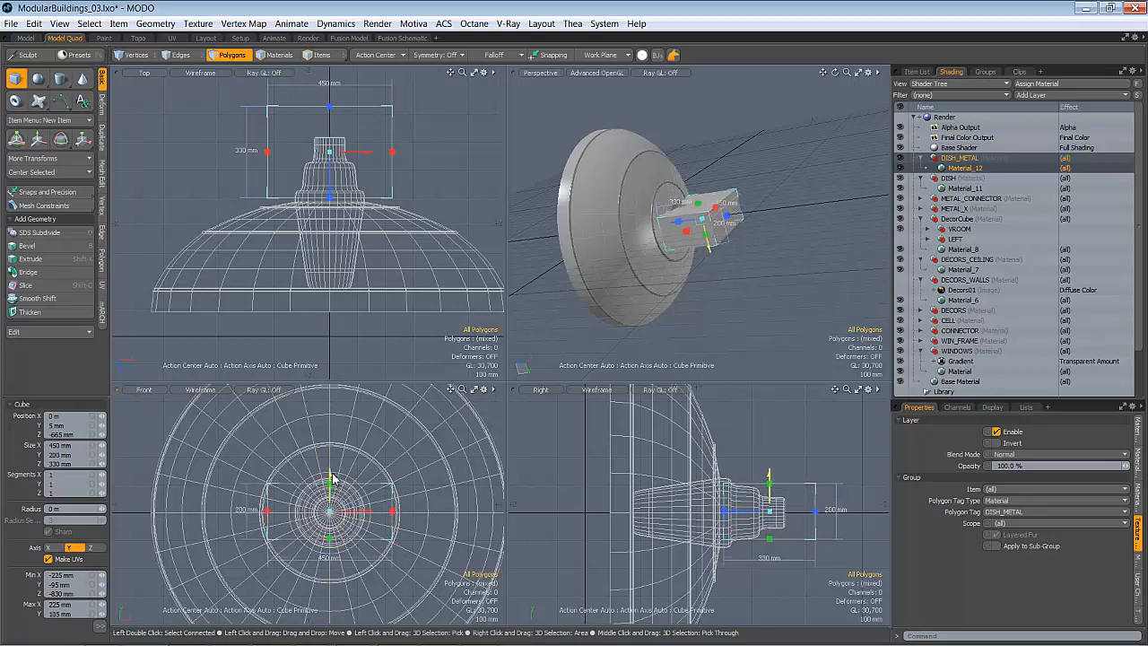
Narrow the cube to about 215 mm in X and shorten it to about 300 mm in Z around the neck
mouse_move(715, 220)
left_mouse_down("alt")
mouse_move(721, 253)
mouse_move(695, 254)
mouse_move(651, 308)
mouse_move(724, 233)
left_mouse_up("alt")
left_click_drag(268, 151, 364, 152)
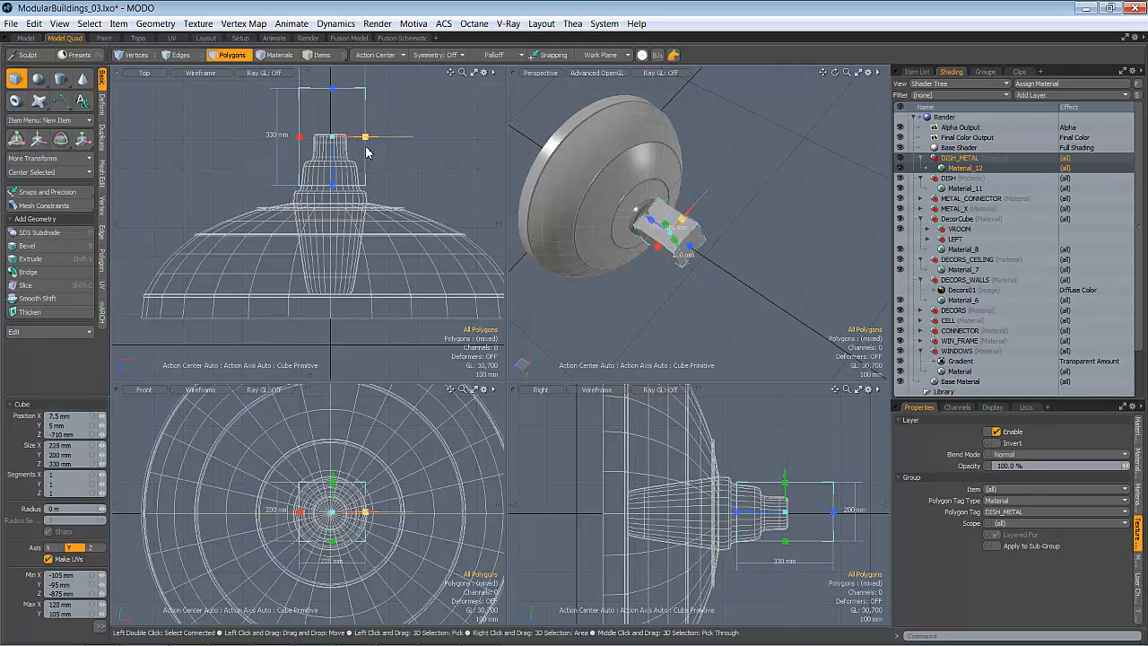
left_click_drag(577, 161, 645, 143, "alt")
mouse_move(330, 89)
left_mouse_down()
mouse_move(340, 113)
mouse_move(340, 100)
left_mouse_up()
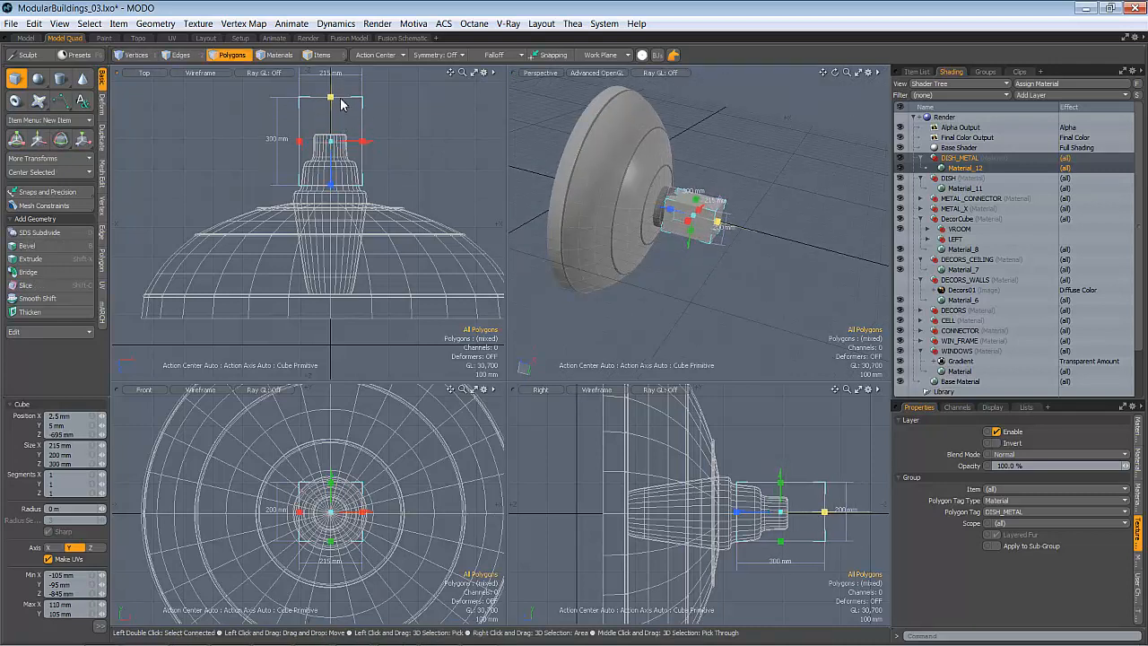
Finish the cube and delete its two Y-facing sides and the face toward the dish, leaving a U-shaped bracket
scroll(384, 112, "down", 2)
left_click_drag(364, 143, 361, 152, "alt")
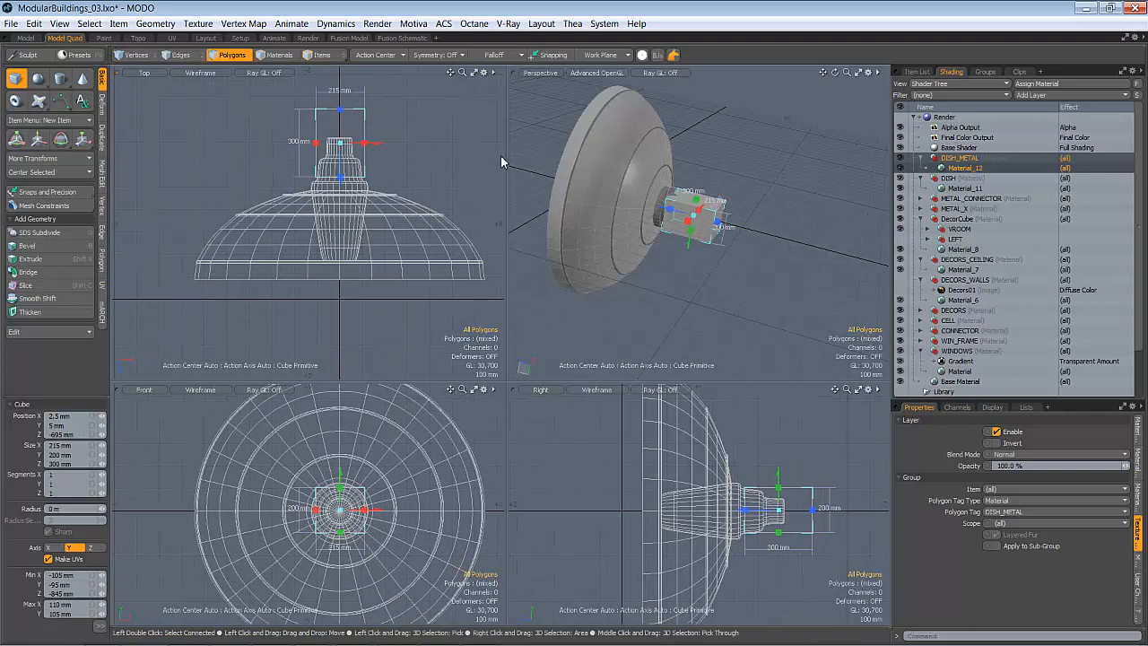
key("space")
left_click(687, 196)
mouse_move(689, 207)
left_mouse_down("alt")
mouse_move(733, 92)
mouse_move(703, 201)
left_mouse_up("alt")
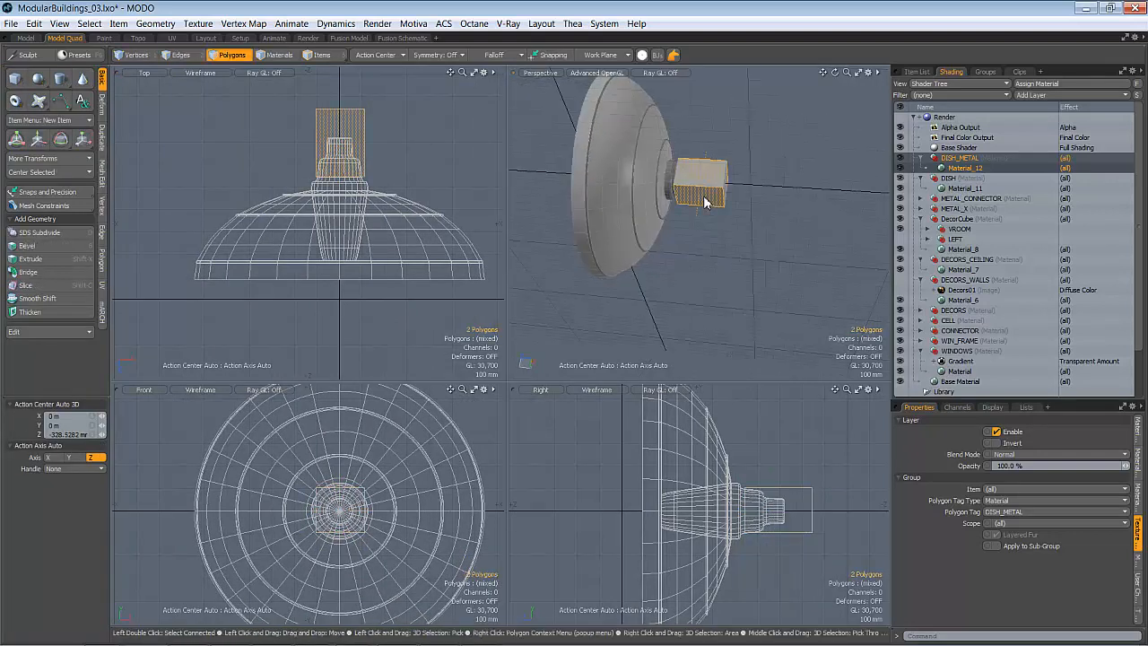
key("Delete")
mouse_move(704, 196)
left_mouse_down("alt")
mouse_move(749, 212)
mouse_move(804, 167)
mouse_move(696, 200)
left_mouse_up("alt")
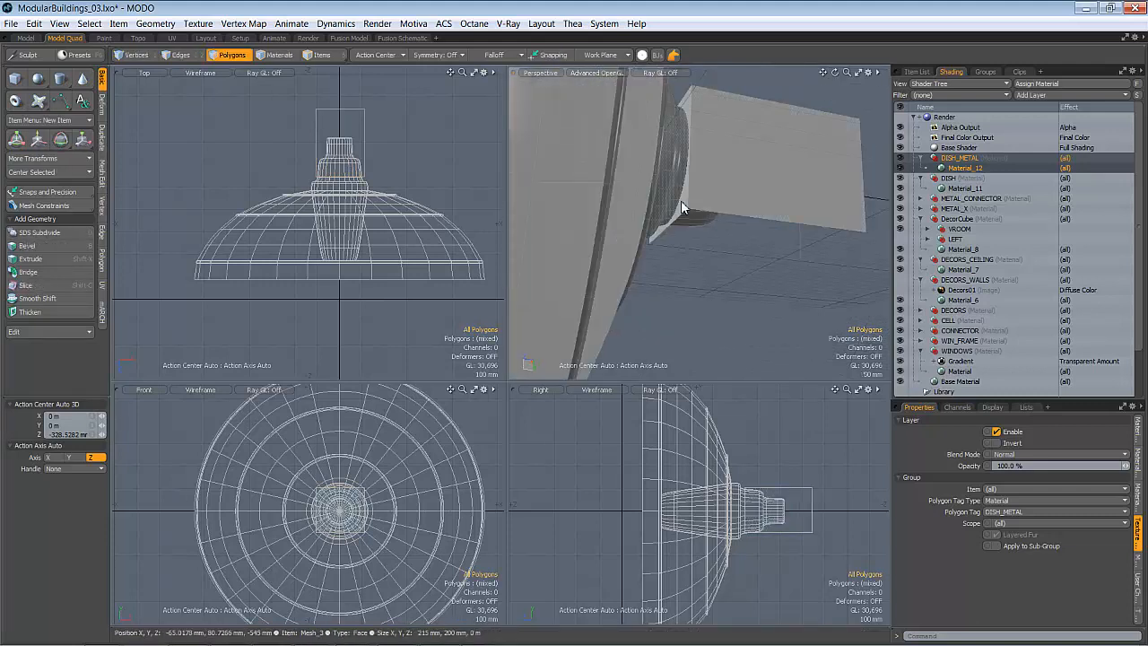
left_click(681, 208)
key("Delete")
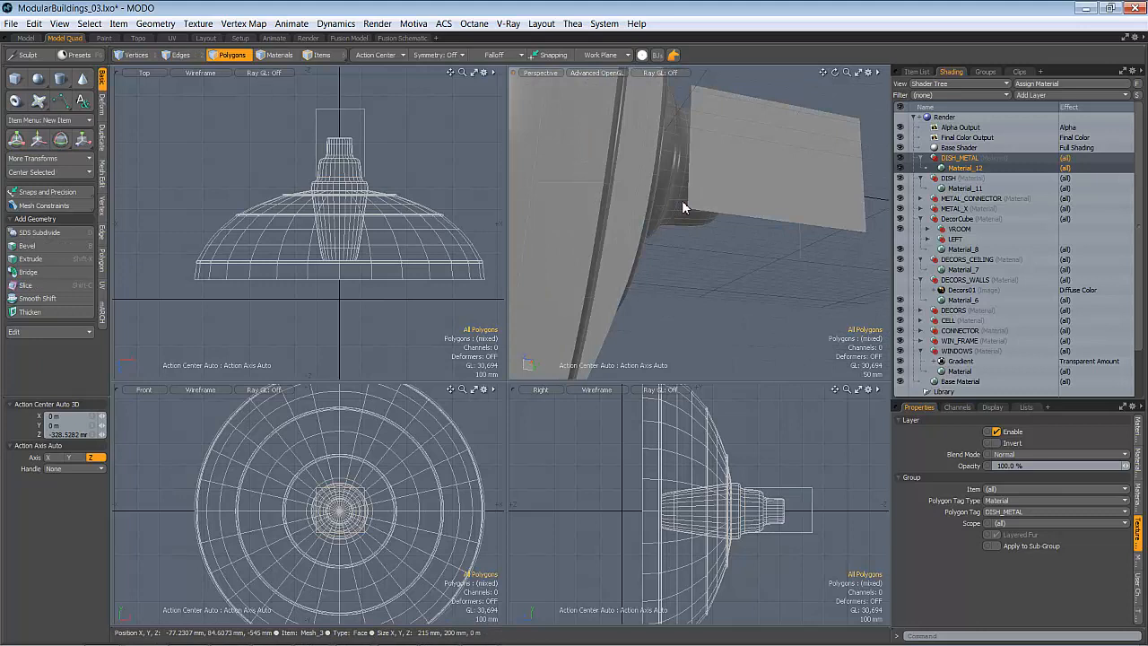
Select the three remaining bracket faces and scale them down in Y to a height of about 88 mm
left_click_drag(720, 182, 667, 246, "alt")
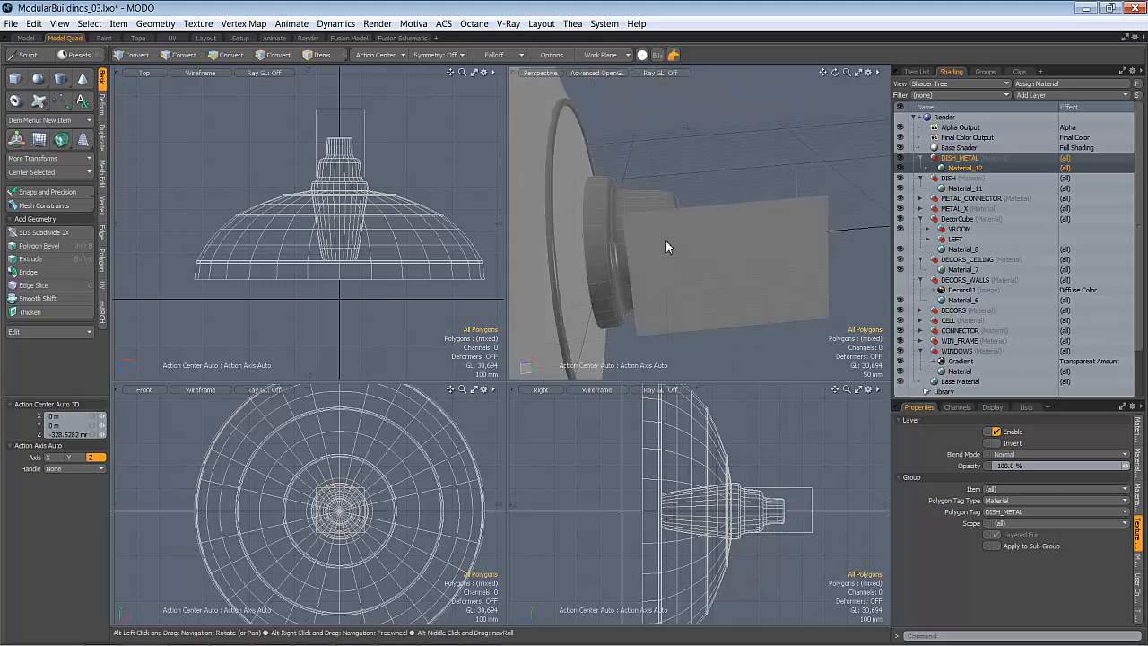
double_click(712, 236)
key("y")
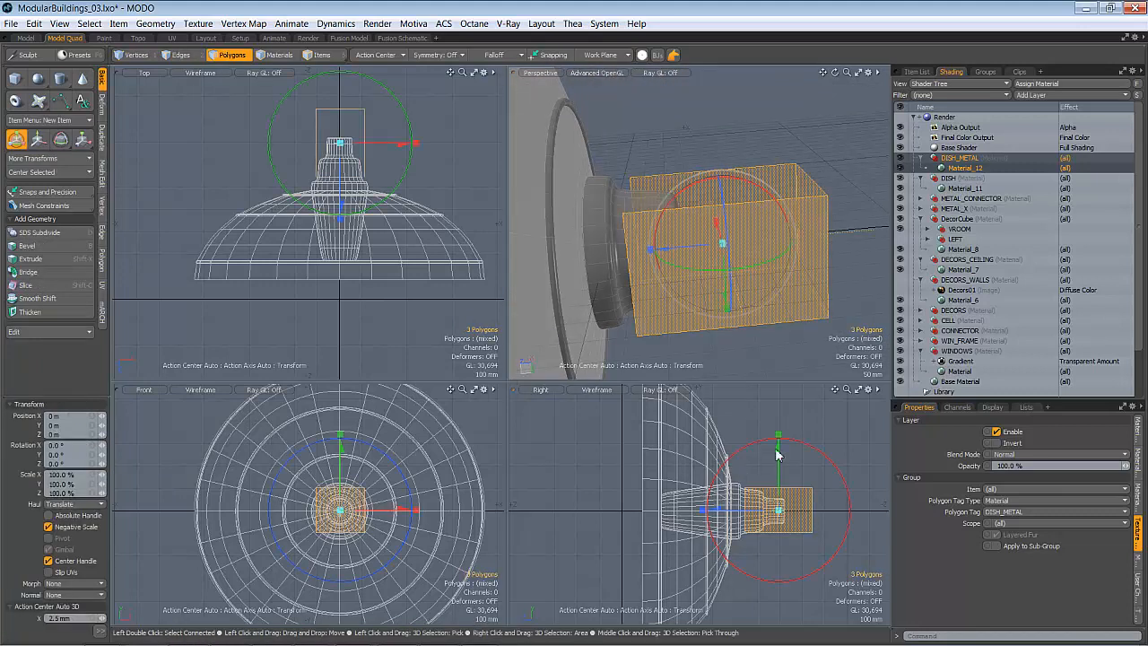
left_click_drag(780, 435, 768, 536)
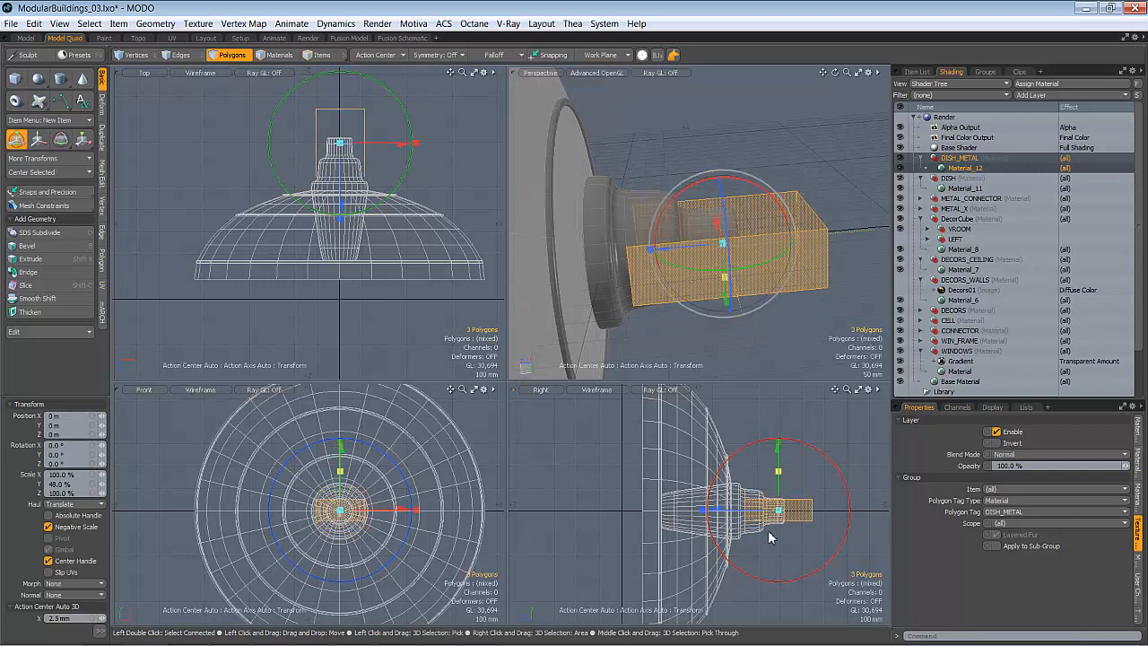
left_click_drag(747, 375, 693, 249, "alt")
key("q")
Move the bracket faces about -2 mm in X to centre them on the neck
left_click_drag(665, 186, 708, 249, "alt")
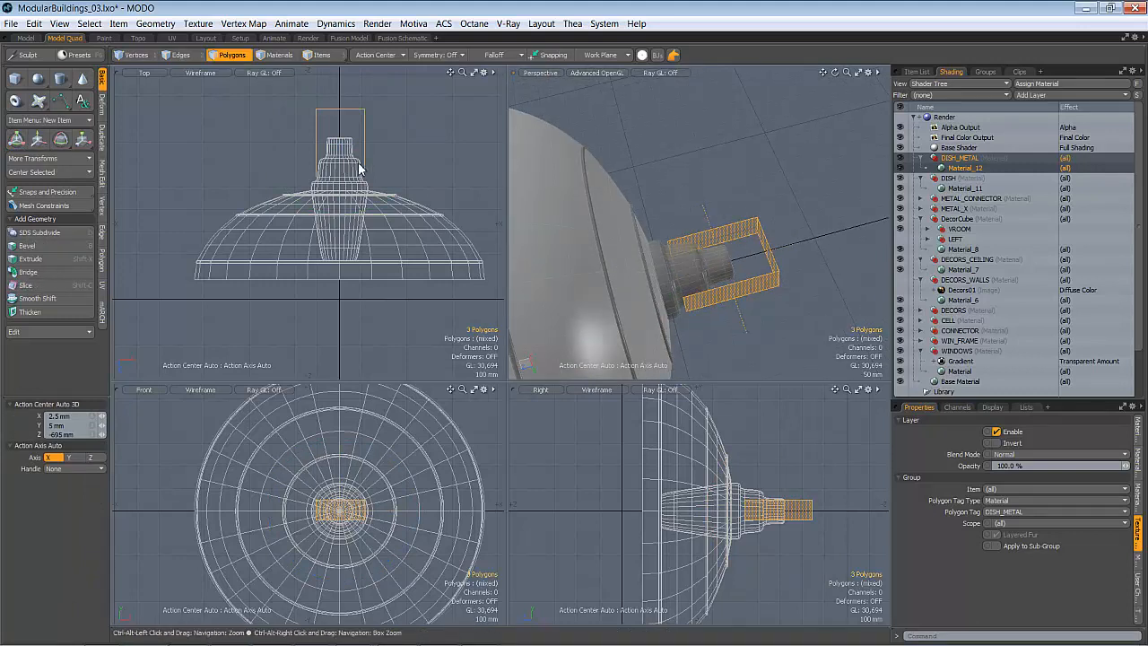
scroll(359, 168, "up", 2)
key("y")
scroll(341, 153, "up", 2)
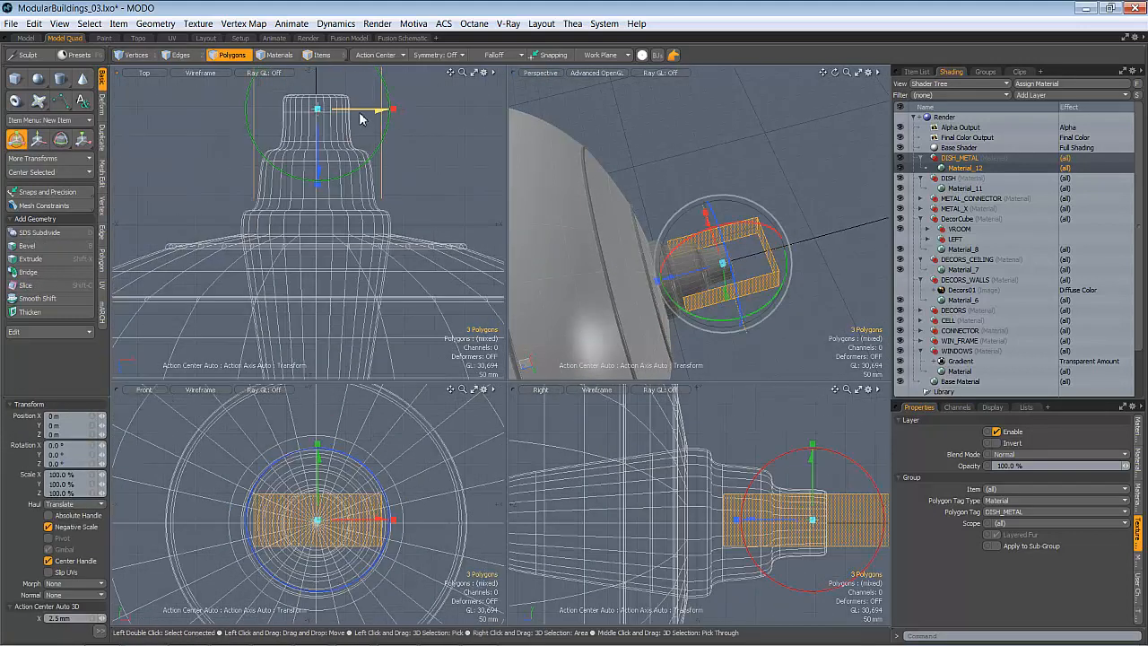
left_click_drag(362, 117, 359, 116)
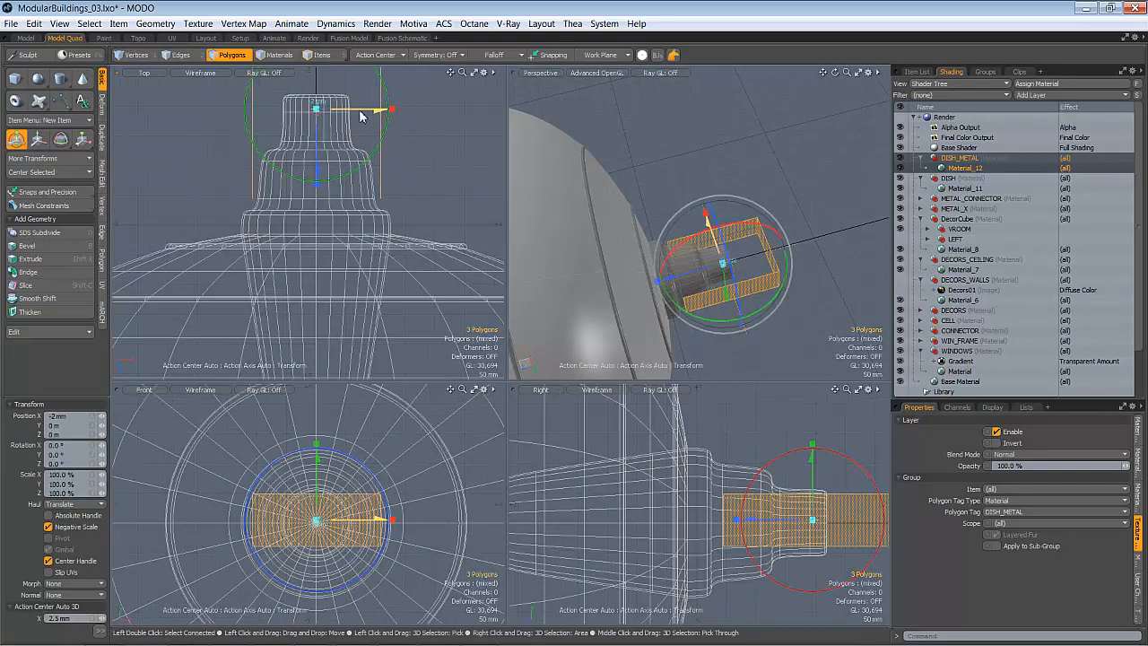
Thicken the bracket faces with an offset of about 14 mm
left_click(74, 310)
left_click_drag(318, 175, 318, 182)
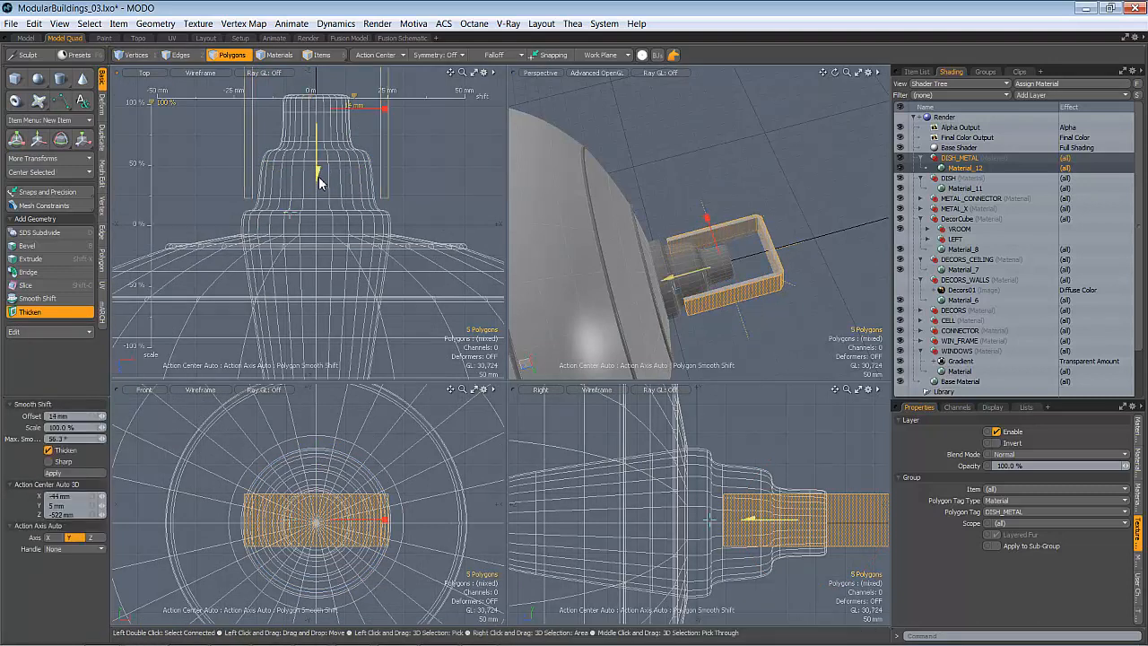
left_click_drag(689, 292, 735, 260, "alt")
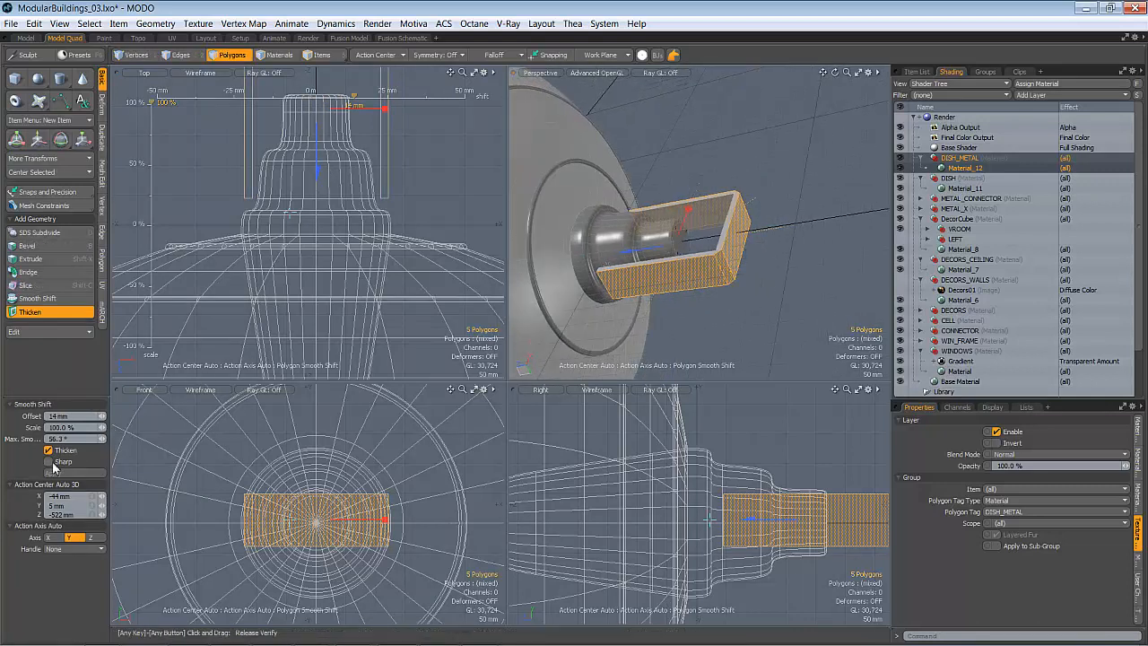
left_click_drag(697, 257, 668, 249, "alt")
key("space")
key("space")
Select the whole thickened bracket, assign it the DISH_METAL material and clear the selection
left_click_drag(730, 230, 713, 271, "alt")
key("3")
double_click(706, 262)
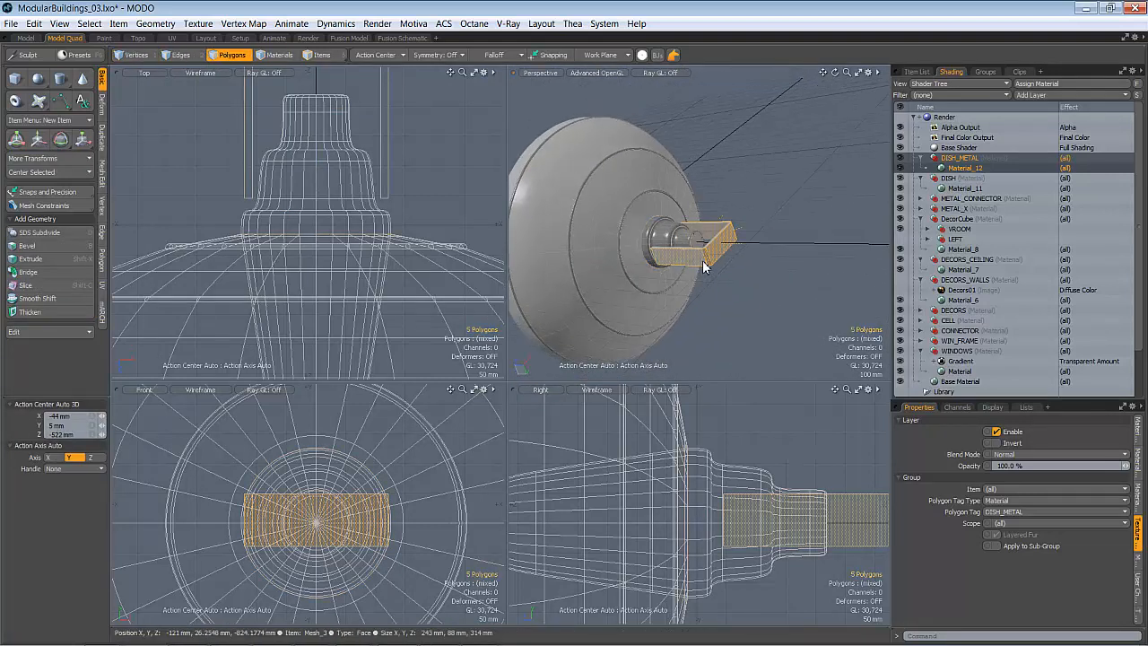
key("m")
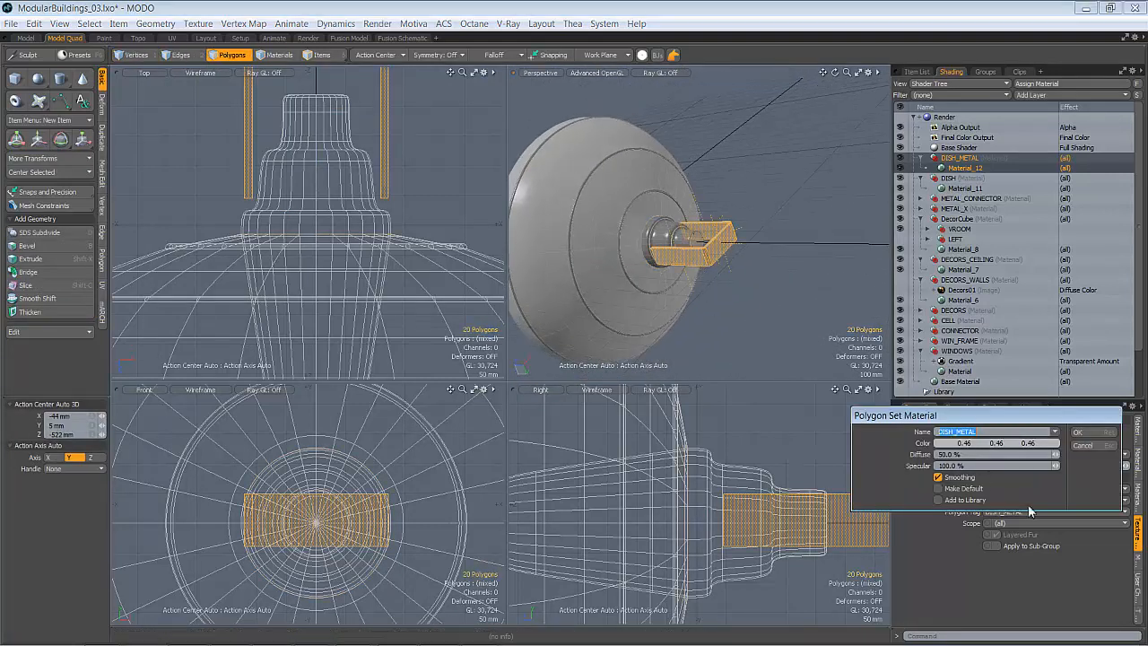
left_click(1077, 432)
left_click(809, 263)
left_click_drag(809, 264, 743, 284, "alt")
left_click(743, 283)
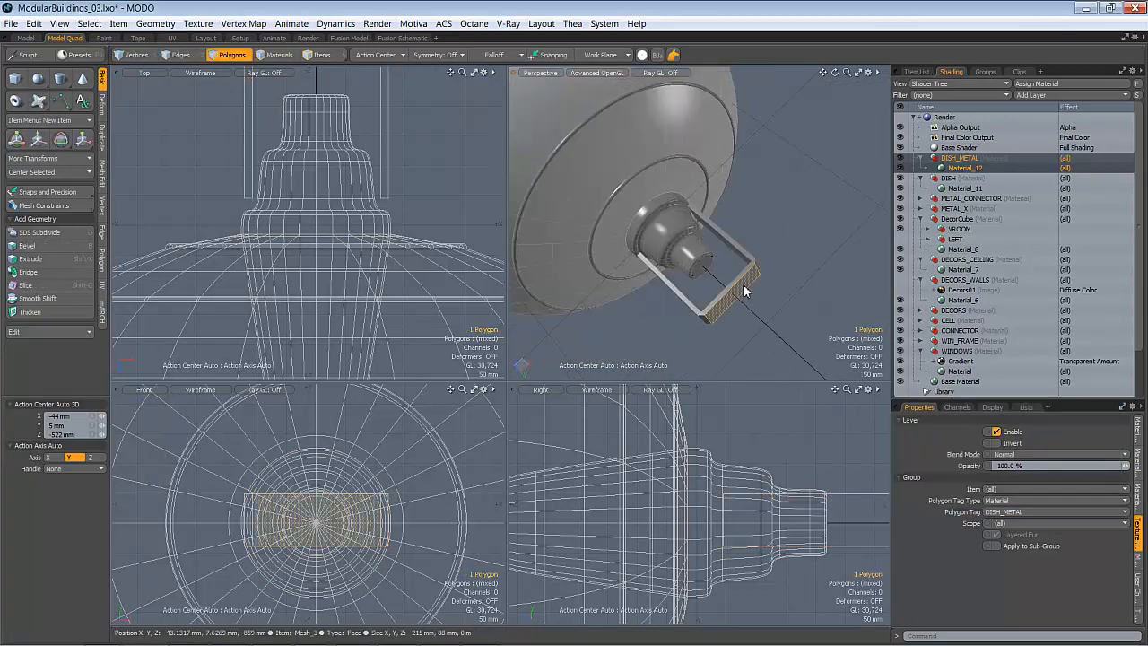
double_click(743, 283)
key("y")
left_click_drag(323, 146, 330, 185, "alt+shift")
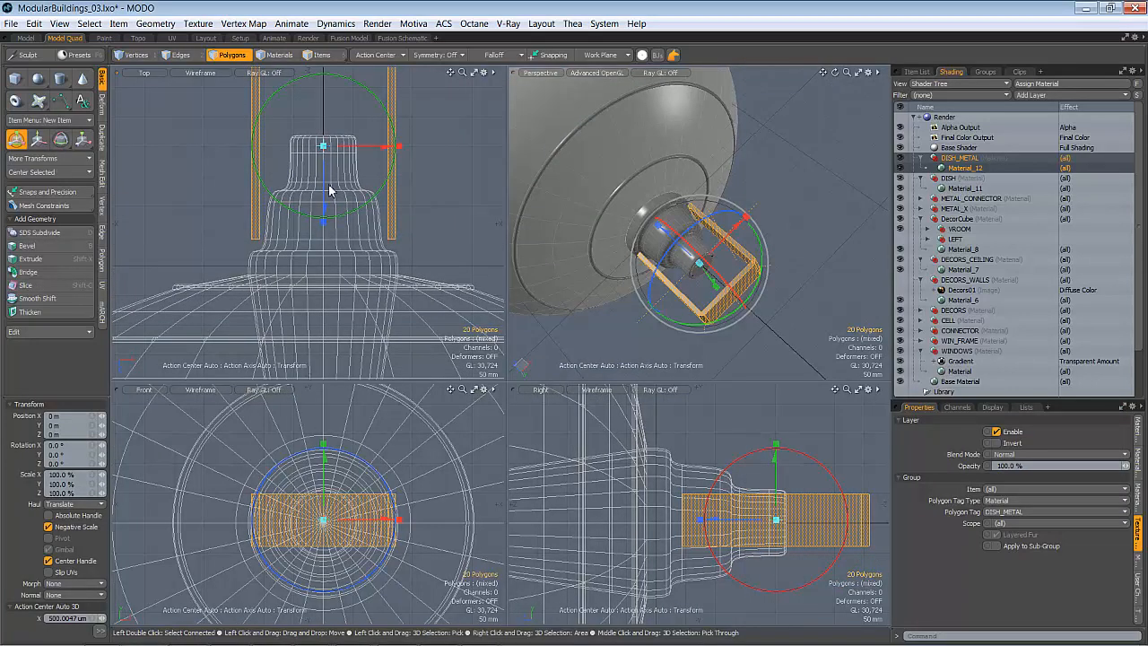
left_click_drag(529, 249, 641, 207, "alt")
key("space")
Select the four edge loops at the shoulders between the metal neck's tiers
key("space")
key("space")
double_click(697, 238)
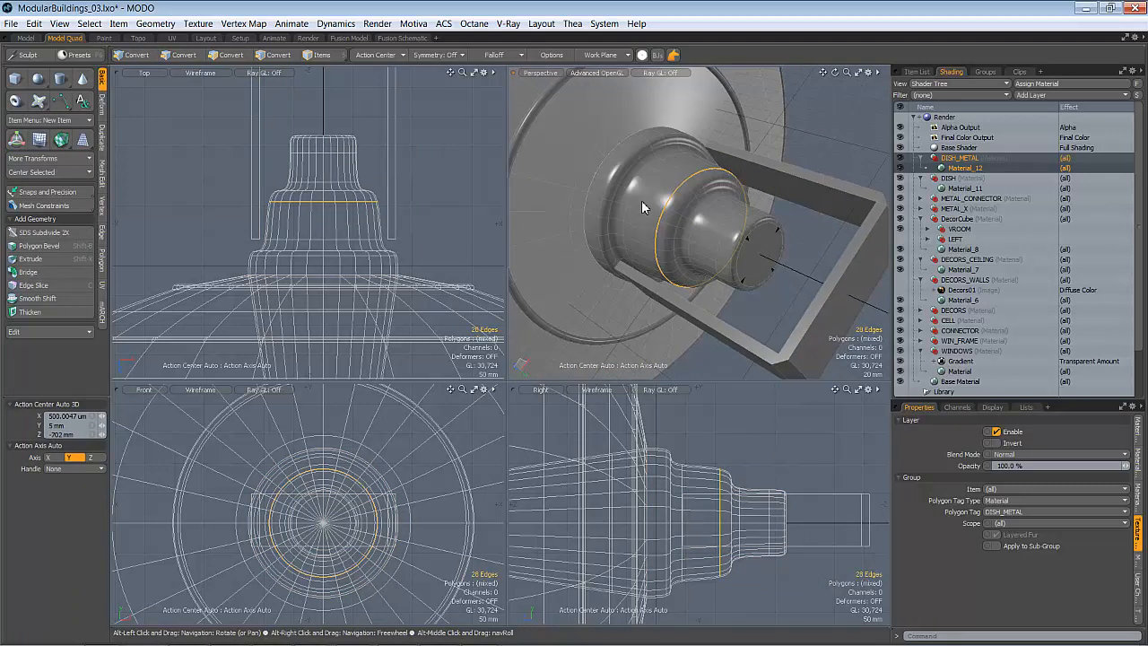
double_click(681, 224, "shift")
left_click_drag(691, 233, 646, 218, "alt")
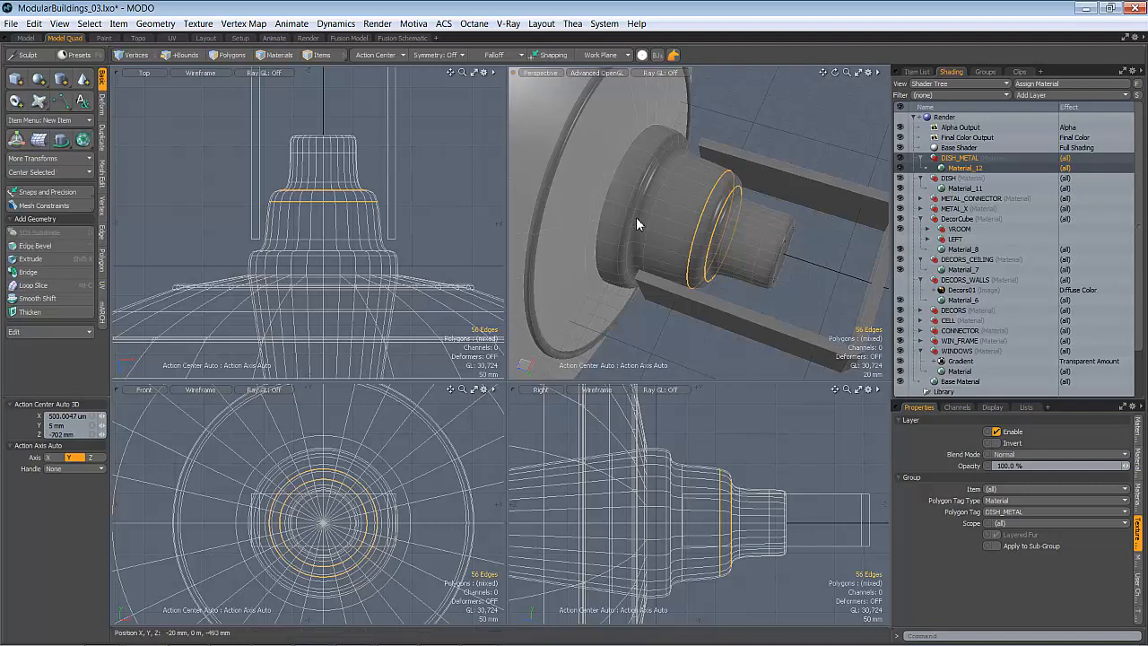
double_click(648, 228, "shift")
left_click_drag(648, 228, 615, 210, "alt")
double_click(657, 205, "shift")
Sharpen the selected neck loops with the Edge Weight Tool, return to polygon selection and leave nothing selected
left_click(240, 25)
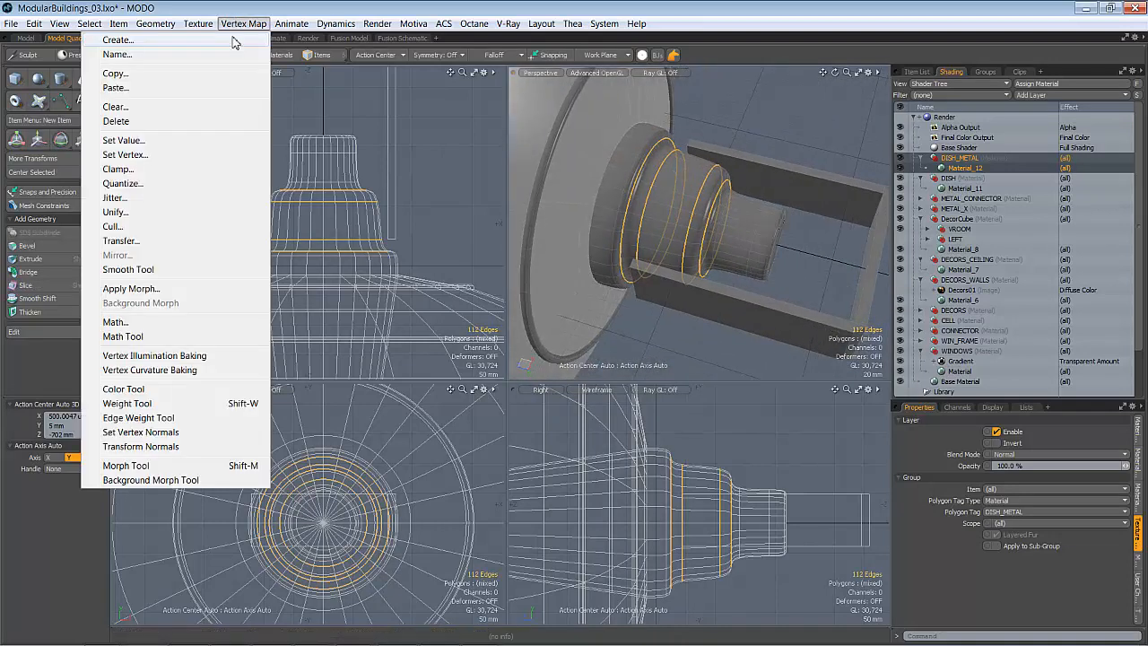
left_click(139, 418)
left_click_drag(689, 305, 714, 283)
key("3")
double_click(807, 300)
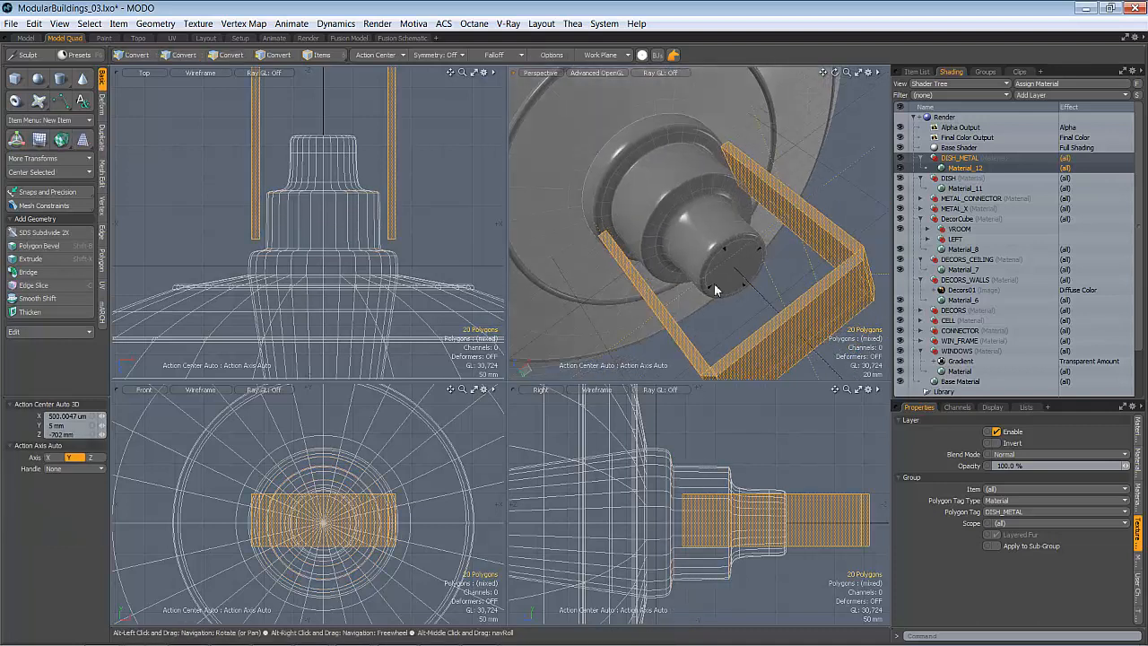
left_click(829, 193)
Draw a cylinder along X through the neck and both bracket arms, about 48 mm in diameter and 256 mm long, centred at X 0
left_click_drag(761, 223, 711, 303, "alt")
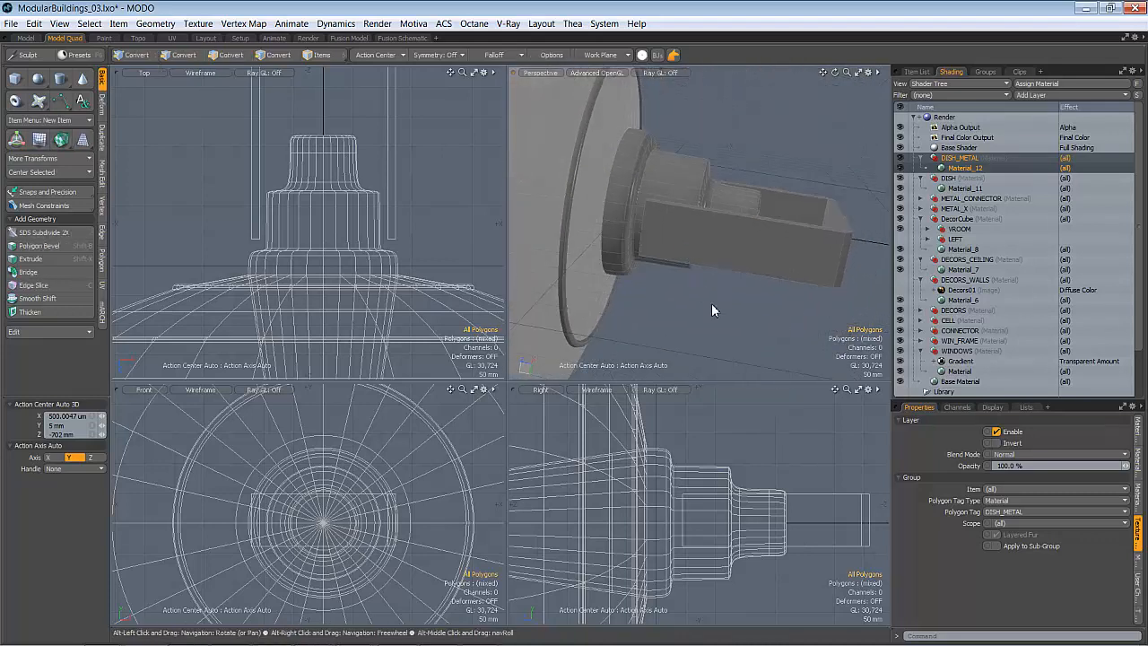
left_click(61, 78)
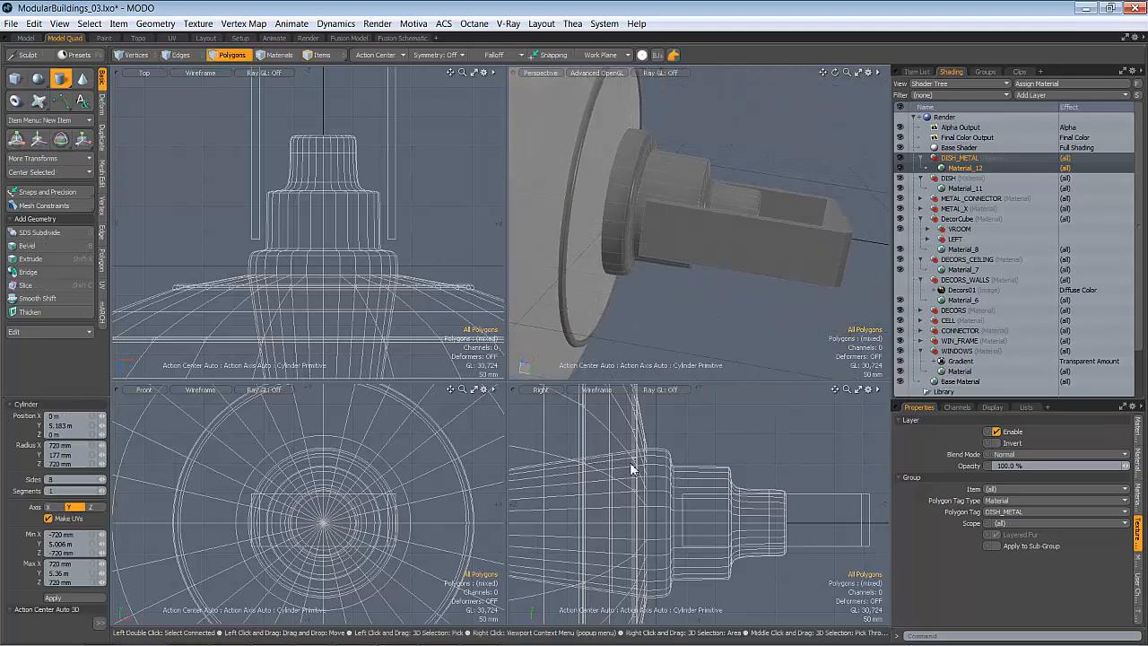
left_click_drag(706, 521, 722, 549, "ctrl")
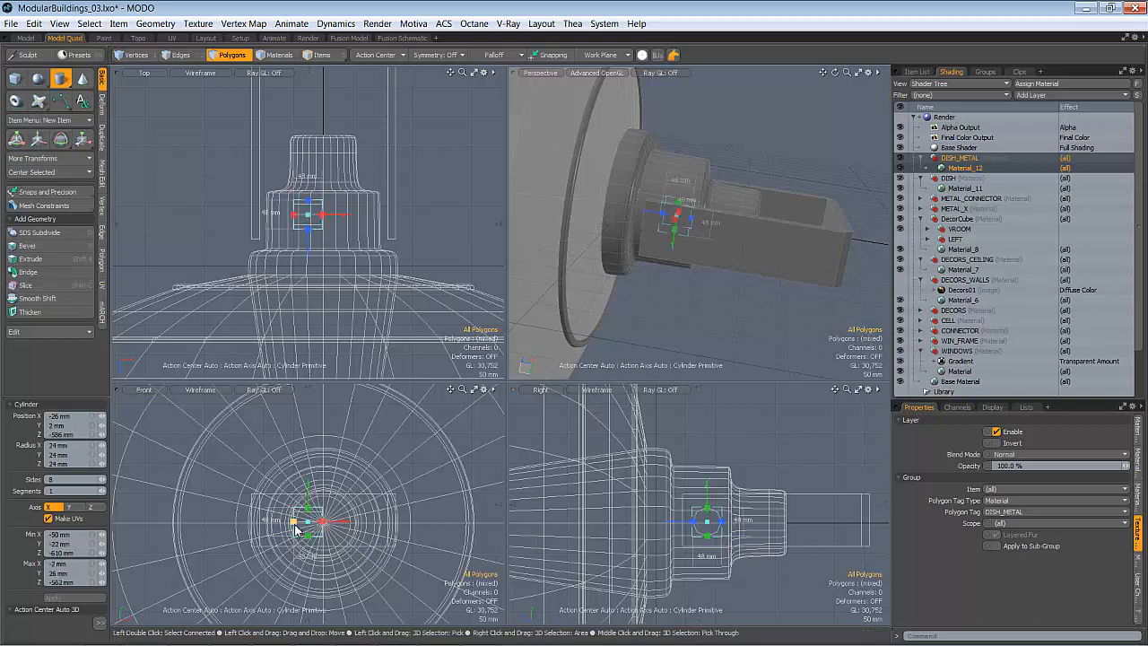
left_click_drag(265, 523, 240, 526)
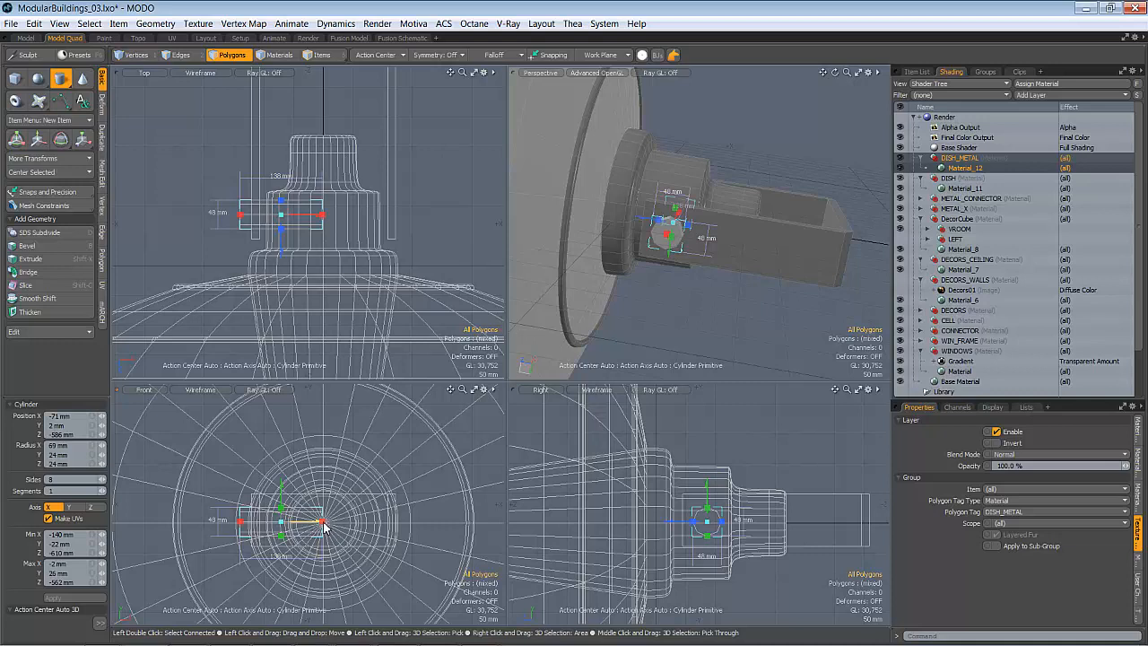
left_click_drag(325, 527, 402, 527)
left_click_drag(289, 527, 247, 524)
left_click_drag(733, 300, 628, 296, "alt")
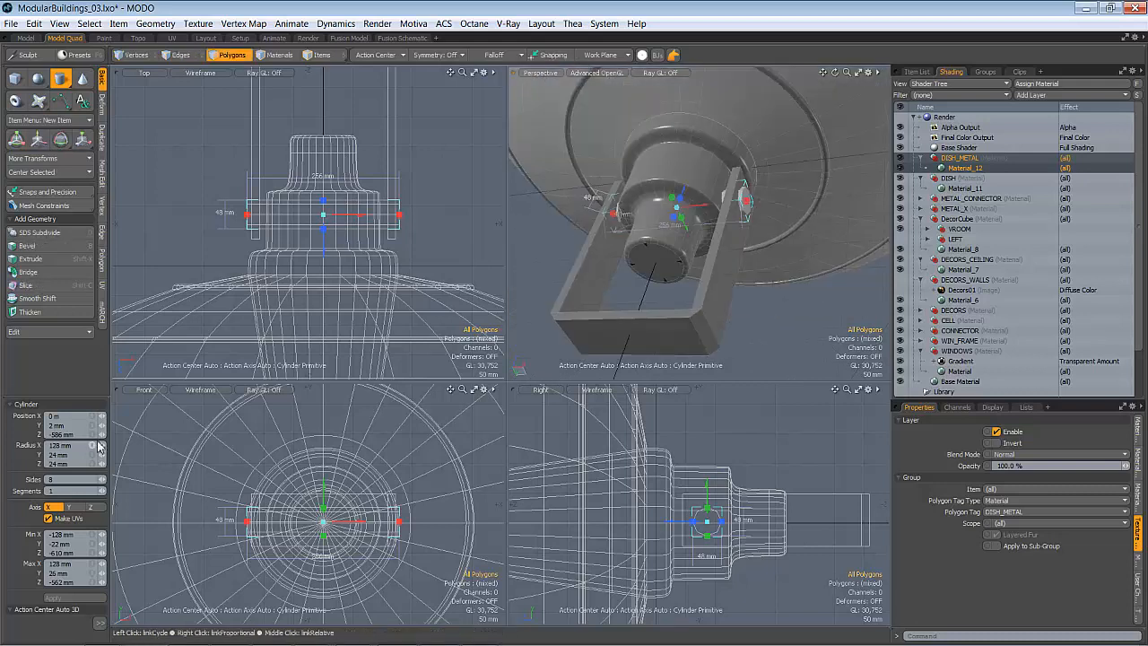
Increase the cylinder's number of sides to round it off and finish the primitive
left_click_drag(632, 251, 645, 287, "alt")
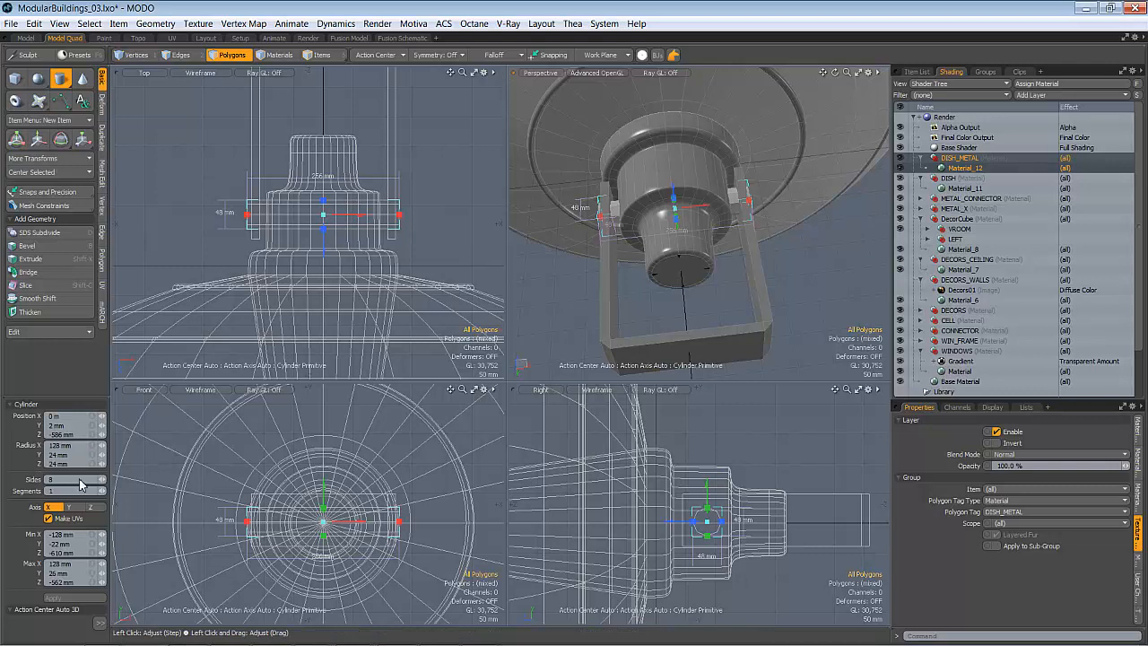
left_click_drag(618, 225, 720, 218, "alt")
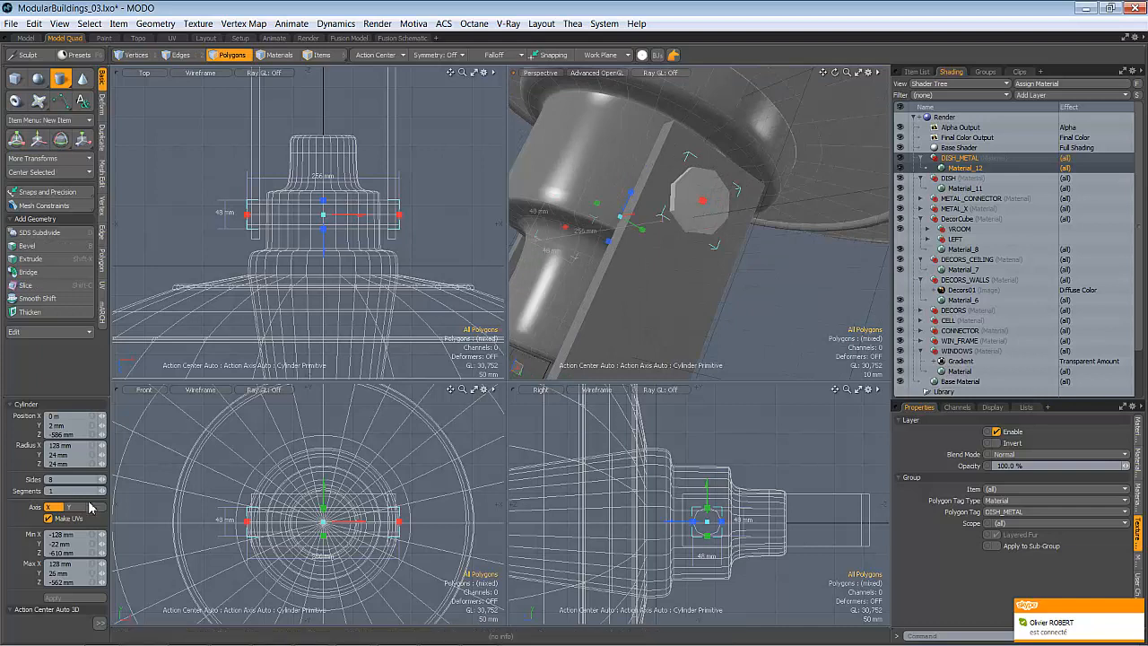
left_click_drag(105, 480, 130, 484)
left_click_drag(675, 286, 617, 284, "alt")
key("space")
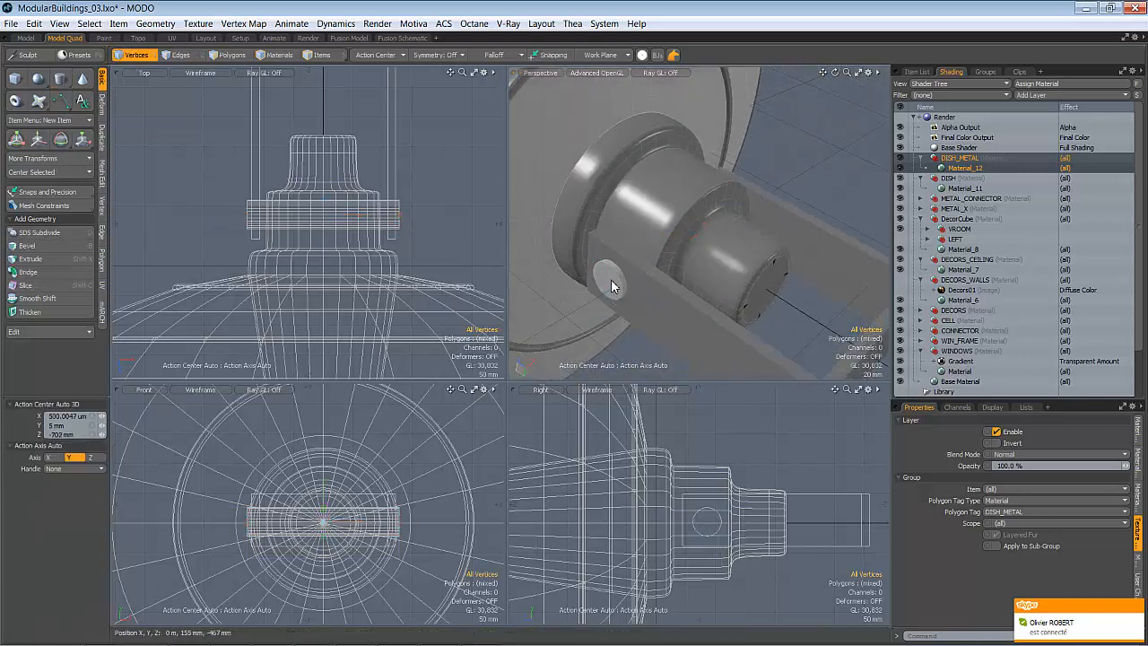
Select the cylinder's two end caps and bevel them with an inset of about 14 mm
left_click(611, 279)
left_click_drag(700, 260, 820, 204, "alt")
left_click(735, 215, "shift")
key("b")
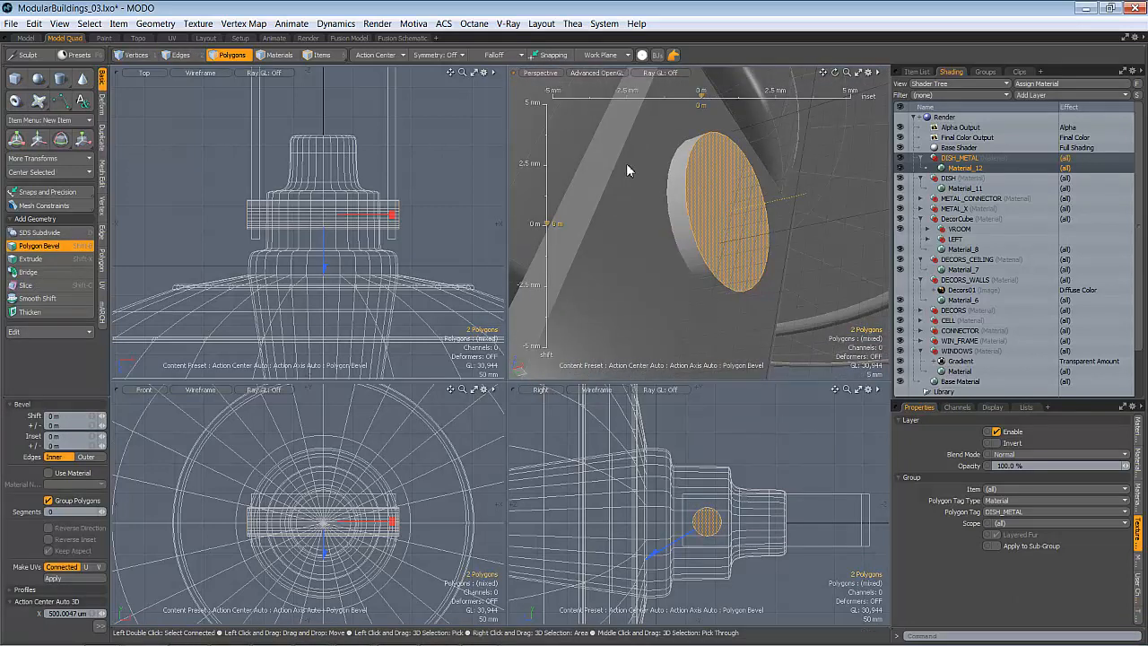
left_click_drag(395, 218, 355, 234)
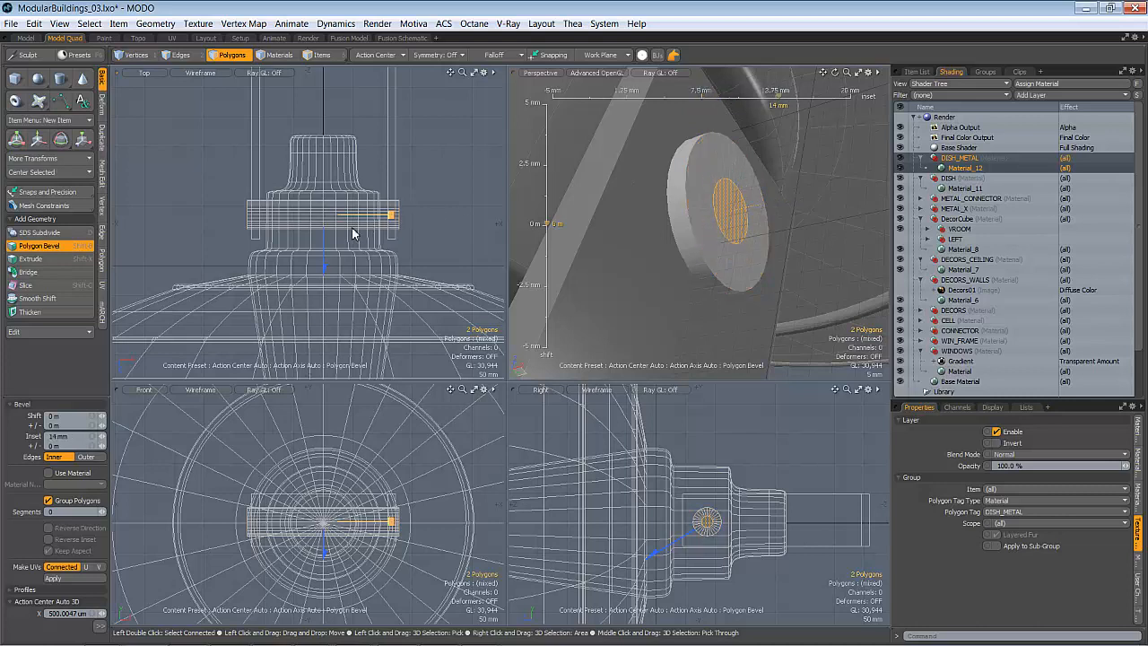
Bevel the inner end-cap faces again with about -4 mm shift and 2.4 mm inset to form a recess
left_click(468, 211, "shift")
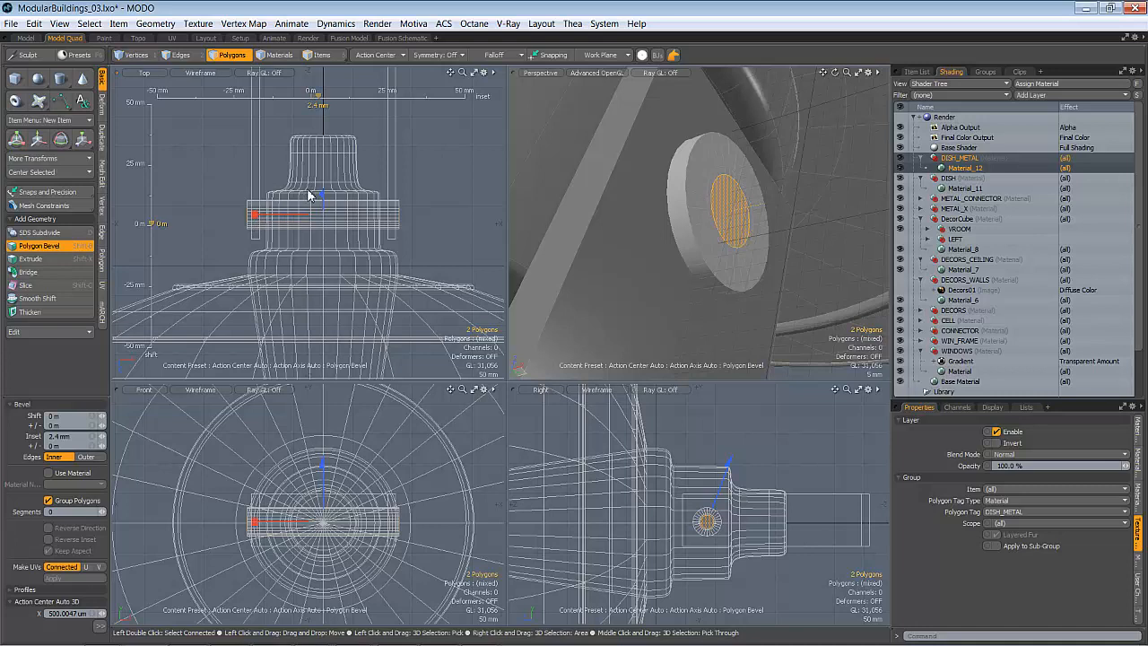
left_click_drag(324, 199, 327, 202)
left_click_drag(710, 225, 617, 252, "alt")
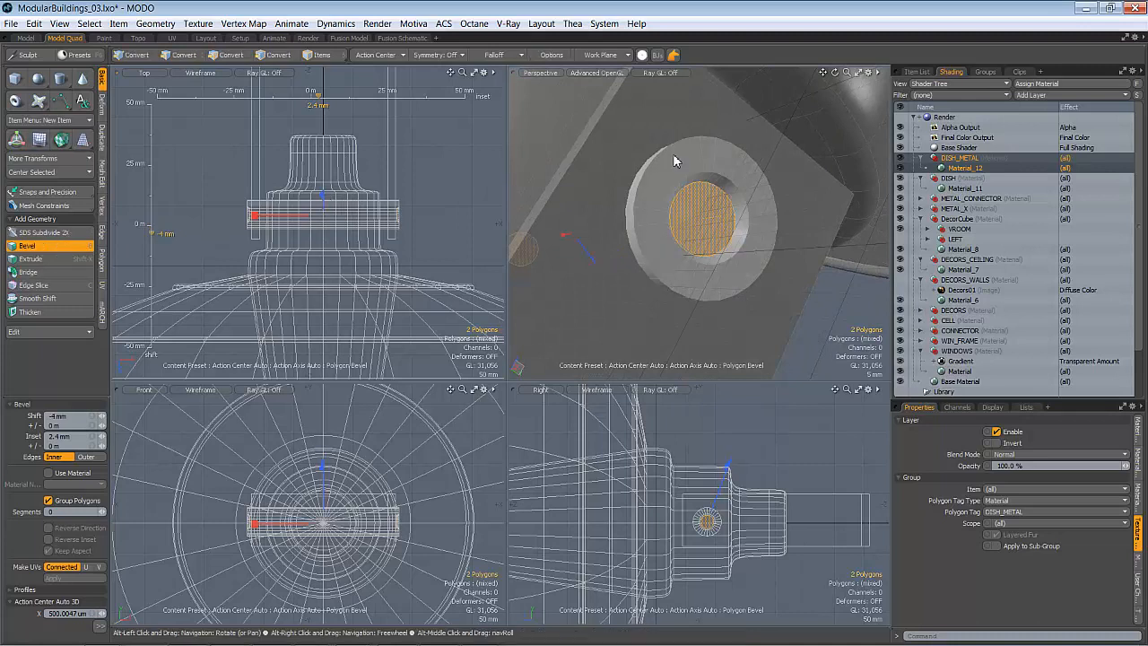
scroll(628, 171, "up", 3)
Add further bevels to the recessed end-cap faces, raising the innermost faces with a shift of about 4 mm
left_click(608, 176, "shift")
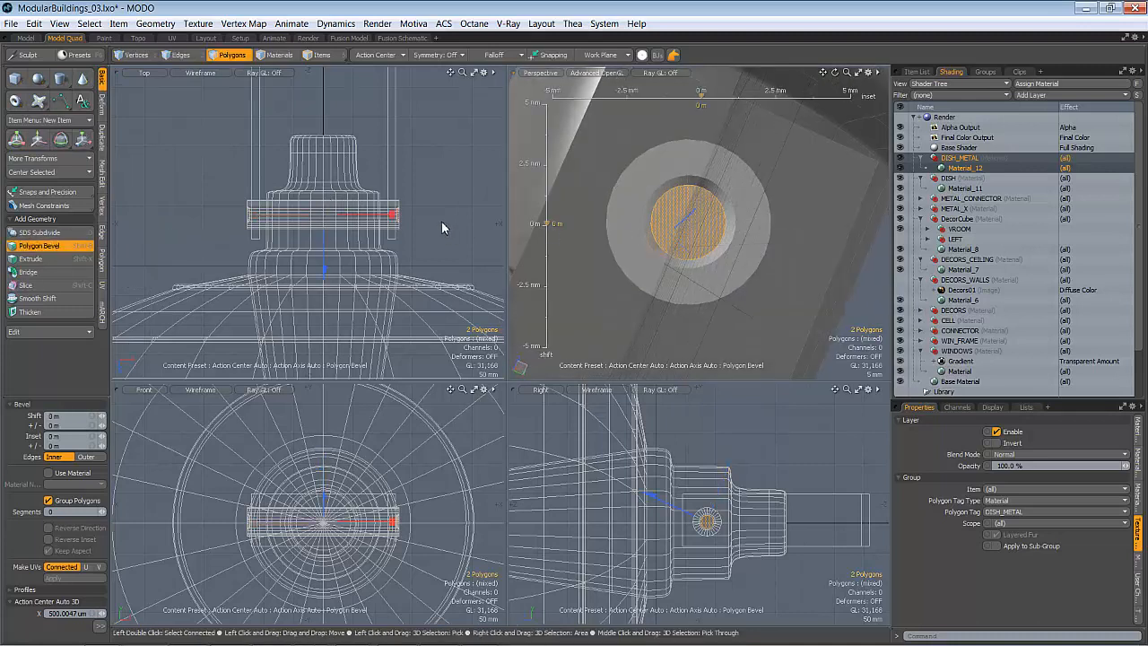
left_click(457, 169, "shift")
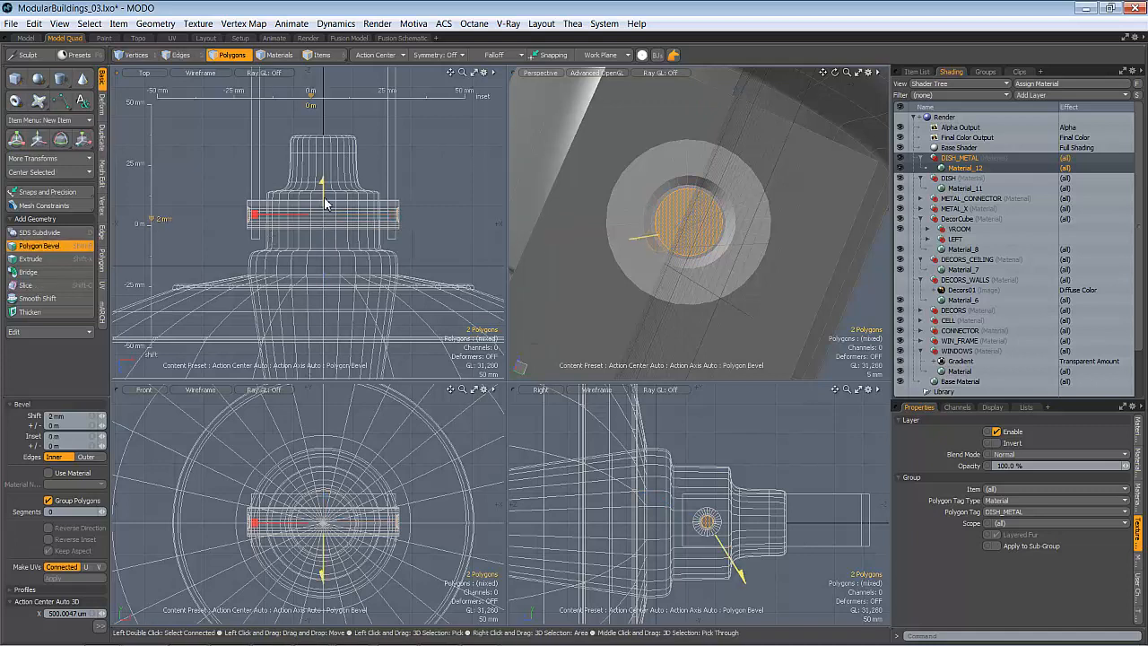
left_click_drag(628, 220, 821, 166, "alt")
left_click_drag(322, 180, 326, 182)
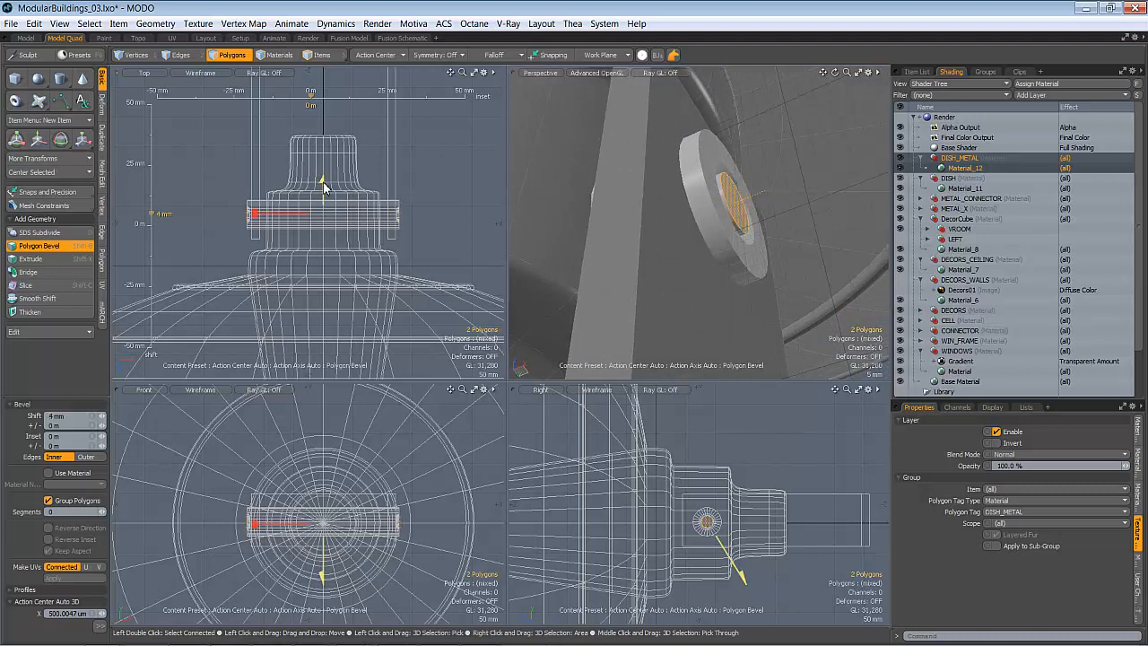
Select the edge loops around the bolt's raised inner end-cap faces and bevel them with a 2 mm inset
left_click_drag(687, 174, 661, 238, "alt")
key("space")
key("space")
key("space")
double_click(647, 228)
key("shift+a")
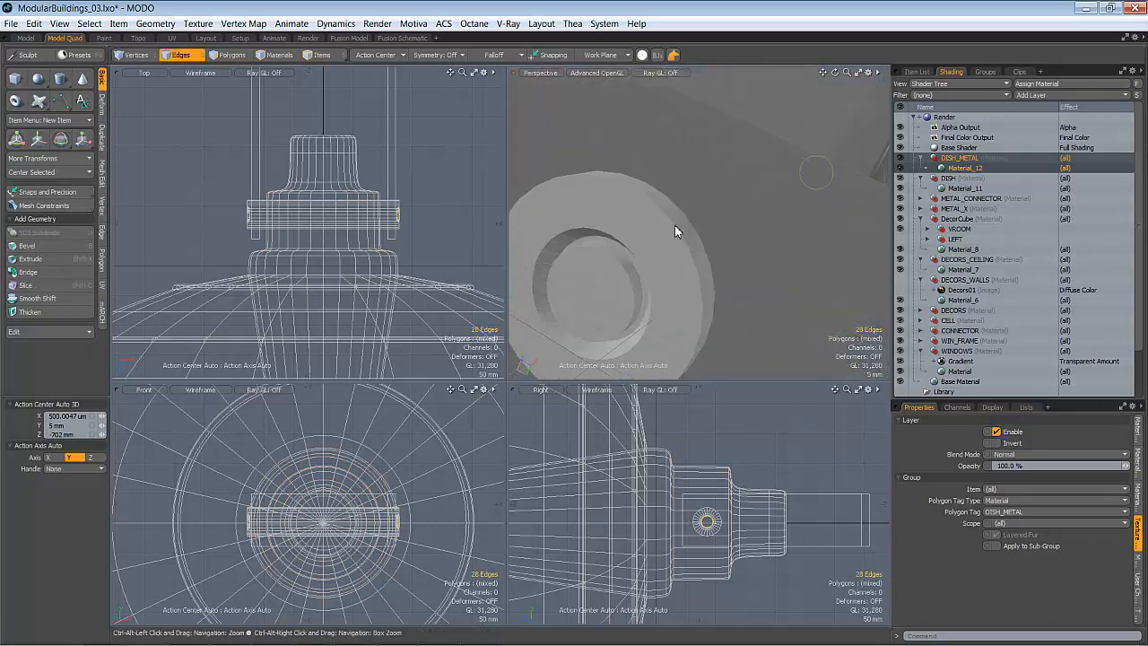
key("b")
left_click_drag(607, 269, 714, 245, "alt")
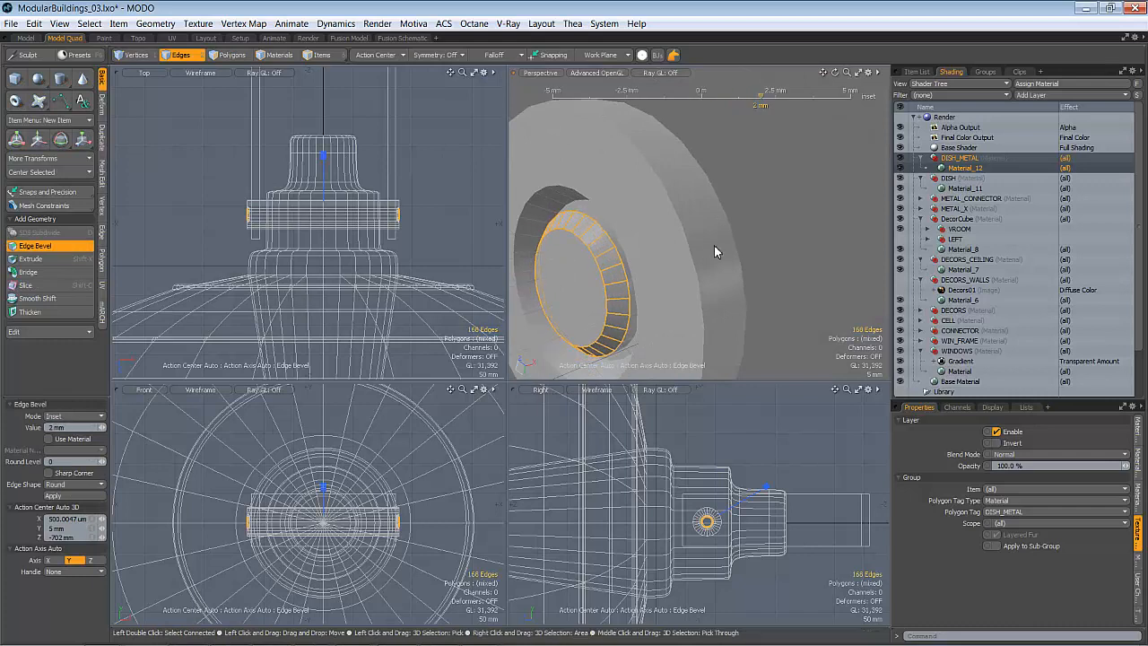
Raise the edge bevel's round level to smooth the rims of the raised end-cap faces
left_click(104, 462)
left_click(104, 462)
left_click(104, 462)
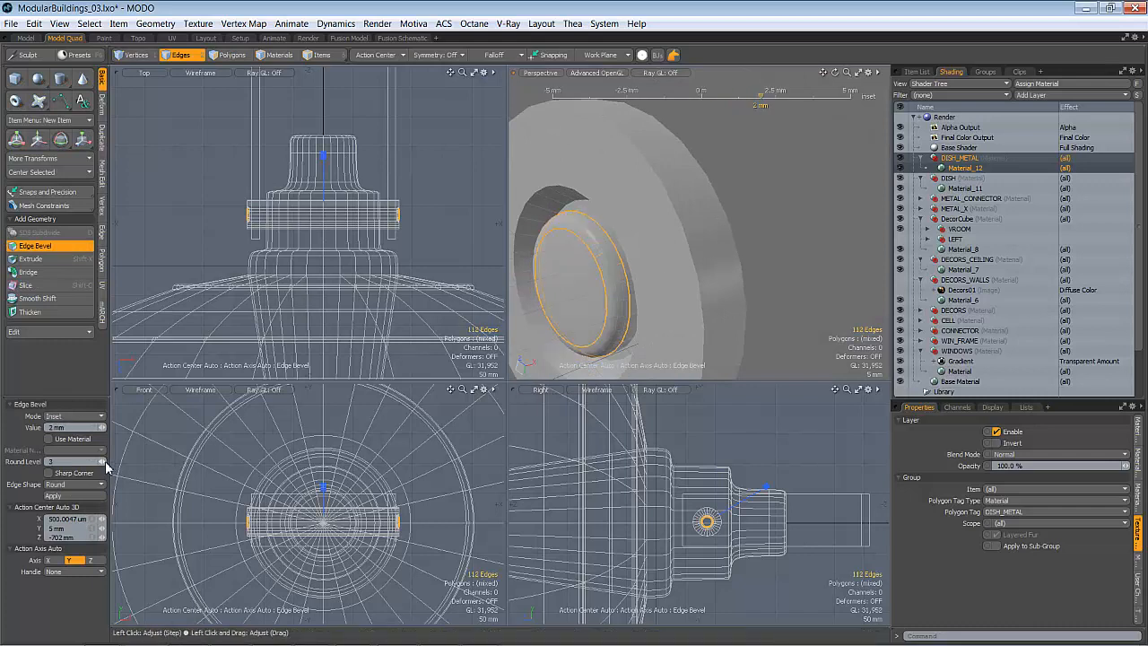
left_click(104, 462)
Select the whole pivot bolt and assign it a new material named DISH_AXIS with a 0.62 grey colour
scroll(725, 276, "down", 3)
left_click_drag(724, 276, 708, 248, "alt")
key("space")
key("space")
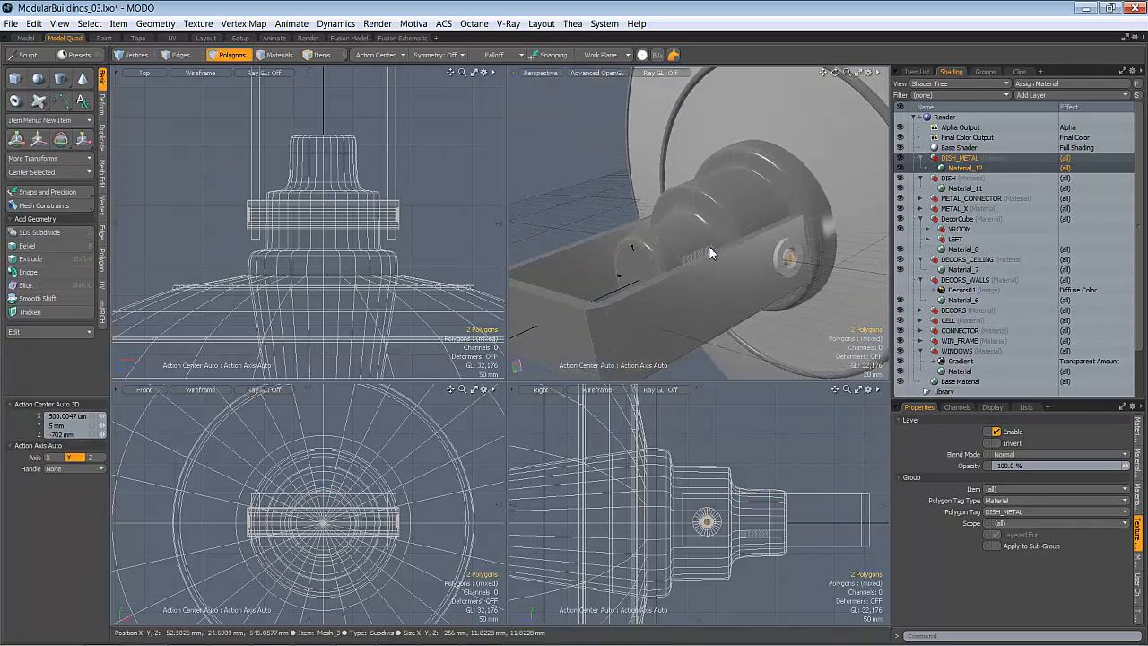
double_click(785, 263)
key("m")
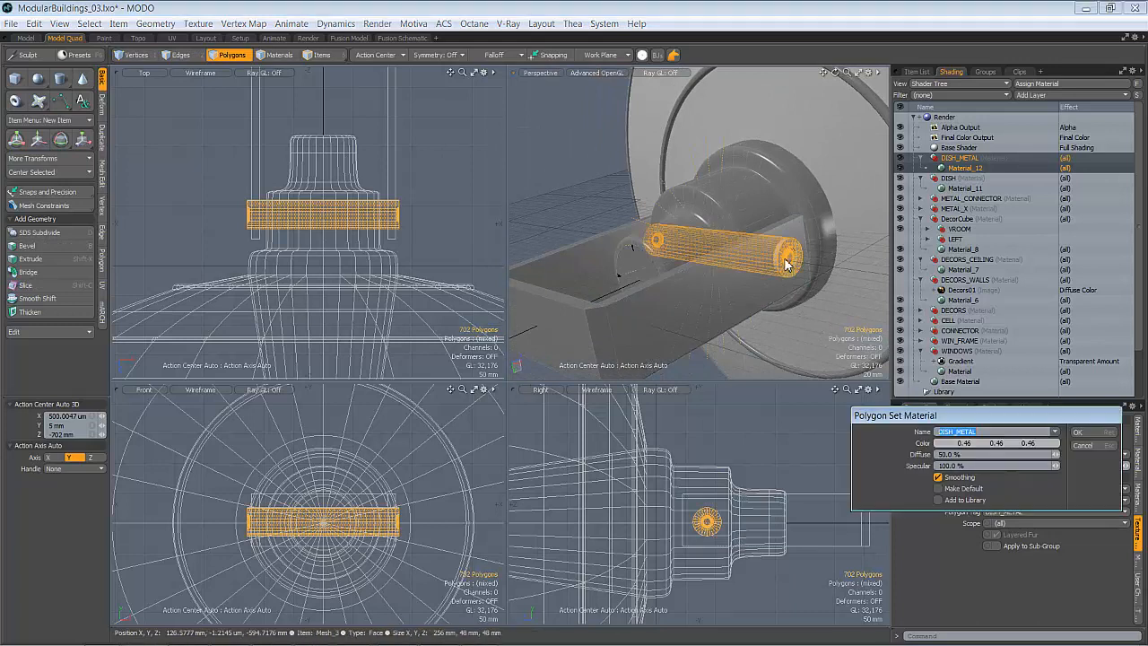
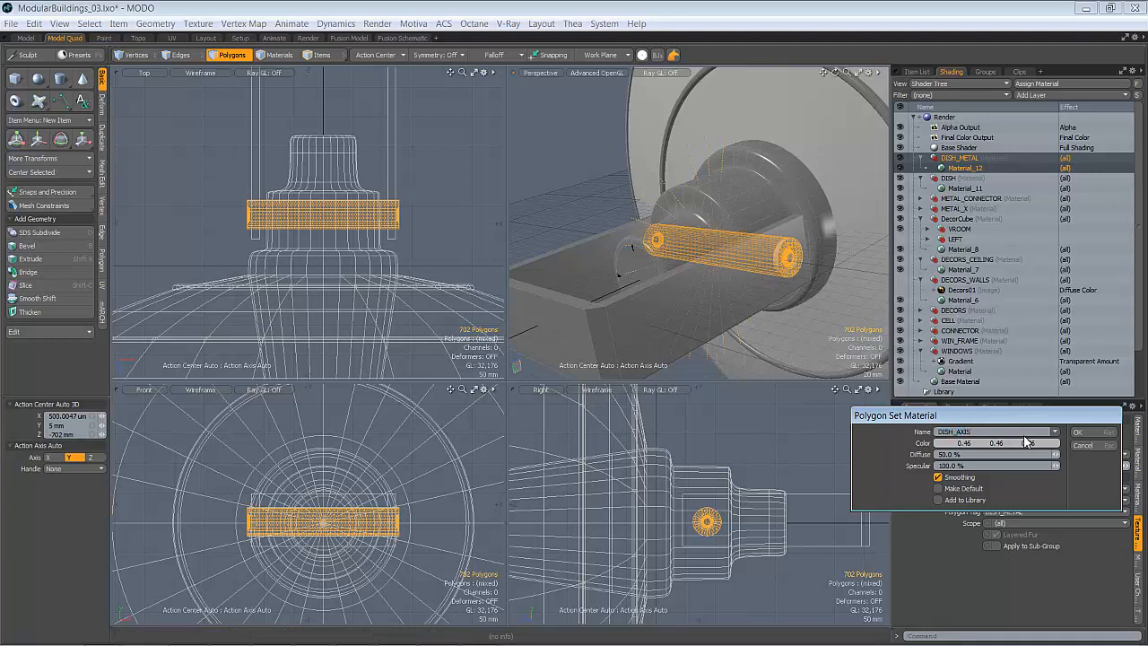
left_click_drag(1010, 448, 1021, 449, "shift")
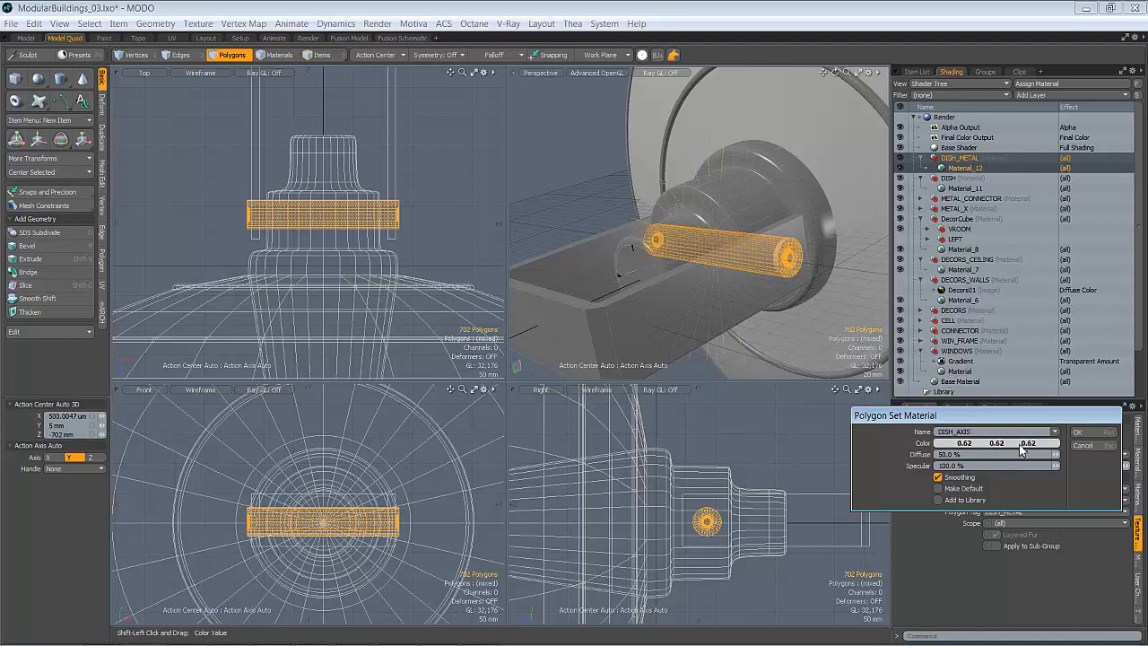
left_click(1079, 432)
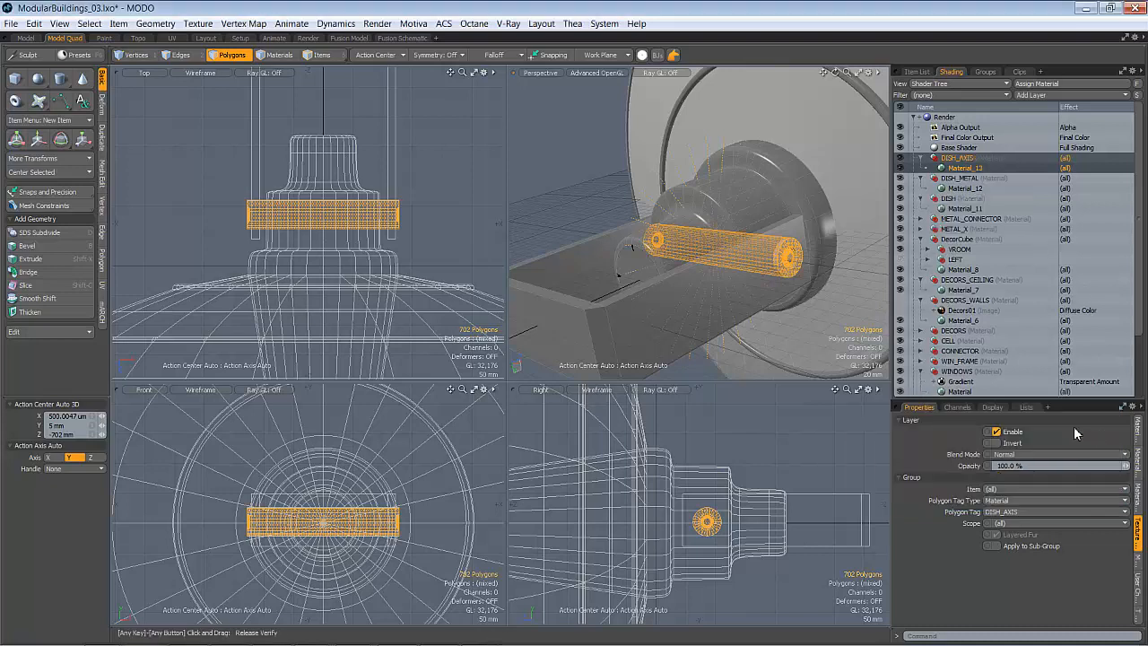
Clear the selection and draw a 28-sided vertical cylinder about 120 mm across and 120 mm tall behind the bracket's closed end
left_click_drag(582, 162, 650, 277, "alt")
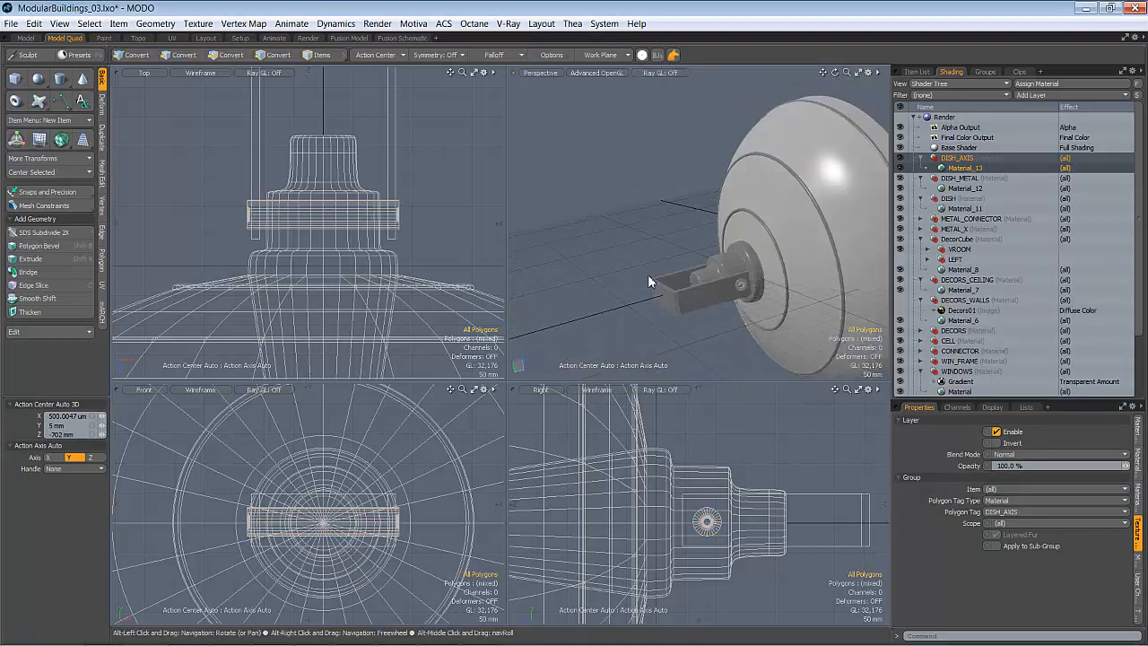
left_click_drag(649, 277, 608, 300, "alt")
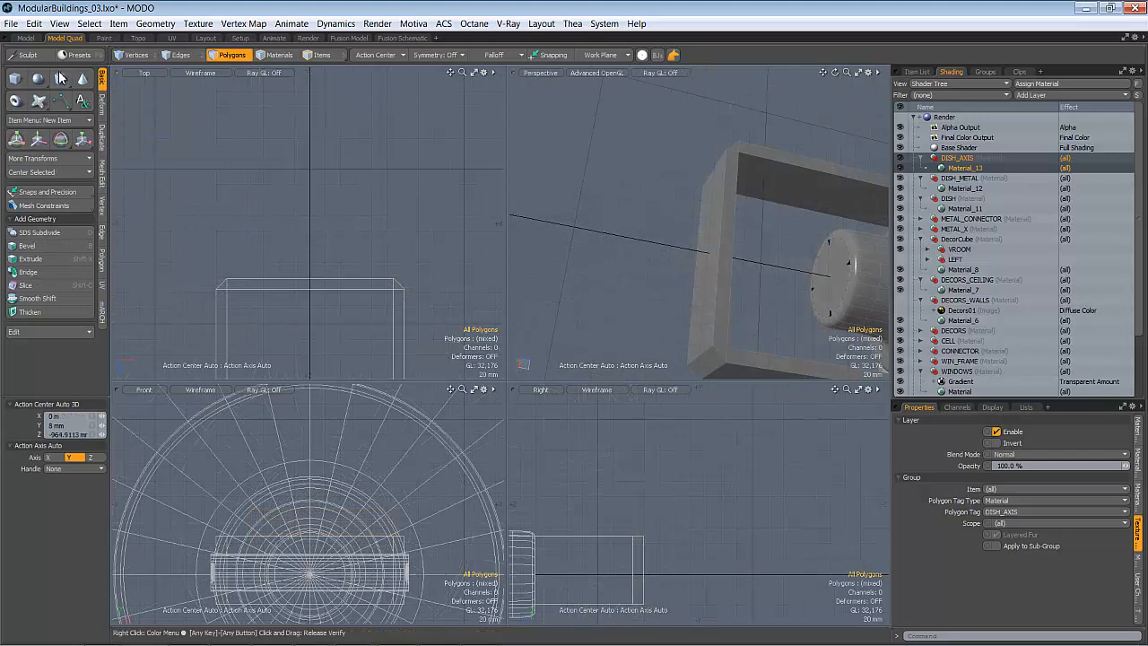
left_click(60, 79)
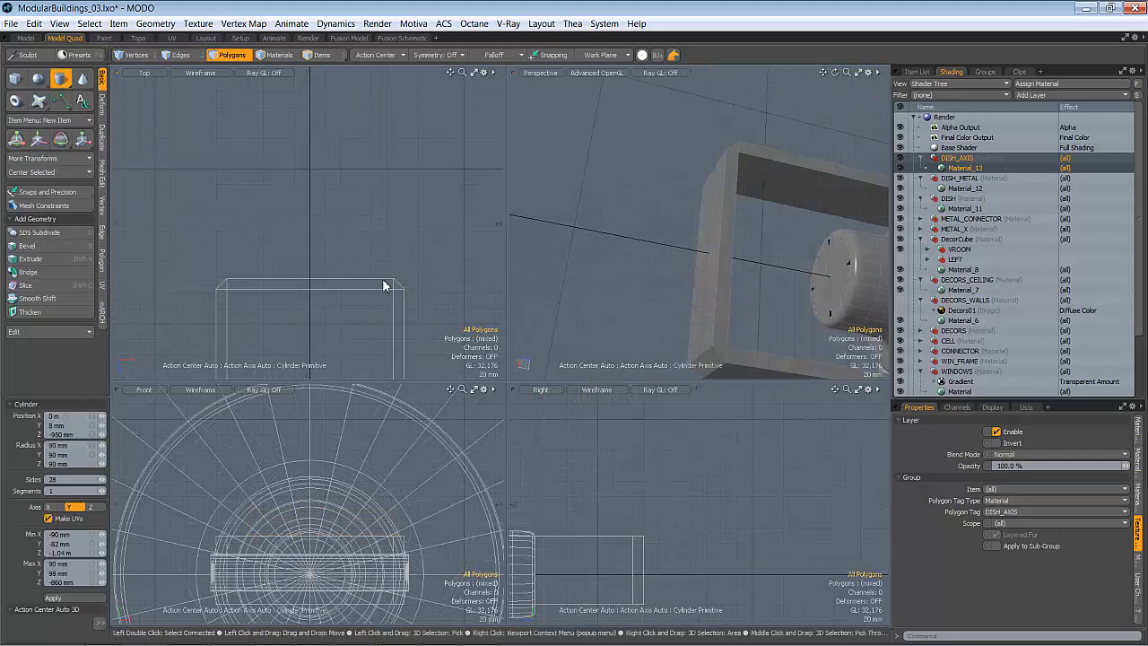
left_click_drag(308, 235, 353, 287)
left_click_drag(593, 289, 709, 271, "ctrl+alt")
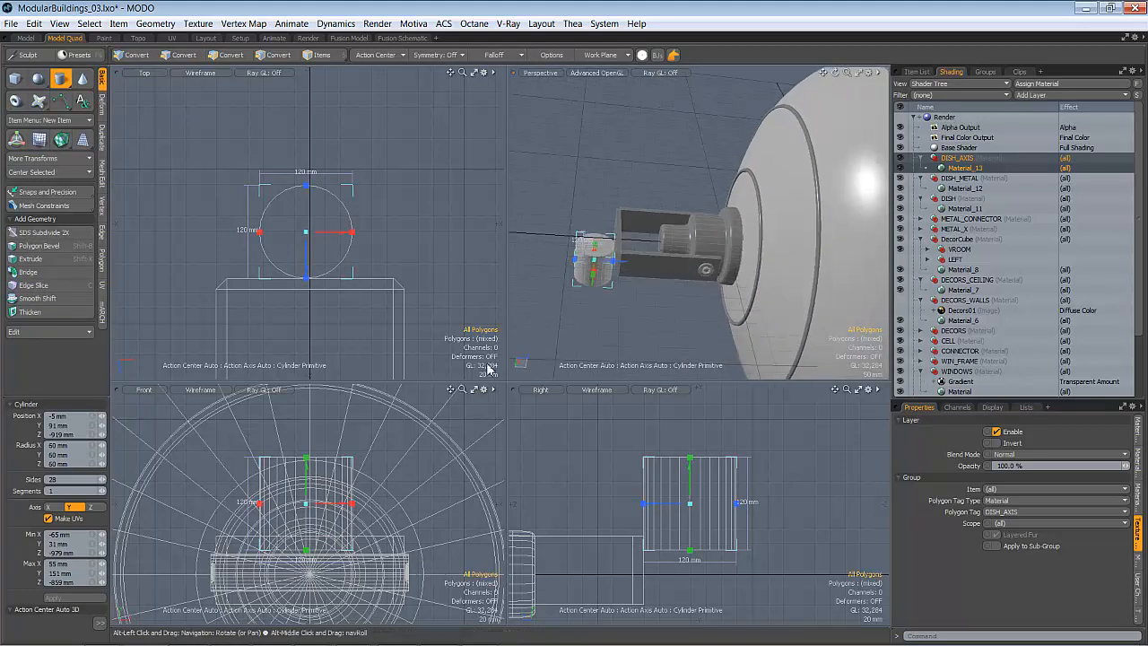
Lower the cylinder to about 7 mm in Y to align it with the bracket and uniformly enlarge it to about 168 mm
left_click_drag(715, 481, 703, 526, "ctrl+alt")
left_click_drag(624, 241, 690, 227, "alt")
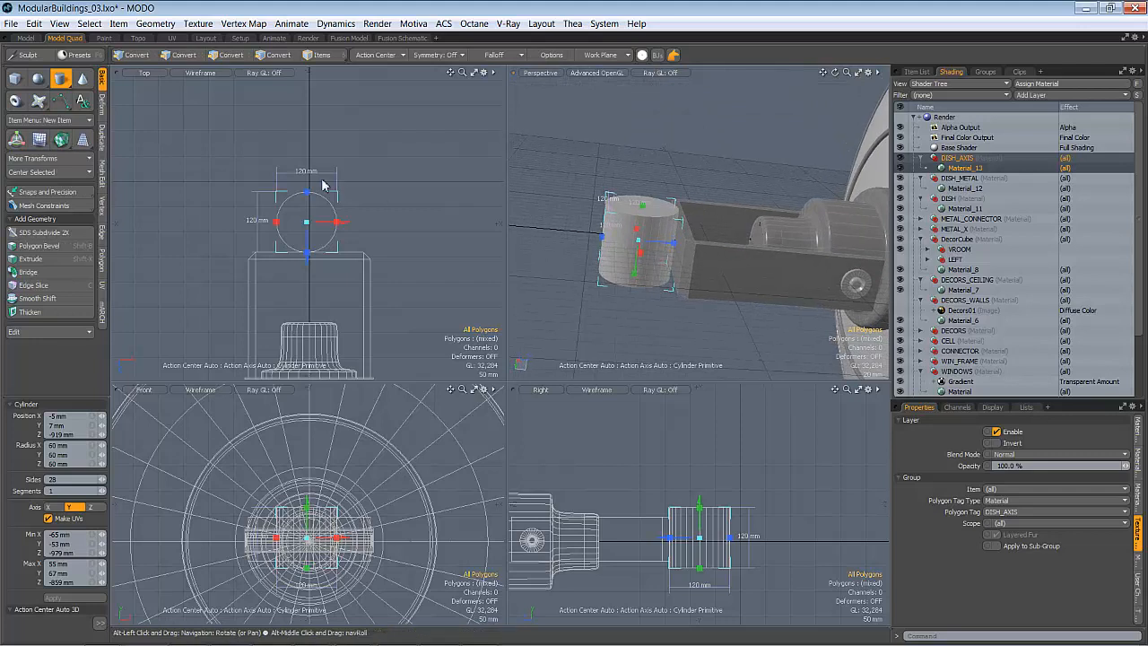
left_click_drag(339, 227, 313, 228, "ctrl")
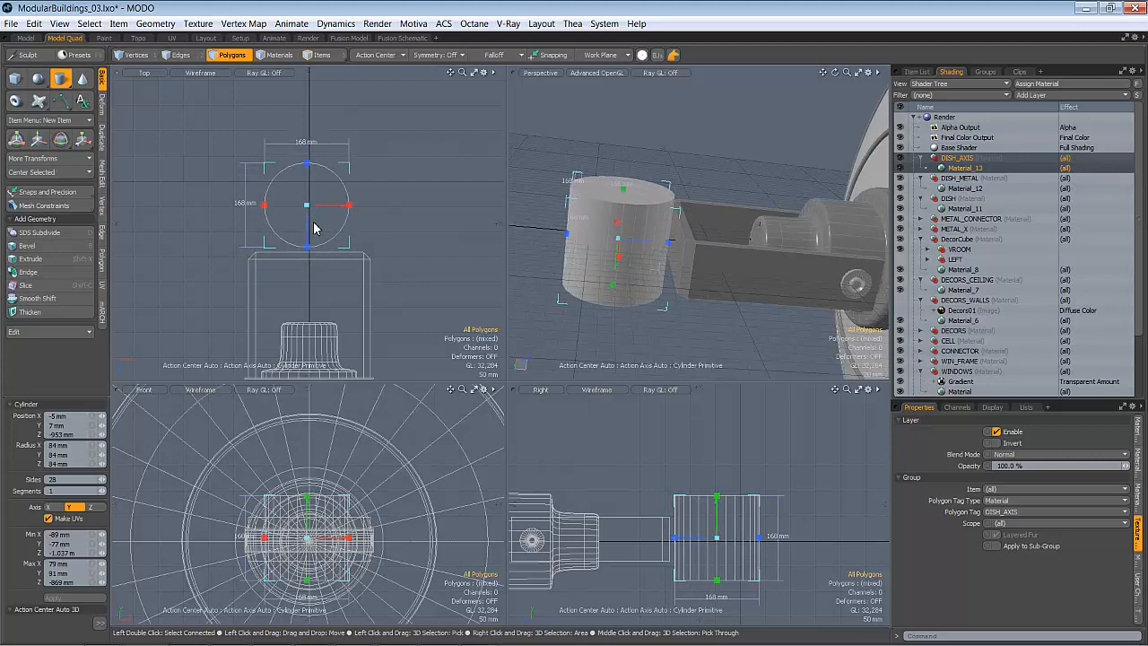
key("space")
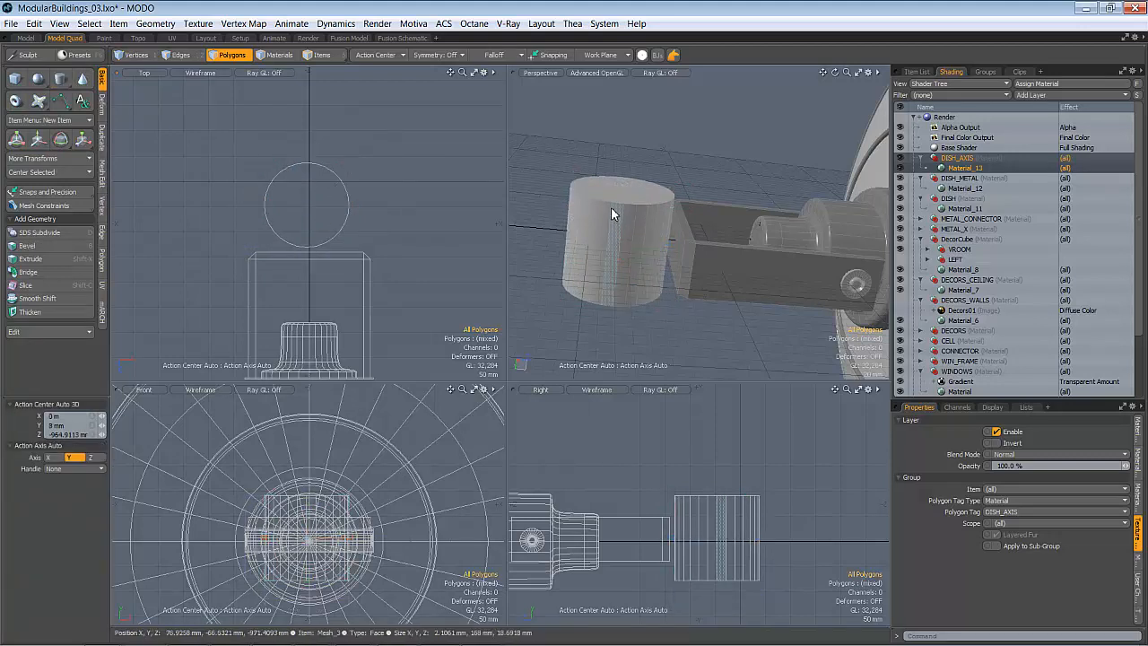
Select the whole cylinder, copy it to the clipboard and clear the selection
double_click(581, 226)
key("ctrl+c")
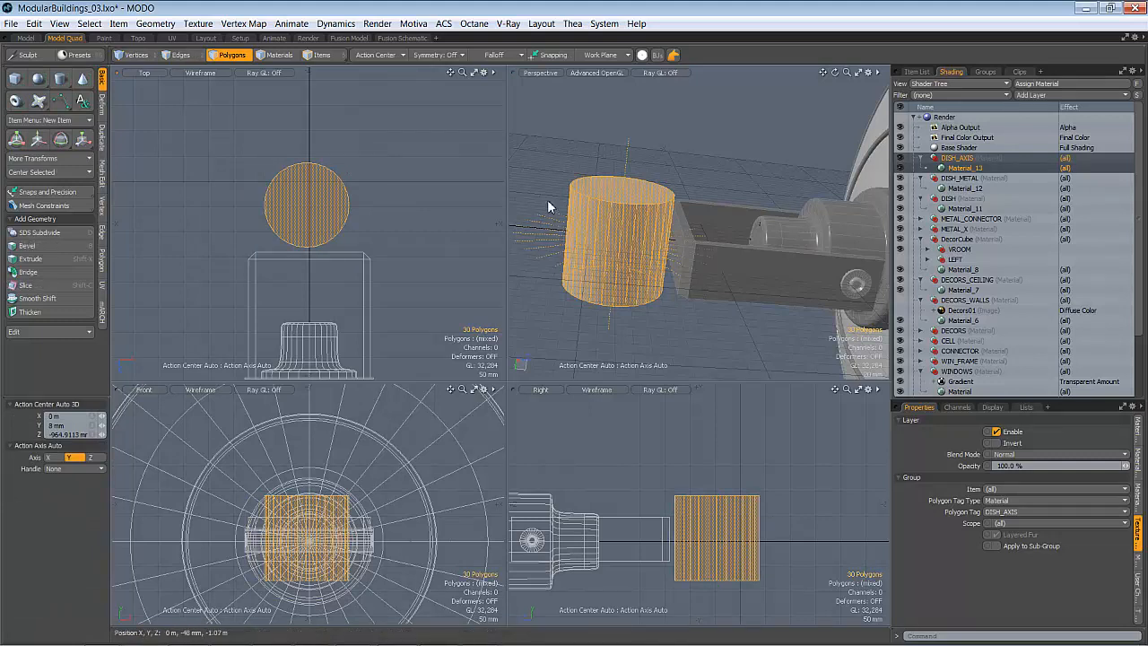
key("1")
key("space")
key("space")
left_click(448, 148)
Change the lasso style and select the eight side faces of the cylinder farthest from the bracket
left_click_drag(633, 194, 592, 240, "alt")
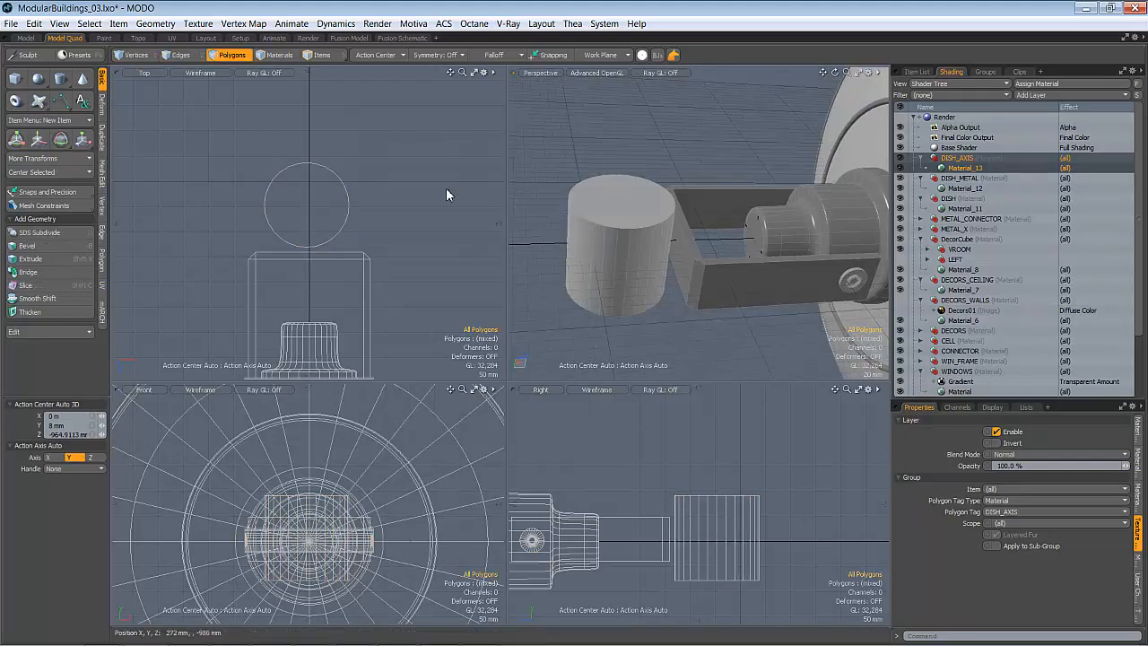
right_click_drag(387, 170, 251, 136)
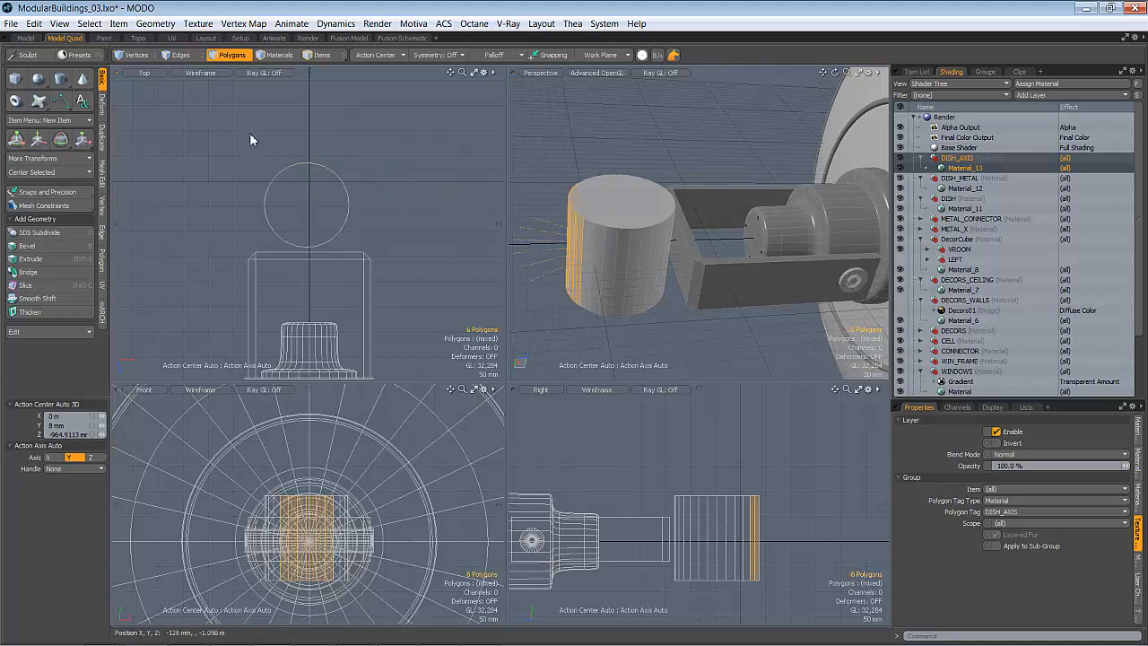
mouse_move(661, 198)
left_mouse_down("alt")
mouse_move(671, 240)
mouse_move(638, 271)
mouse_move(686, 202)
mouse_move(627, 254)
mouse_move(782, 254)
mouse_move(706, 333)
mouse_move(715, 362)
left_mouse_up("alt")
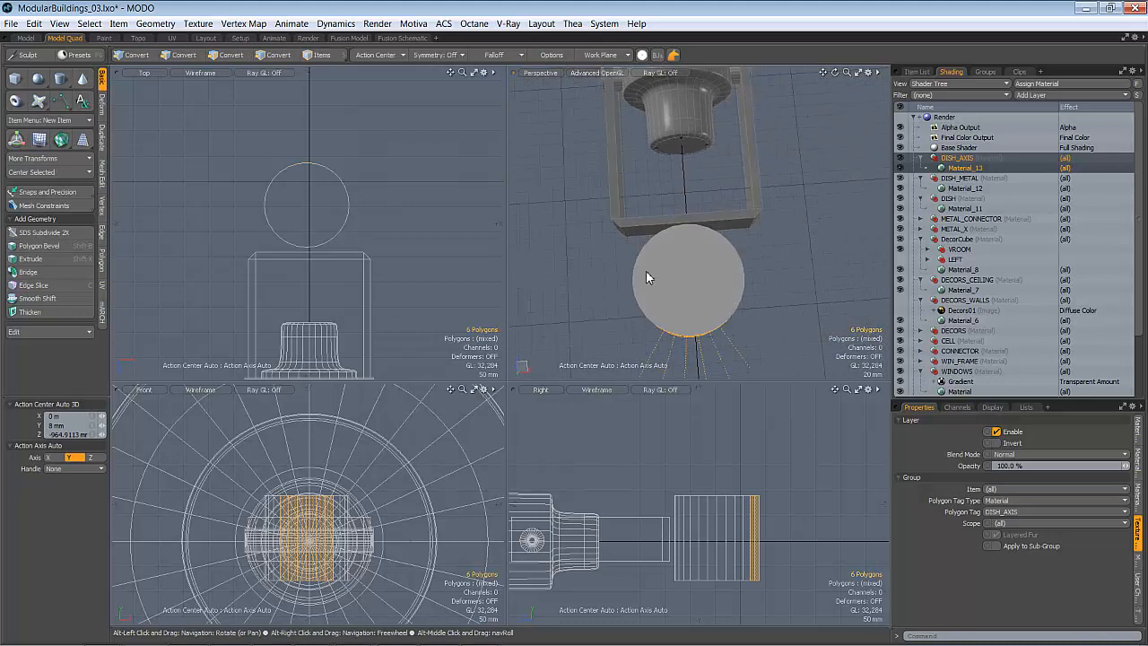
scroll(391, 166, "up", 4)
right_click(394, 161)
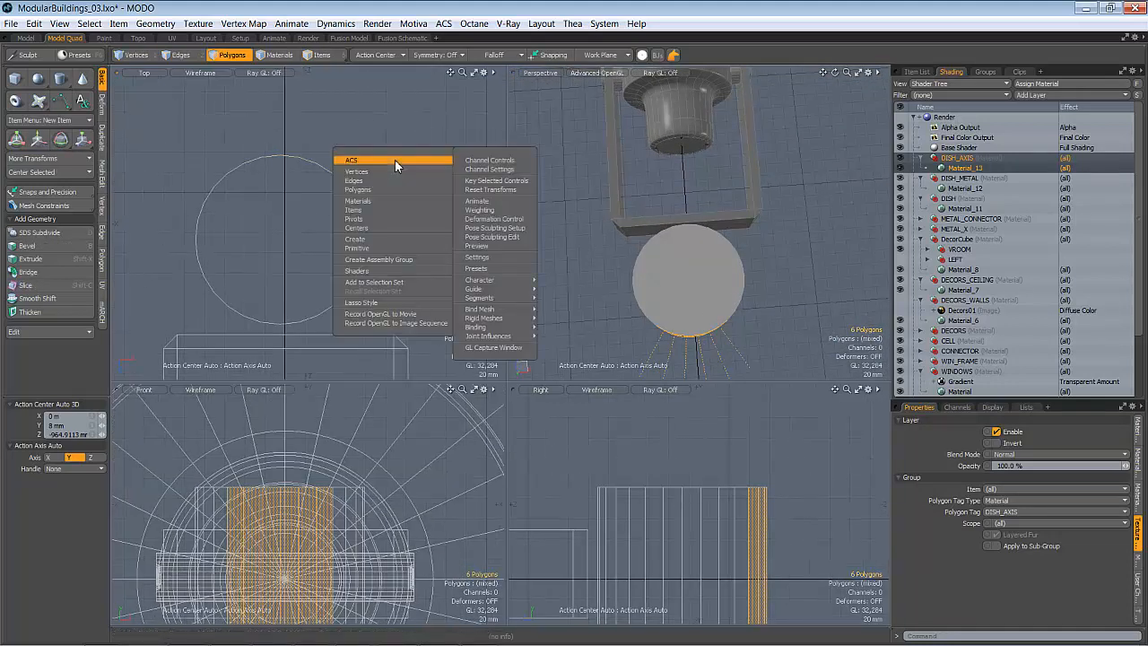
mouse_move(398, 302)
left_click(481, 312)
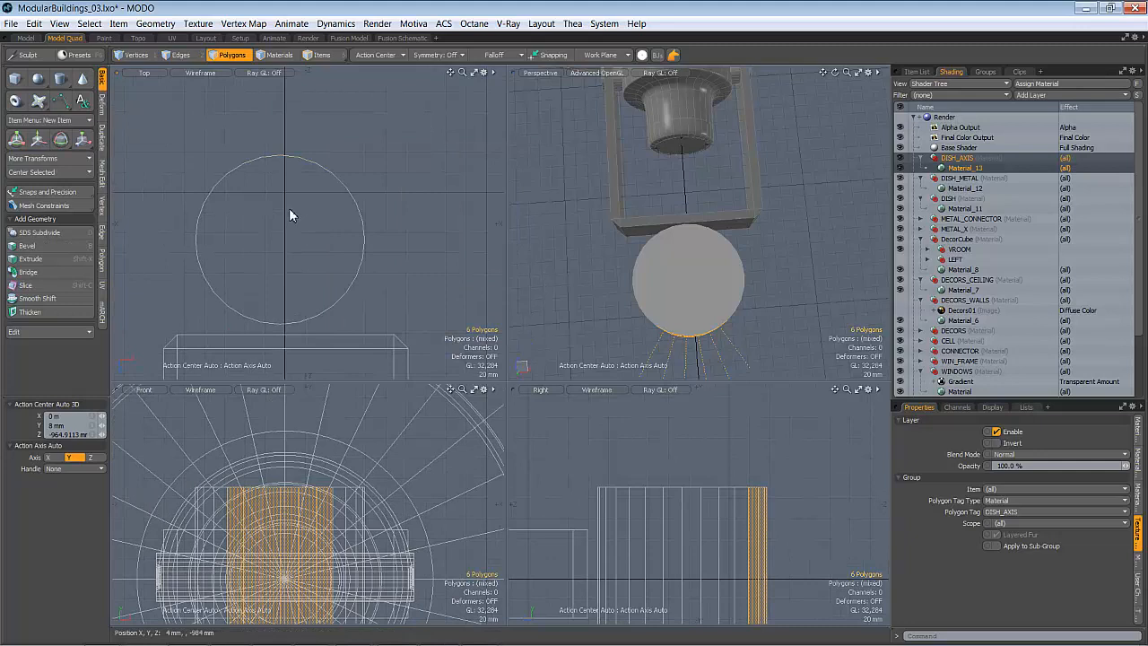
mouse_move(172, 115)
right_mouse_down()
mouse_move(348, 205)
mouse_move(402, 183)
right_mouse_up()
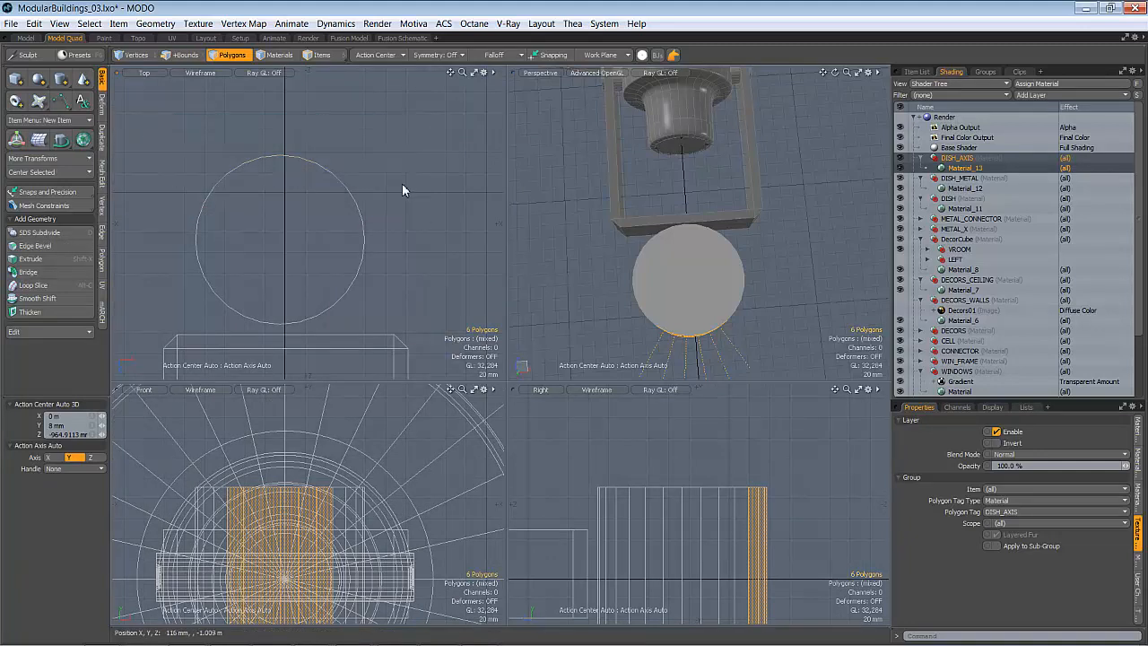
mouse_move(166, 126)
right_mouse_down()
mouse_move(299, 183)
mouse_move(372, 196)
right_mouse_up()
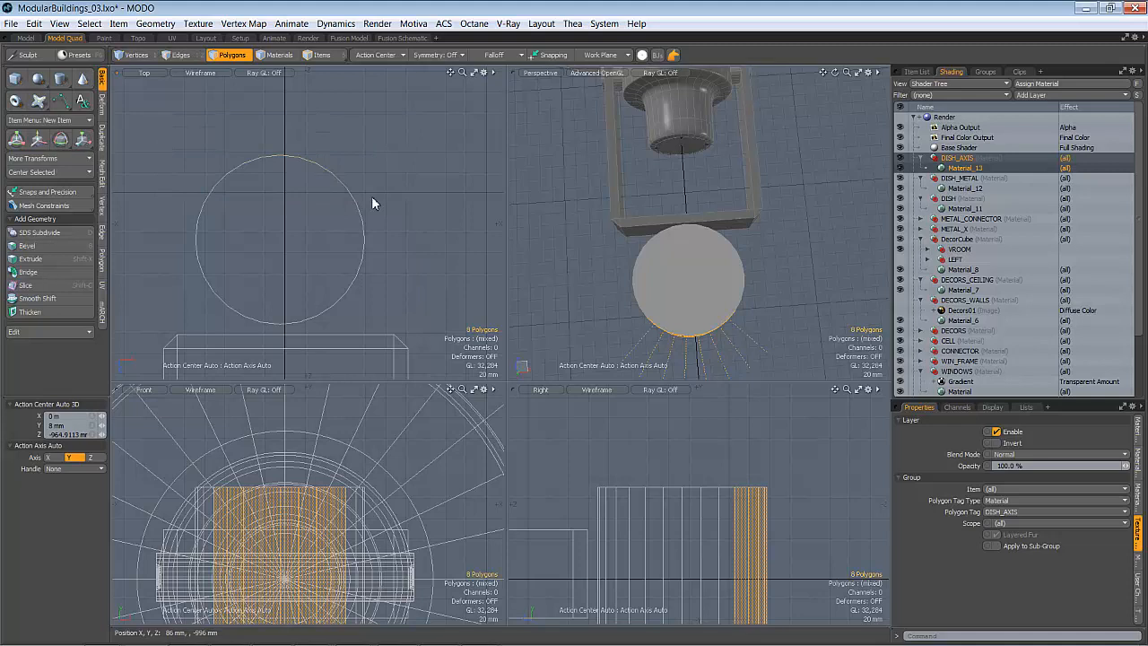
Flatten the eight selected faces into one plane at the cylinder's outer edge by scaling them to 0% in Z
key("y")
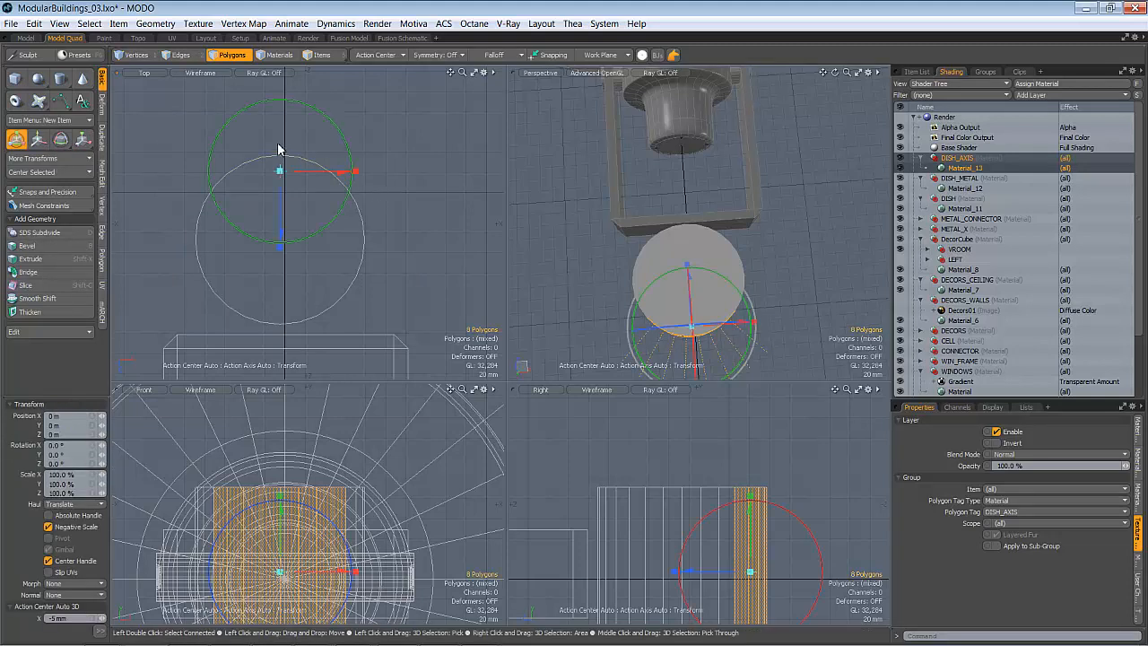
left_click_drag(279, 162, 281, 159)
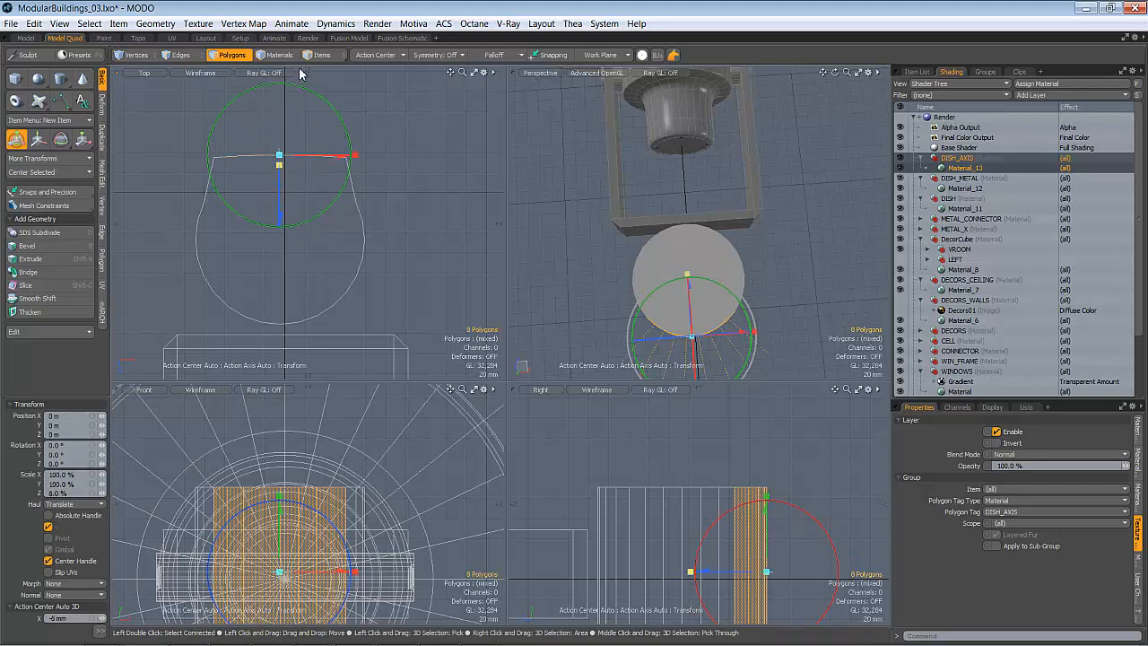
left_click_drag(300, 73, 308, 44)
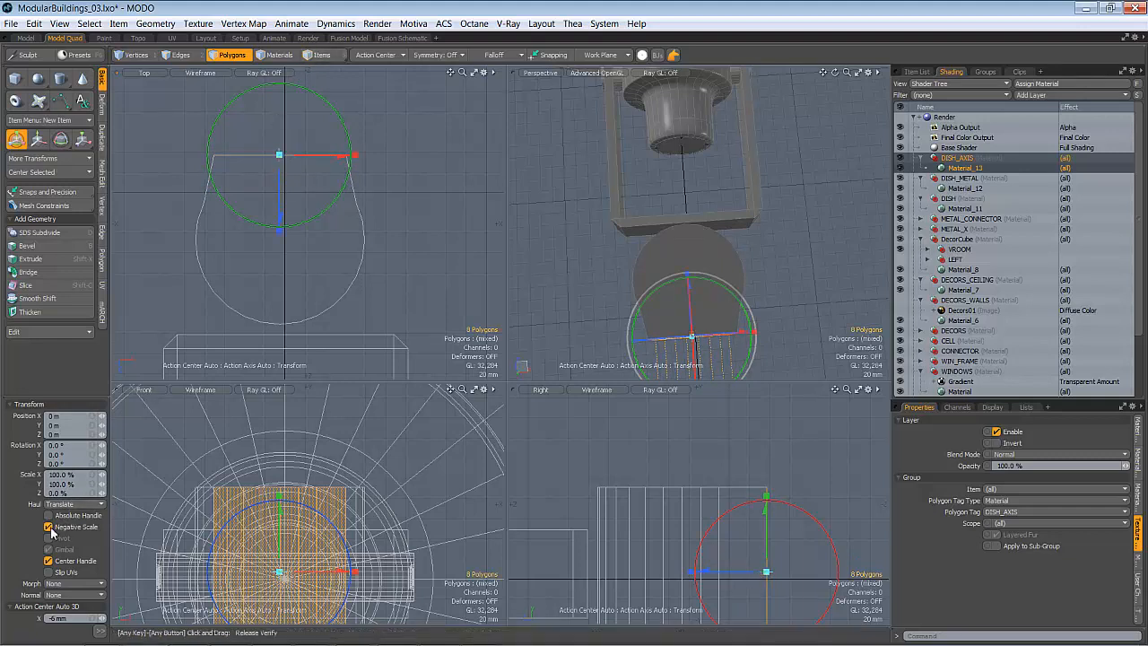
key("space")
Bevel the flattened faces outward to form a thin slab on the back of the cylinder
mouse_move(667, 247)
left_mouse_down("alt")
mouse_move(720, 209)
mouse_move(864, 255)
mouse_move(763, 213)
mouse_move(759, 239)
mouse_move(654, 252)
mouse_move(668, 255)
left_mouse_up("alt")
scroll(687, 239, "down", 2)
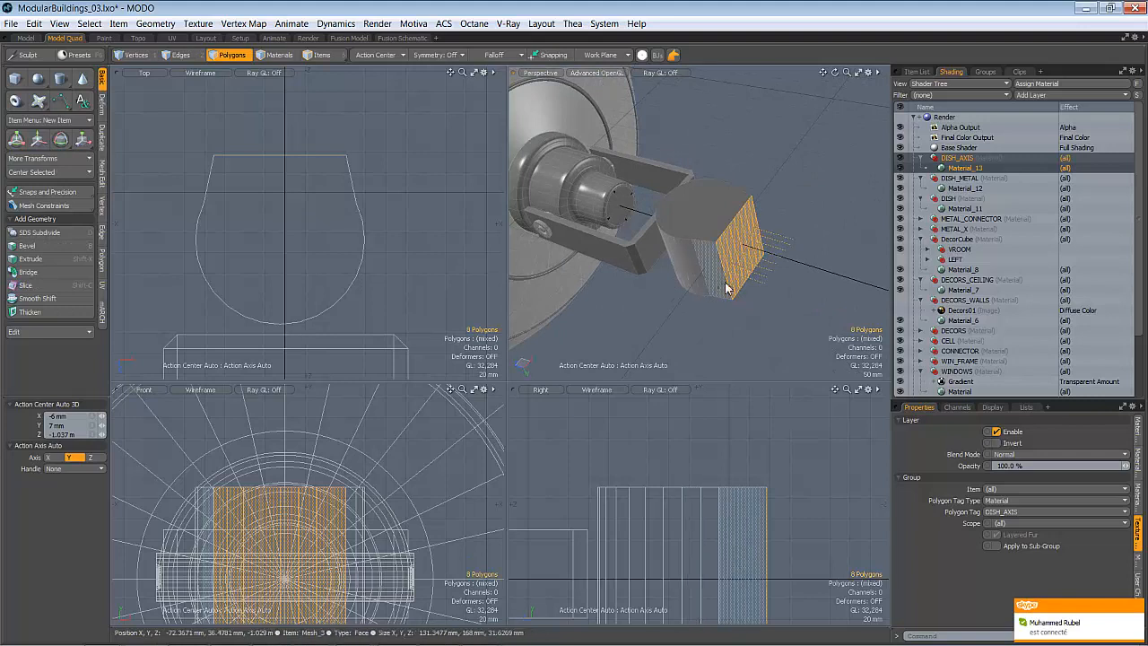
key("b")
left_click_drag(775, 267, 708, 269)
key("space")
Select the slab's two opposite end faces and bevel them outward to widen it into a mounting plate
left_click(726, 268)
left_click(706, 279, "shift")
key("b")
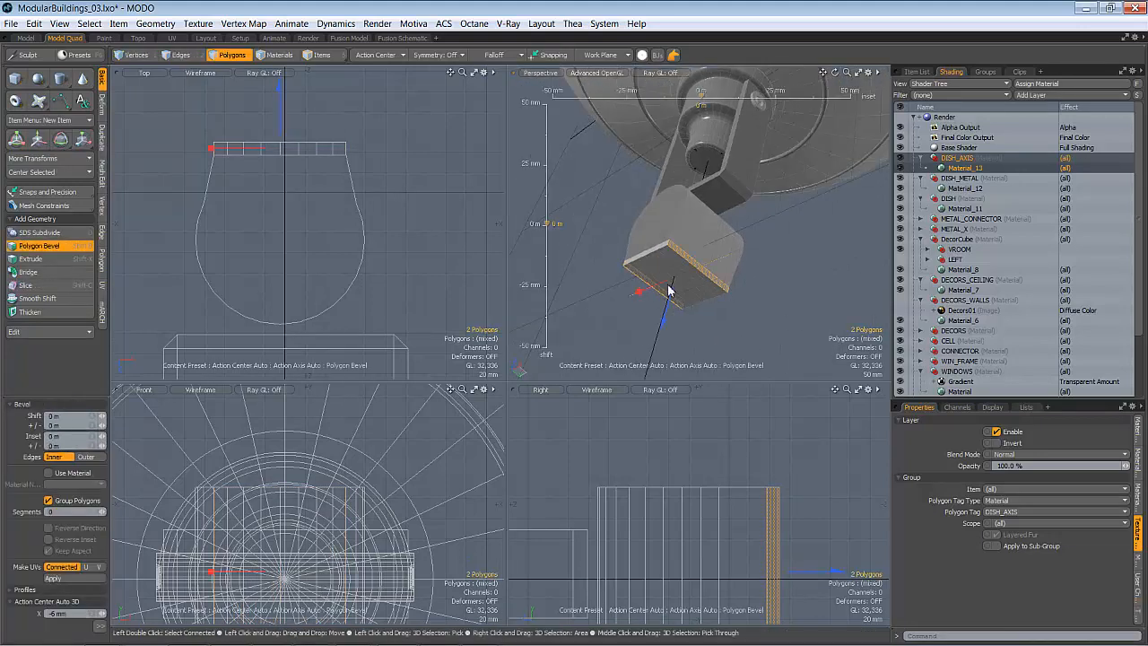
left_click_drag(670, 299, 699, 224)
key("Escape")
Loop-slice the cylinder body and mounting plate horizontally with two uniformly spaced slices
left_click(712, 248)
left_click(719, 273, "shift")
left_click_drag(719, 274, 675, 220, "alt")
key("alt+l")
double_click(697, 257)
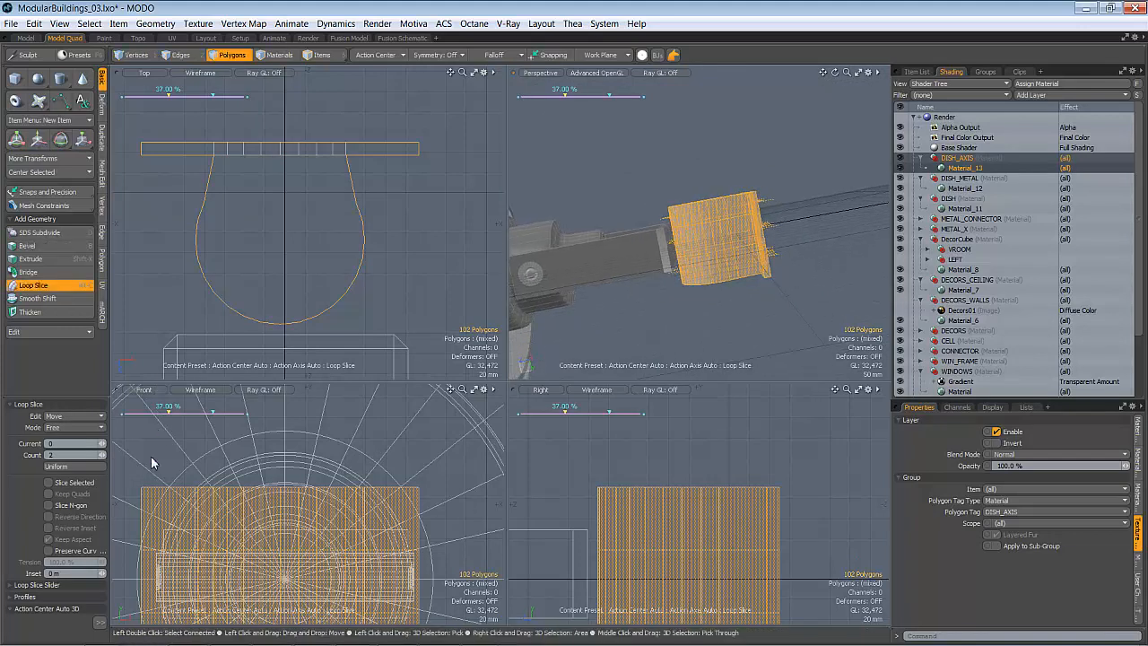
left_click(90, 467)
Slide the two loop slices apart to about 25% and 75% of the body's height
left_click_drag(668, 285, 671, 229, "alt")
scroll(668, 453, "down", 1)
left_click_drag(664, 459, 674, 402, "alt+shift")
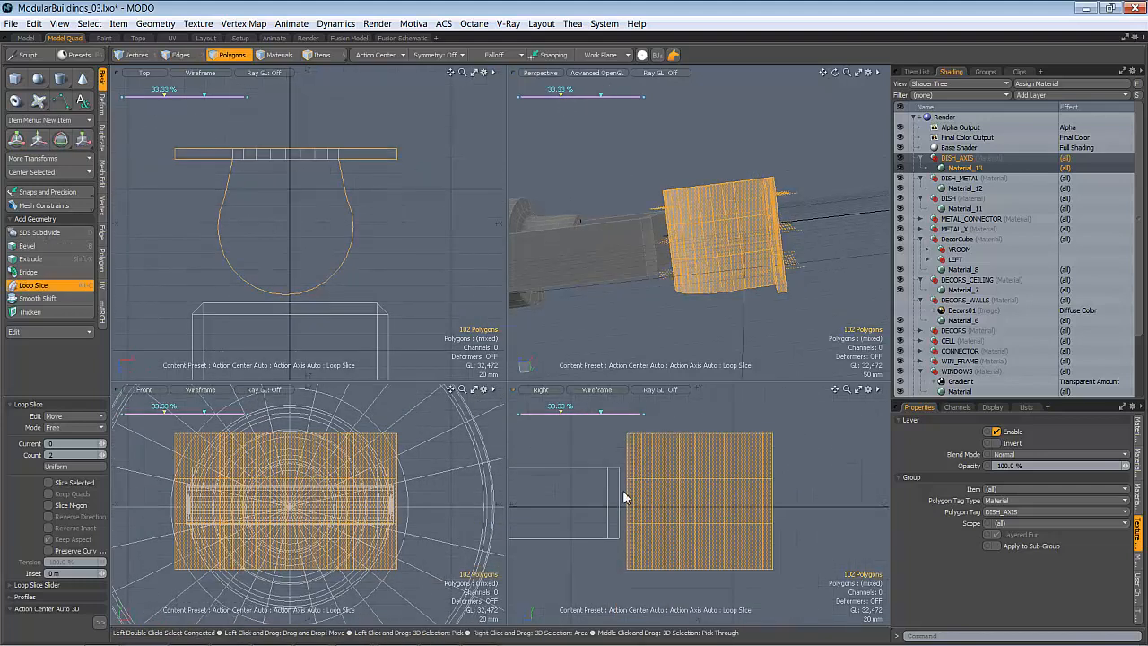
left_click_drag(602, 416, 551, 416)
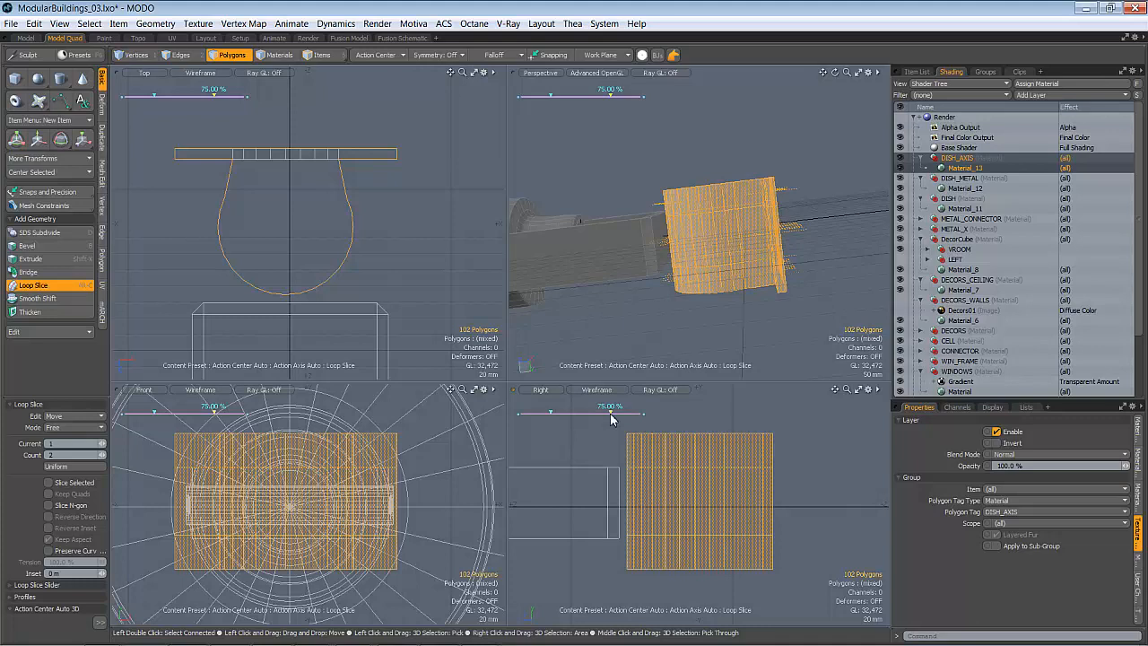
Select the middle band of curved faces around the body and bevel them inward to form a slot between two lugs
key("space")
left_click_drag(715, 499, 628, 494)
left_click_drag(718, 320, 746, 328, "alt")
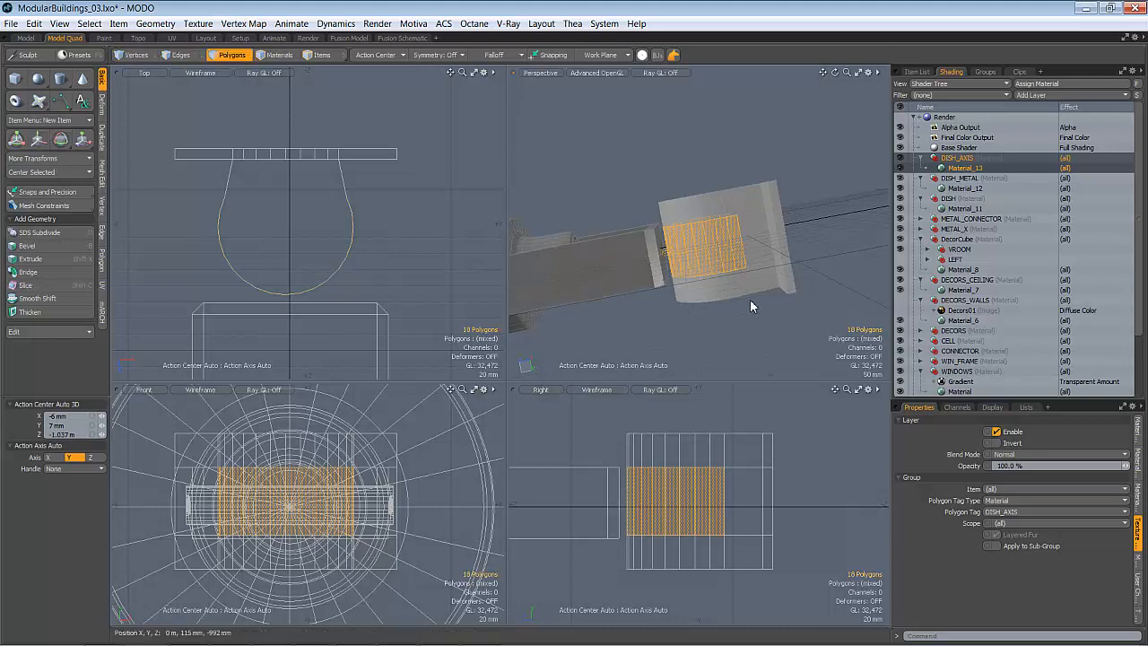
key("b")
left_click_drag(697, 248, 723, 242)
left_click_drag(723, 242, 704, 260, "alt")
key("space")
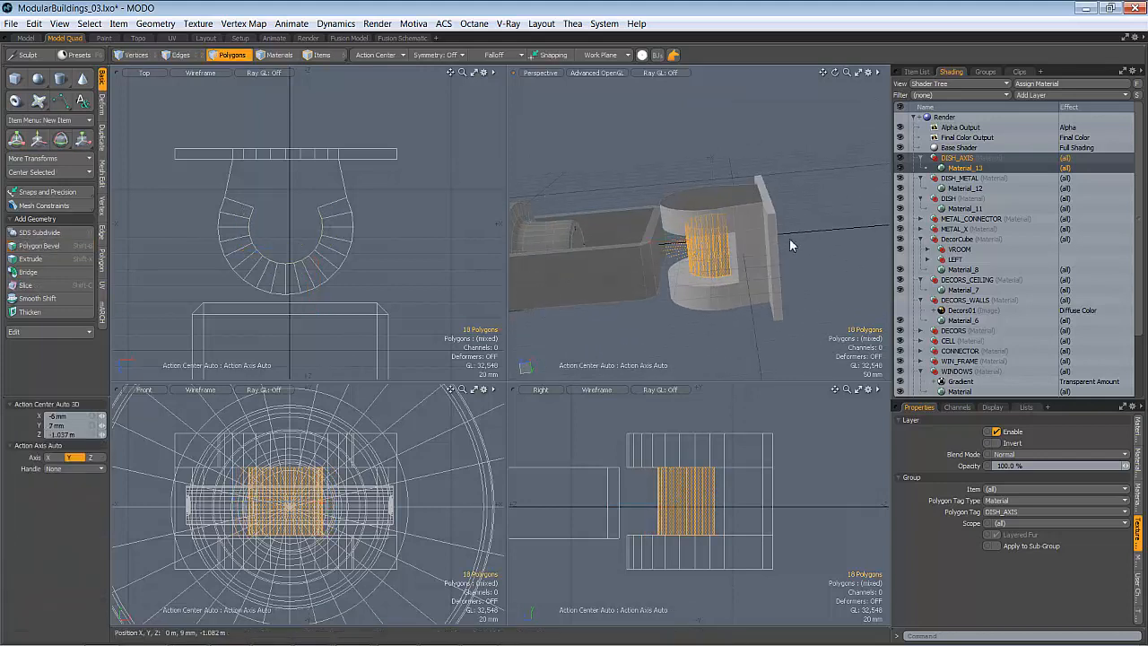
Clear the selection, paste the copied cylinder back over the slotted body and select all of its connected faces
left_click(789, 238)
key("ctrl+z")
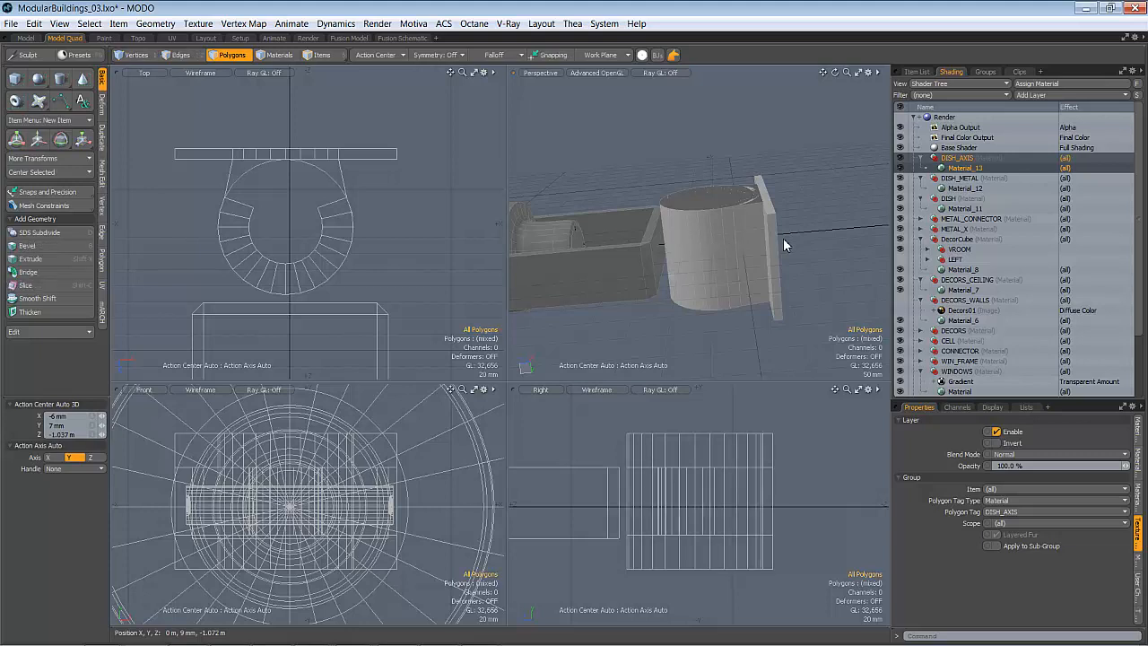
left_click(248, 172)
key("bracketright")
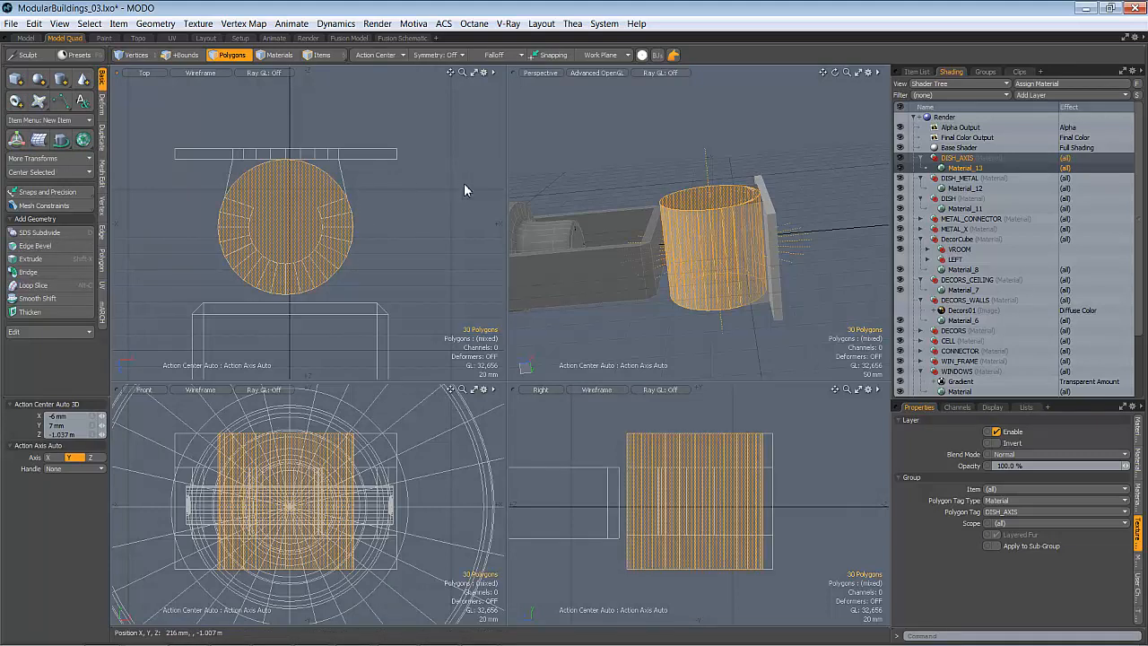
Scale the pasted cylinder into a narrower, slightly taller pin and position it inside the slotted hinge body
key("y")
left_click_drag(365, 231, 300, 257)
left_click_drag(697, 429, 708, 350)
mouse_move(715, 224)
left_mouse_down("alt")
mouse_move(761, 271)
mouse_move(758, 209)
mouse_move(728, 217)
left_mouse_up("alt")
key("space")
key("space")
key("space")
key("space")
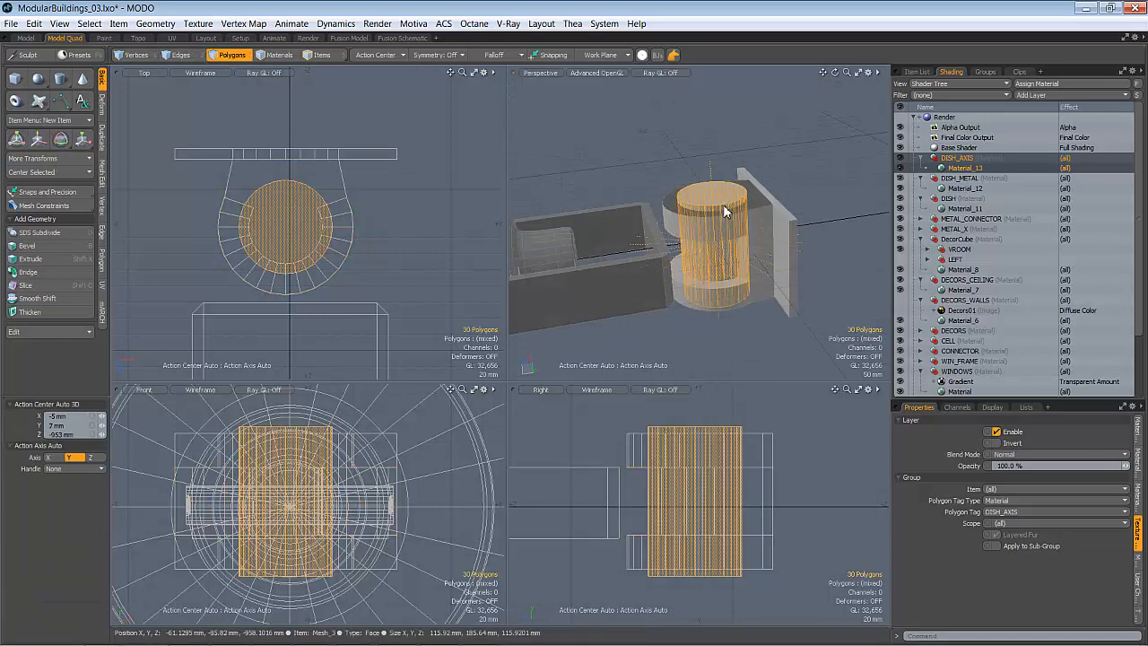
Select the pin's upper and lower end caps and bevel them with a negative inset to widen their rims
left_click(722, 197)
mouse_move(717, 258)
left_mouse_down("alt")
mouse_move(721, 213)
mouse_move(726, 257)
left_mouse_up("alt")
left_click(721, 288, "shift")
key("y")
left_click_drag(722, 213, 724, 289, "alt")
key("b")
left_click(728, 235)
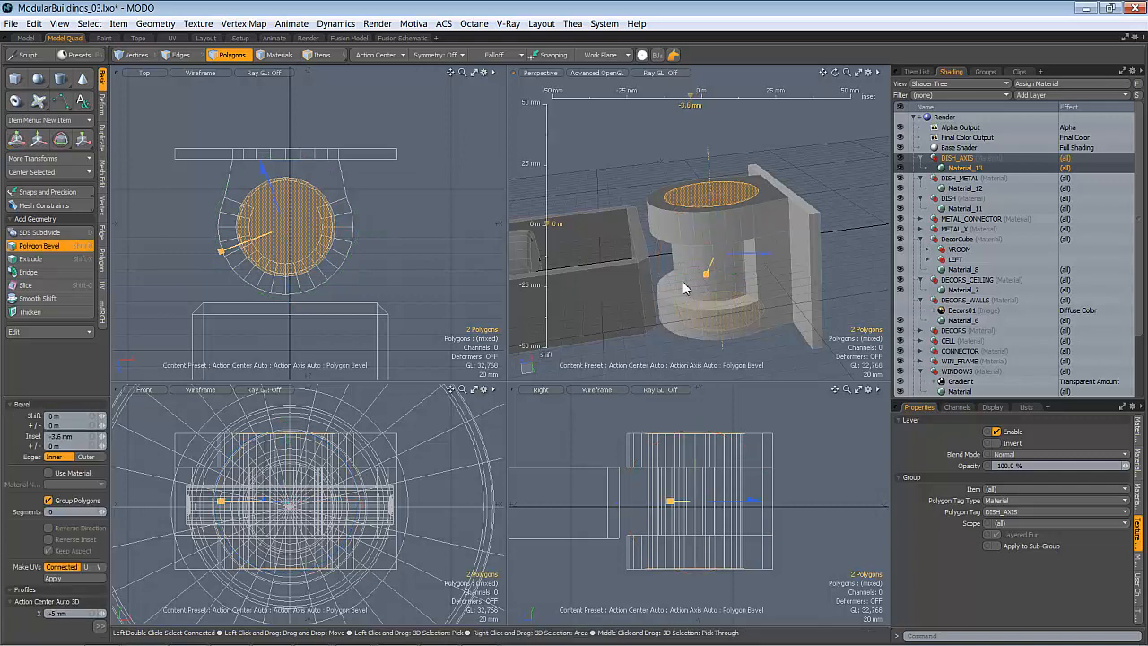
Bevel the widened caps out by 5 mm and raise a smaller inset step from each end
key("shift")
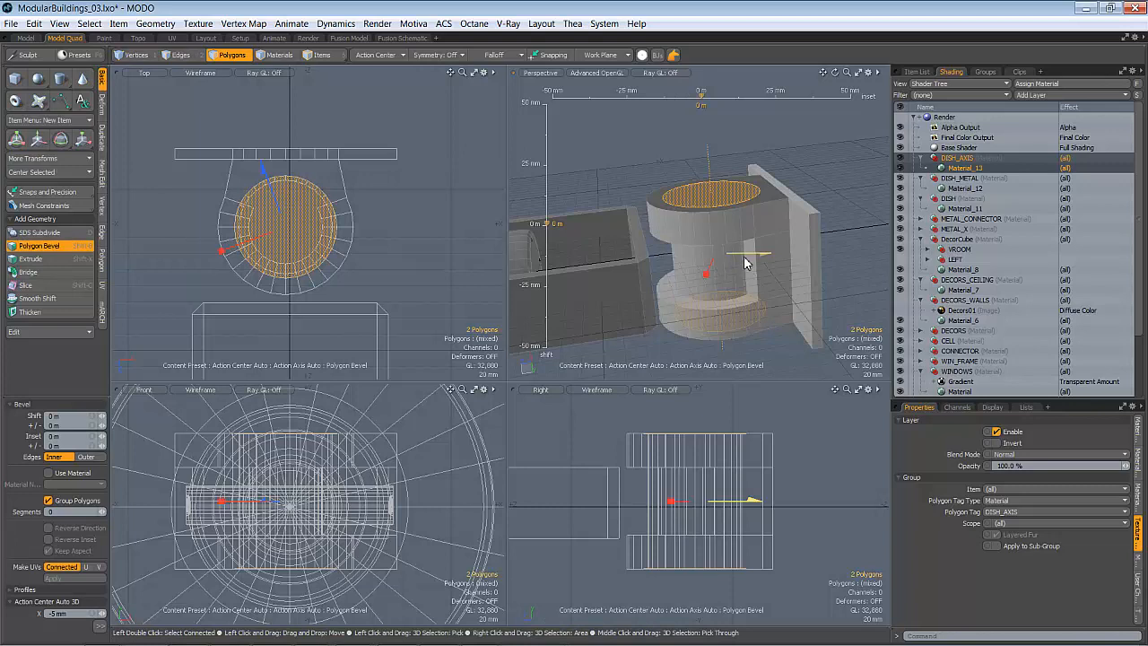
left_click_drag(744, 259, 750, 260)
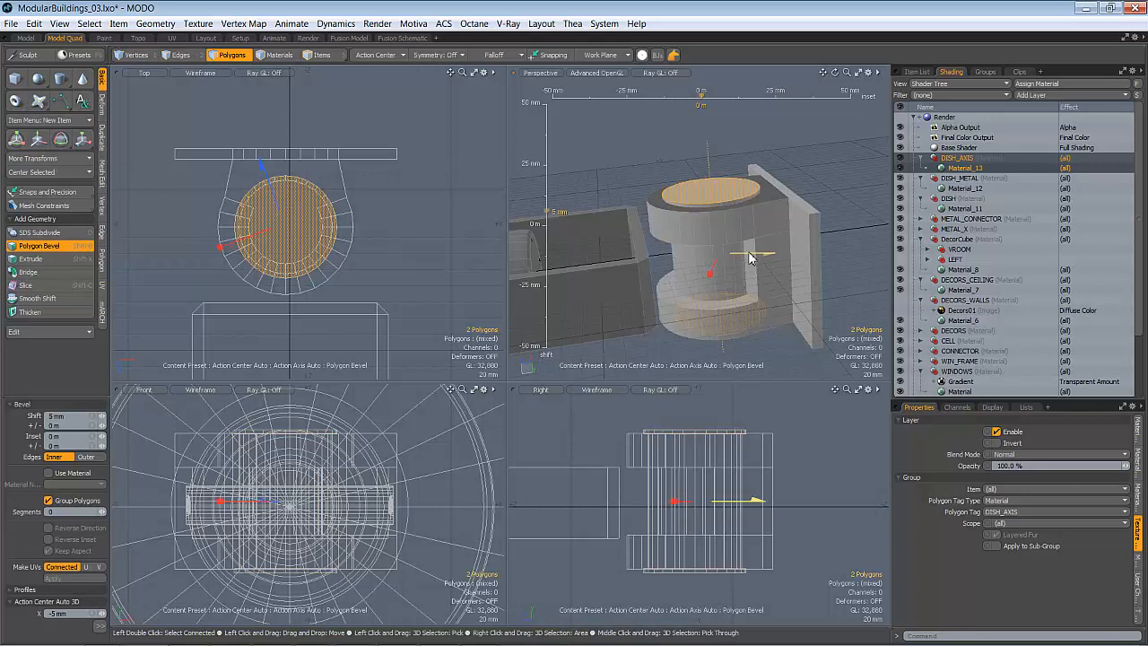
left_click(738, 259)
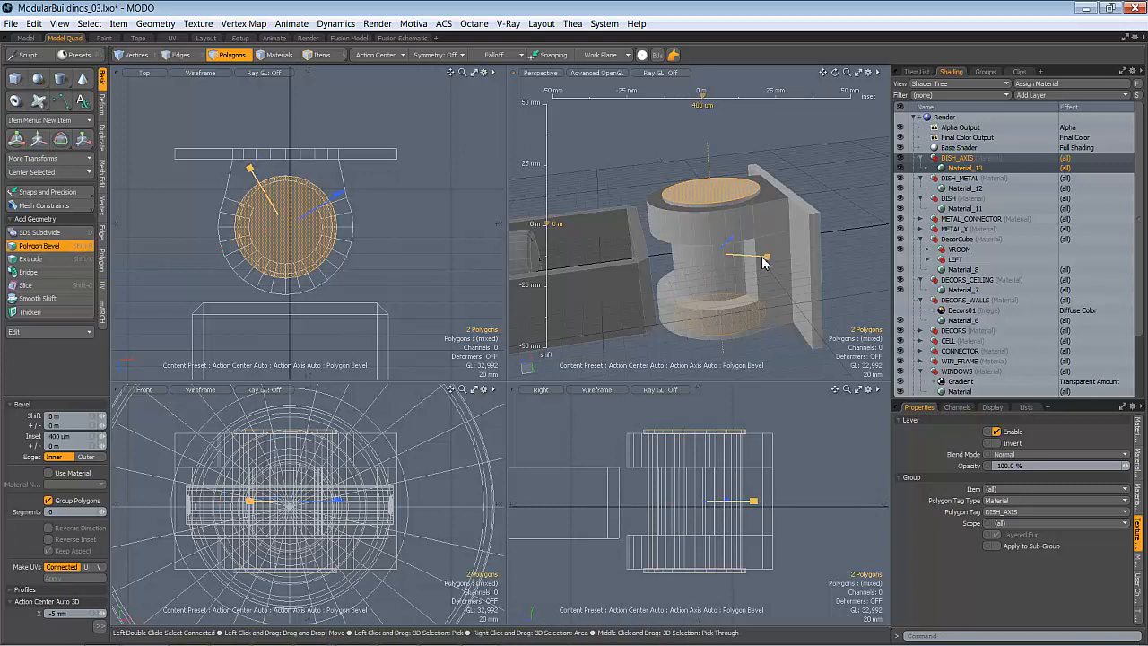
left_click_drag(727, 246, 700, 241, "alt")
left_click(755, 241, "shift")
scroll(696, 239, "down", 2)
scroll(728, 201, "up", 3)
Select the outermost edge loops at both ends of the pin and bevel them about 1.8 mm with round level 0
left_click_drag(730, 202, 742, 293, "alt")
key("space")
key("space")
key("space")
double_click(732, 210)
double_click(751, 283, "shift")
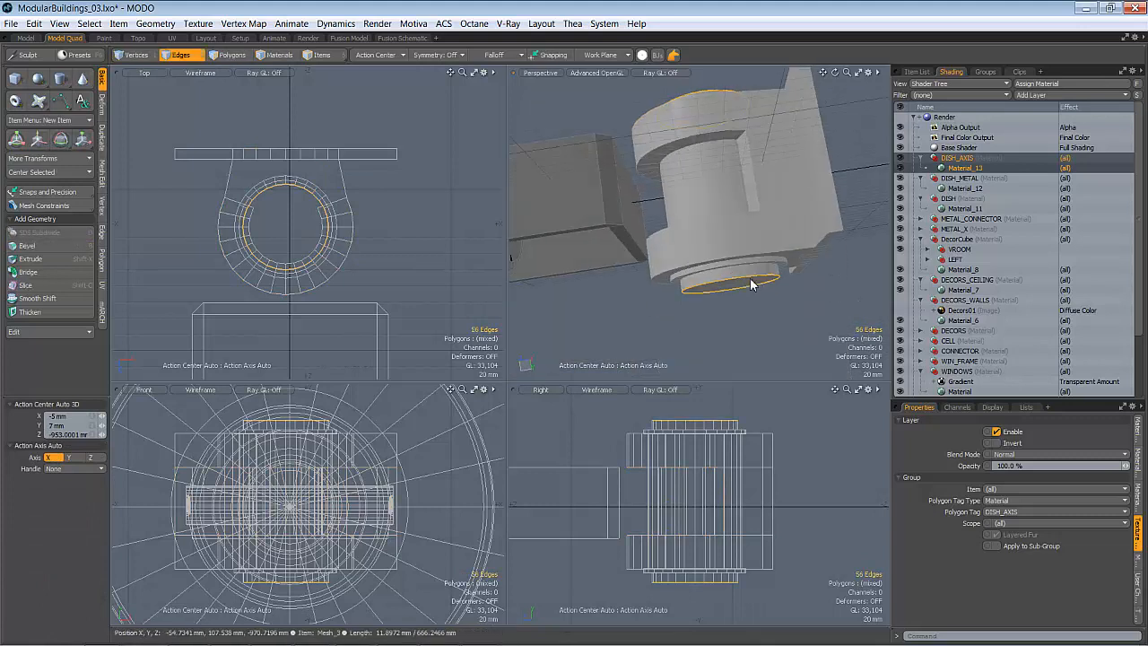
key("b")
scroll(730, 280, "up", 2)
left_click_drag(753, 279, 772, 276)
left_click_drag(772, 274, 753, 208, "alt")
key("space")
key("b")
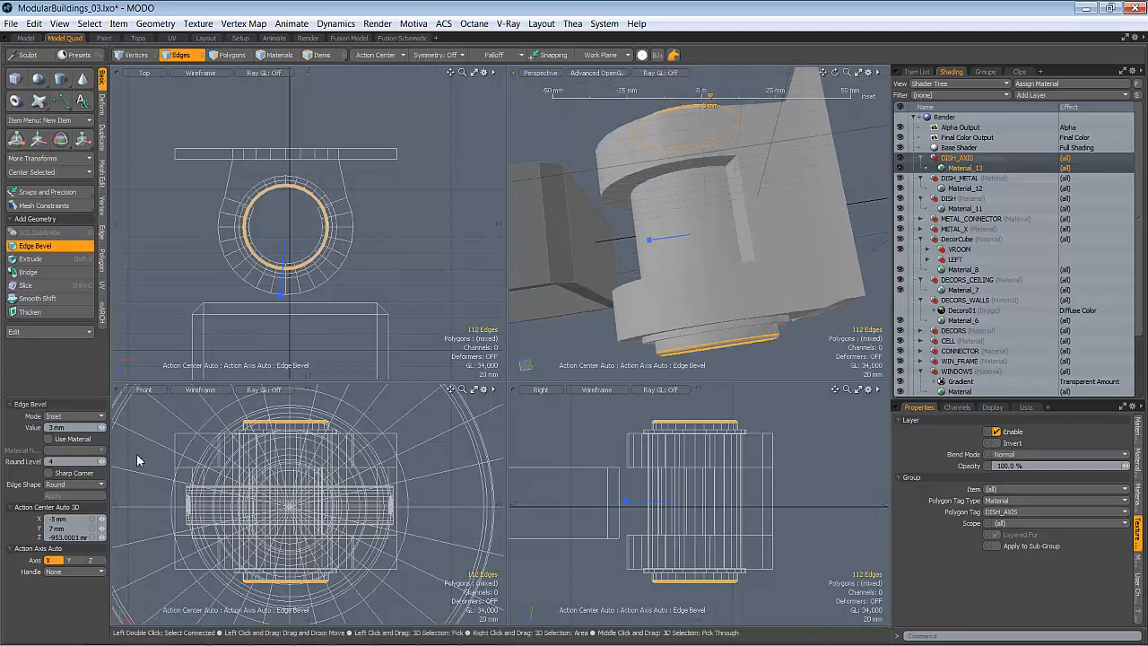
left_click_drag(102, 462, 3, 540)
left_click_drag(661, 263, 692, 200, "alt")
scroll(688, 183, "up", 2)
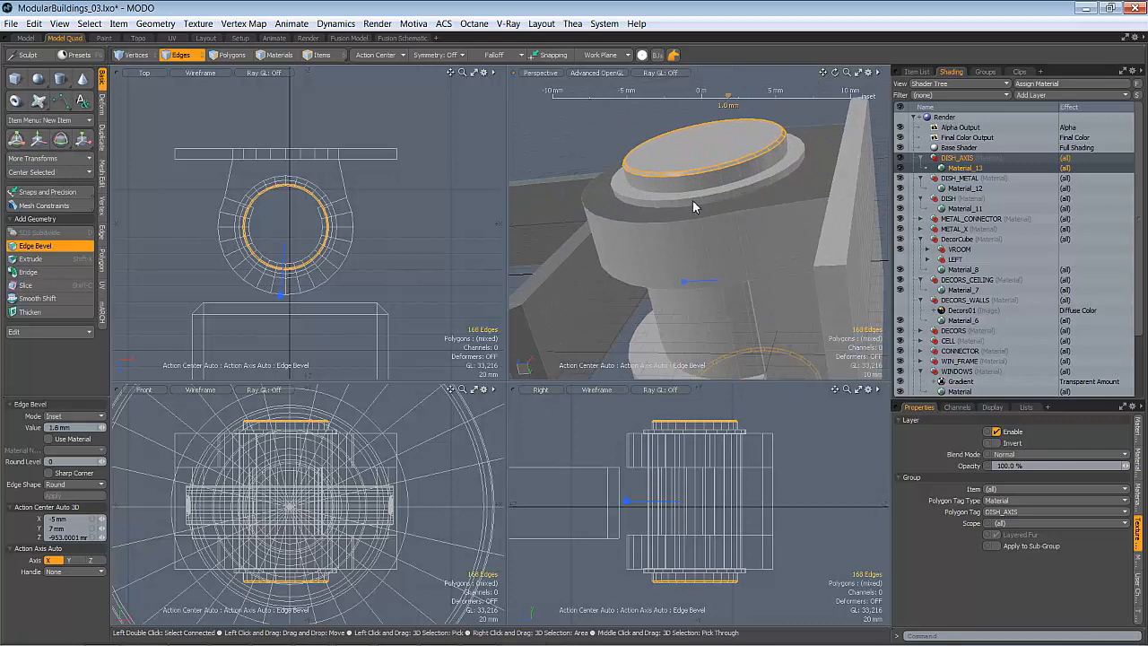
key("space")
Select the eight pin side faces facing the U-shaped bracket, bevel them, and scale the new faces to about 48.5% in Y
left_click_drag(604, 142, 708, 248, "alt")
scroll(702, 242, "up", 2)
left_click(708, 245)
left_click_drag(709, 245, 505, 311, "alt")
key("shift+Up")
left_click_drag(204, 262, 289, 278, "ctrl+alt")
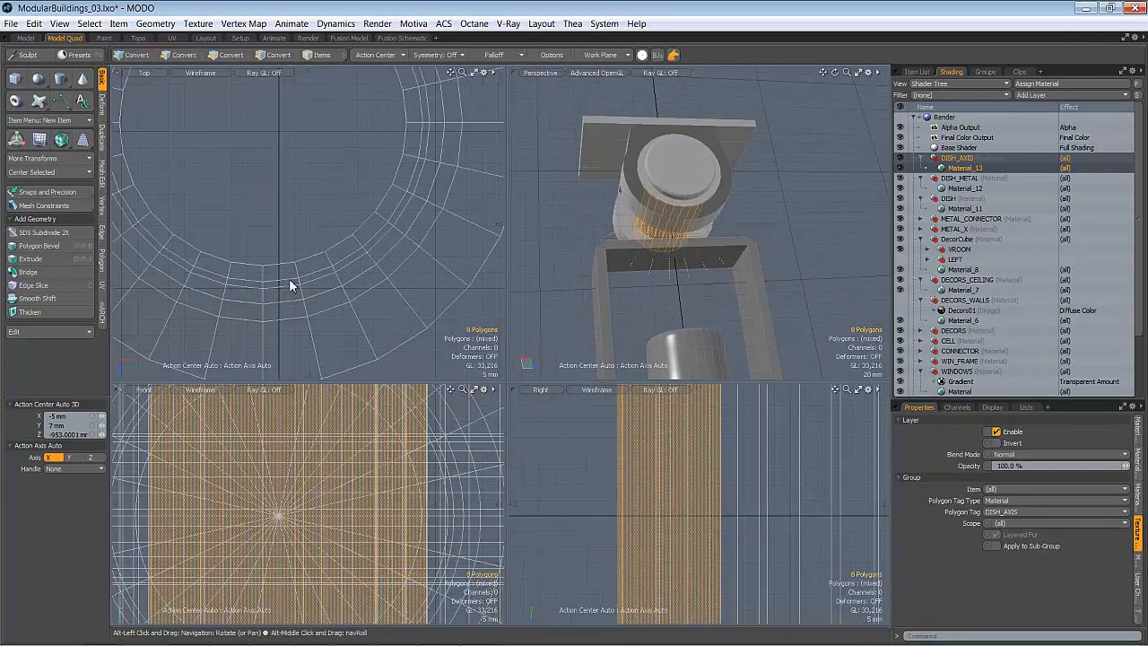
left_click(415, 208, "ctrl")
mouse_move(717, 255)
left_mouse_down("alt")
mouse_move(639, 307)
mouse_move(676, 256)
mouse_move(723, 257)
left_mouse_up("alt")
left_click(665, 228, "shift")
left_click_drag(665, 228, 678, 235, "alt")
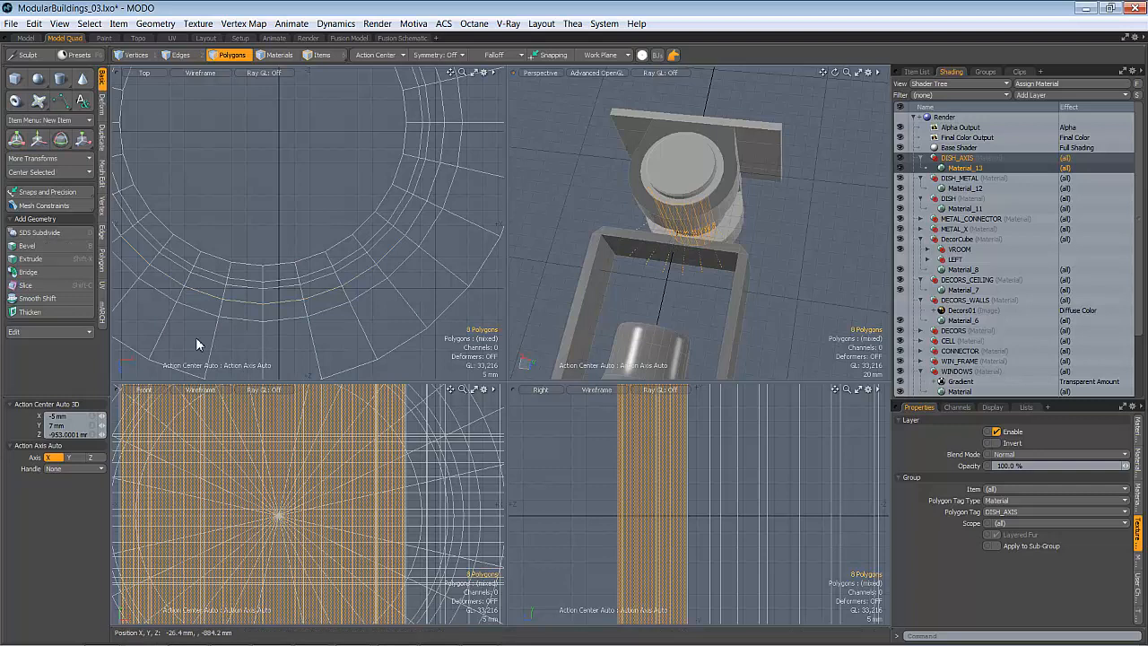
left_click_drag(700, 235, 640, 225, "alt")
key("b")
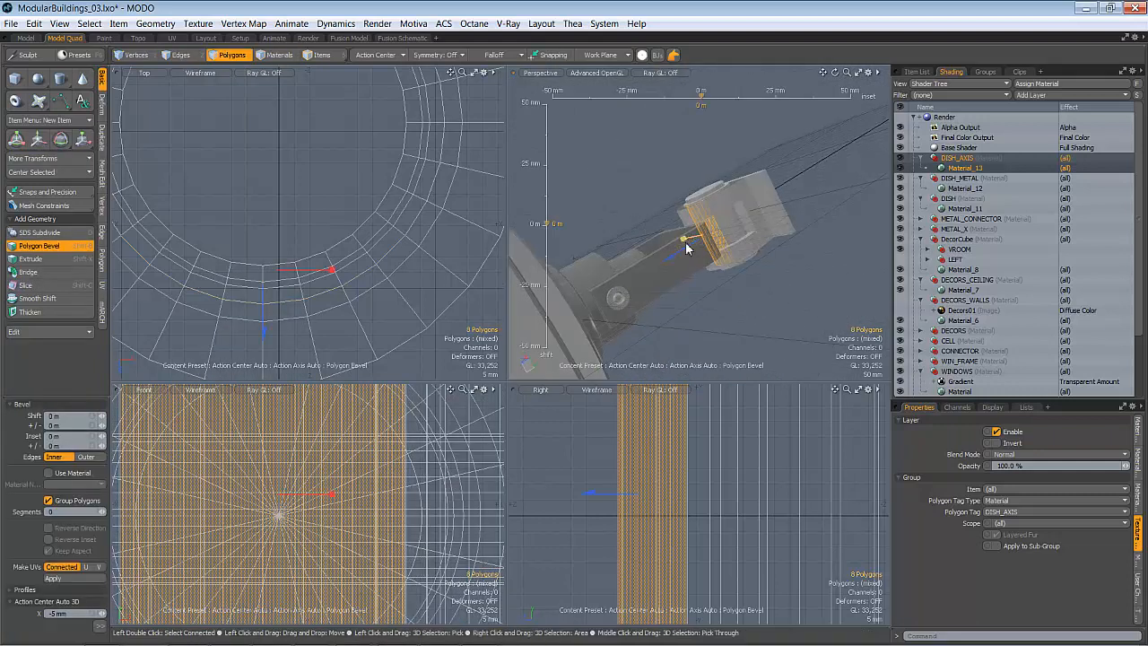
key("y")
scroll(709, 467, "down", 6)
left_click_drag(702, 488, 666, 523, "alt+shift")
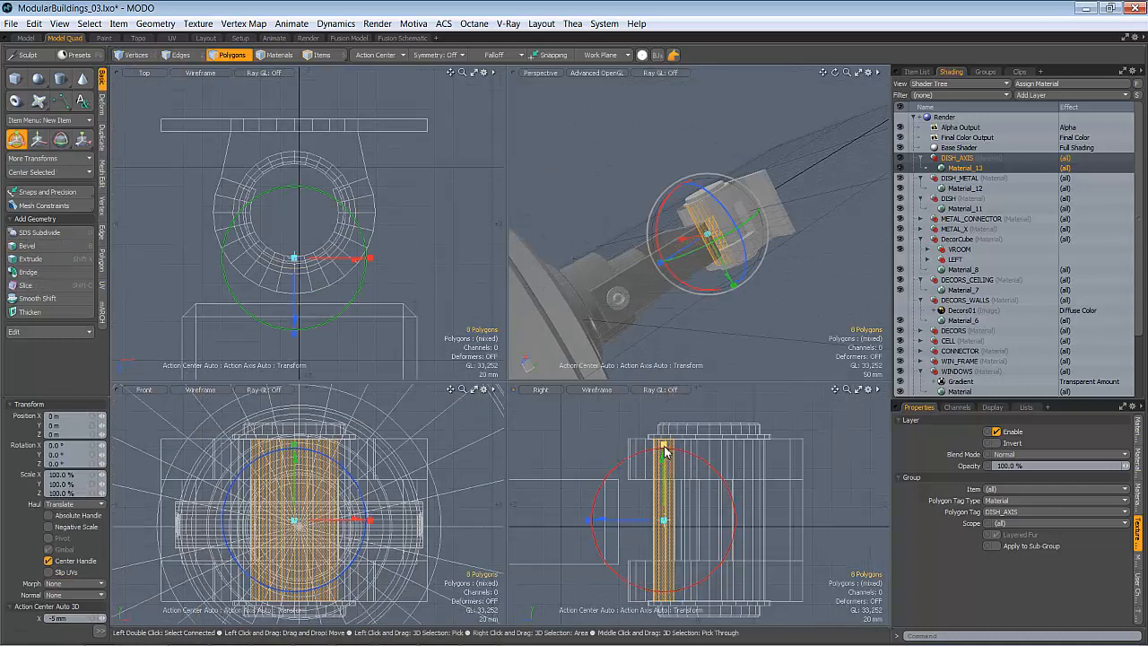
left_click_drag(668, 484, 674, 566)
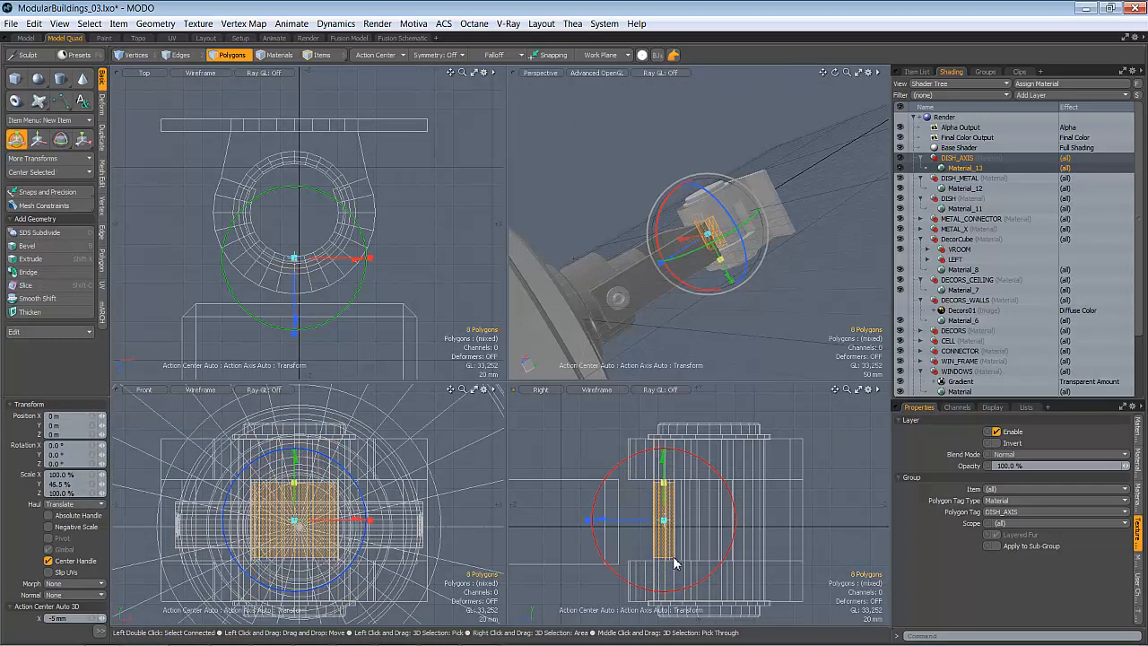
scroll(678, 468, "up", 3)
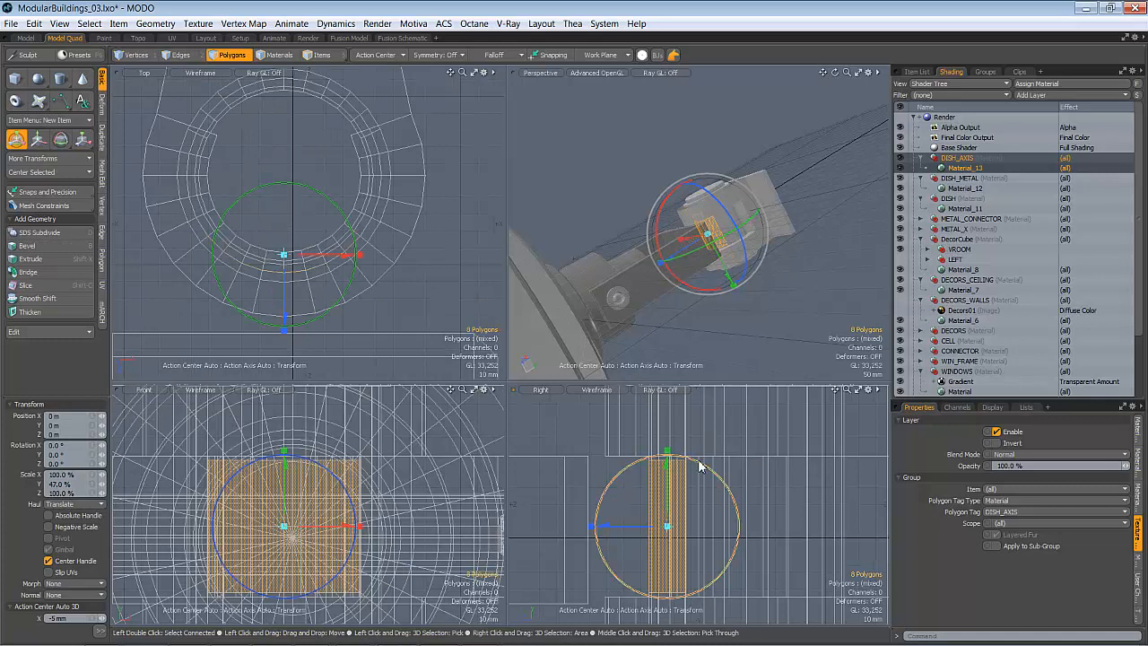
scroll(722, 218, "up", 5)
left_click_drag(705, 218, 733, 284, "alt")
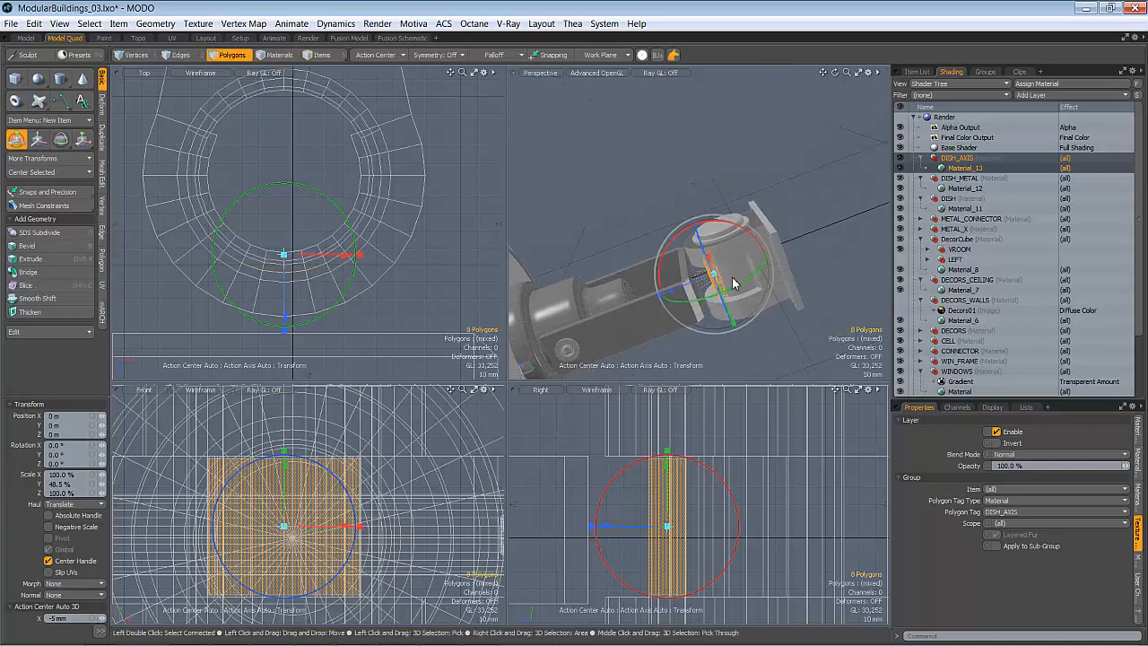
Extend the scaled pin faces into an arm, flattening the end to 0% in Z and moving it 50 mm to the bracket
key("b")
left_click(733, 279, "shift")
key("y")
left_click_drag(698, 285, 669, 294)
scroll(400, 279, "down", 2)
left_click_drag(377, 279, 378, 226, "alt")
left_click_drag(323, 327, 328, 291)
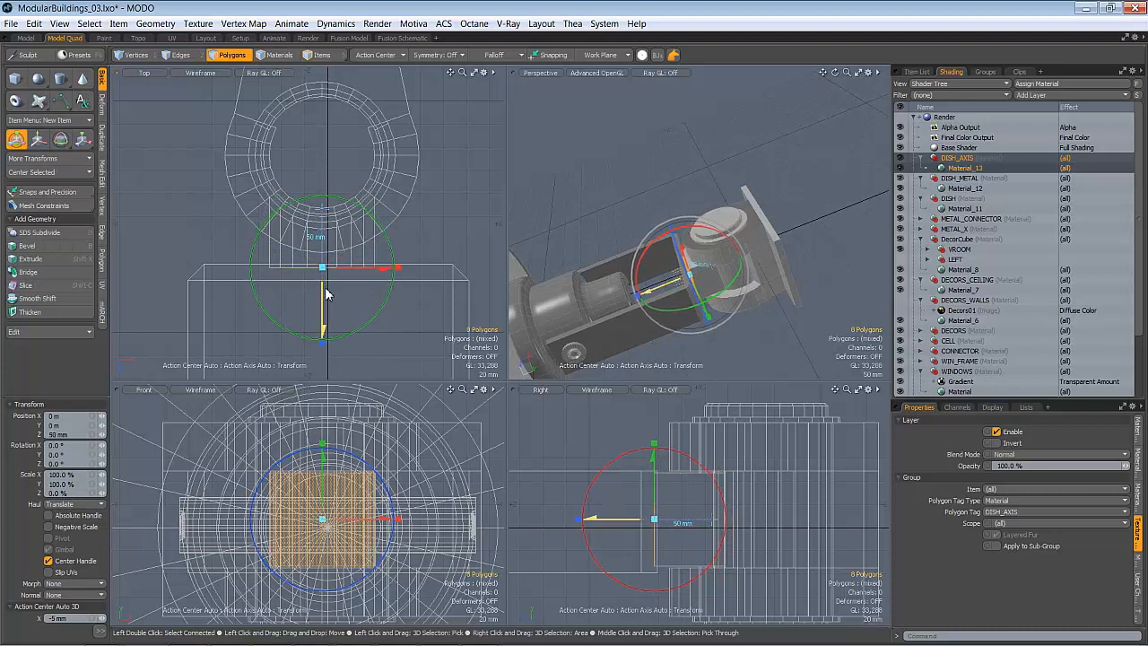
Examine the hinge, pin and arm joint with the bracket from several angles
left_click_drag(708, 295, 737, 275, "alt")
scroll(739, 235, "down", 3)
key("space")
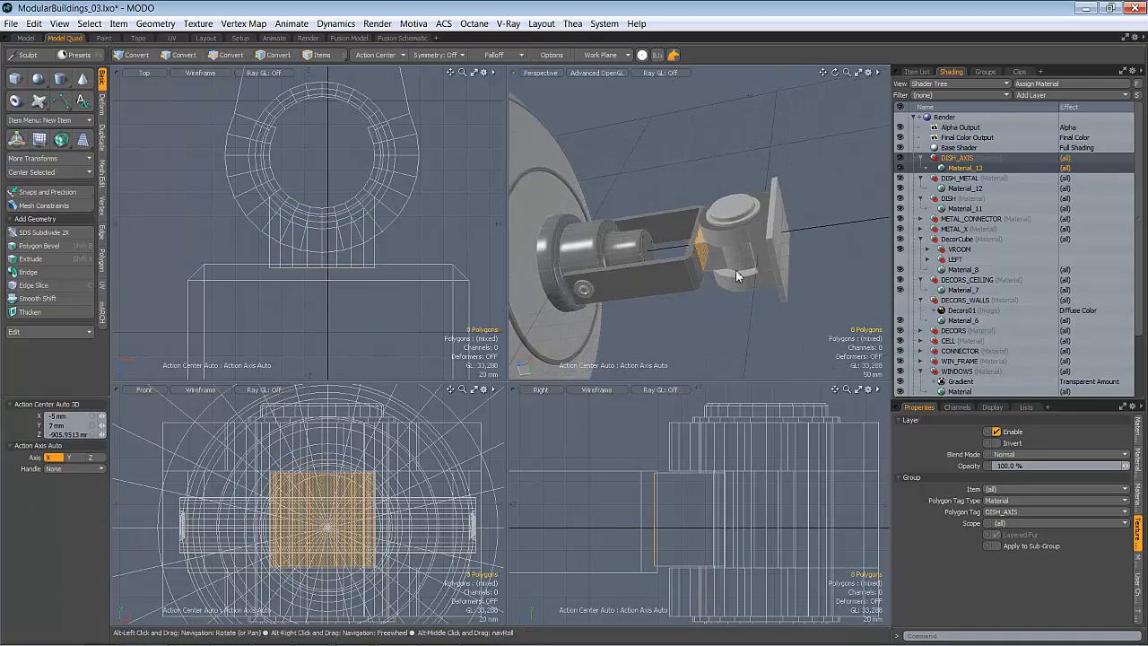
scroll(751, 271, "down", 3)
key("space")
key("space")
scroll(653, 280, "down", 4)
left_click_drag(640, 278, 694, 285, "alt")
scroll(701, 274, "up", 4)
left_click_drag(794, 248, 575, 199, "alt")
left_click_drag(708, 226, 718, 248, "alt")
scroll(690, 244, "down", 4)
scroll(689, 251, "up", 3)
key("space")
key("space")
scroll(710, 271, "up", 3)
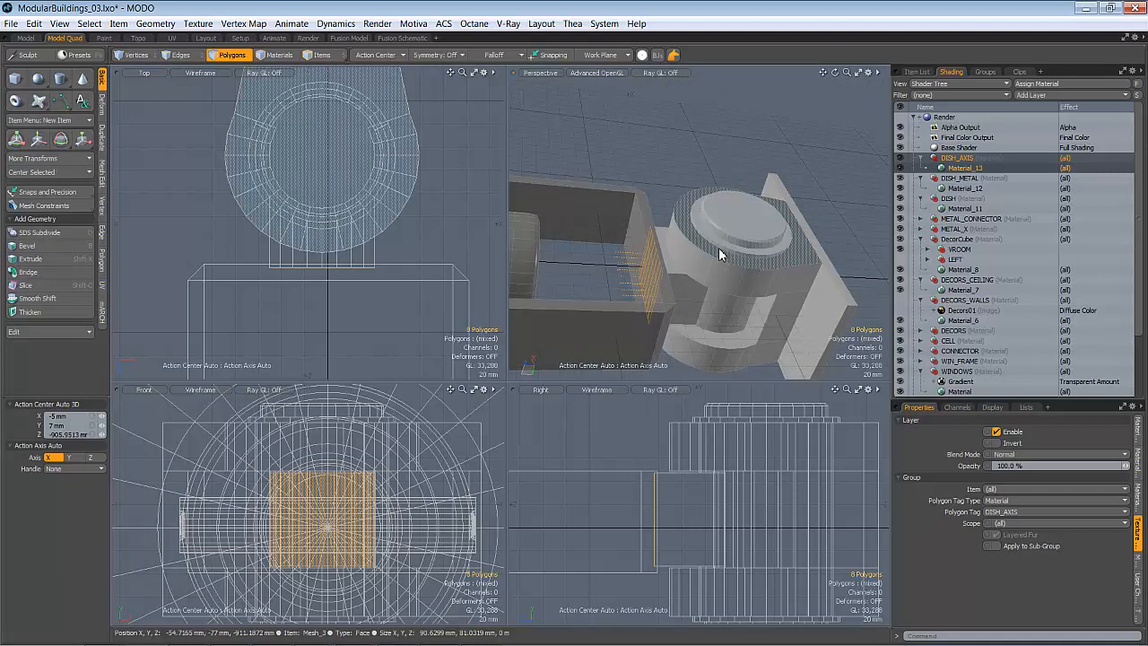
Assign the slotted body and mounting plate a material DISH_AXIS_EXT with colour 0.72, 0.72, 0.72, diffuse 50% and specular 100%
left_click(682, 166)
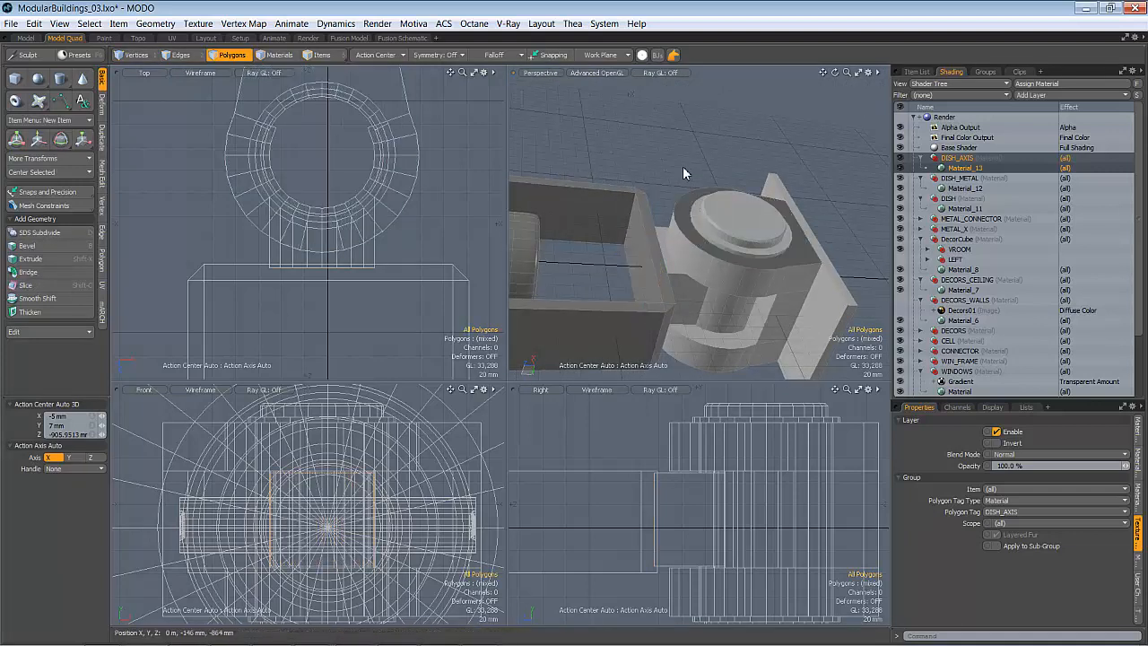
double_click(693, 249)
left_click_drag(776, 242, 692, 219, "alt")
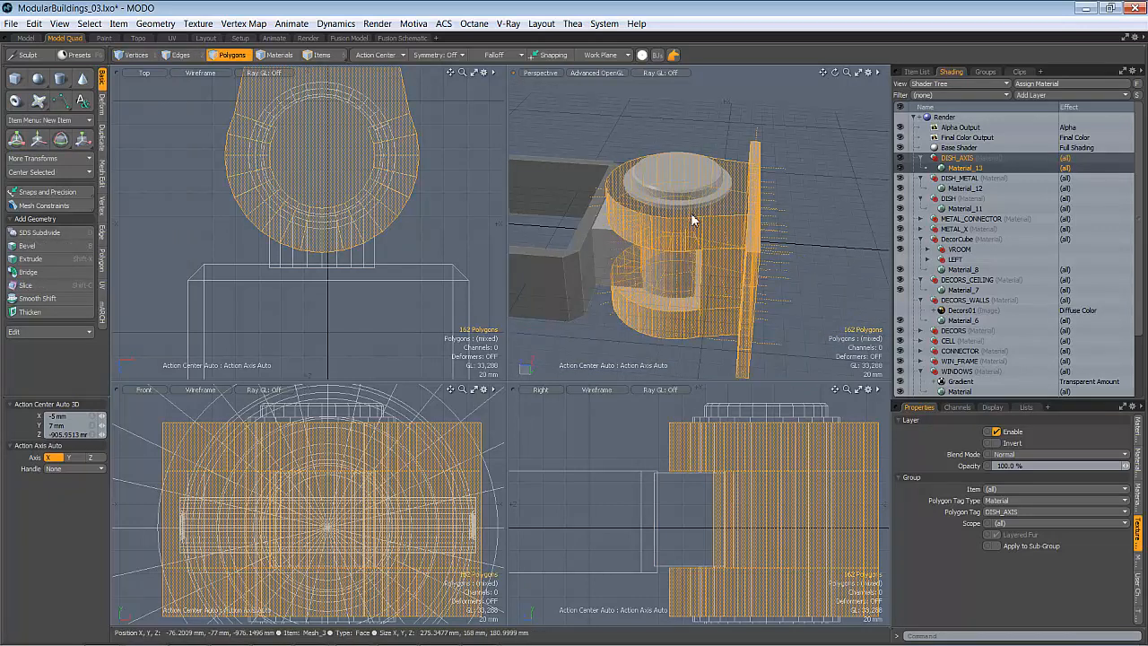
key("m")
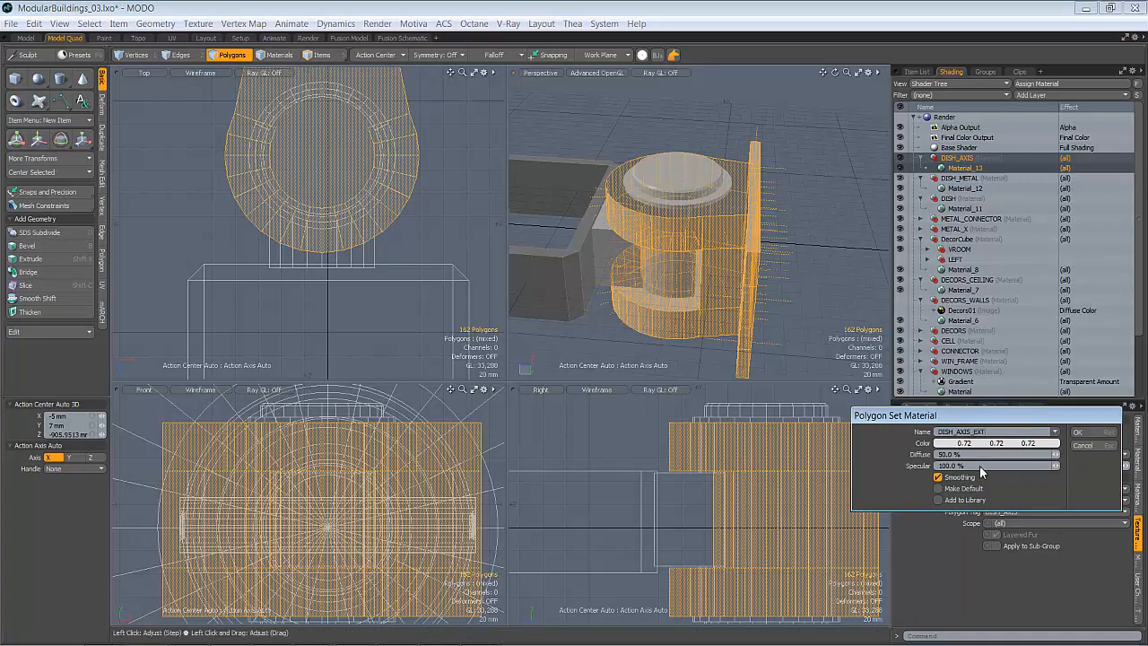
left_click(1077, 434)
Assign the connected pin and arm a material DISH_AXIS_INT with colour 0.36, 0.36, 0.36, diffuse 50% and specular 100%
left_click(694, 173)
key("bracketright")
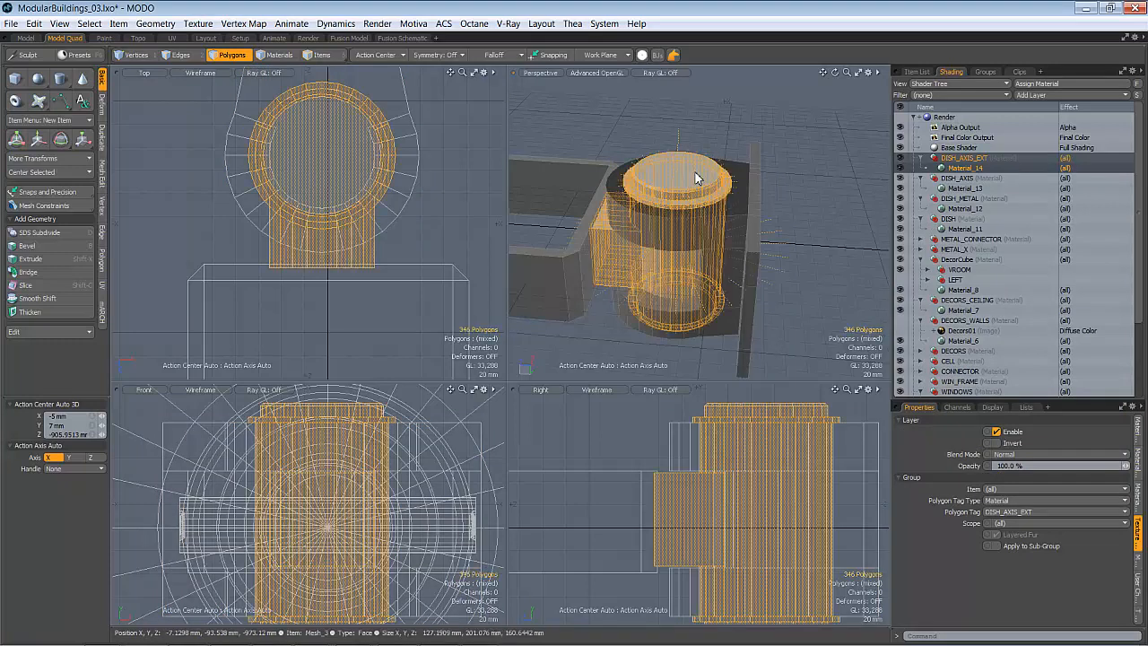
key("m")
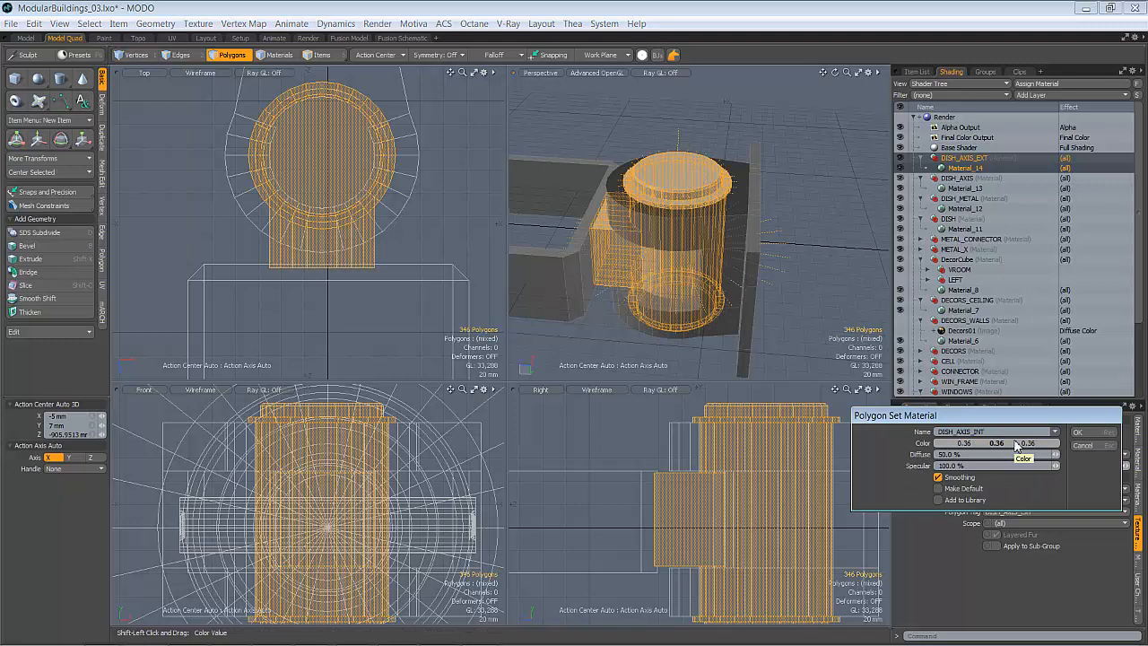
left_click(1077, 431)
left_click_drag(681, 224, 733, 274, "alt")
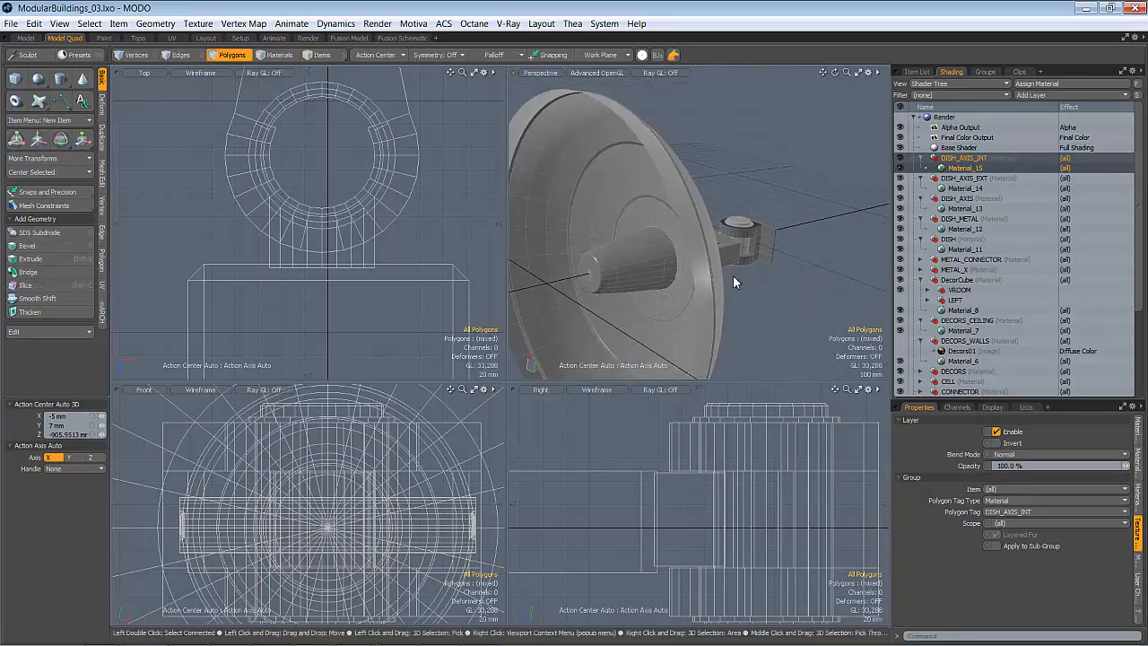
Move the whole lamp along Z until the mounting plate's back lies on the origin axis, and center it on X
left_click_drag(759, 266, 457, 191, "ctrl+alt")
key("a")
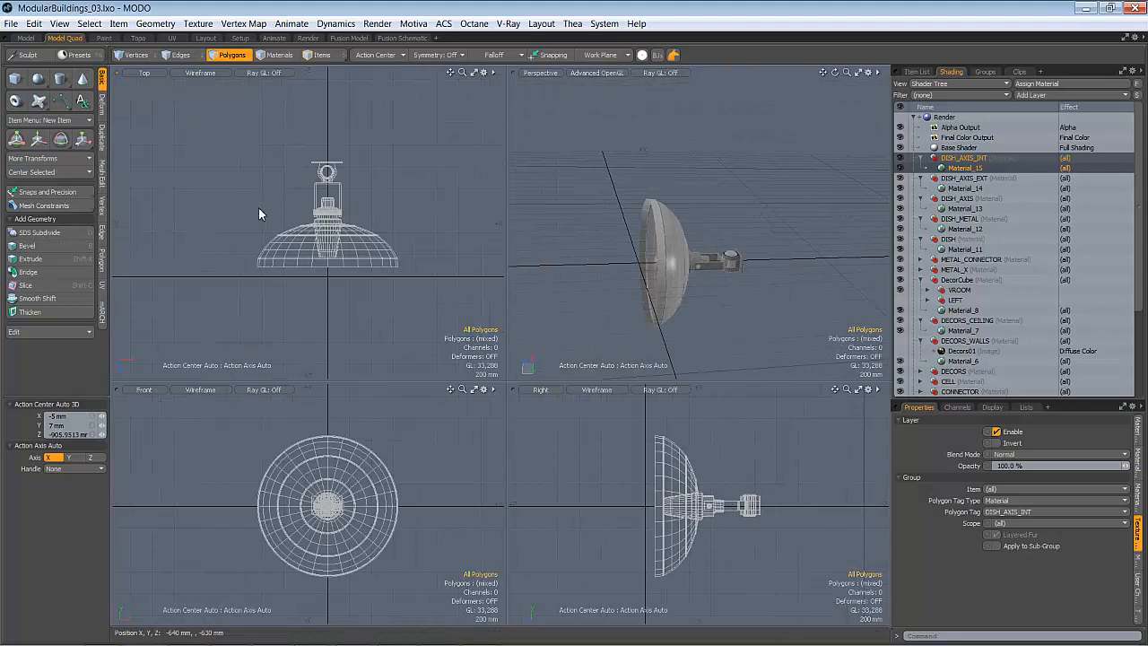
key("y")
left_click_drag(329, 245, 329, 359)
left_click_drag(331, 276, 391, 274, "ctrl+alt")
left_click_drag(306, 277, 366, 229, "ctrl+alt")
left_click(402, 261)
key("space")
key("y")
key("space")
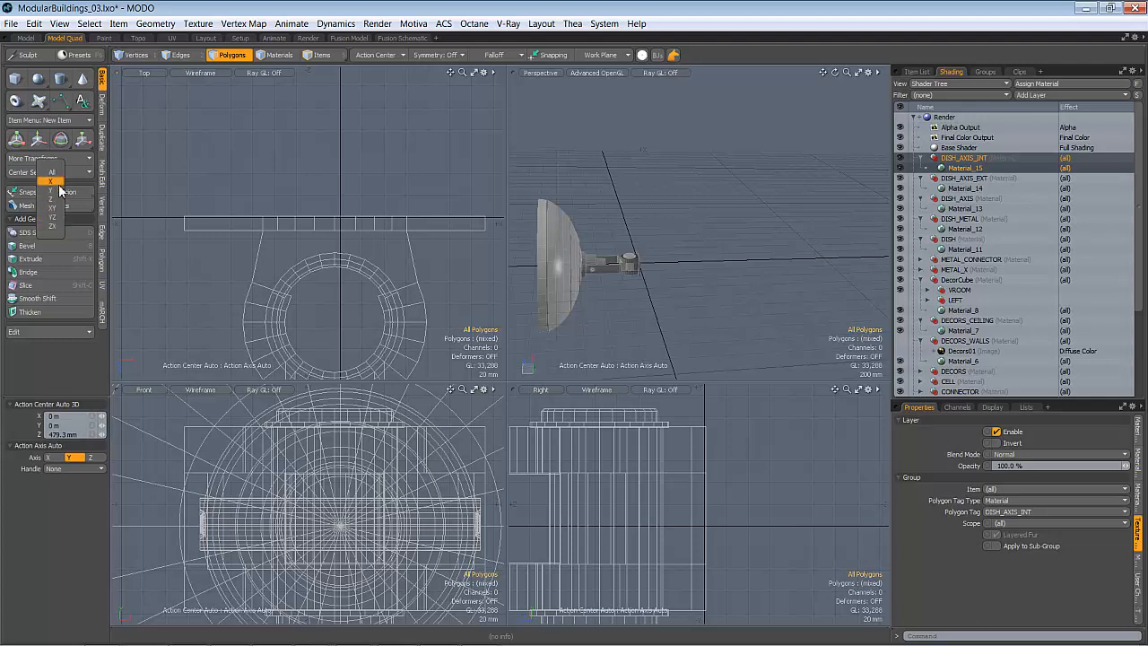
left_click(58, 183)
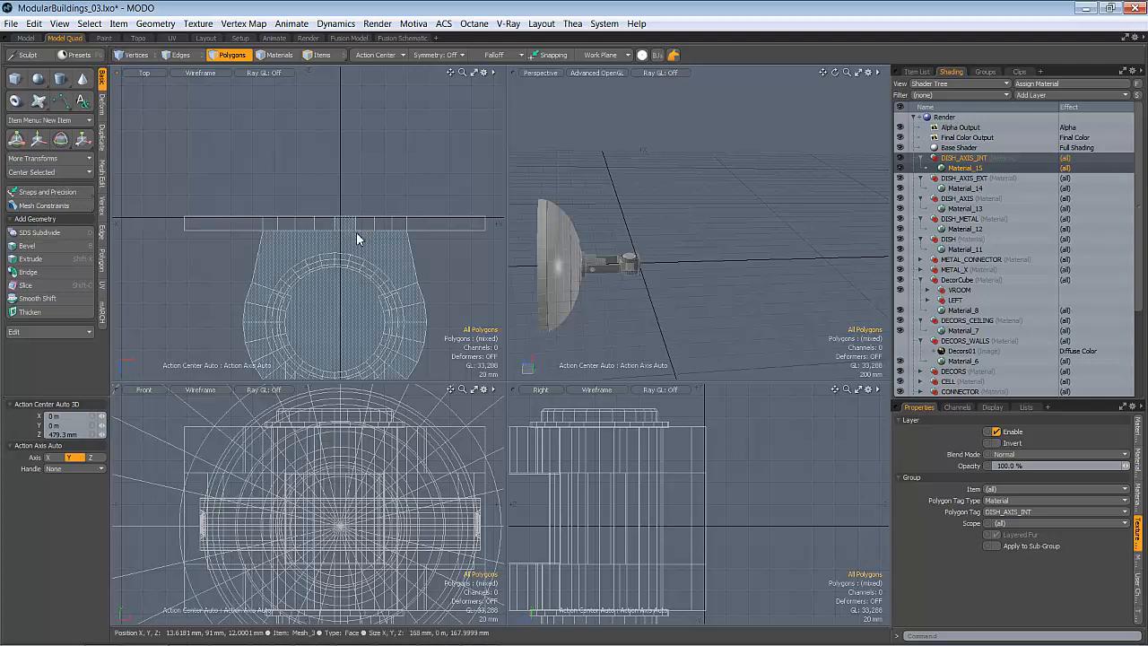
Select the connected pin and slotted wall mount and shift them along X into line with the bracket's centre axis
scroll(359, 234, "down", 7)
scroll(208, 227, "down", 2)
right_click_drag(213, 215, 400, 285)
key("shift+a")
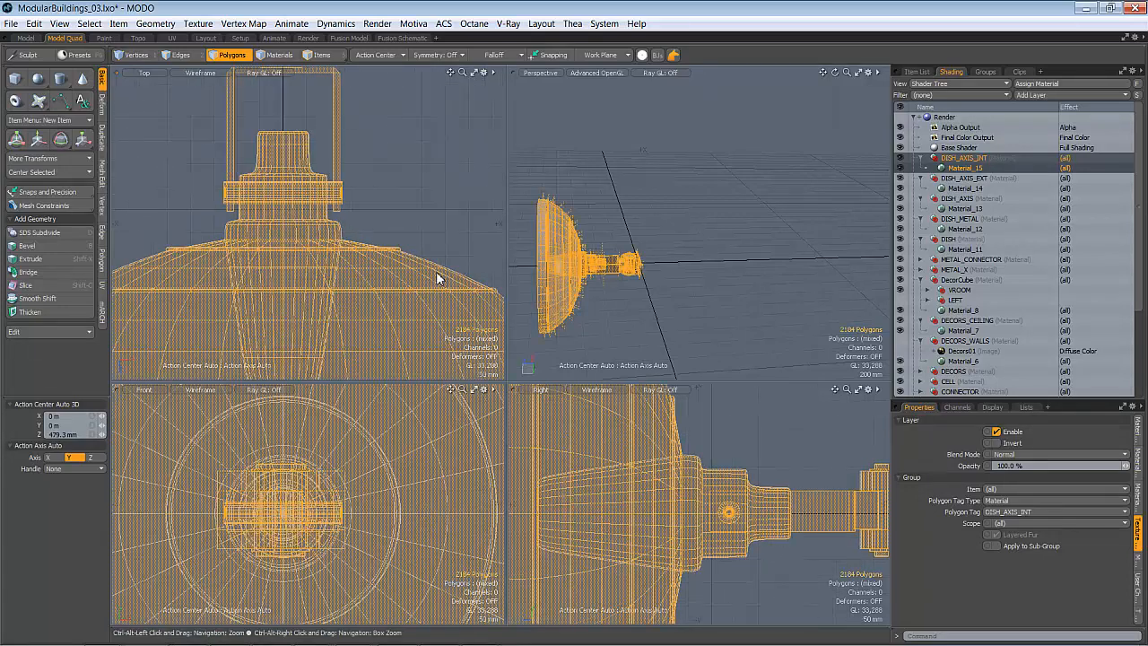
mouse_move(327, 261)
left_mouse_down("alt")
mouse_move(292, 310)
mouse_move(339, 267)
mouse_move(335, 253)
left_mouse_up("alt")
scroll(335, 239, "up", 2)
left_click_drag(327, 206, 341, 281, "alt")
double_click(312, 172)
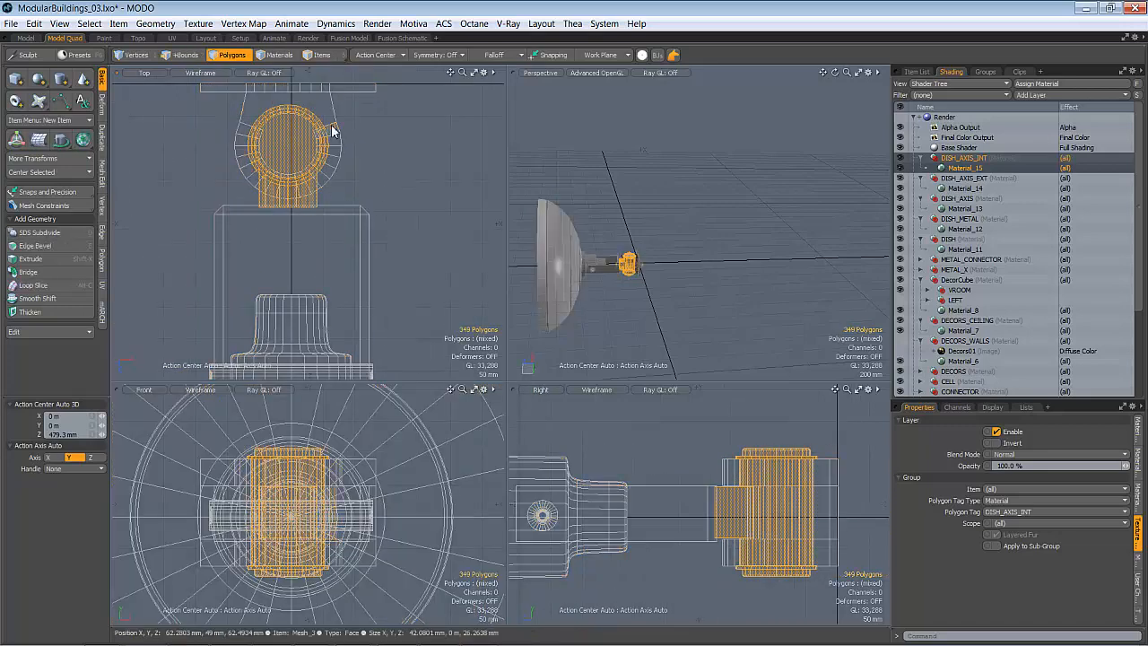
double_click(333, 130, "shift")
key("y")
scroll(308, 237, "up", 5)
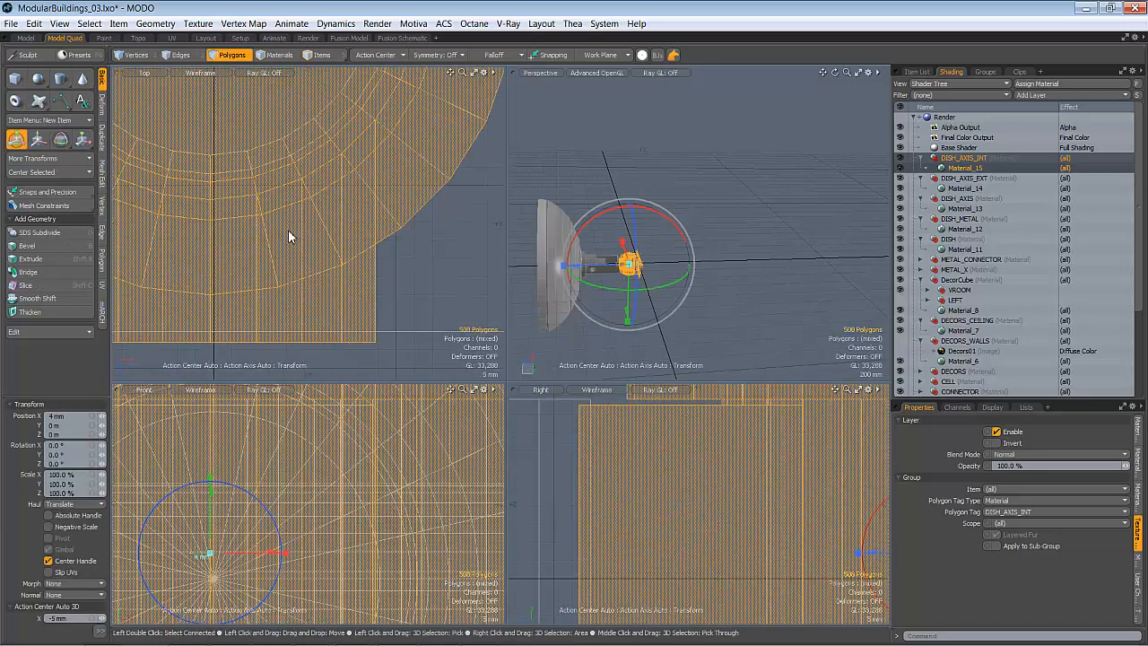
left_click_drag(307, 233, 223, 245)
key("space")
left_click(417, 205)
scroll(417, 206, "down", 2)
left_click_drag(590, 249, 626, 242, "alt")
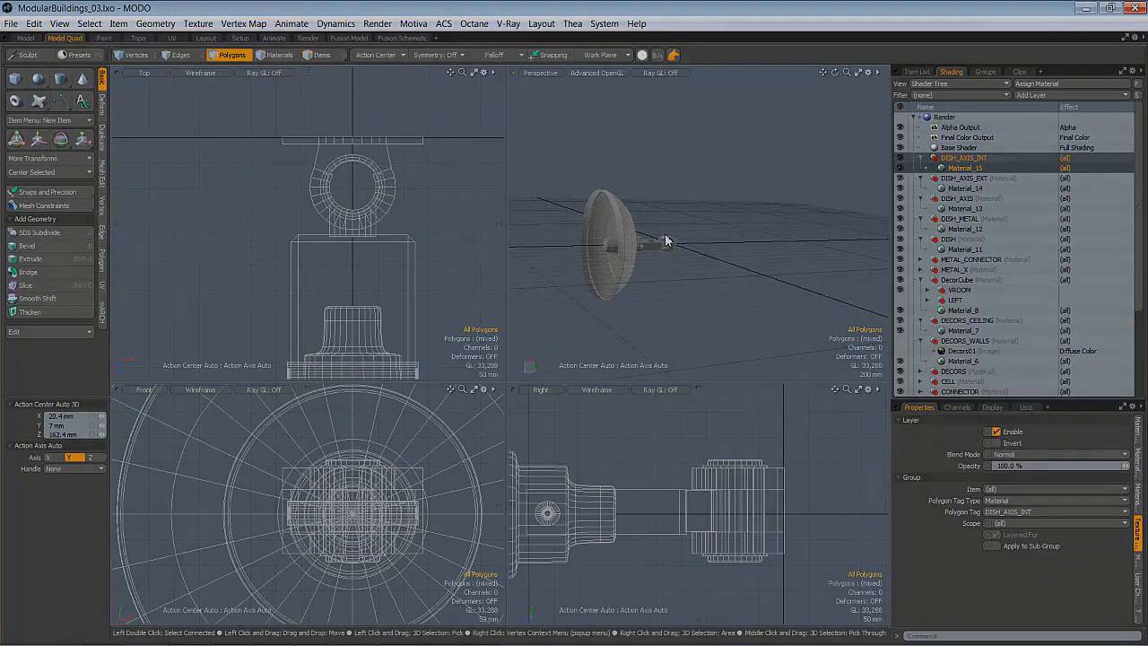